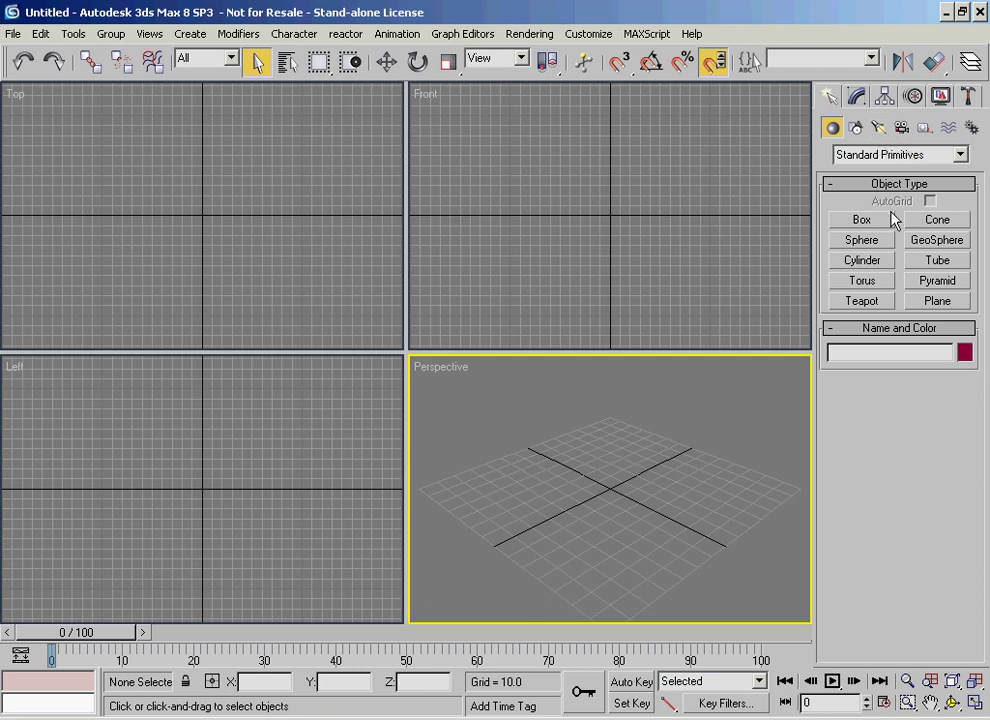
Create a standard target spotlight in the Front view, aimed diagonally down through the origin with a target distance of about 200
click(878, 128)
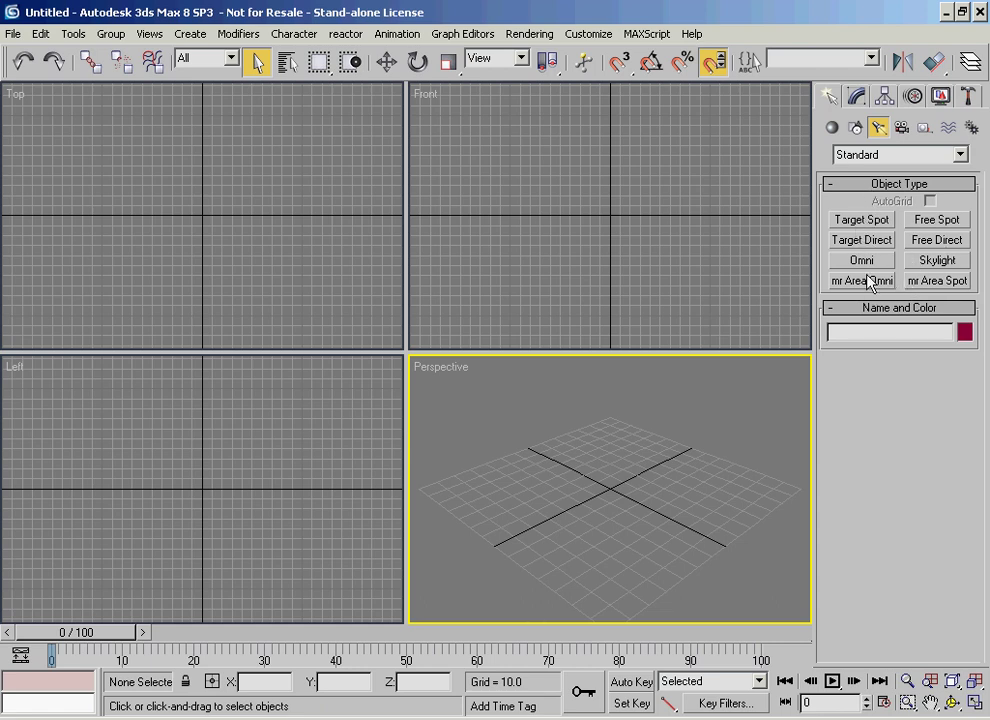
click(862, 220)
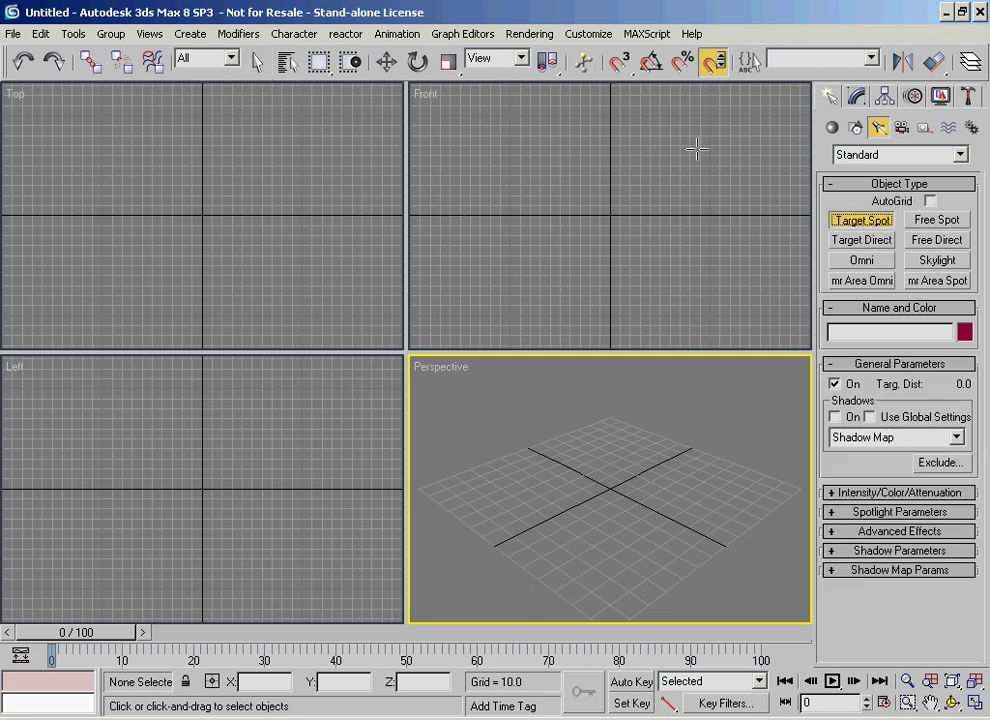
drag(700, 125, 563, 268)
mouse_move(579, 501)
middle_down()
mouse_move(592, 488)
mouse_move(591, 452)
middle_up()
scroll(592, 453, down, 8)
scroll(520, 418, up, 5)
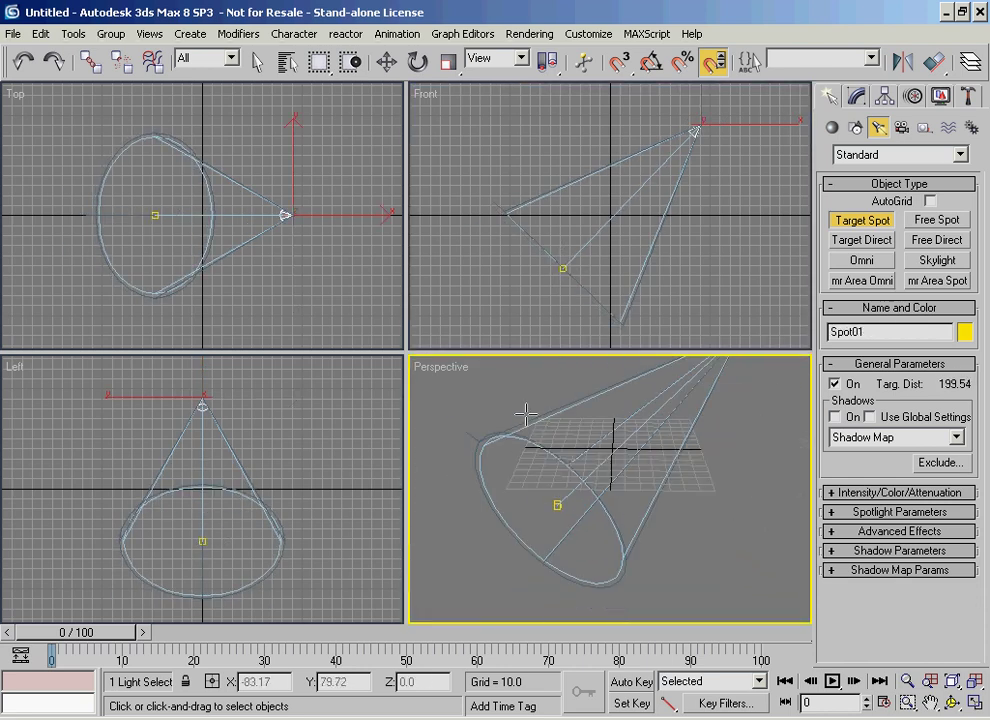
Create a plane about 229 long and 254 wide in the Top view, beneath the spotlight
click(832, 127)
click(872, 155)
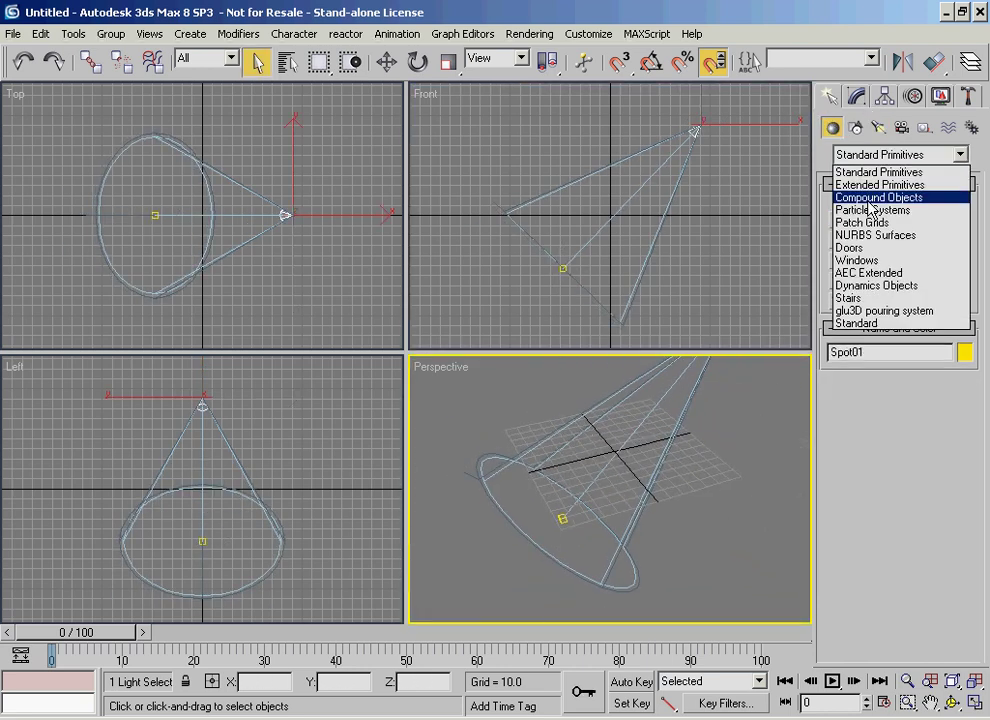
click(871, 179)
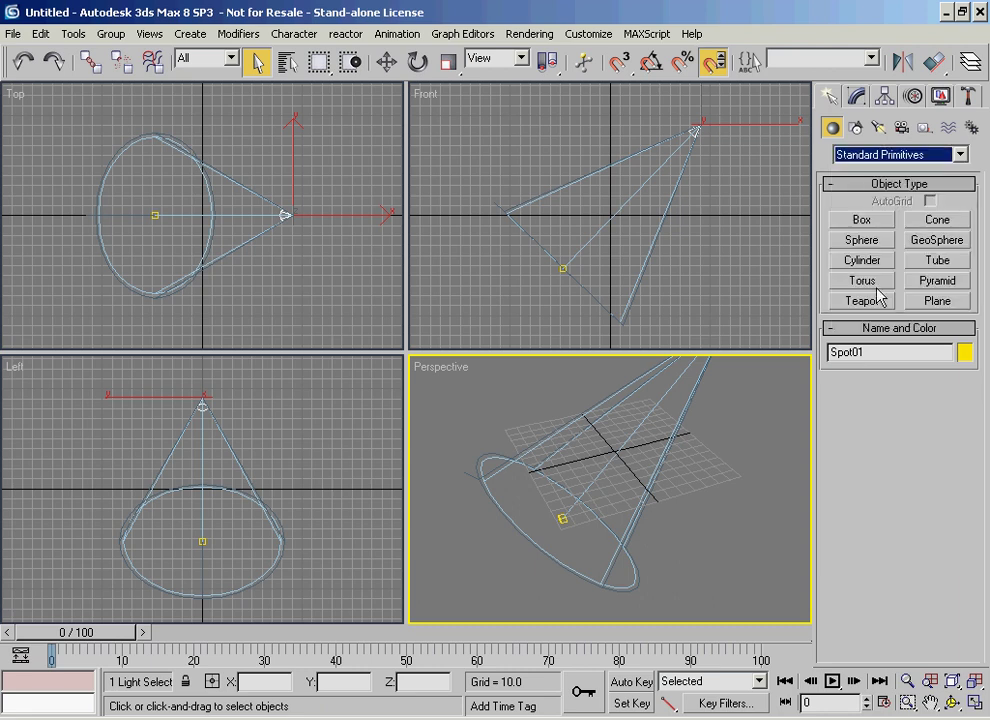
click(938, 301)
drag(52, 112, 108, 248)
drag(70, 188, 306, 342)
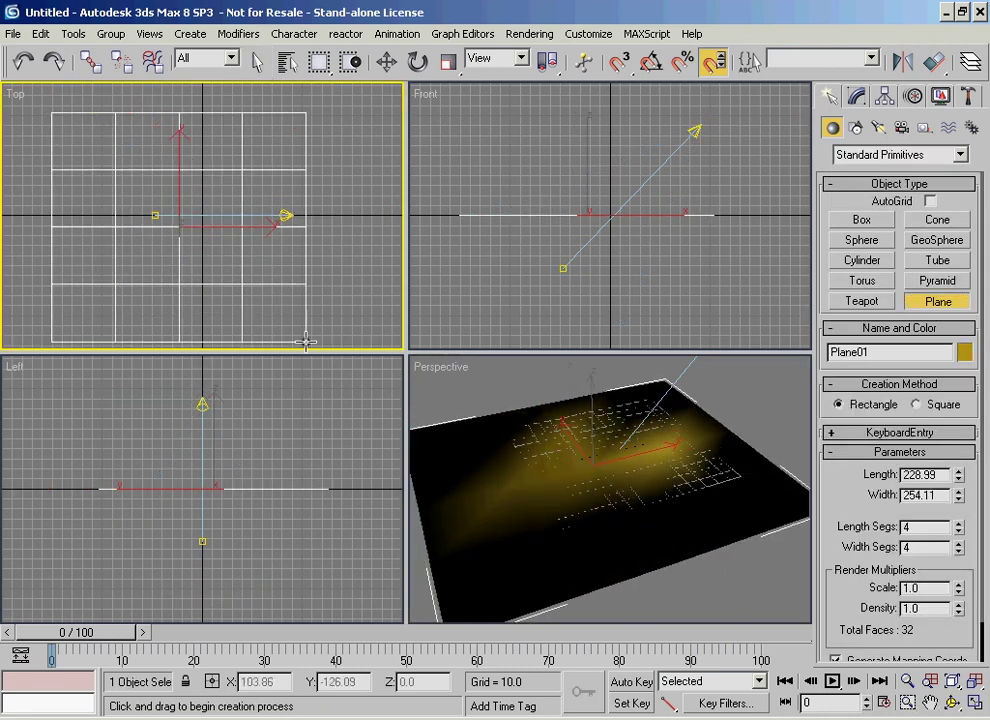
alt+middle_drag(707, 491, 665, 535)
scroll(665, 537, down, 6)
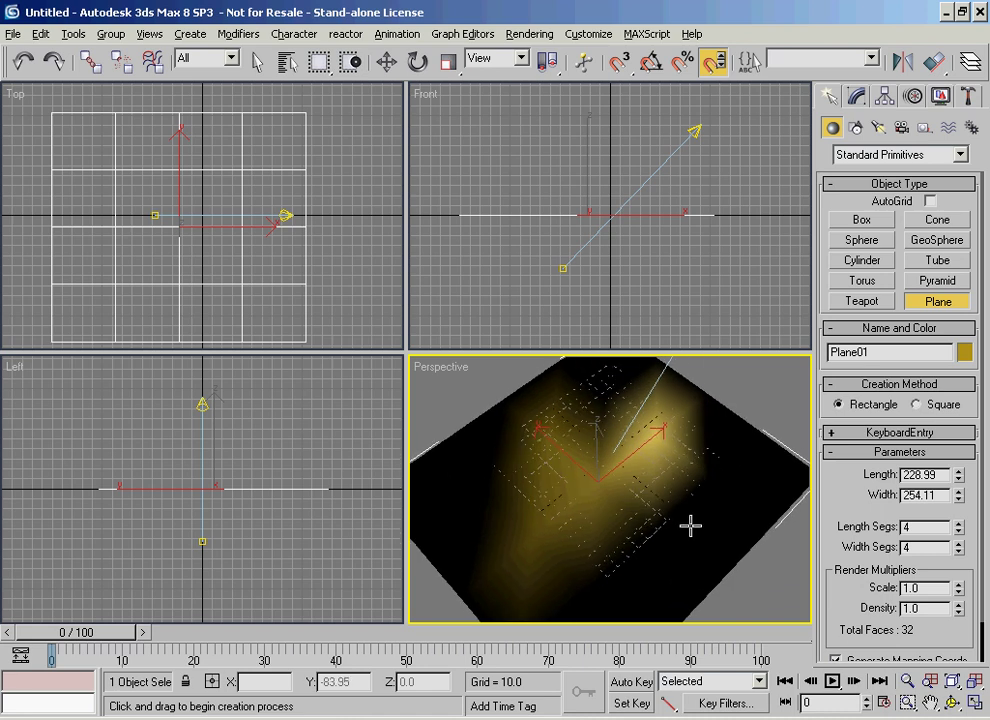
scroll(652, 546, up, 2)
alt+middle_drag(648, 461, 634, 436)
right_click(634, 436)
Set the plane's subdivision to 29 length segments and 28 width segments
click(688, 408)
alt+middle_drag(688, 408, 645, 404)
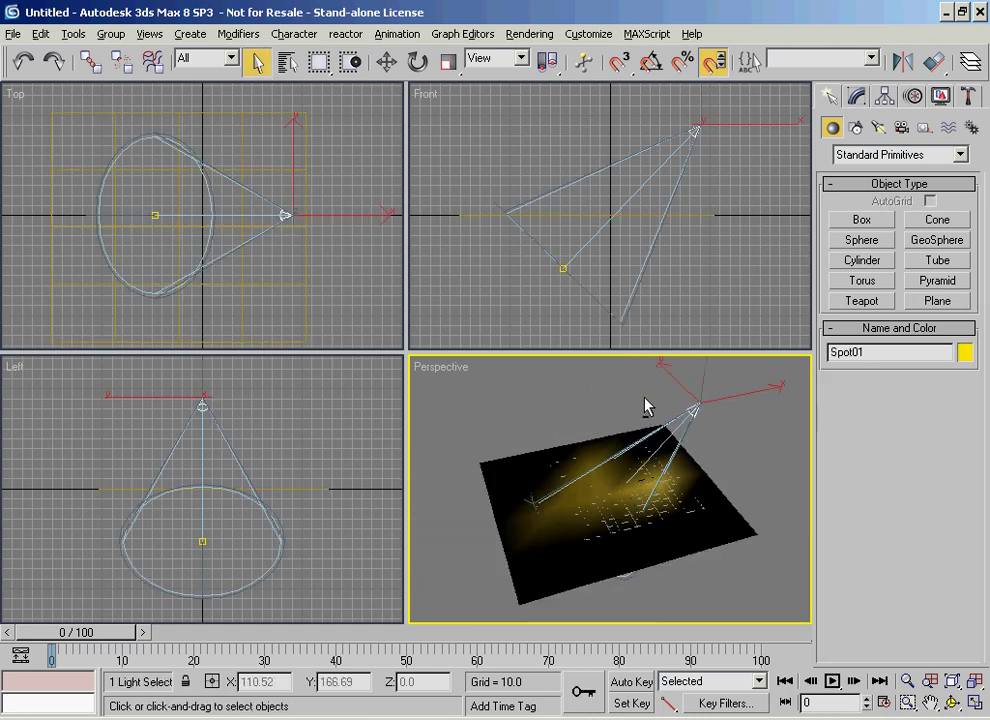
click(692, 526)
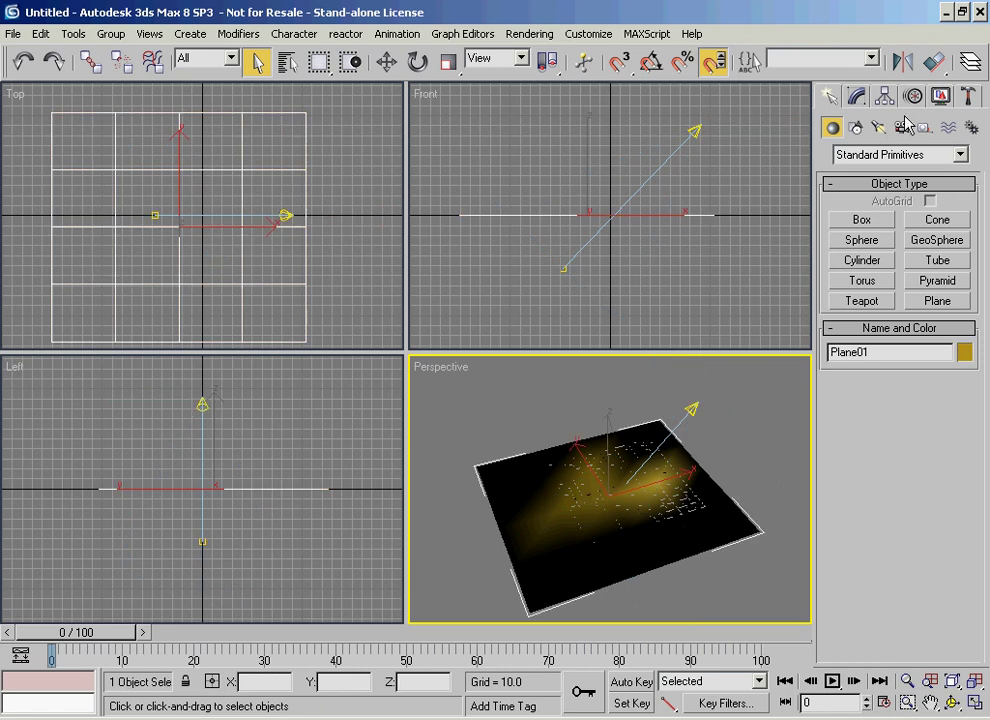
click(854, 92)
drag(956, 491, 904, 243)
drag(958, 514, 896, 282)
drag(957, 492, 905, 120)
drag(962, 516, 948, 405)
scroll(566, 480, up, 5)
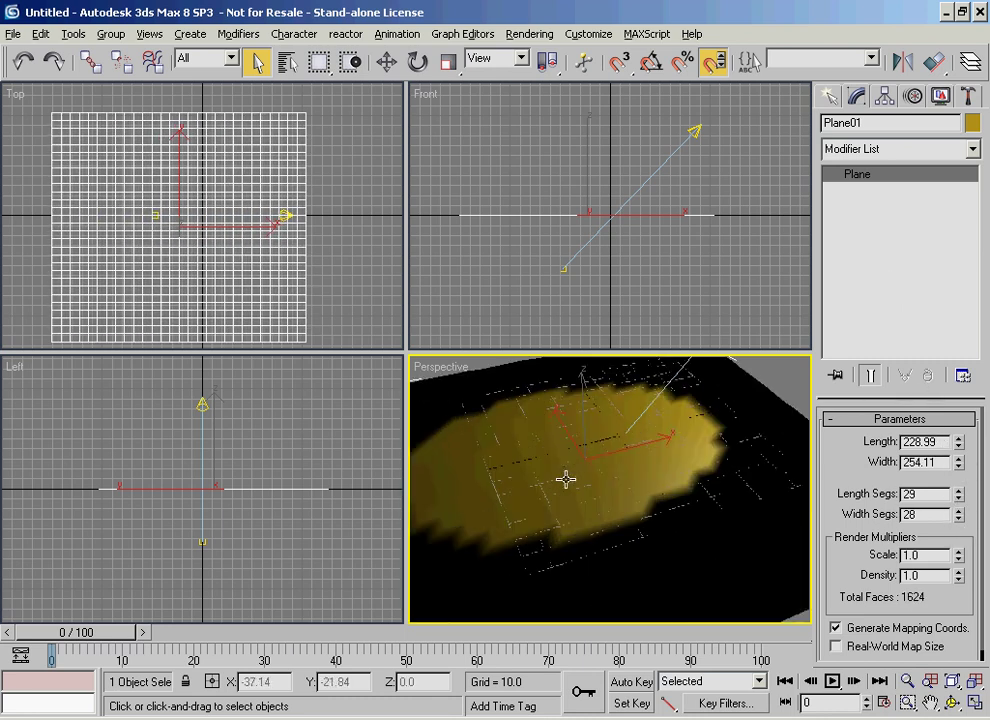
scroll(566, 480, down, 8)
Select the spotlight and widen the command panel so its parameters can flow into a second column
middle_drag(621, 163, 613, 174)
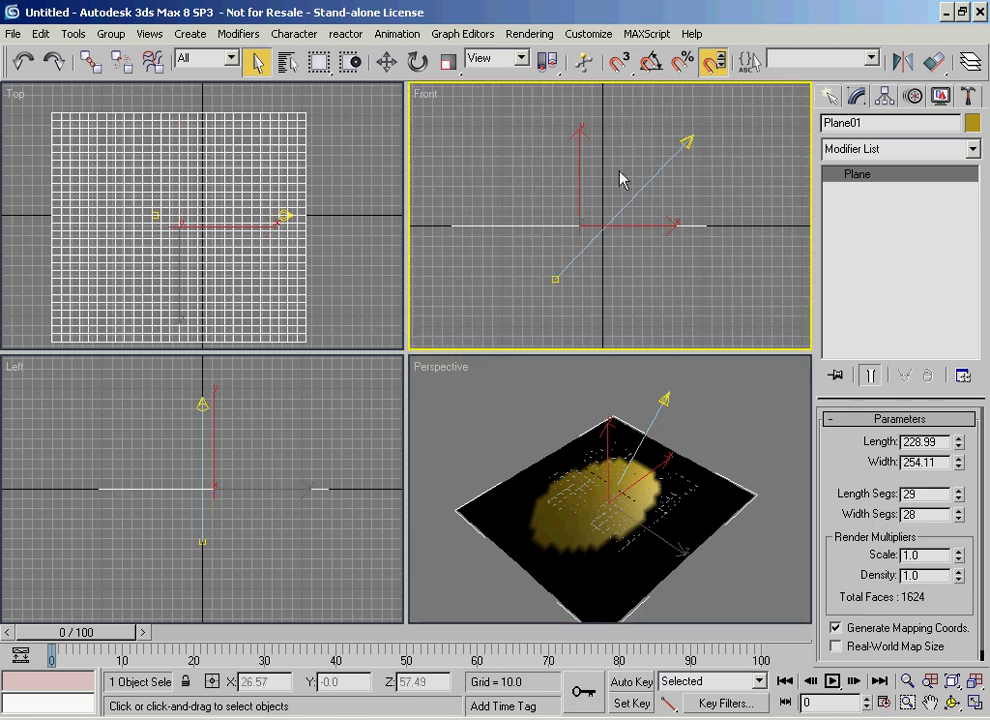
right_click(699, 143)
click(686, 142)
click(689, 142)
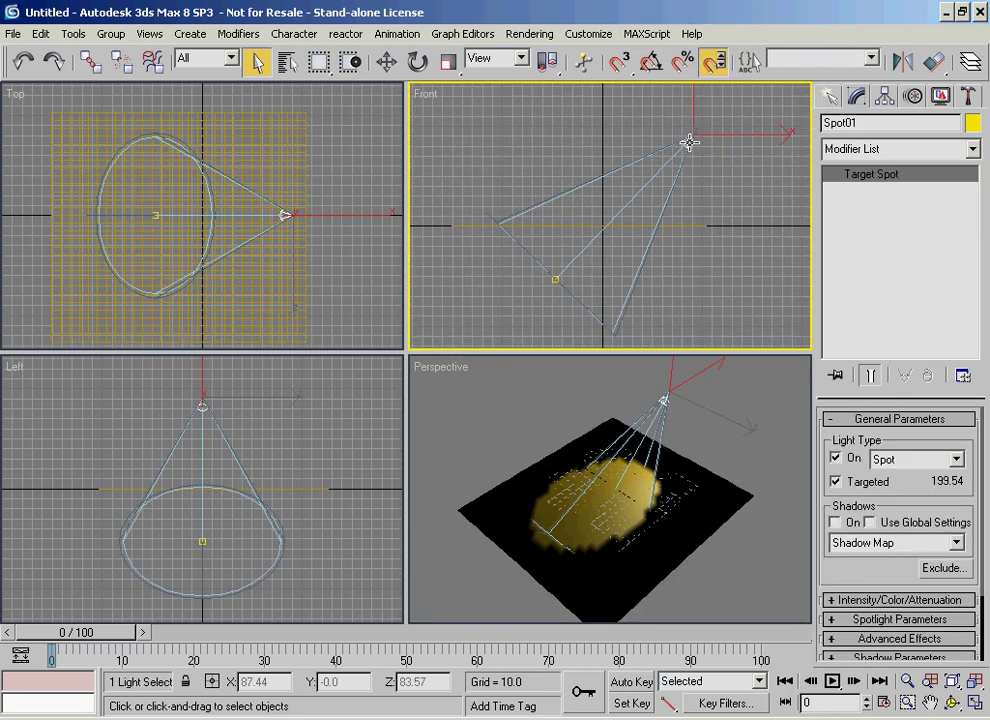
middle_drag(651, 211, 667, 194)
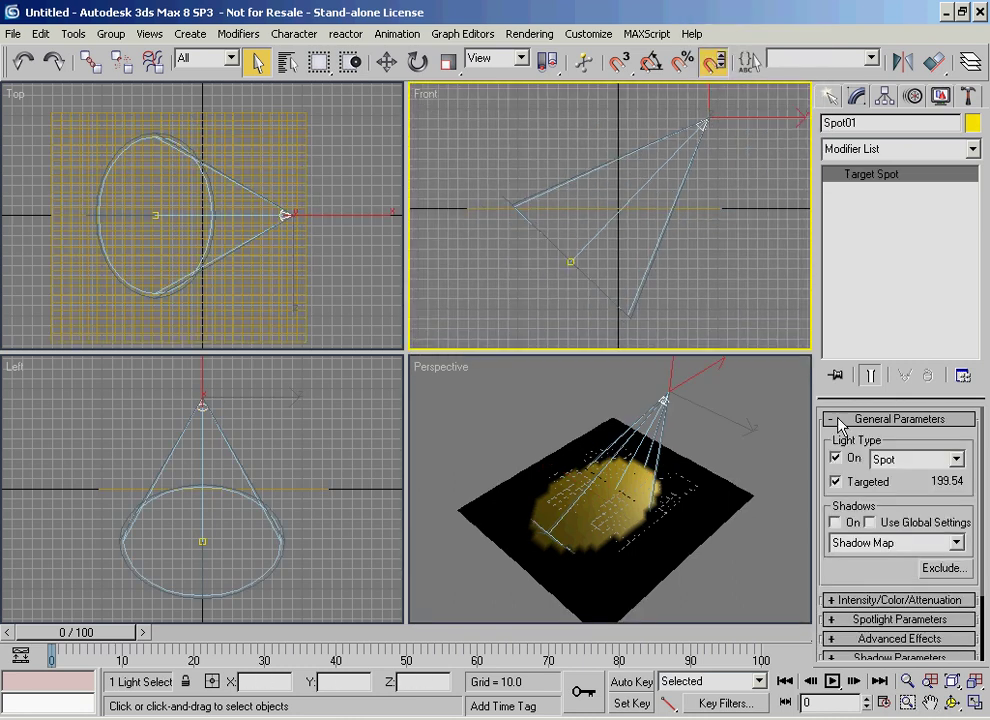
drag(840, 413, 762, 291)
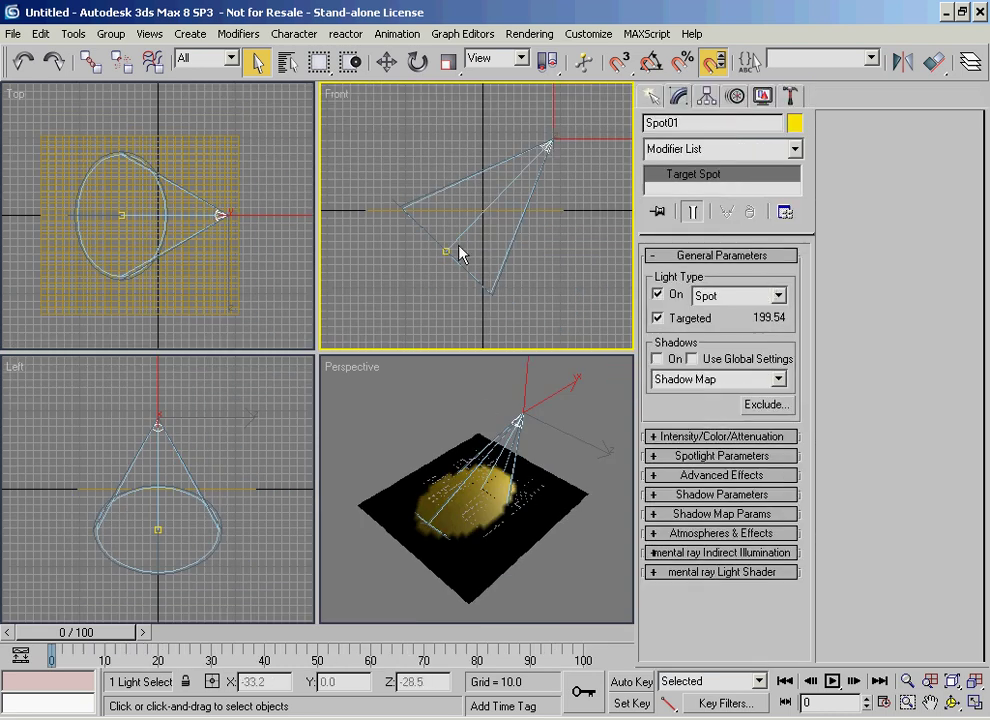
Inspect the spotlight's cone on the plane and expand its Intensity/Color/Attenuation parameters
scroll(484, 232, up, 5)
middle_drag(484, 238, 464, 159)
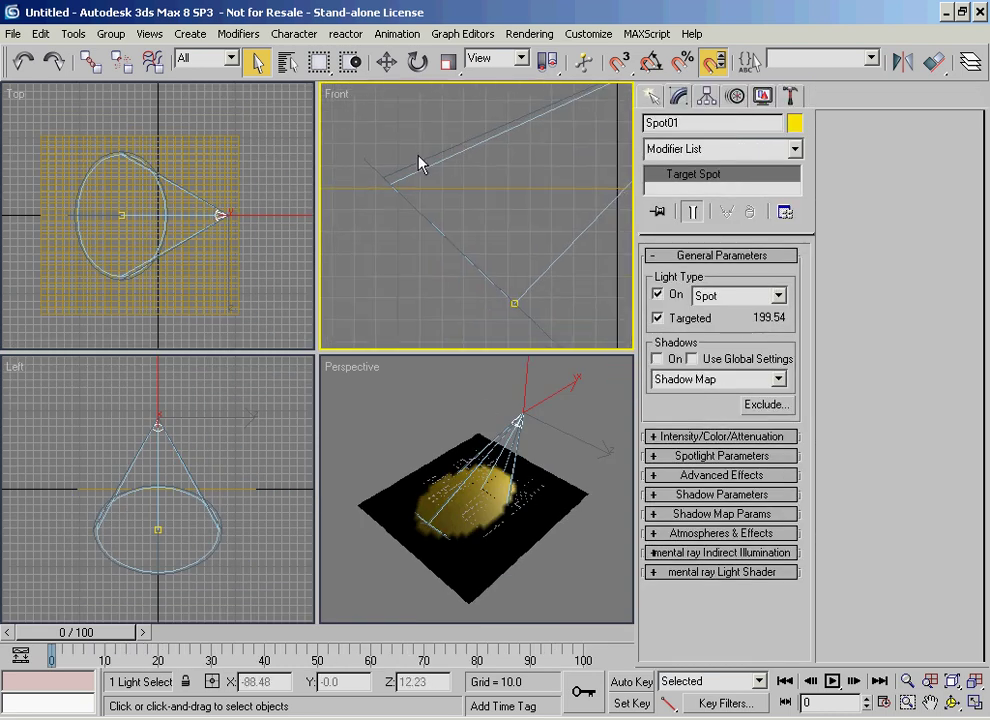
middle_drag(444, 534, 464, 546)
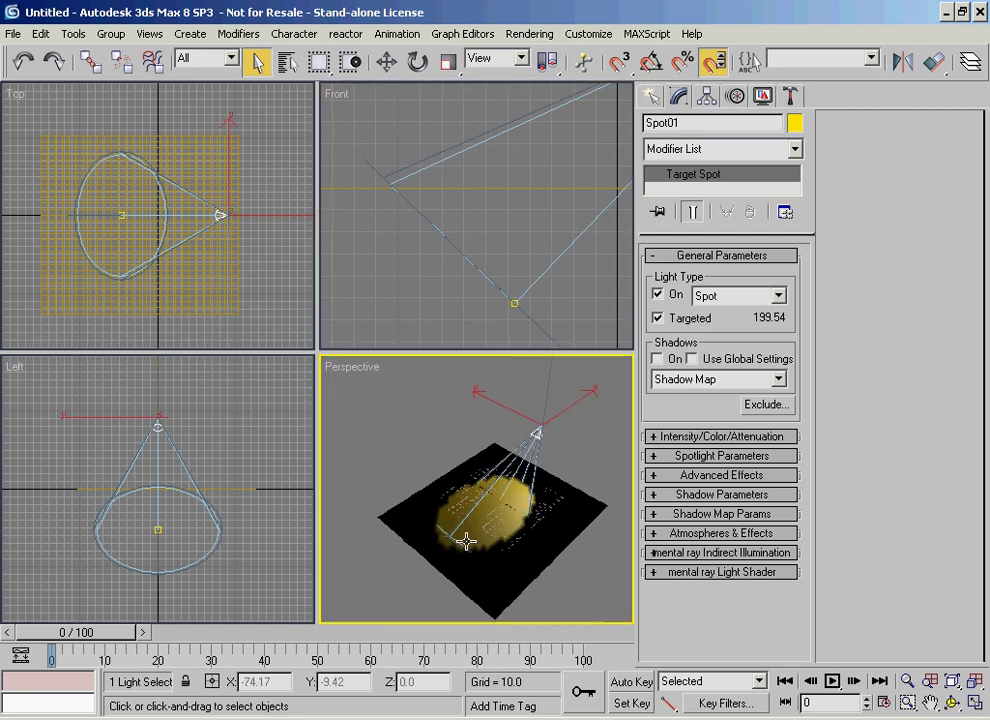
middle_drag(466, 492, 445, 452)
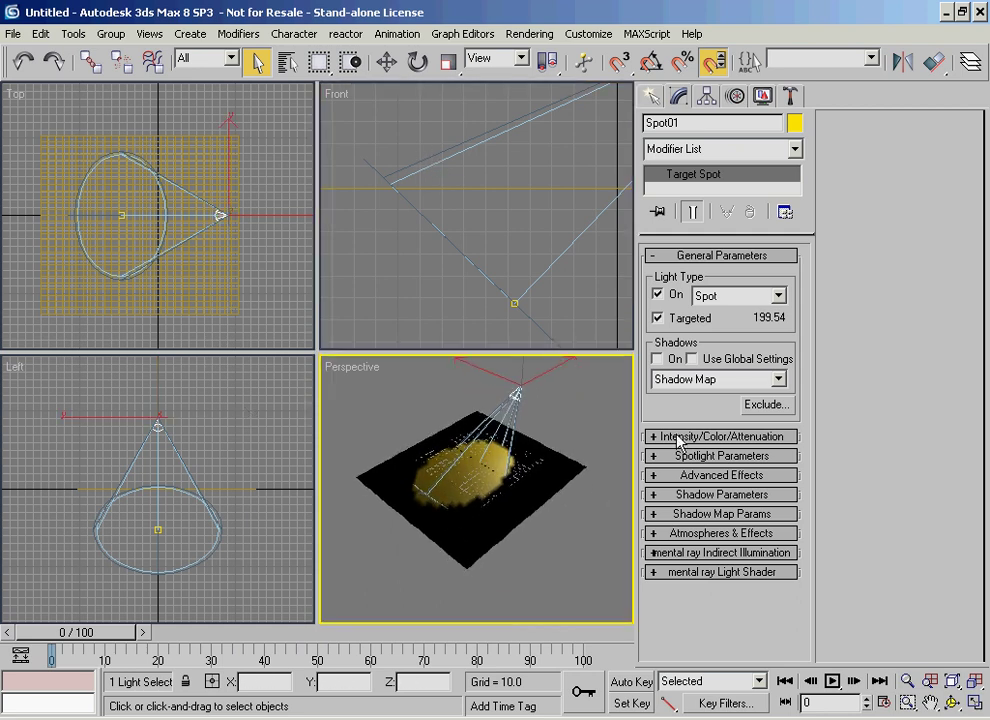
click(677, 437)
drag(674, 525, 680, 565)
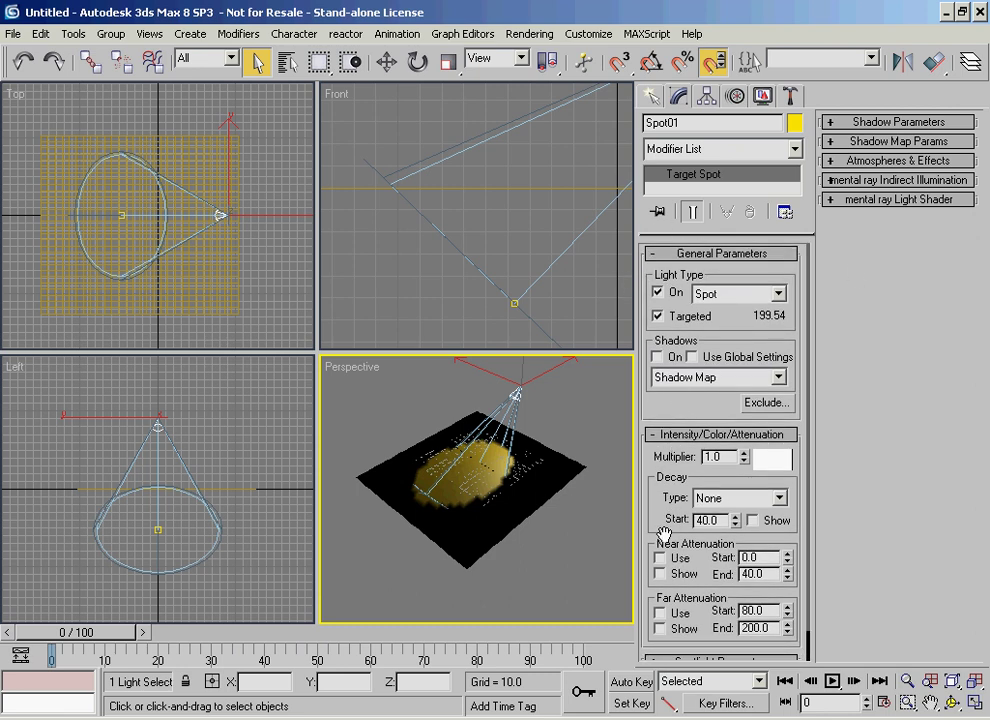
Switch the spotlight off and on again, and view its available light types, keeping Spot
click(658, 295)
click(658, 295)
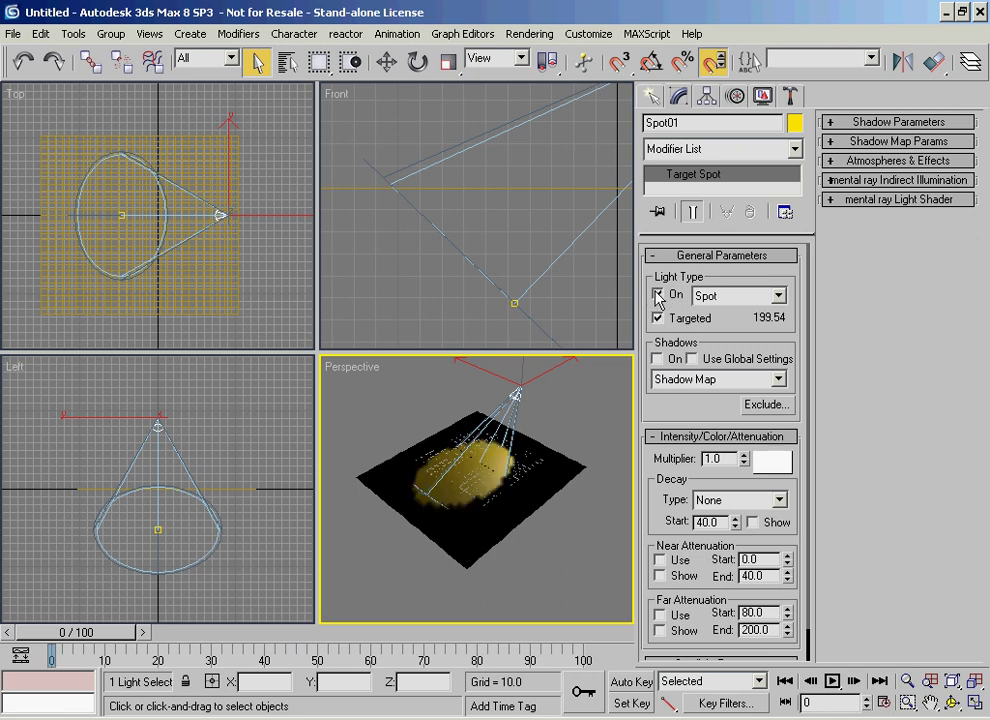
click(748, 296)
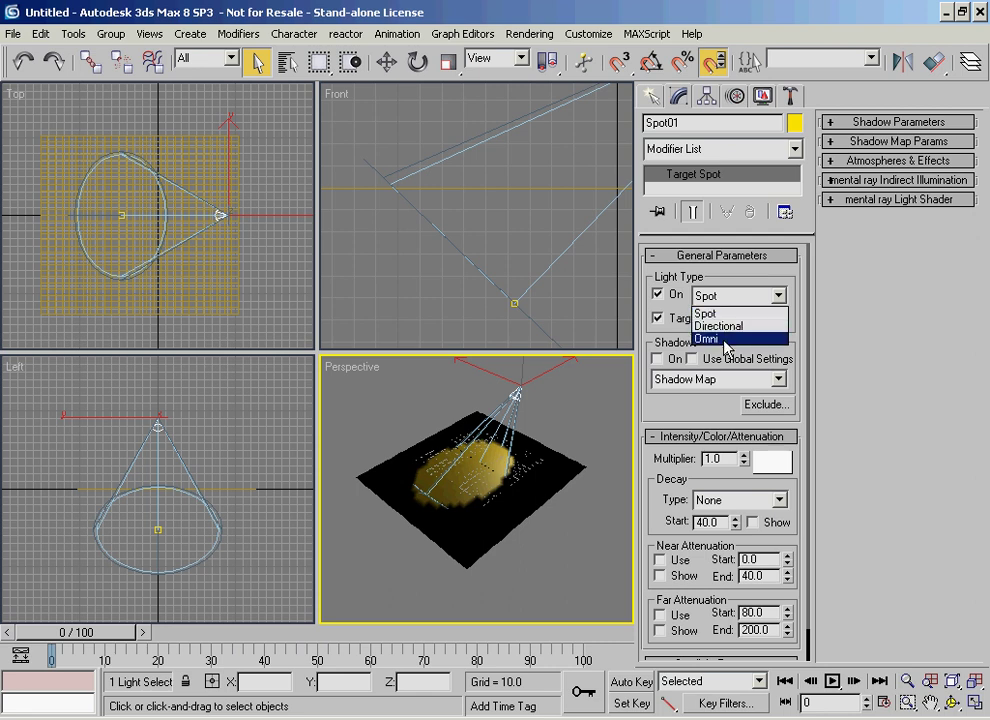
click(728, 298)
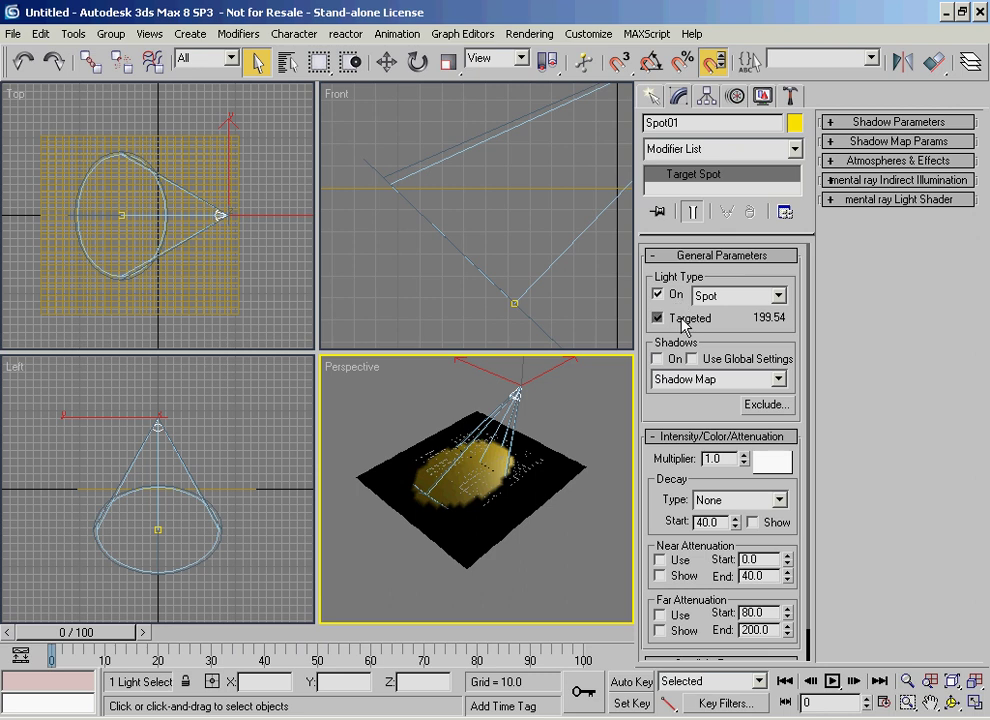
Turn off the spotlight's Targeted option, try rotating the light in the Front view, and turn Targeted back on
click(660, 318)
middle_drag(532, 266, 460, 273)
scroll(484, 286, down, 3)
click(417, 62)
mouse_move(526, 170)
mouse_down()
mouse_move(477, 128)
mouse_move(519, 188)
mouse_up()
click(679, 319)
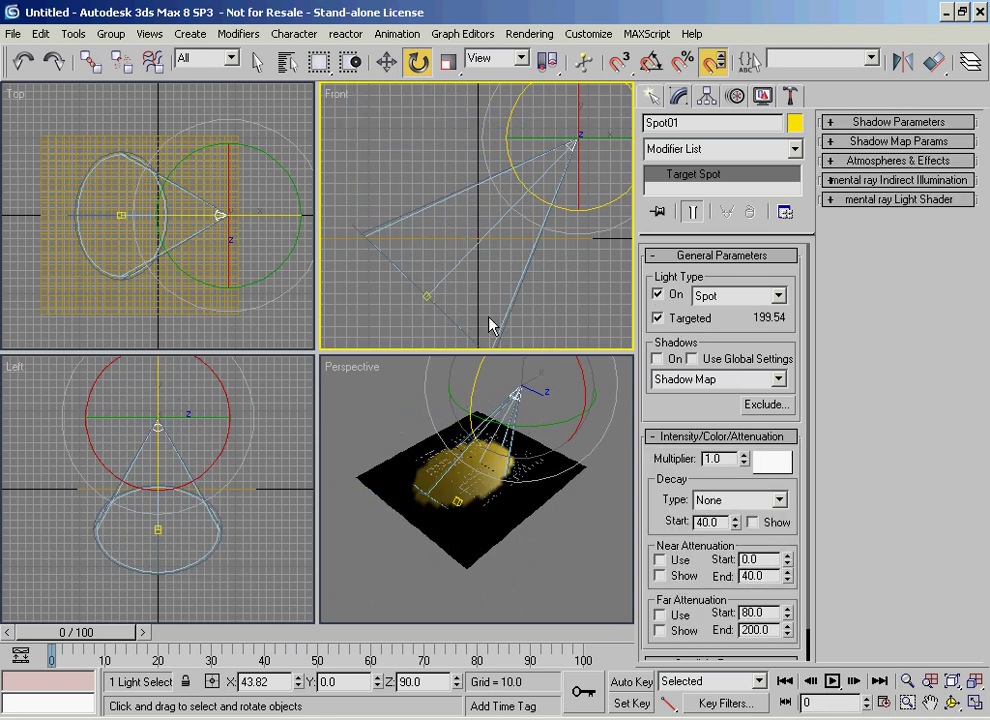
Try moving the spotlight's target in the Front view and reselect the spotlight
click(427, 297)
right_click(428, 302)
click(440, 317)
drag(456, 276, 488, 236)
middle_drag(538, 177, 548, 168)
click(548, 168)
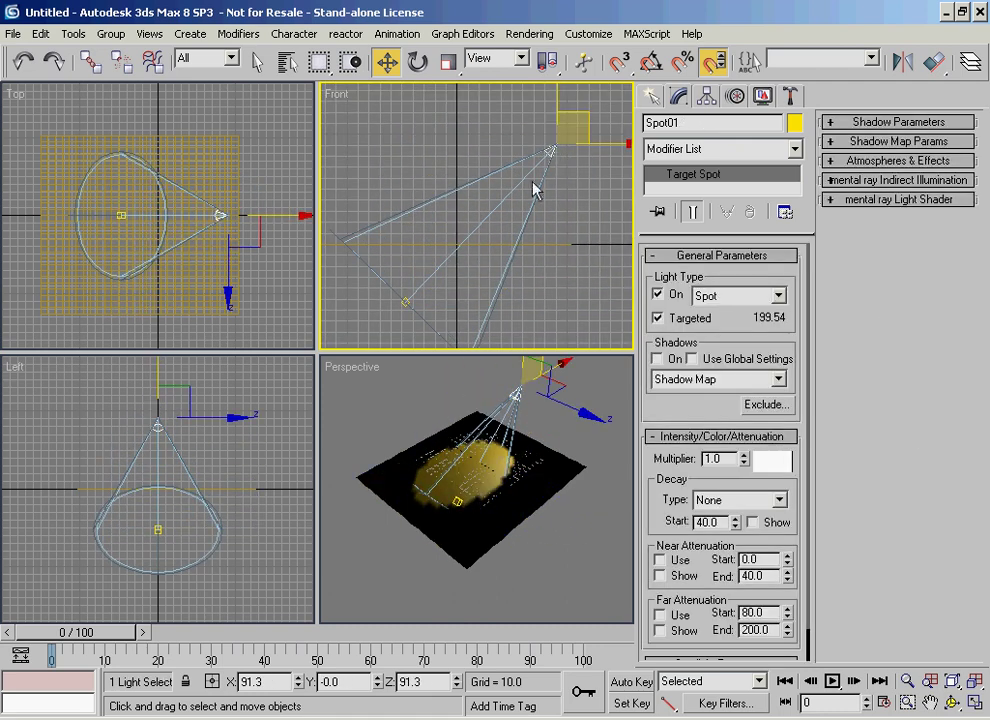
Turn on the spotlight's shadows and keep the shadow type as Shadow Map
drag(680, 407, 678, 389)
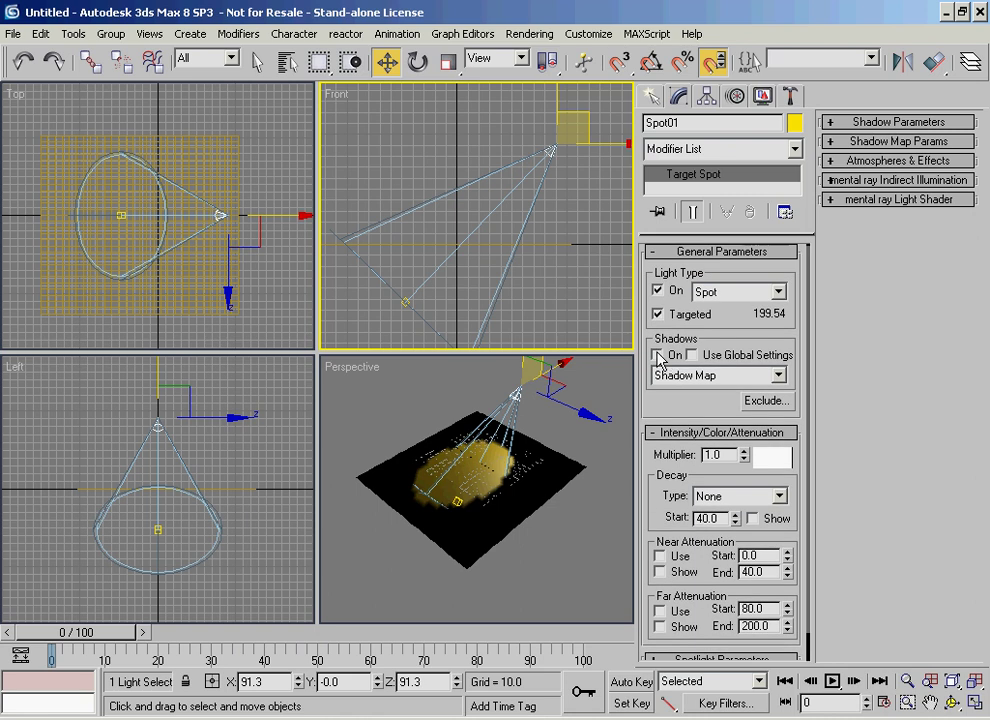
click(658, 355)
click(778, 375)
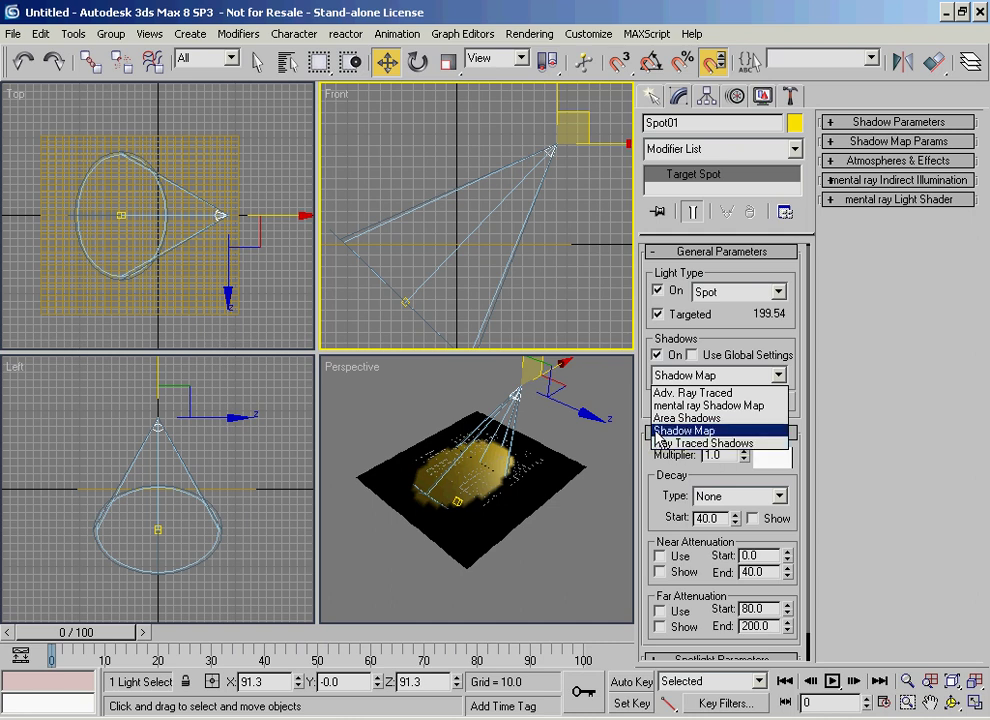
click(661, 470)
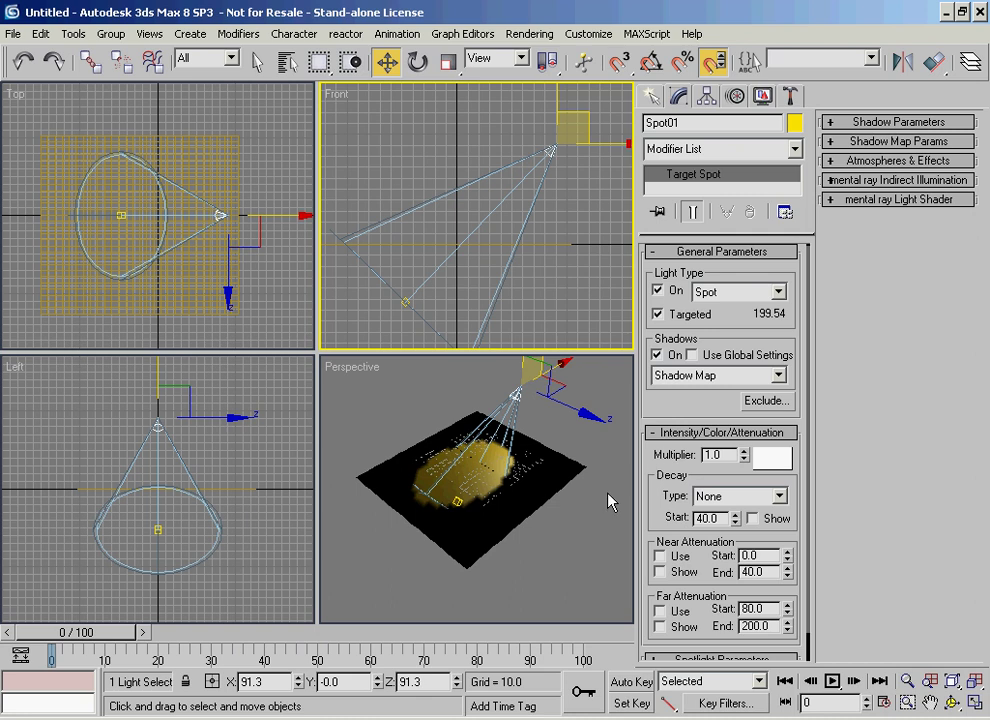
Open the Material Editor, set the 01 - Default material's opacity to 28, and show the sample's checkered background
drag(848, 72, 572, 72)
click(827, 69)
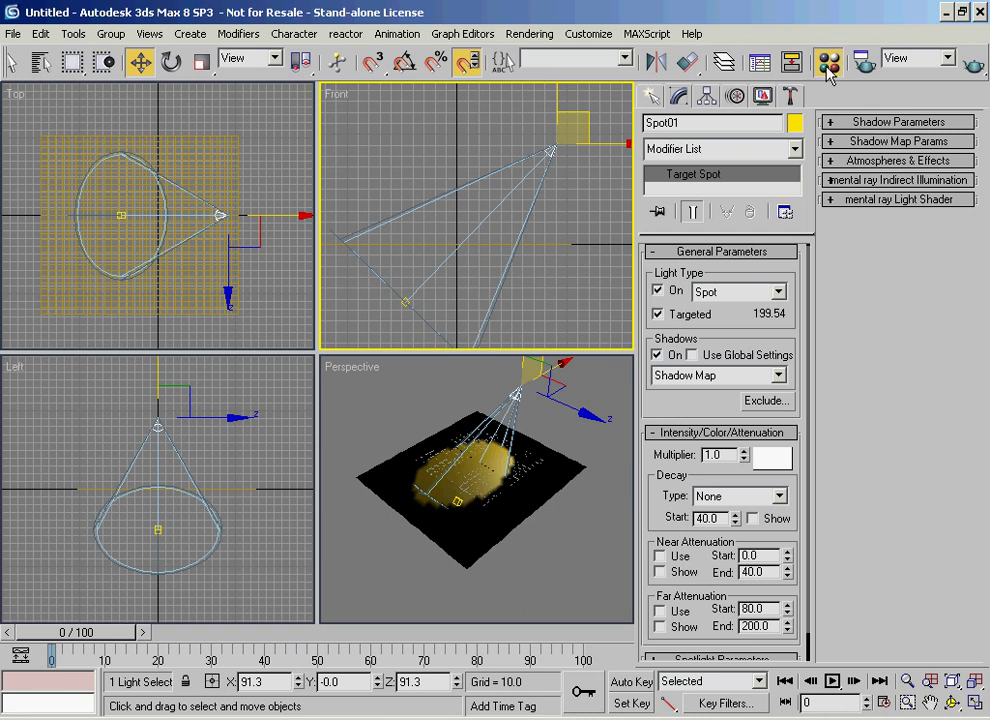
click(827, 64)
drag(745, 24, 151, 25)
drag(280, 487, 267, 540)
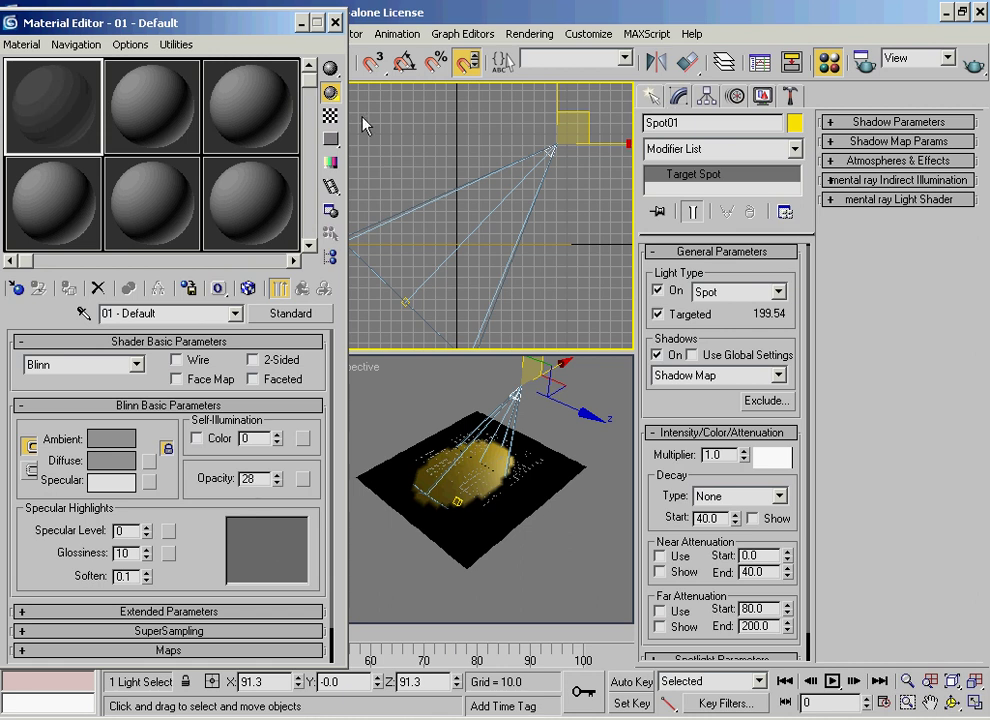
click(330, 116)
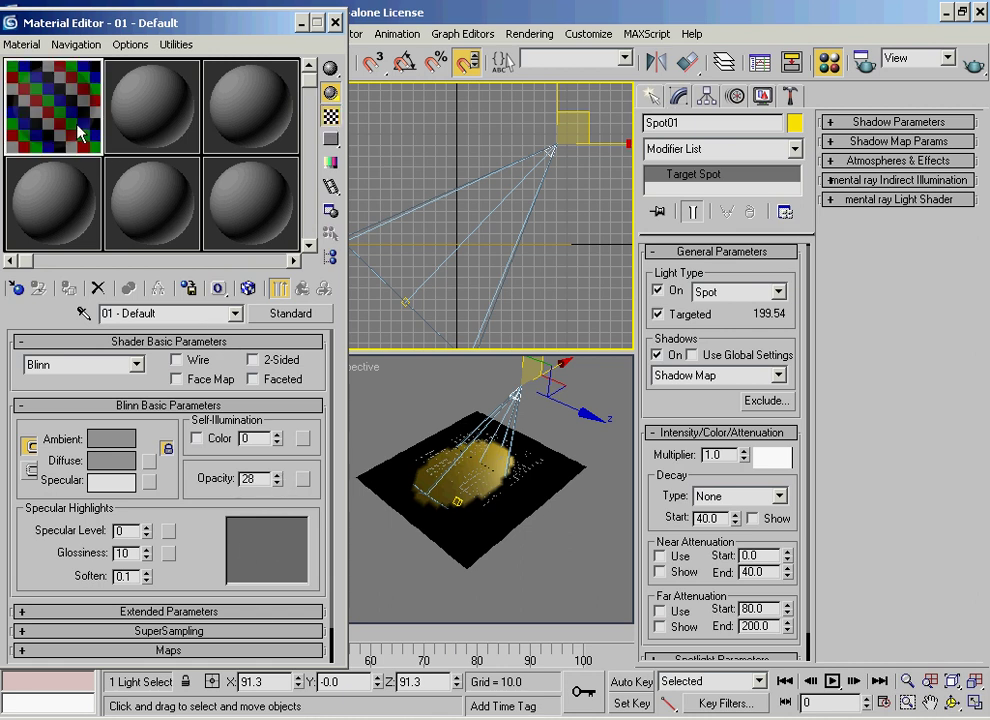
Create a teapot with a radius of about 27.9 near the centre of the plane
click(651, 96)
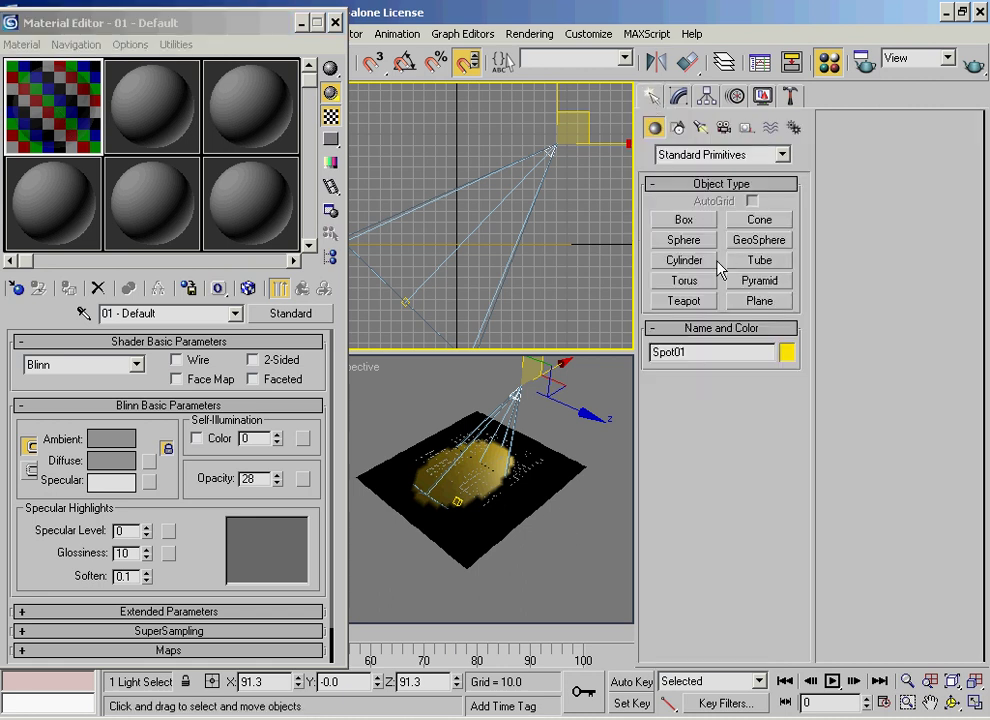
click(684, 300)
drag(482, 460, 483, 455)
middle_drag(444, 267, 482, 268)
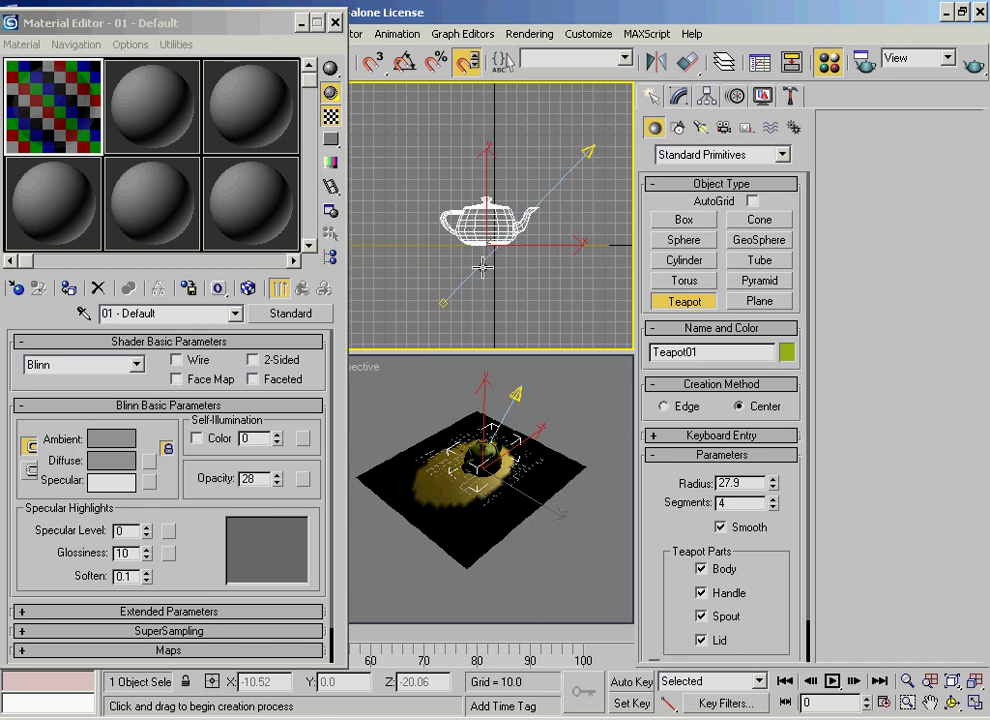
Render the Perspective view with the teapot framed closer, and move the rendered image window aside
right_click(537, 548)
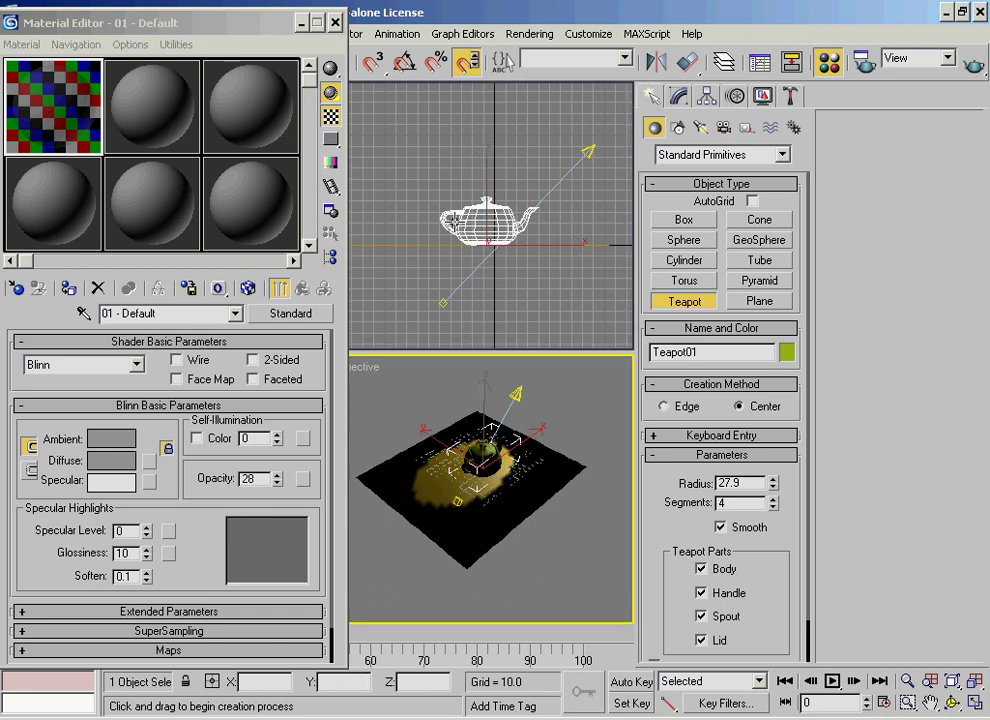
scroll(512, 502, up, 3)
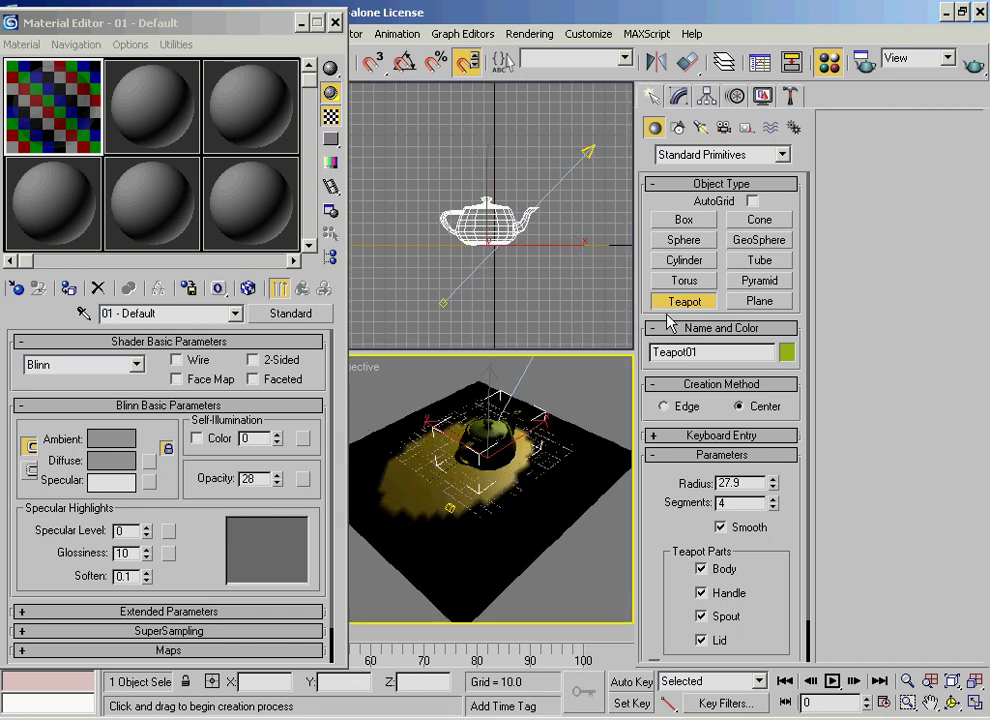
click(970, 64)
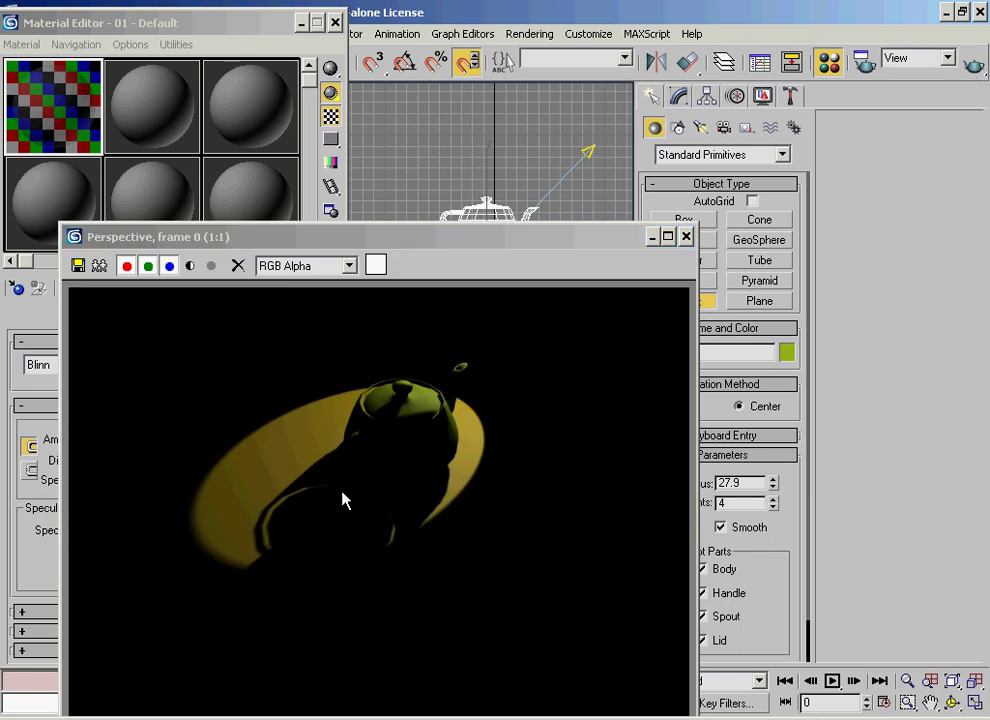
drag(303, 237, 877, 109)
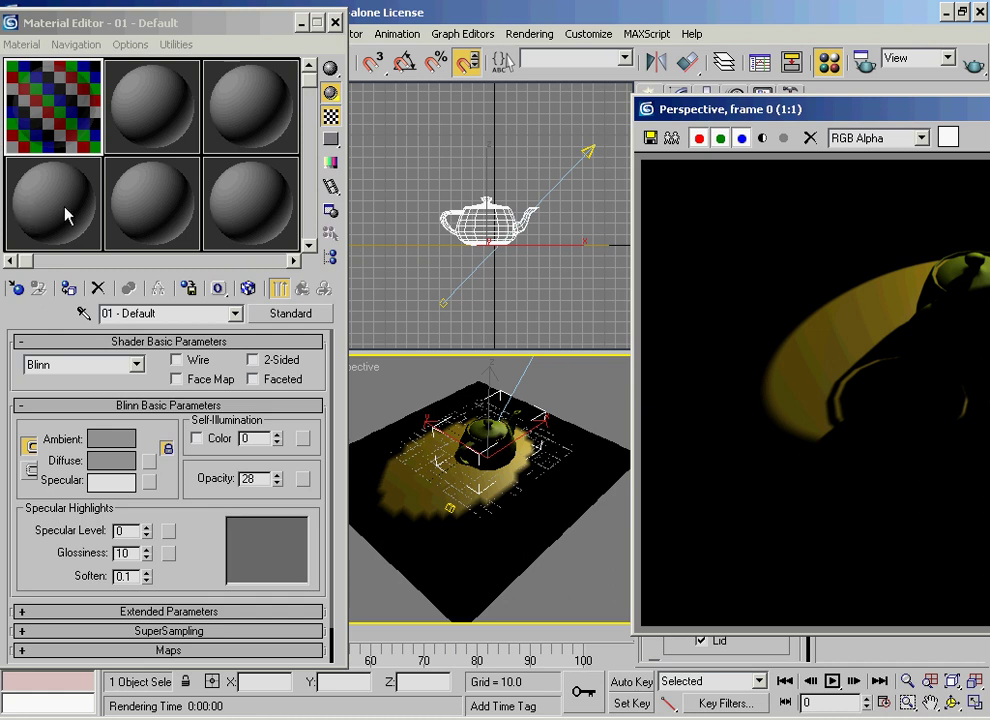
Assign the semi-transparent 01 - Default material to the teapot and render the Perspective view to check its shadow
click(109, 271)
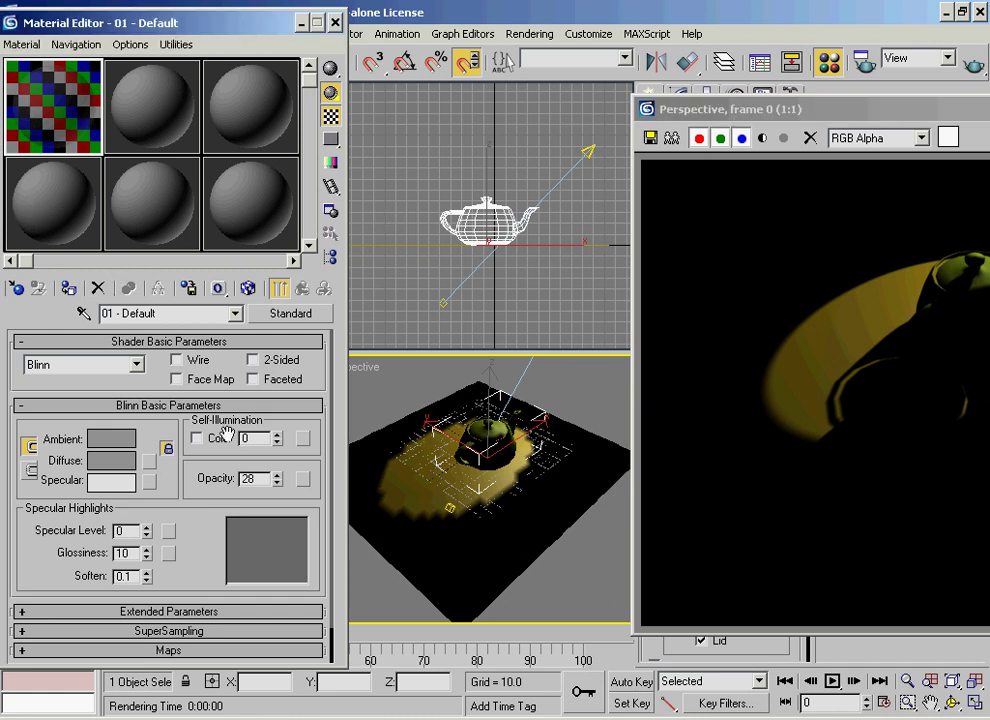
click(69, 288)
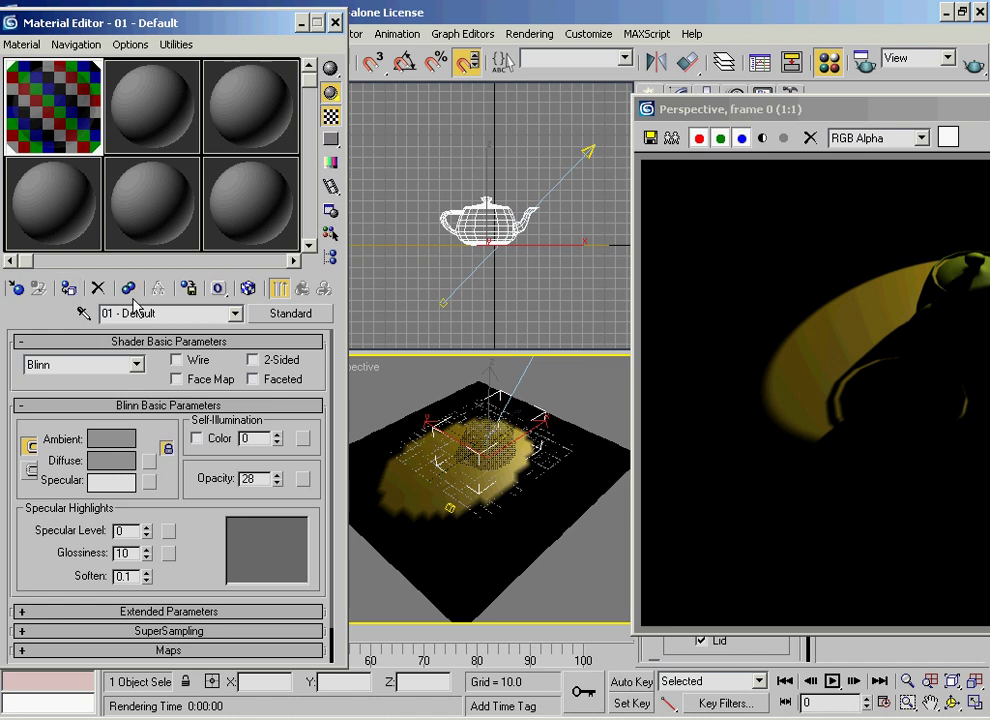
scroll(483, 445, up, 3)
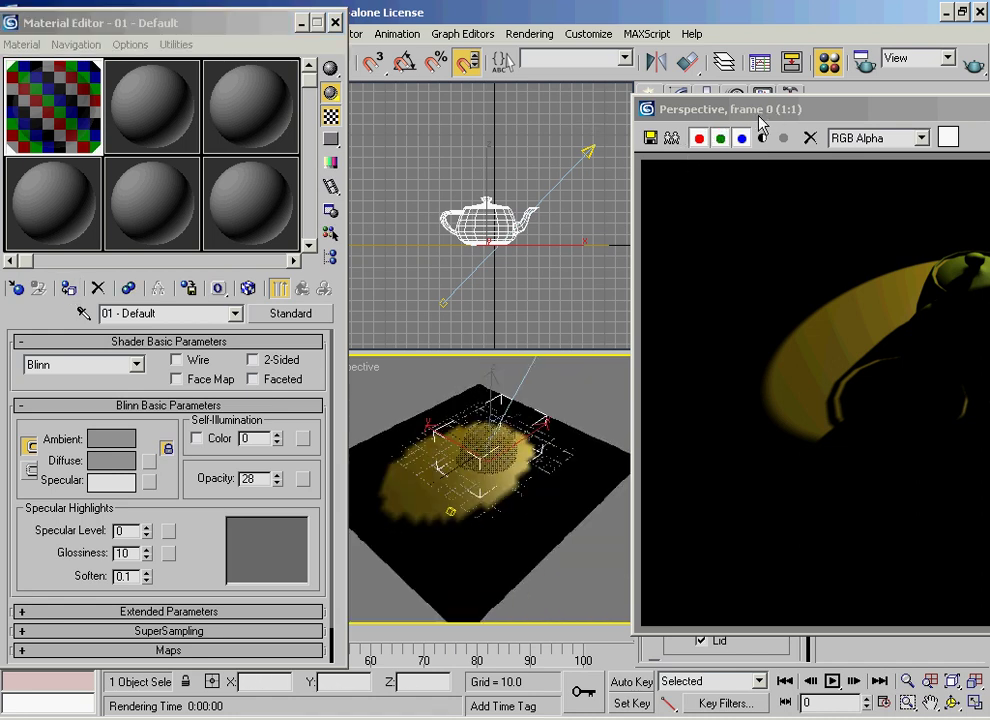
drag(760, 110, 333, 133)
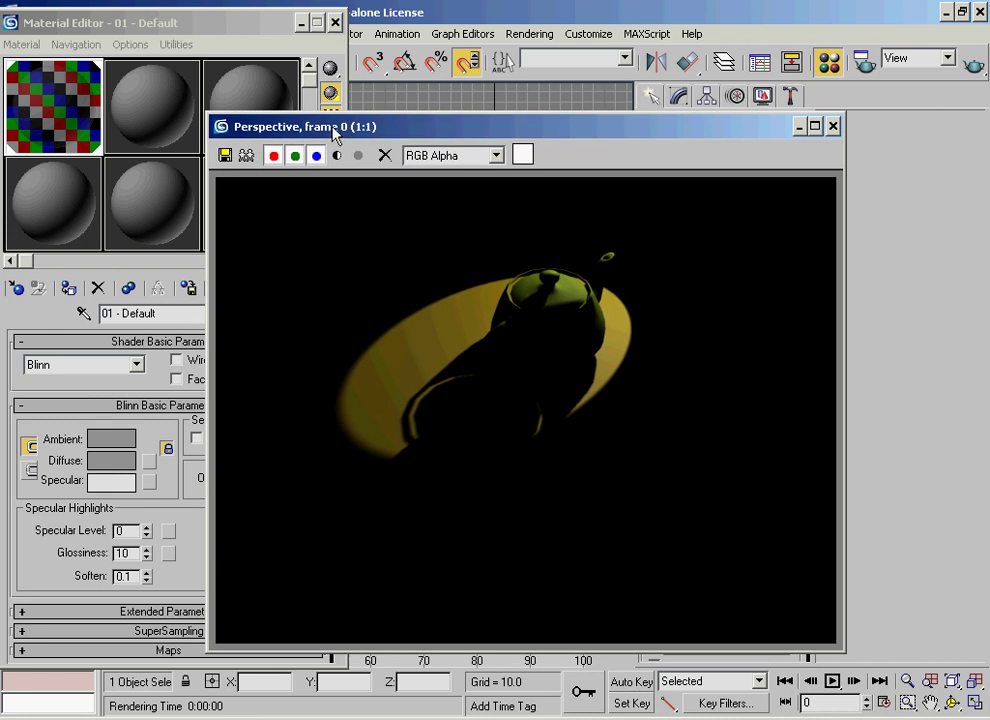
click(974, 66)
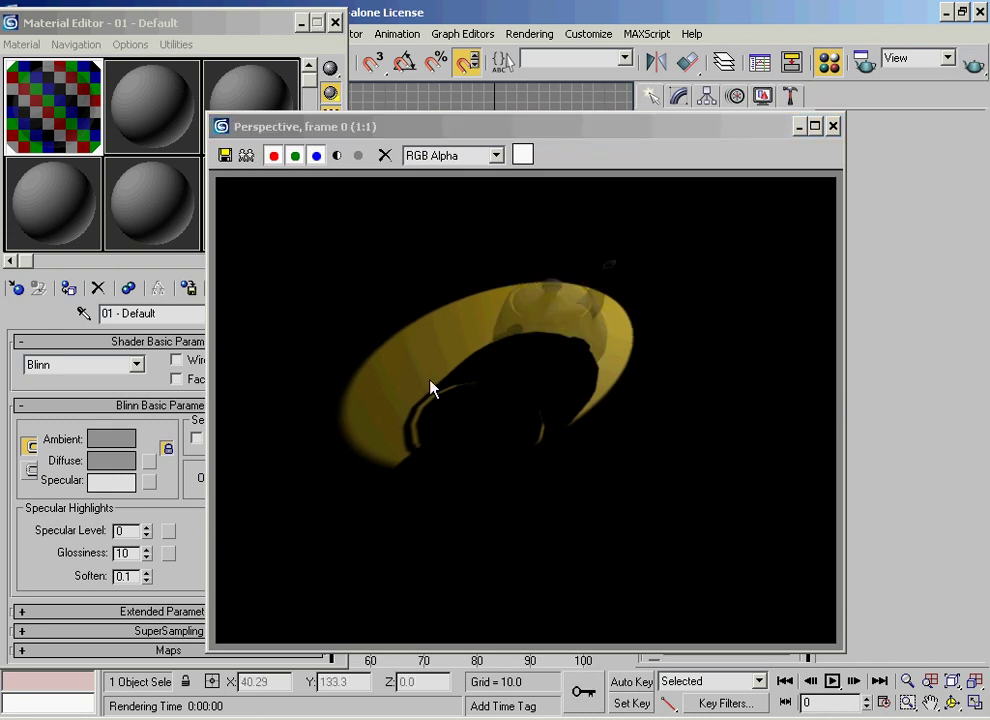
drag(521, 134, 541, 161)
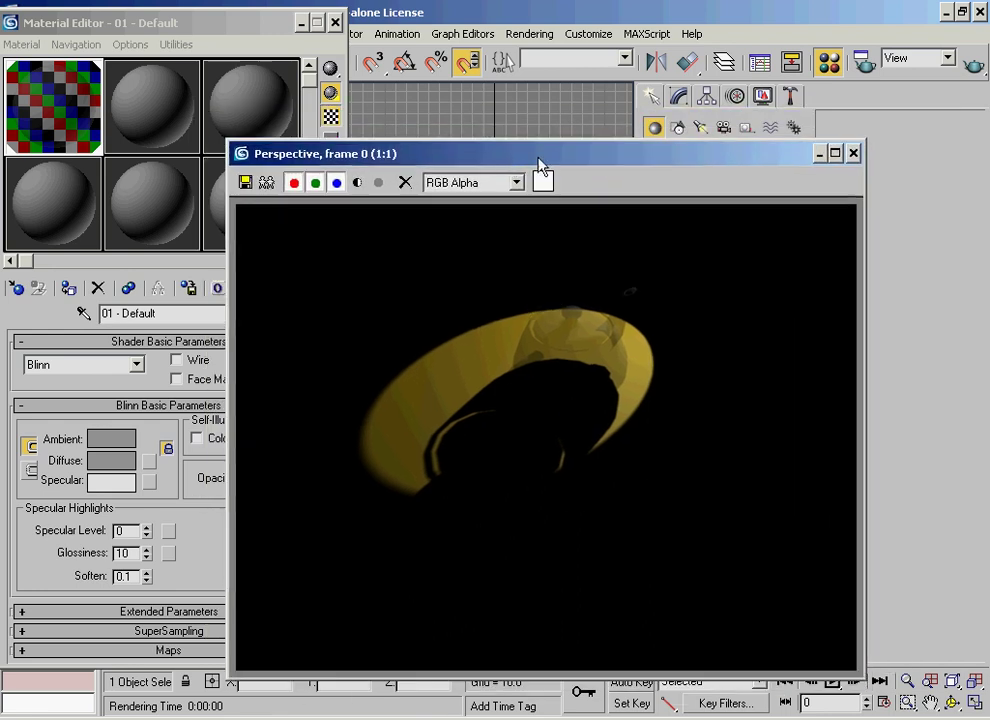
click(853, 153)
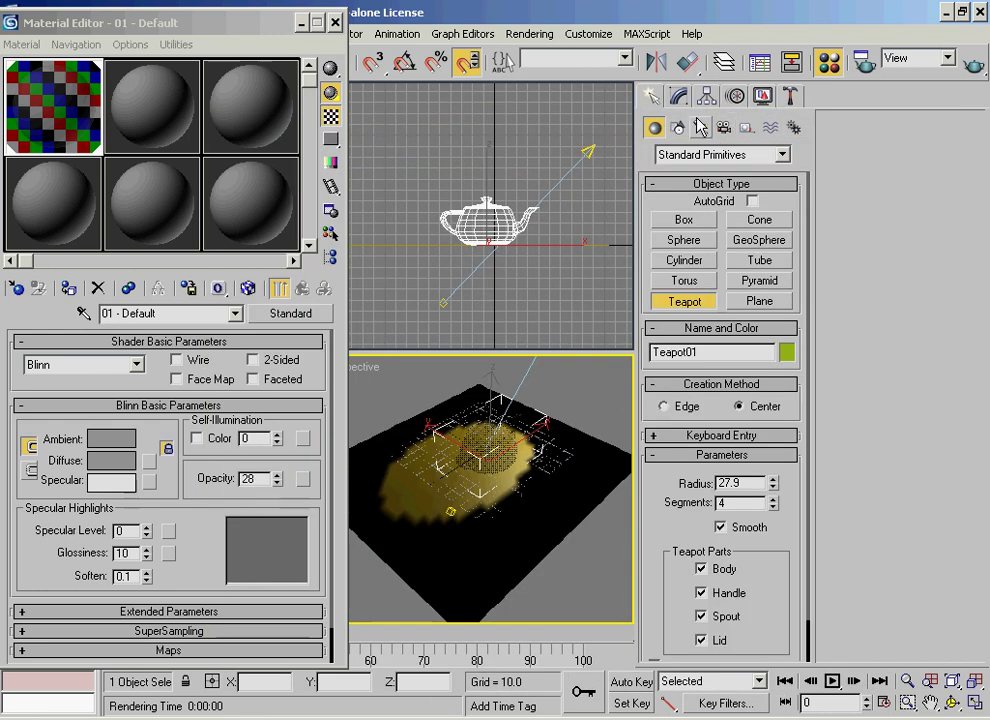
Select the spotlight, set its shadow type to Ray Traced Shadows, and render the Perspective view
click(679, 100)
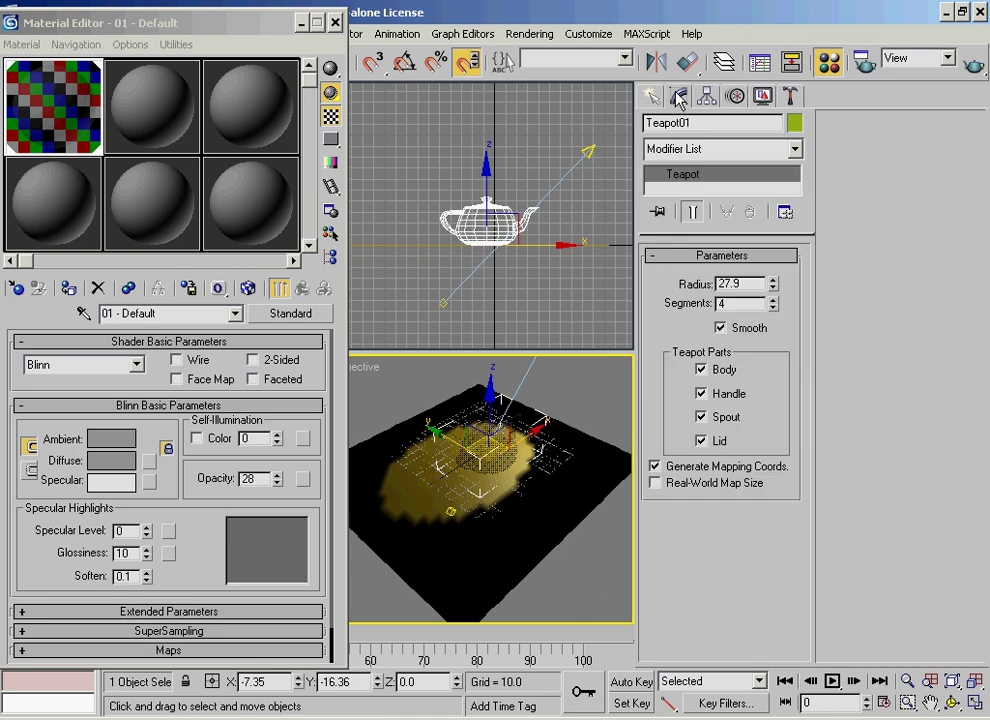
middle_drag(508, 180, 486, 185)
right_click(545, 161)
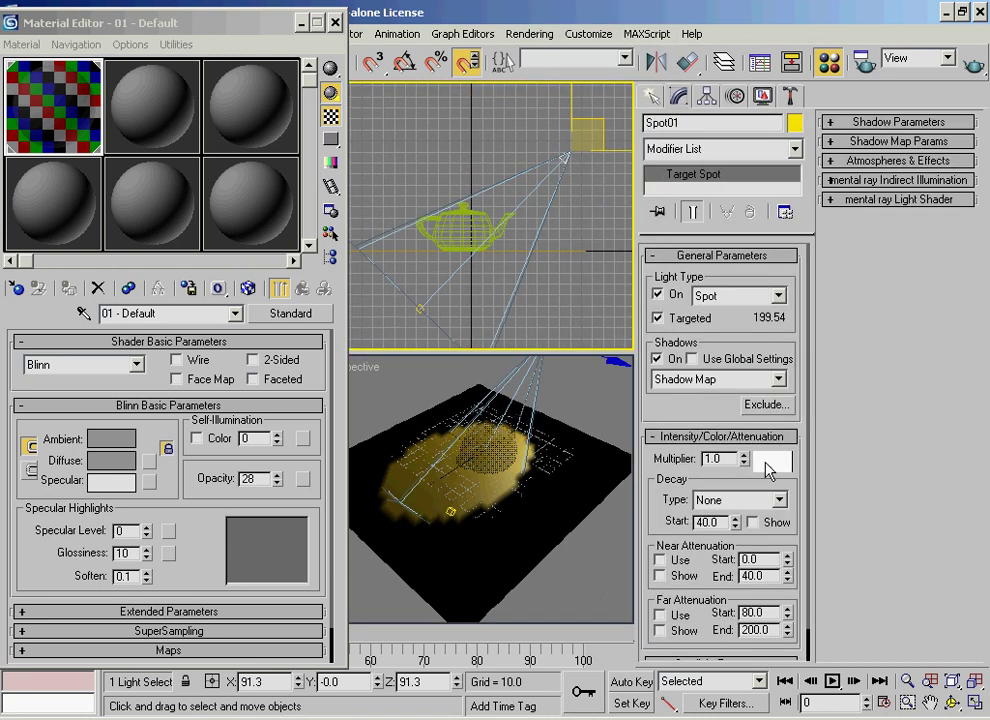
click(778, 379)
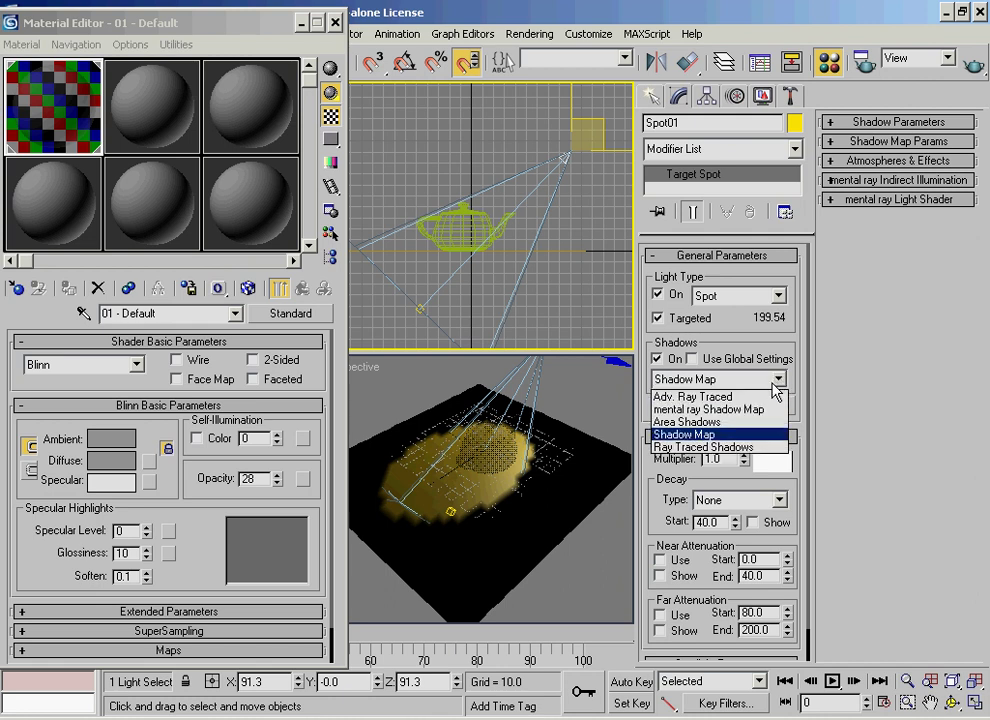
click(740, 448)
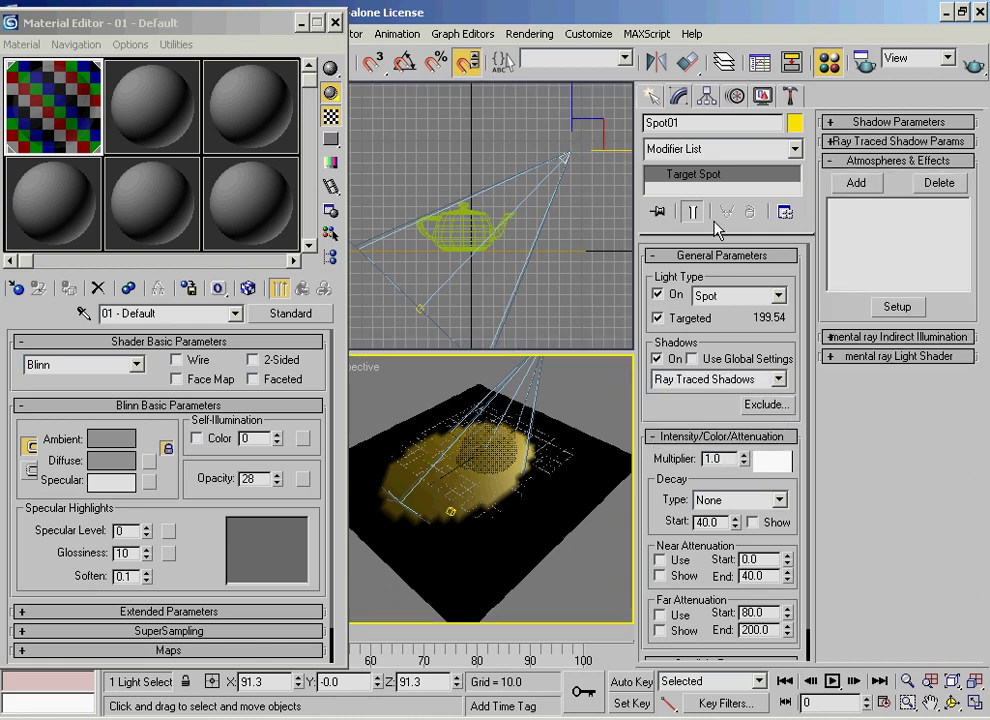
click(973, 65)
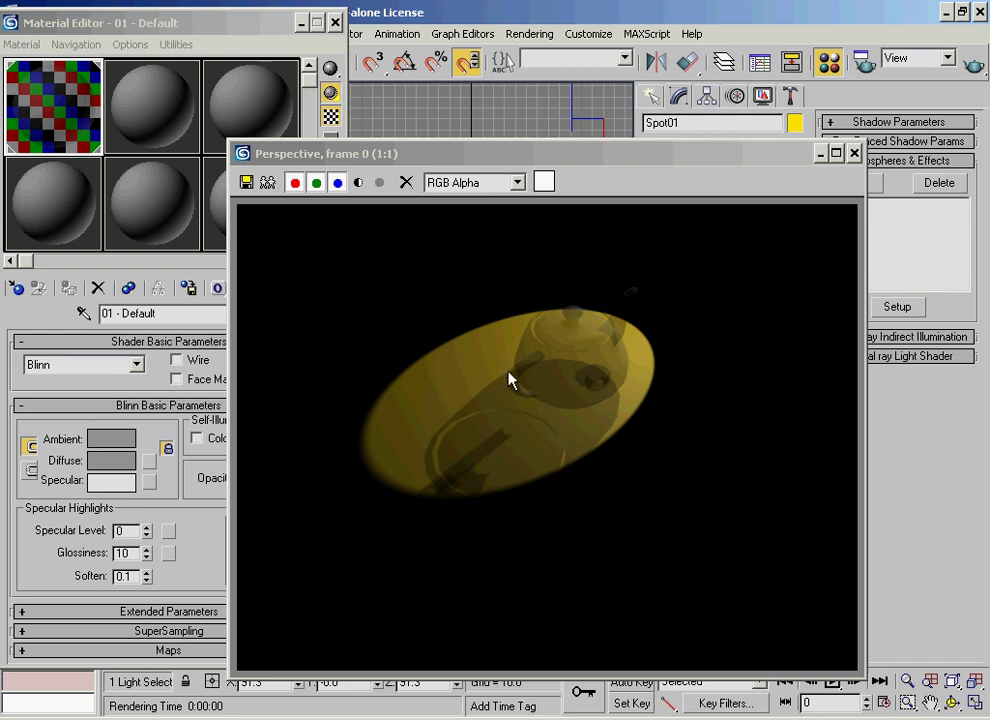
drag(504, 157, 457, 159)
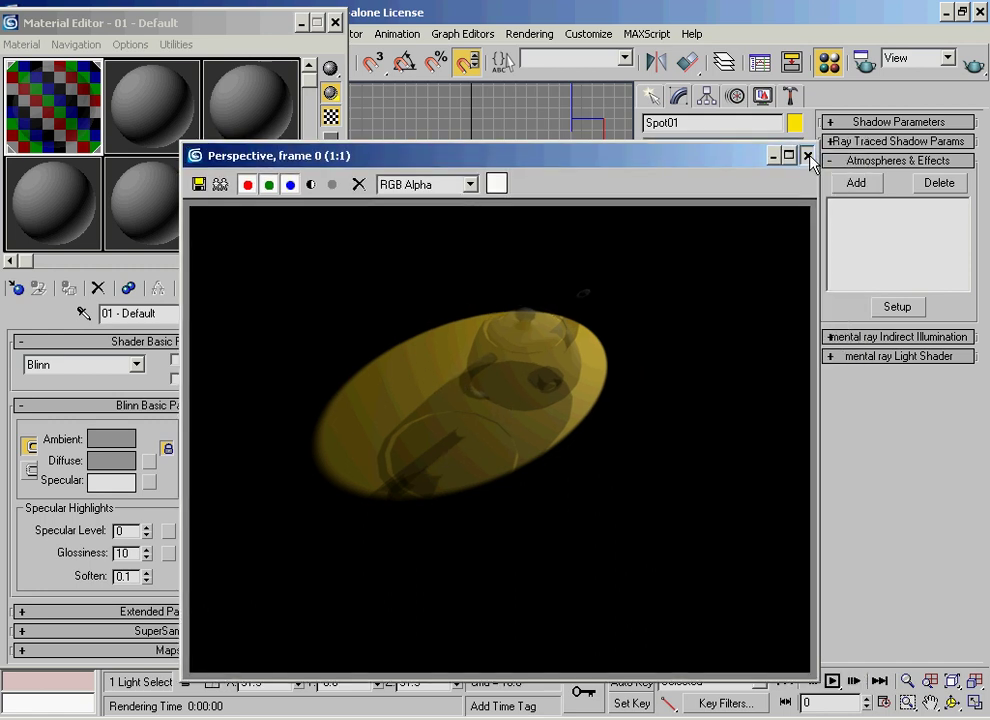
click(807, 156)
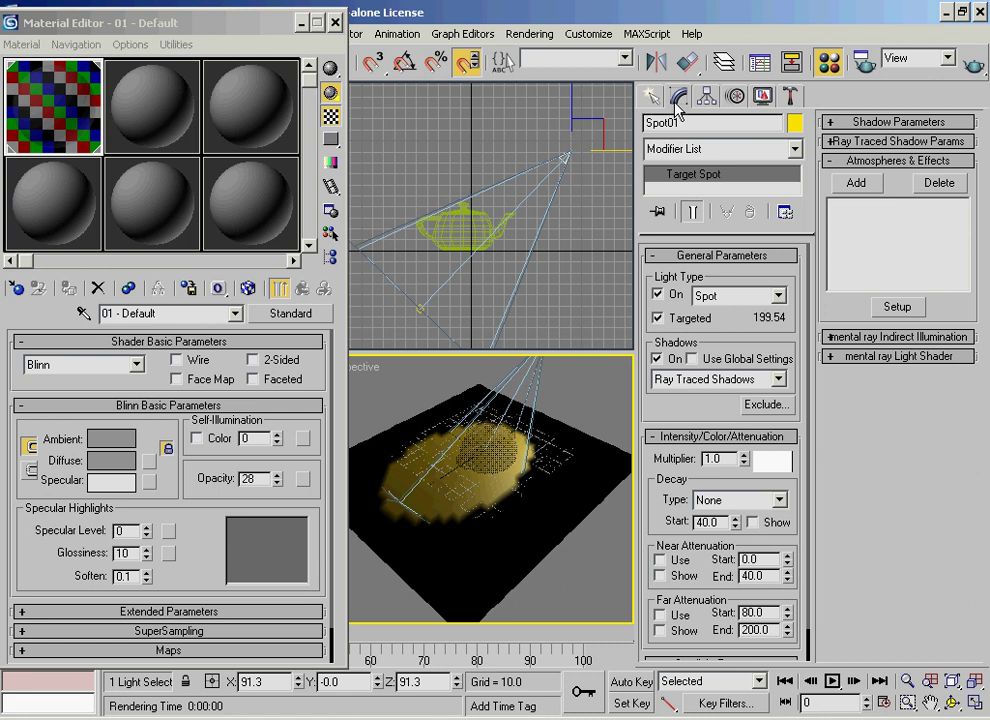
Set the spotlight's shadow type back to Shadow Map
click(778, 379)
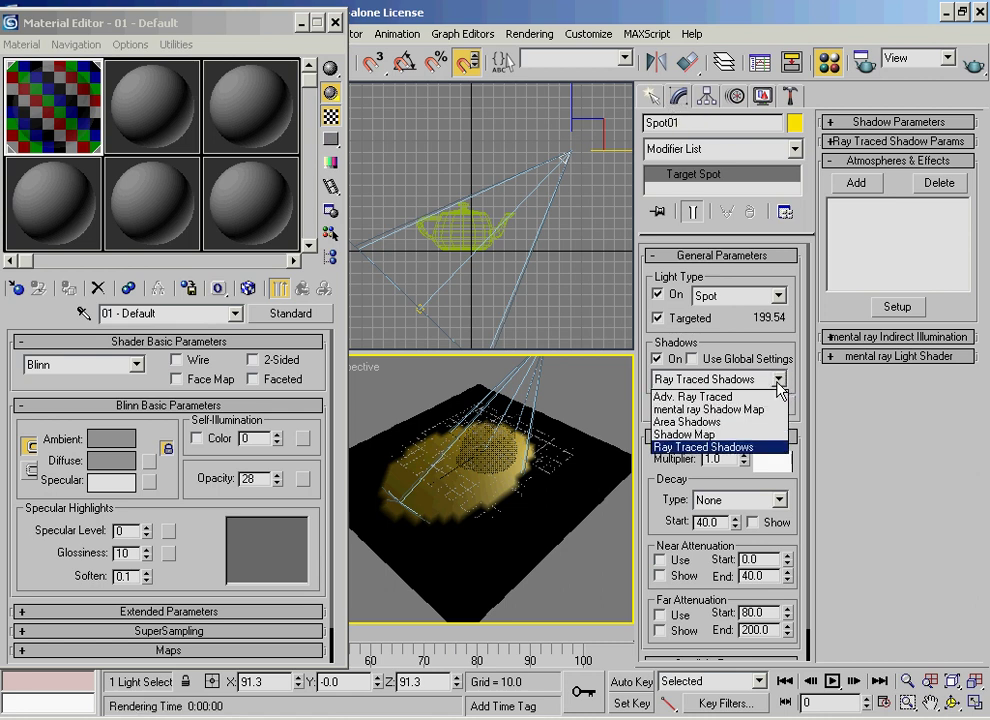
click(752, 438)
scroll(715, 432, down, 2)
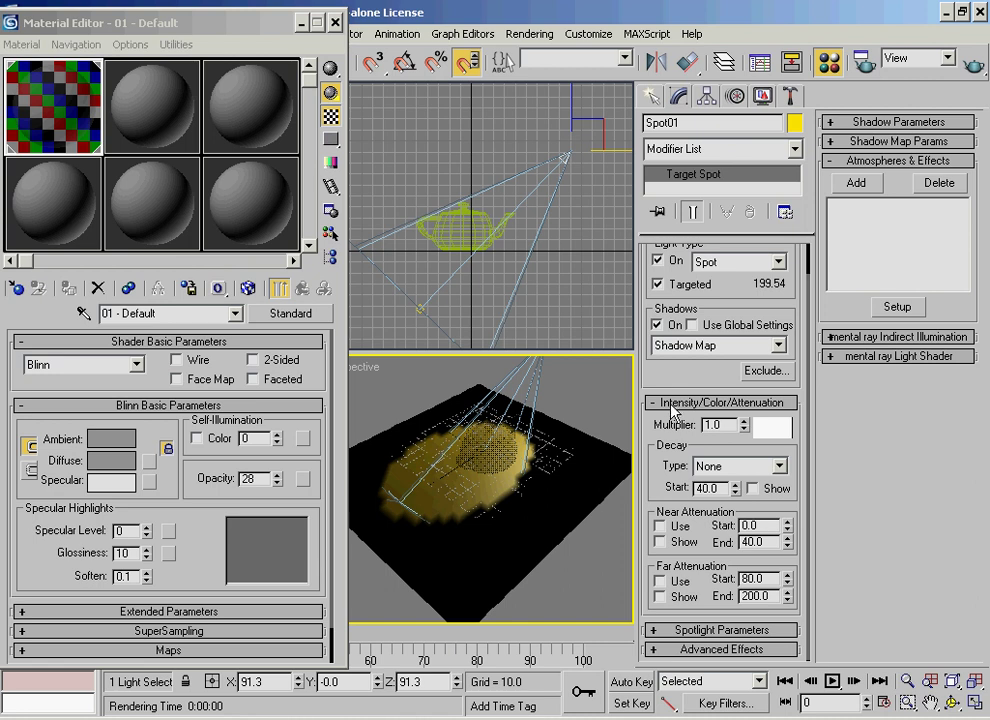
Assign the 02 - Default material to the teapot and set the material's specular level to 64
click(150, 105)
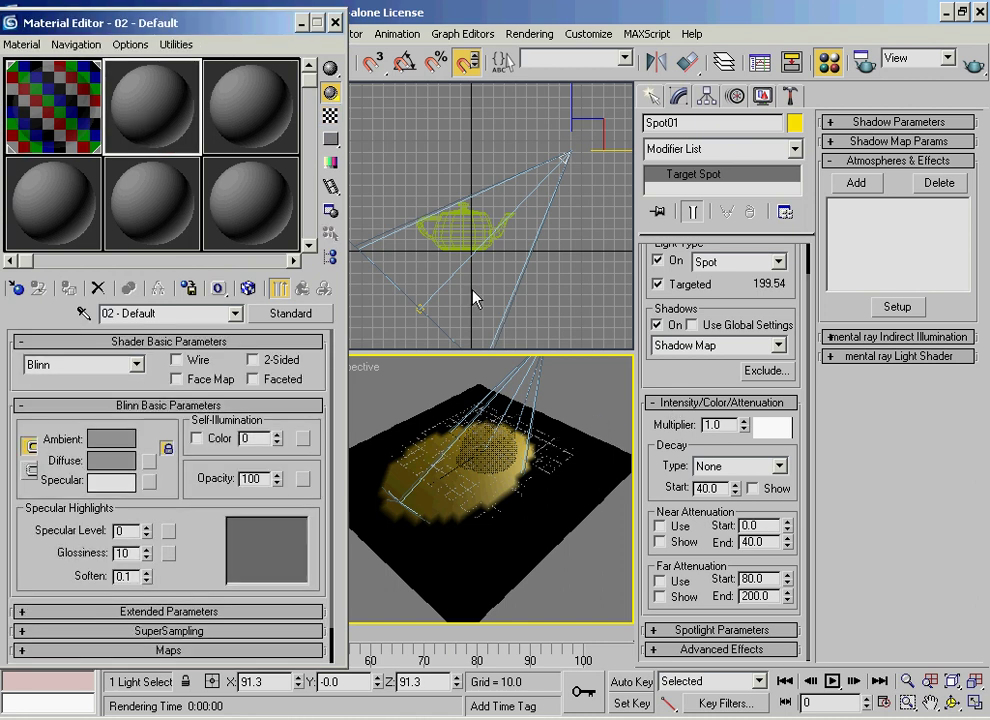
click(462, 226)
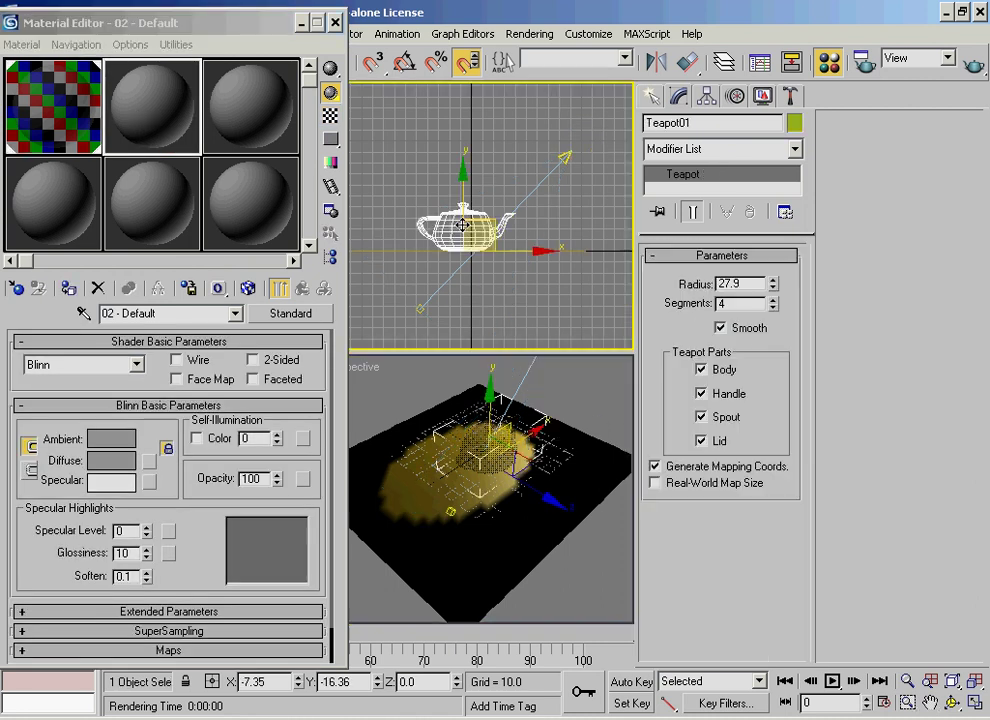
click(68, 288)
double_click(122, 530)
text(67)
key(Return)
drag(149, 462, 150, 465)
Maximize the Perspective viewport with the Material Editor minimized, and select the spotlight
click(476, 448)
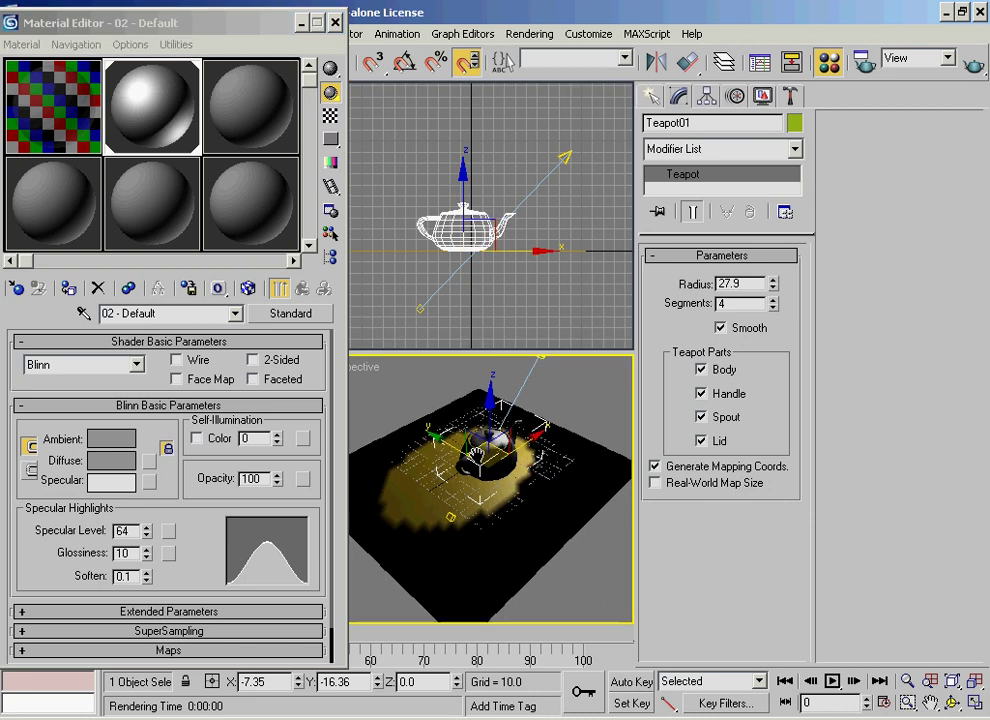
key(alt+w)
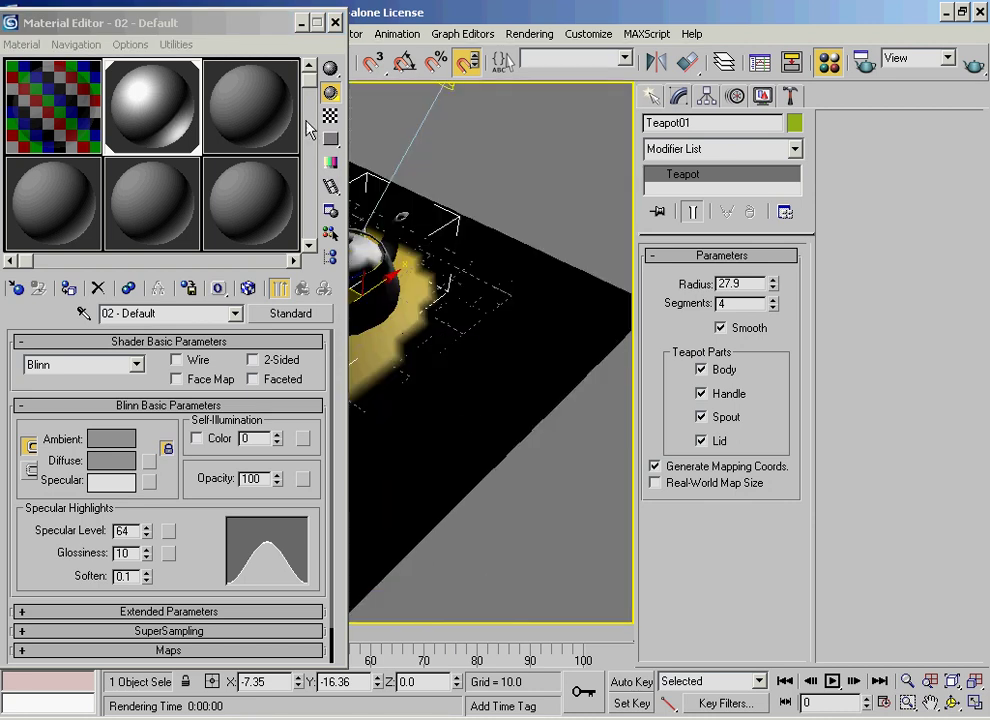
click(301, 22)
alt+middle_drag(438, 347, 470, 218)
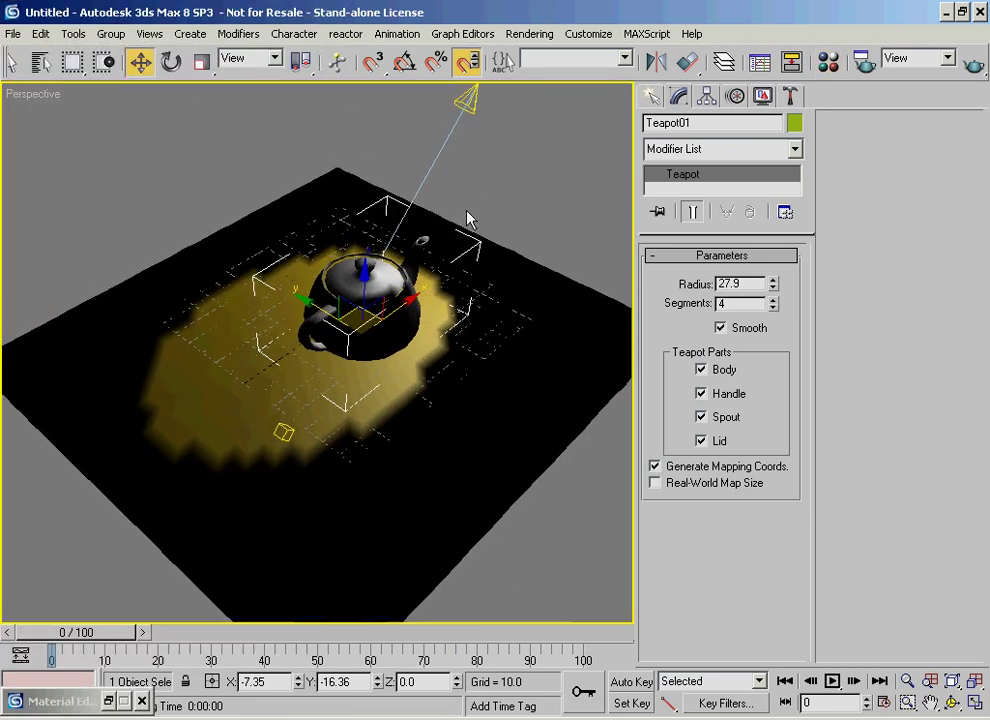
click(472, 104)
click(466, 98)
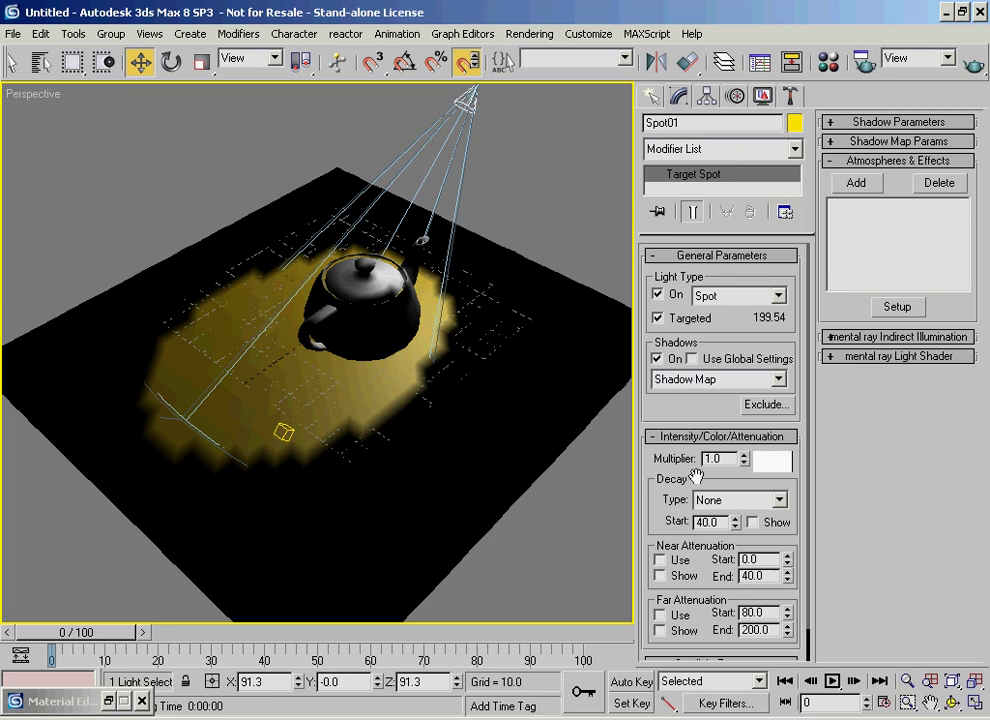
alt+middle_drag(402, 434, 357, 400)
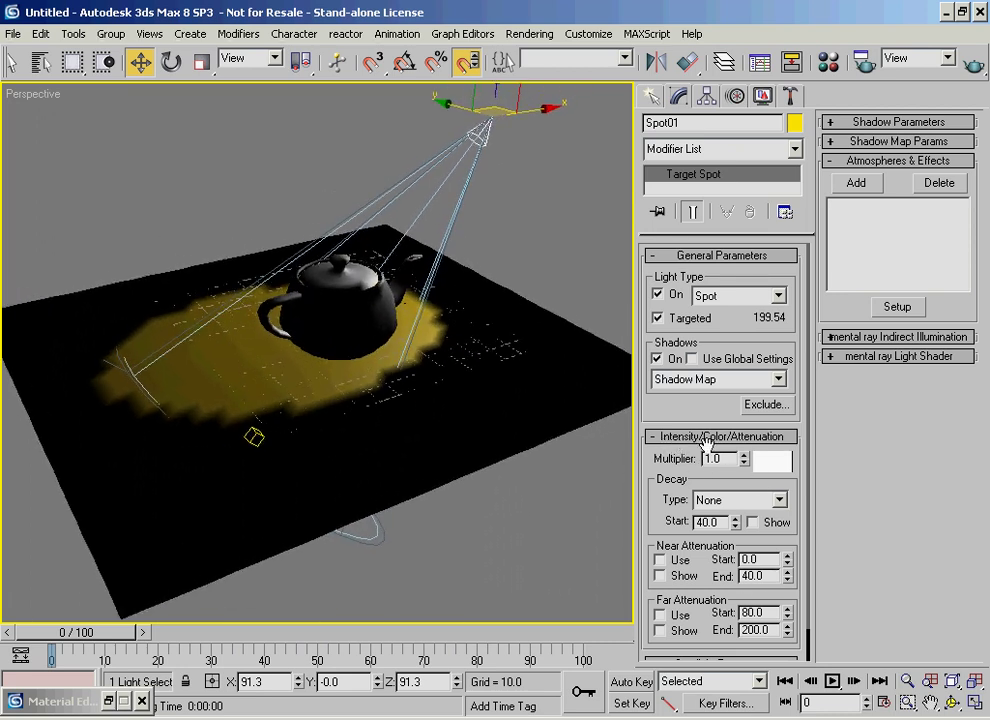
drag(743, 458, 633, 245)
right_click(633, 245)
double_click(720, 456)
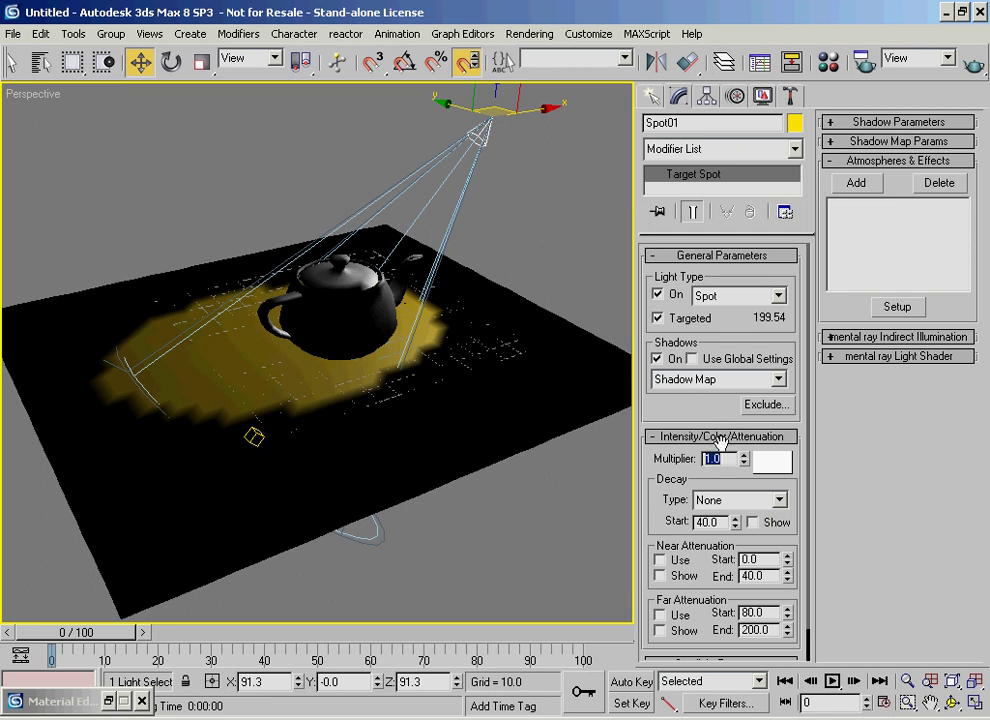
Set the spotlight's light color to a warm orange (red 255, green 216, blue 141) and render the Perspective view
click(768, 463)
drag(742, 147, 683, 163)
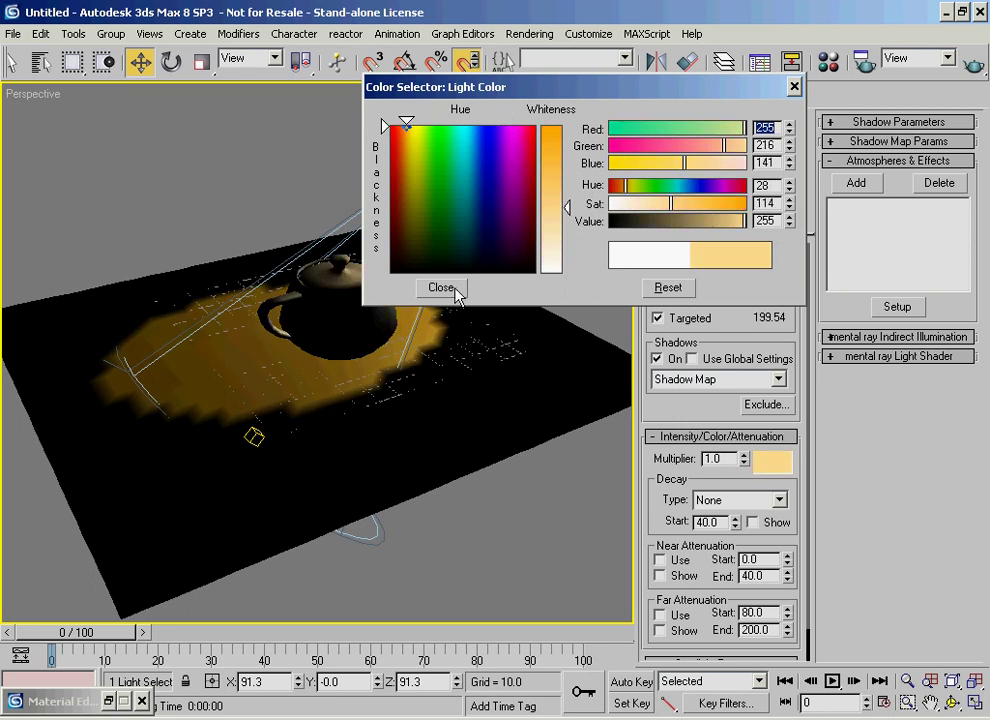
click(420, 287)
click(973, 64)
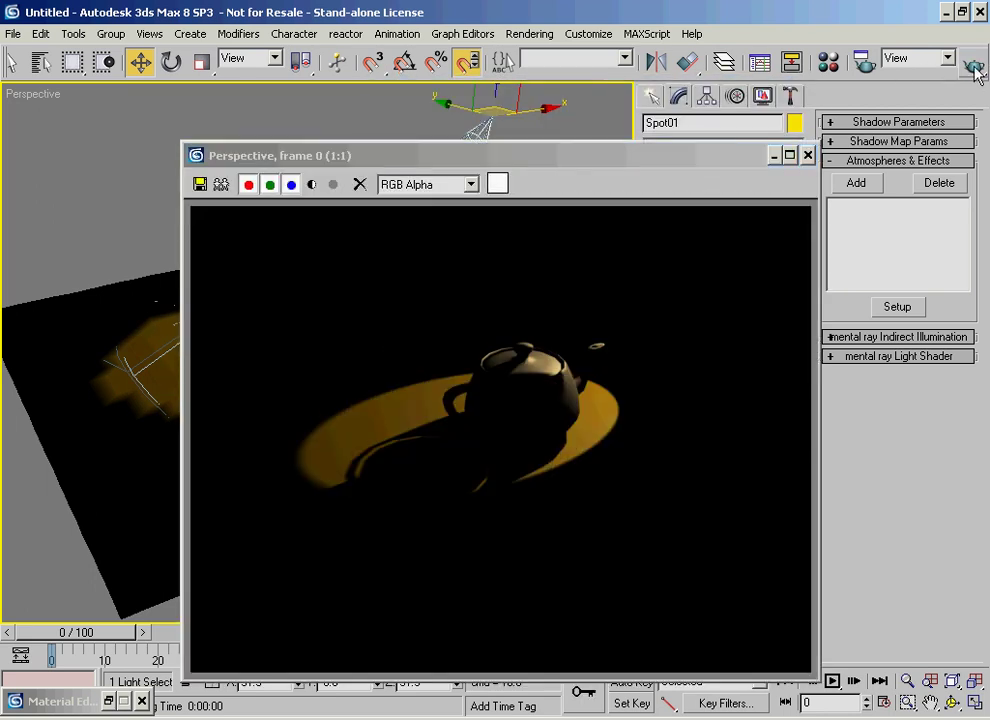
click(808, 155)
Raise the spotlight's intensity multiplier to 3.2 and render the Perspective view
drag(742, 462, 731, 244)
click(973, 64)
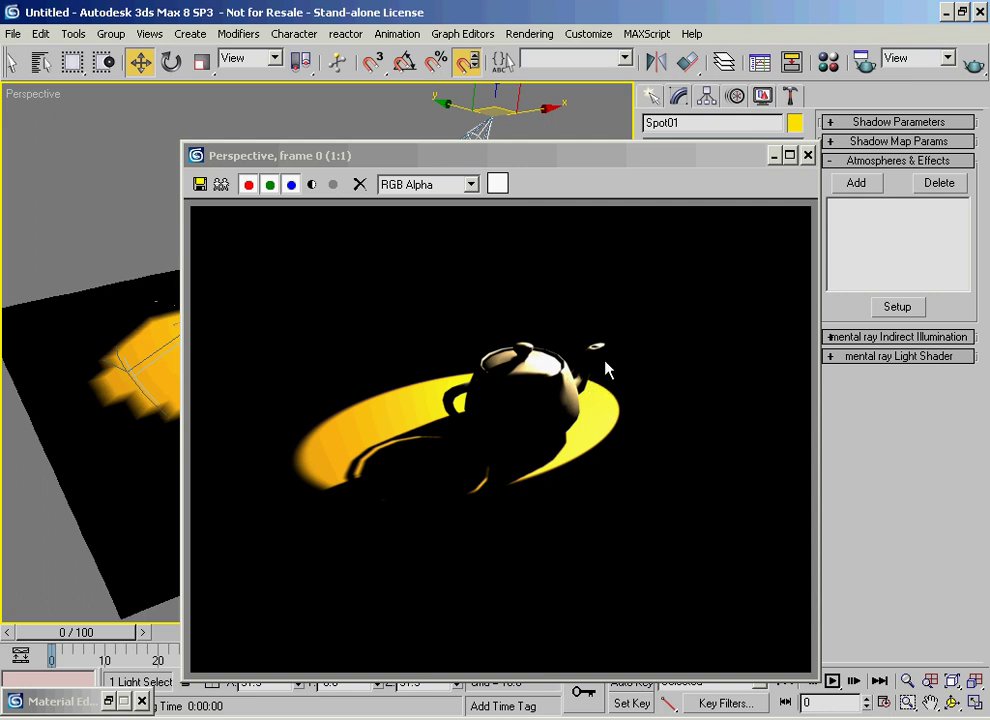
drag(705, 155, 611, 146)
click(715, 147)
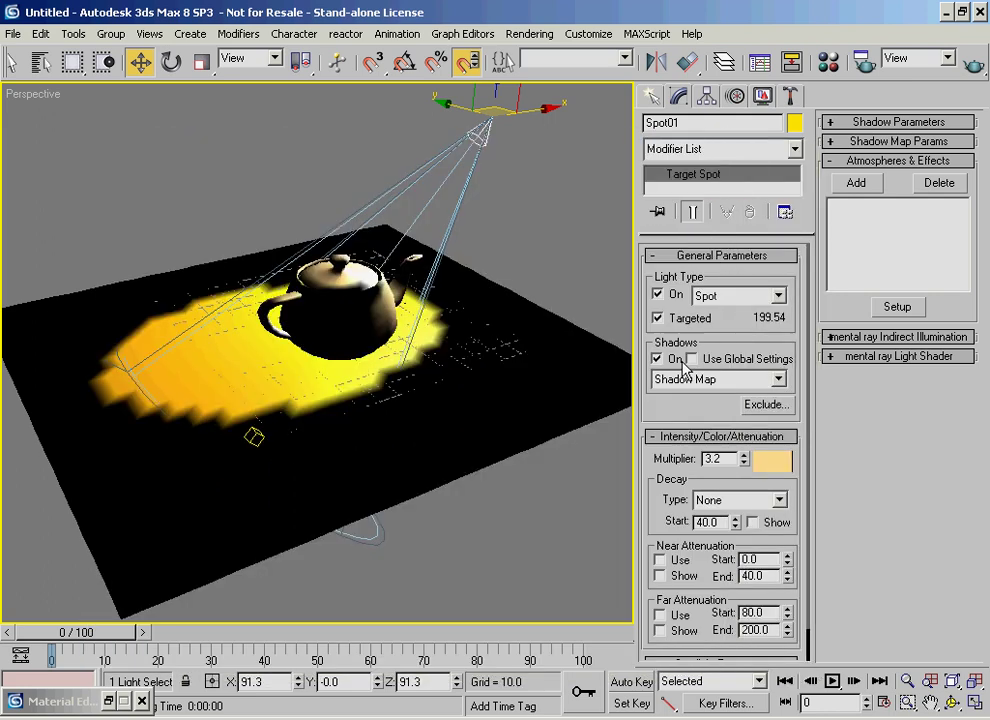
Set the spotlight's intensity multiplier back to 1
alt+middle_drag(470, 205, 455, 222)
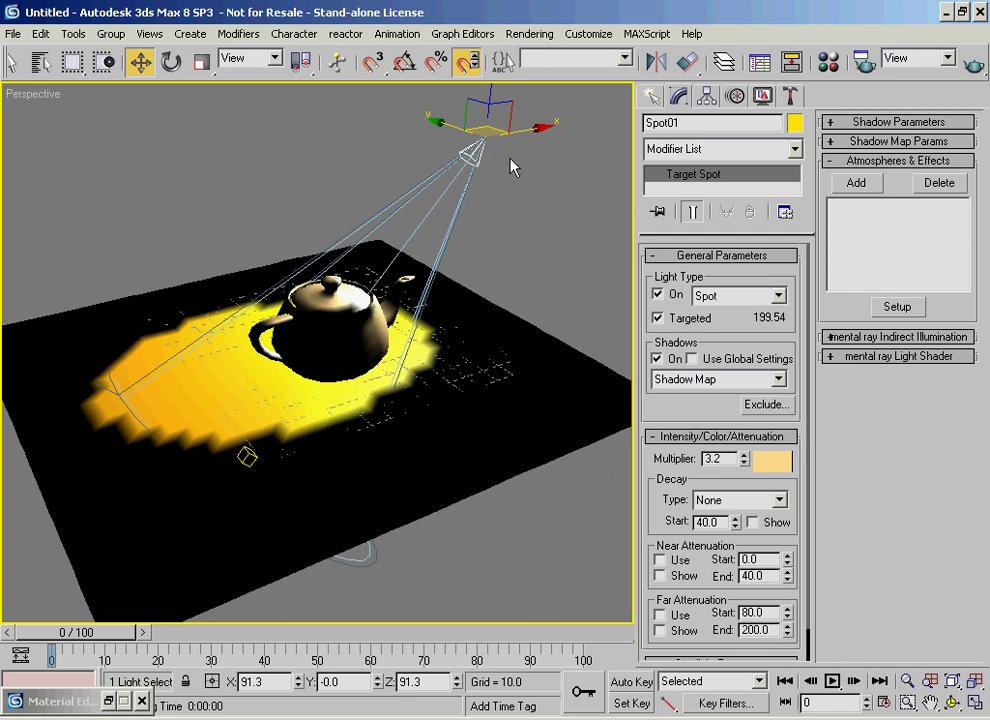
double_click(716, 458)
text(1)
key(Return)
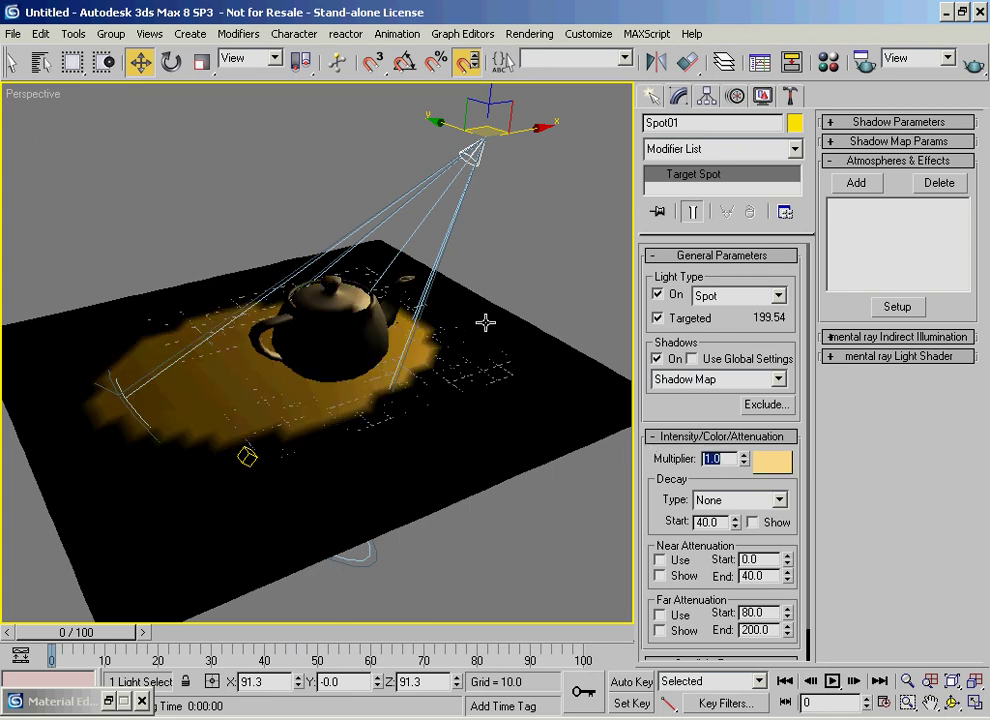
Render the Perspective view with a copy of the spotlight cloned in place, and undo the clone
middle_drag(485, 322, 481, 322)
shift+drag(469, 148, 472, 157)
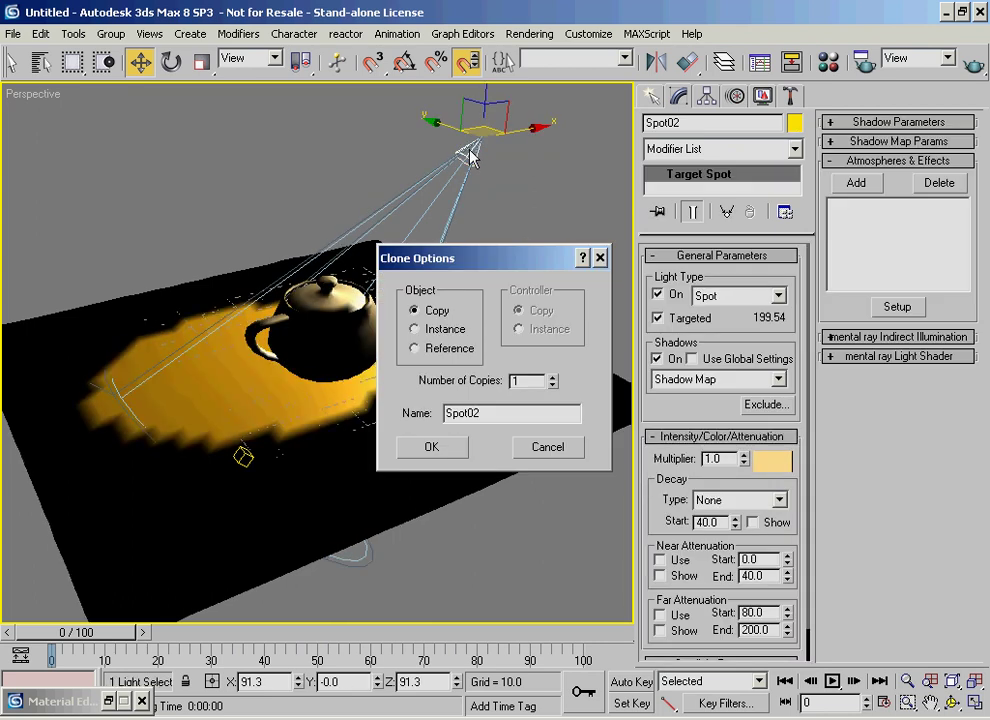
click(432, 447)
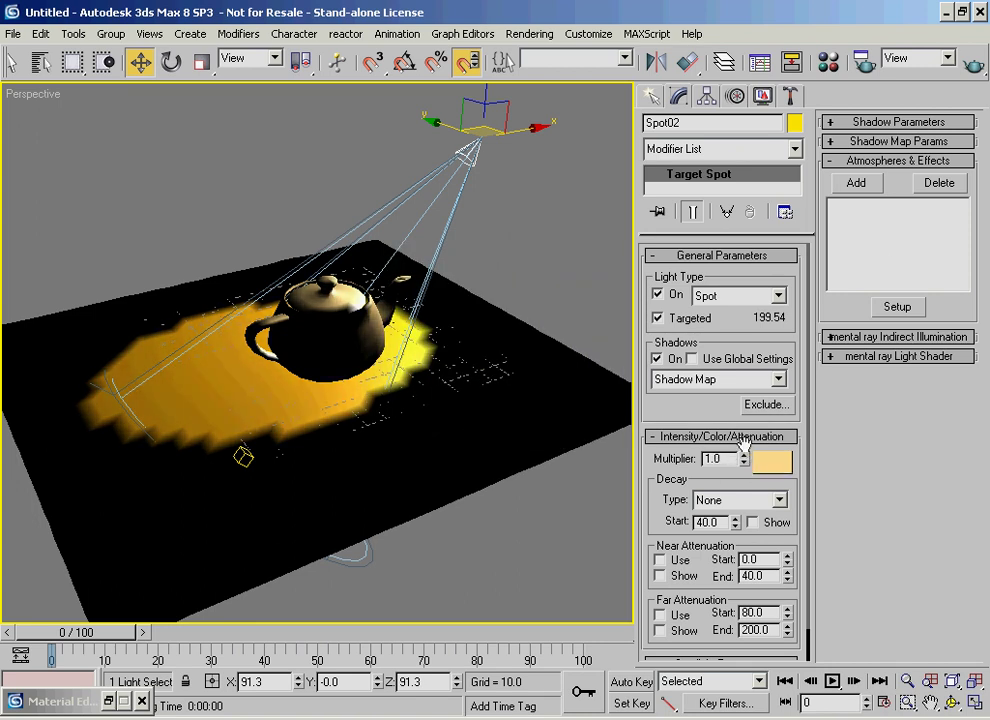
click(972, 66)
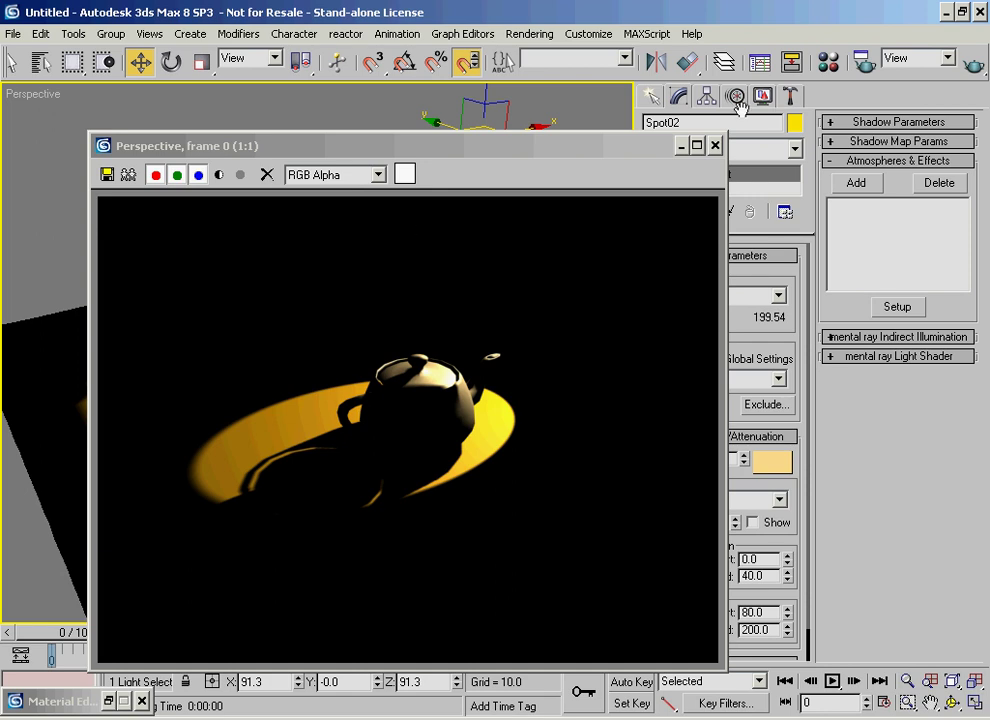
click(715, 145)
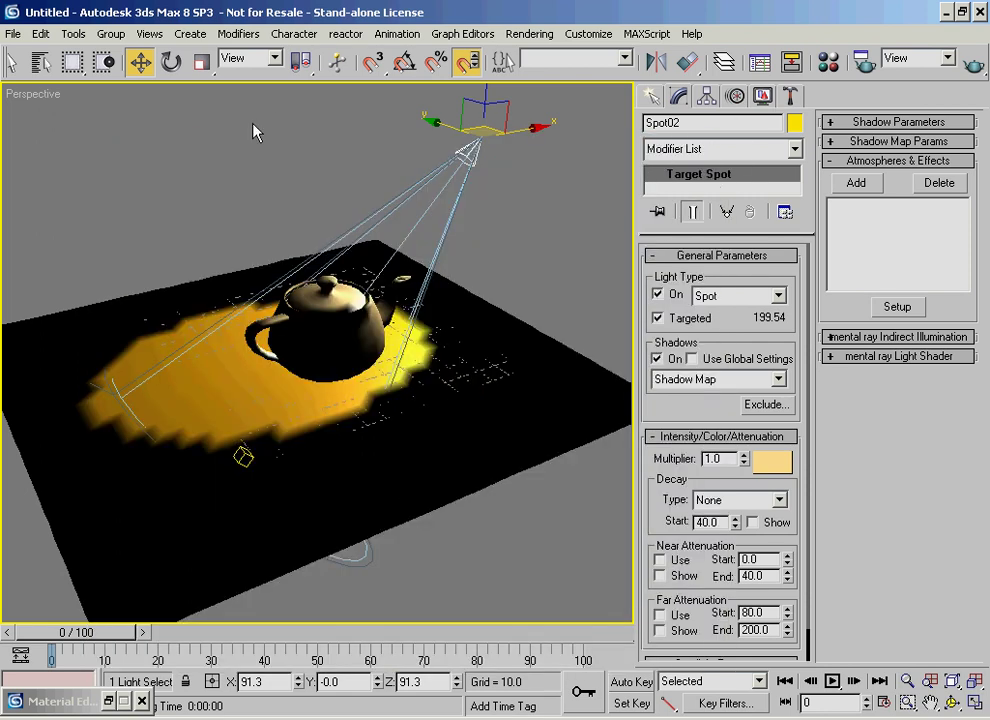
key(ctrl+z)
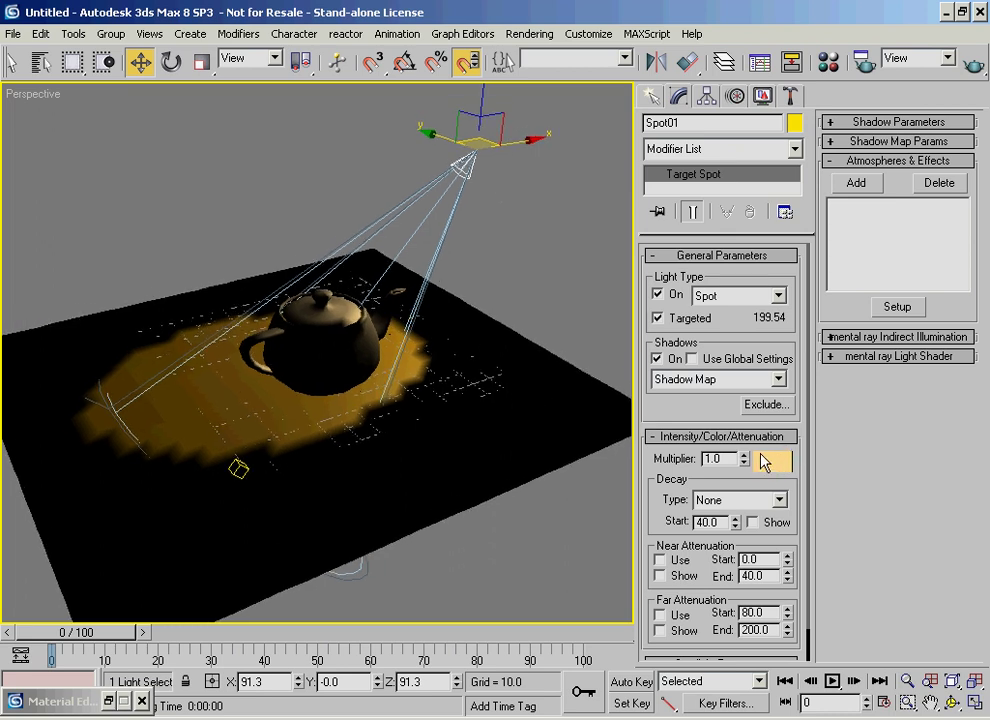
Set the spotlight's light color to a pale blue (red 223, green 247, blue 251) and whiten it to almost pure white
click(769, 460)
click(672, 150)
mouse_move(672, 160)
mouse_down()
mouse_move(639, 160)
mouse_move(742, 161)
mouse_move(729, 127)
mouse_move(738, 157)
mouse_up()
click(739, 146)
click(740, 146)
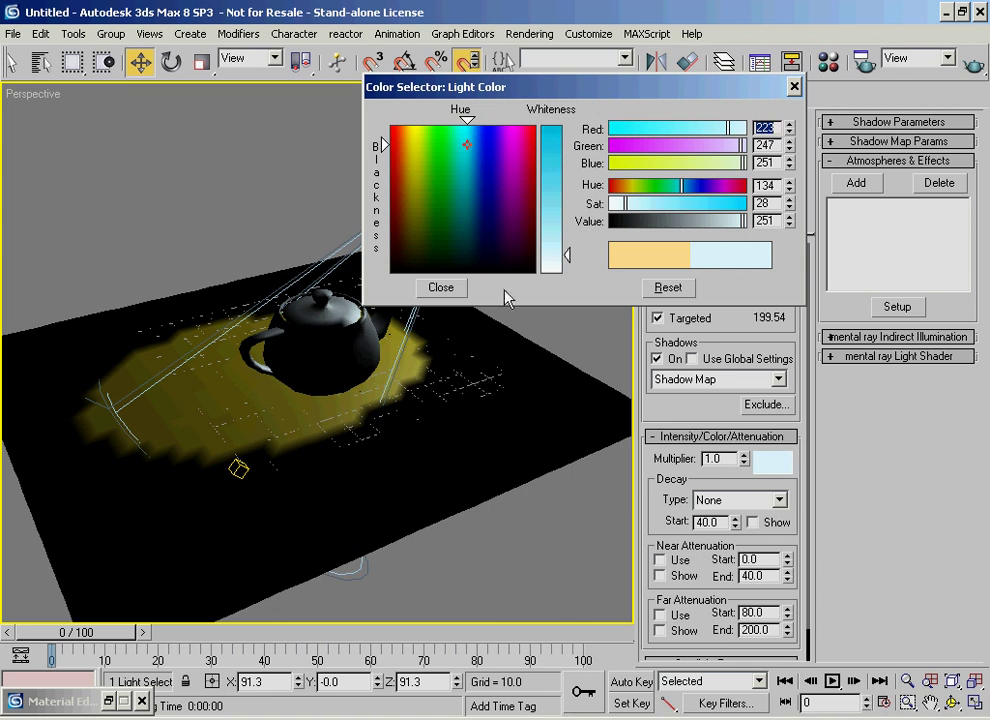
click(441, 287)
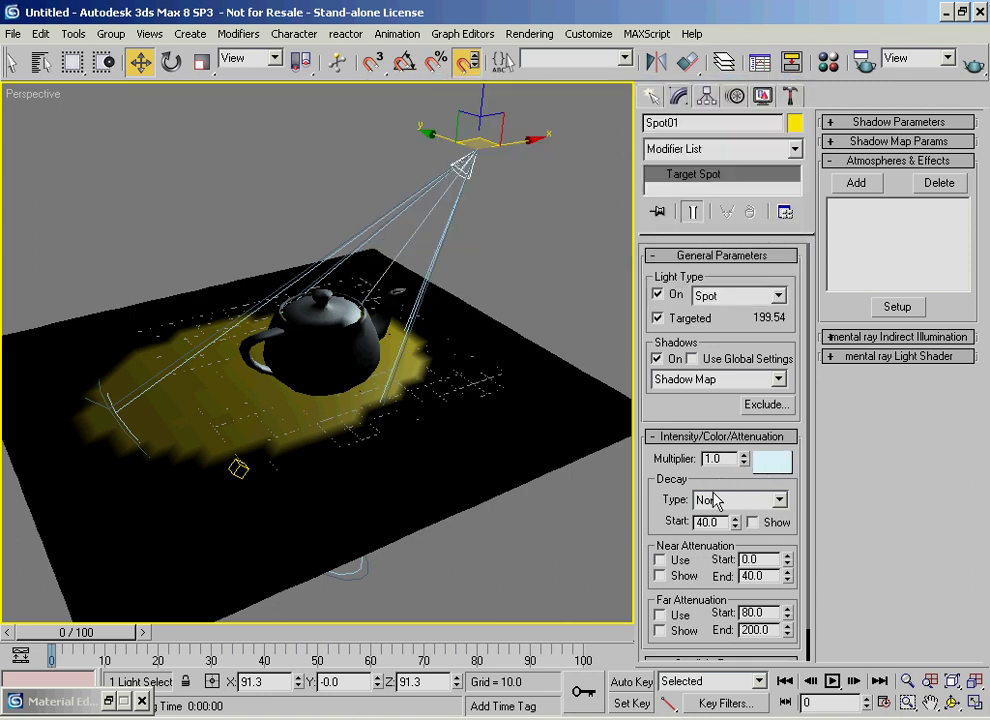
click(773, 461)
drag(566, 255, 564, 268)
click(441, 287)
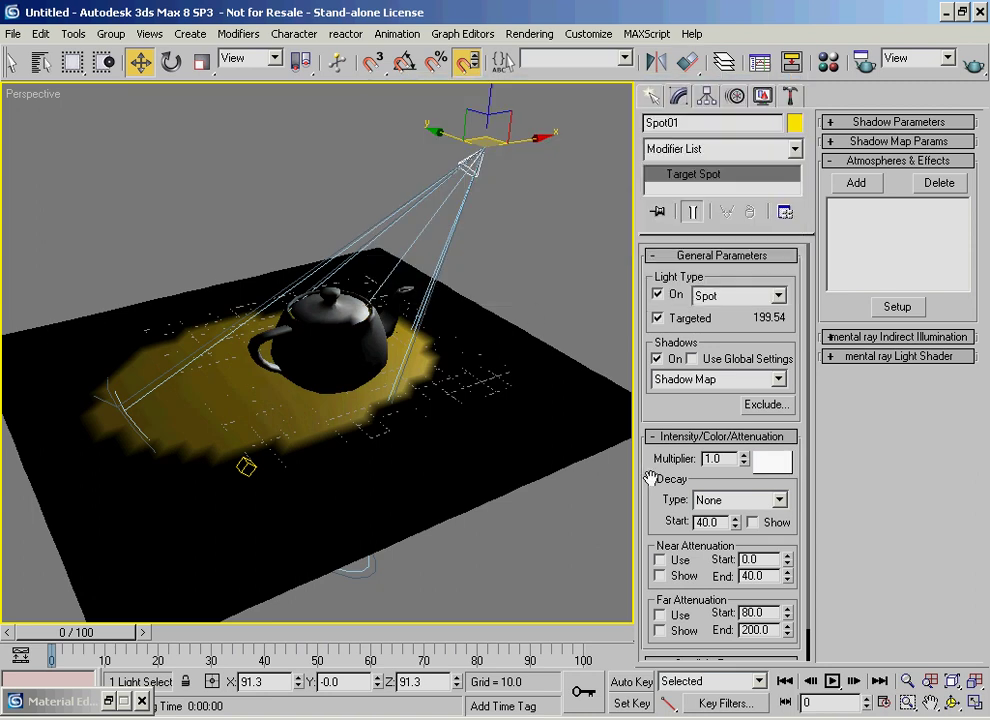
Examine the spotlight and the lit plane from far away and from close up in the Perspective view
drag(651, 478, 660, 354)
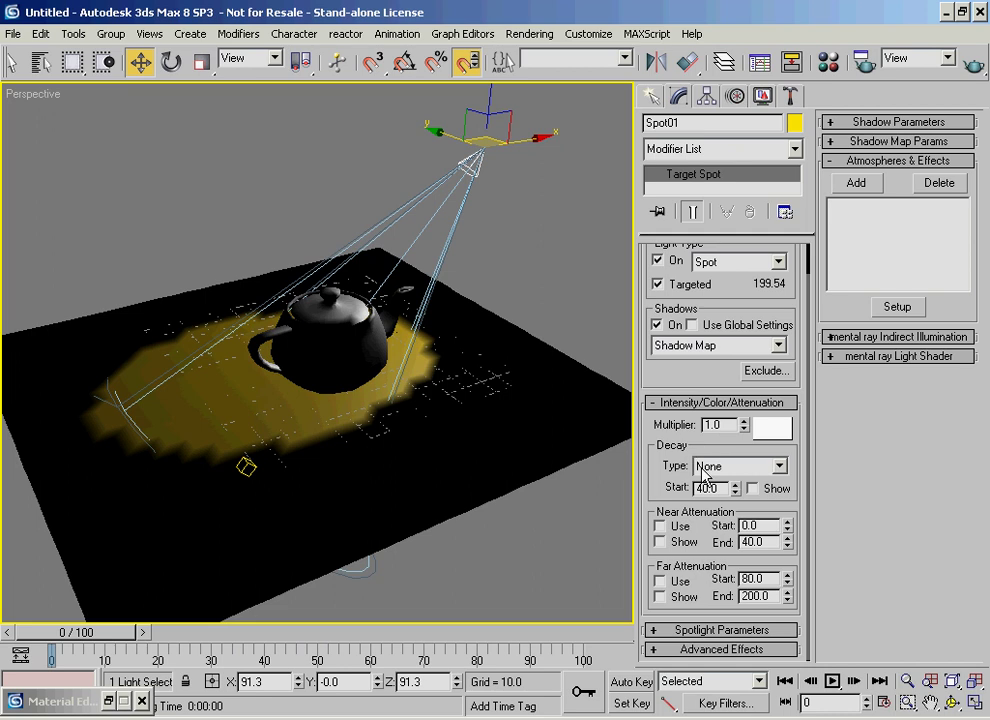
scroll(335, 330, down, 10)
middle_drag(422, 365, 563, 178)
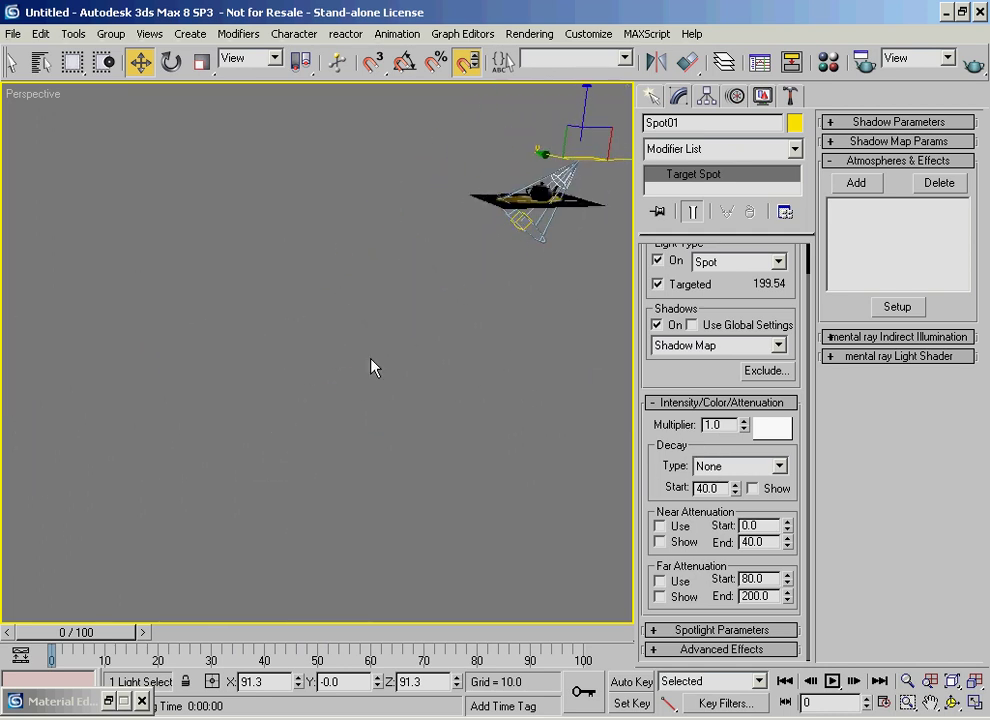
scroll(336, 411, down, 15)
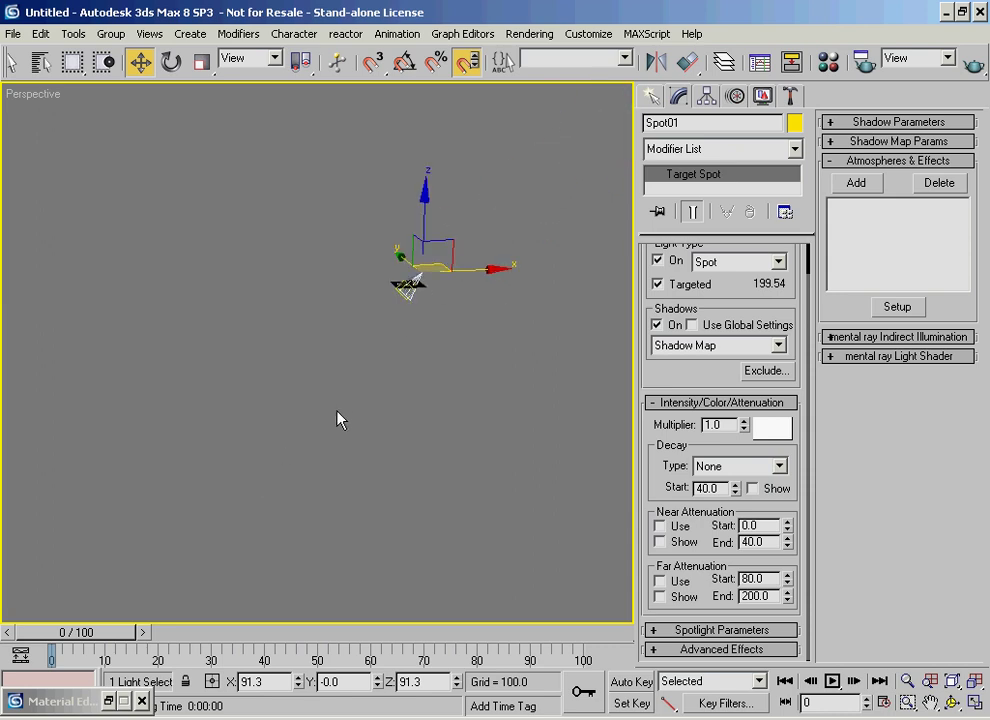
middle_drag(239, 436, 554, 207)
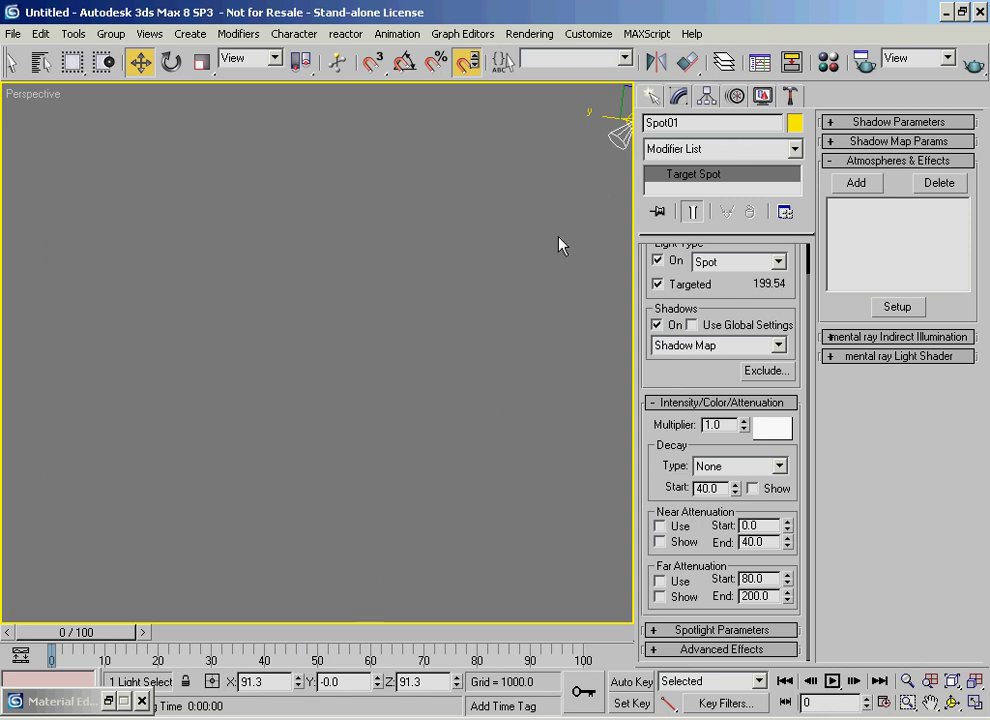
middle_drag(502, 306, 287, 349)
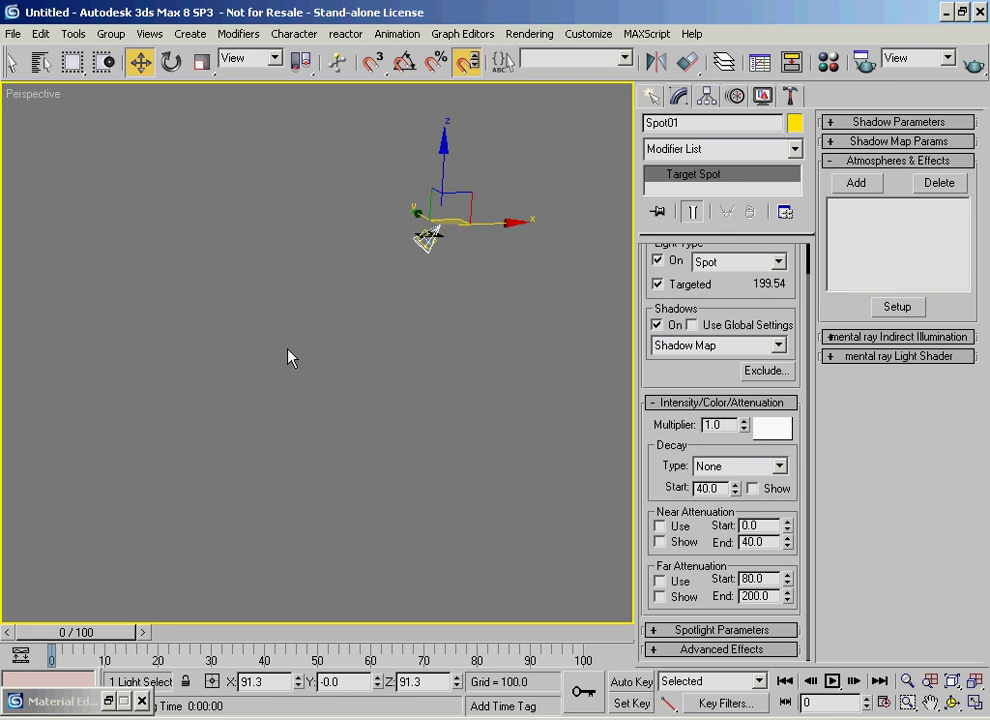
scroll(365, 305, up, 3)
mouse_move(356, 340)
alt+middle_down()
mouse_move(387, 362)
mouse_move(325, 398)
mouse_move(321, 349)
mouse_move(360, 338)
alt+middle_up()
scroll(396, 358, up, 2)
scroll(394, 356, up, 2)
scroll(321, 349, down, 2)
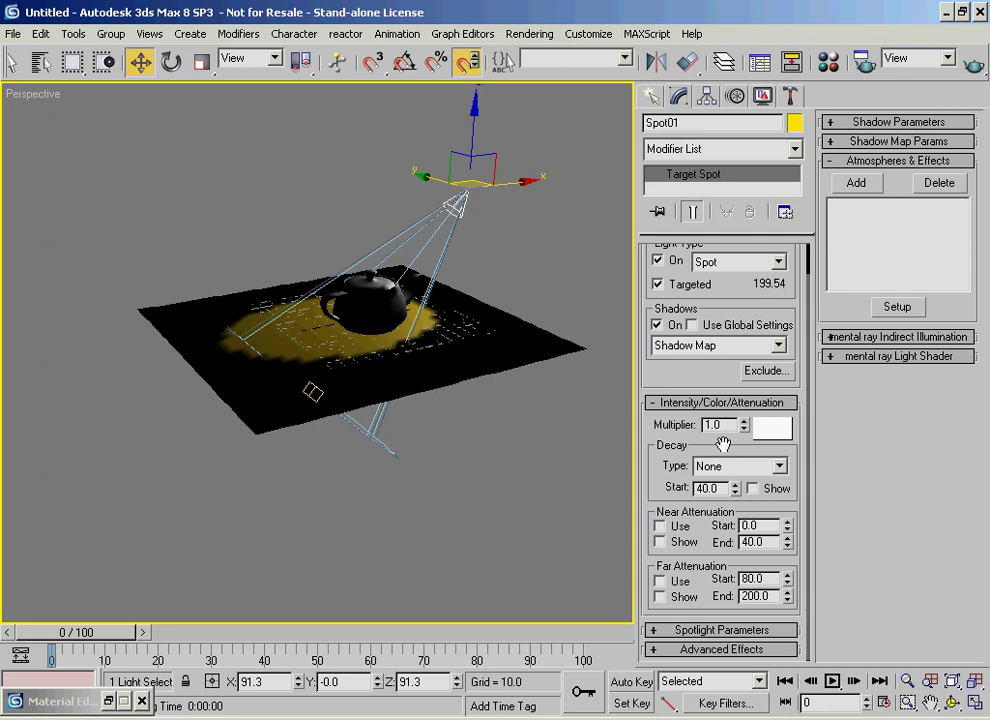
Review the spotlight's decay types, trying None, Inverse Square and Inverse in turn
click(784, 467)
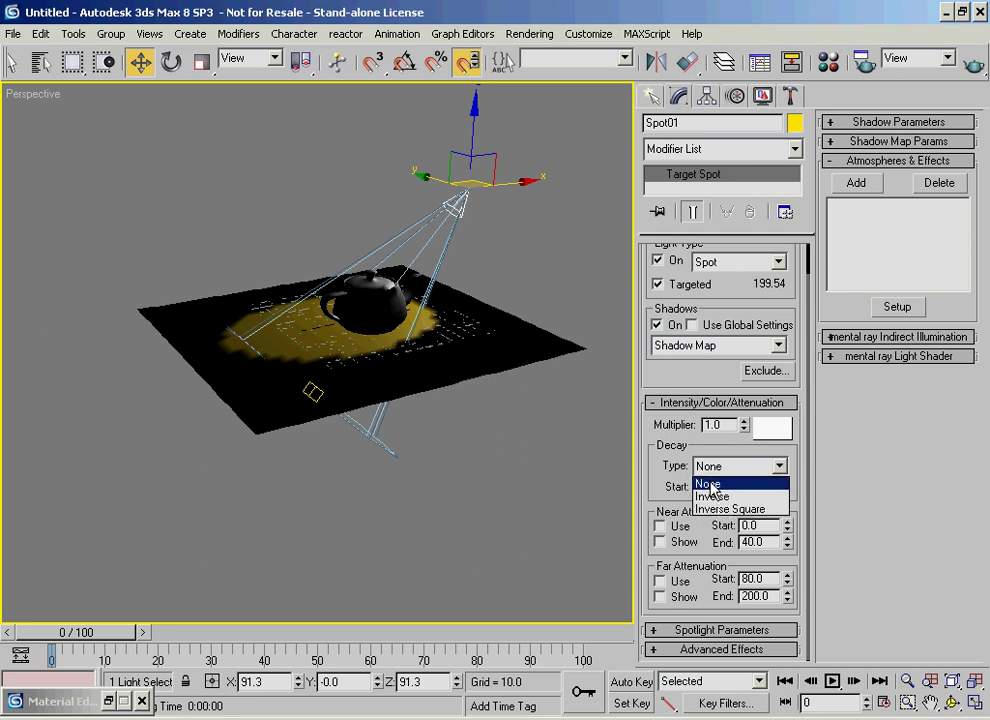
click(670, 481)
click(773, 468)
click(714, 487)
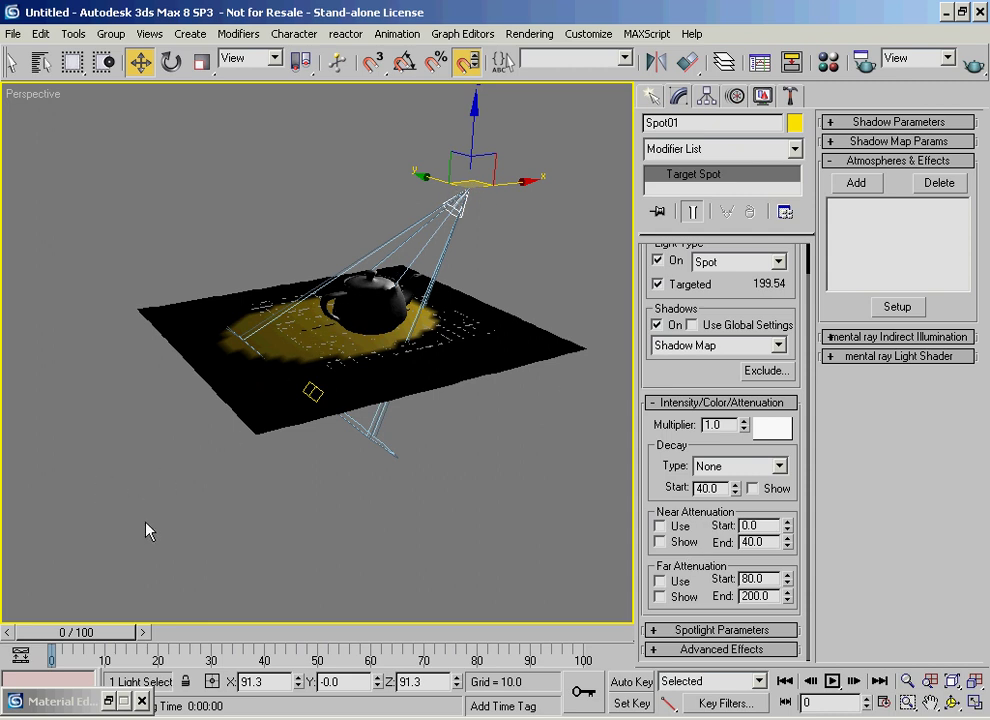
click(779, 466)
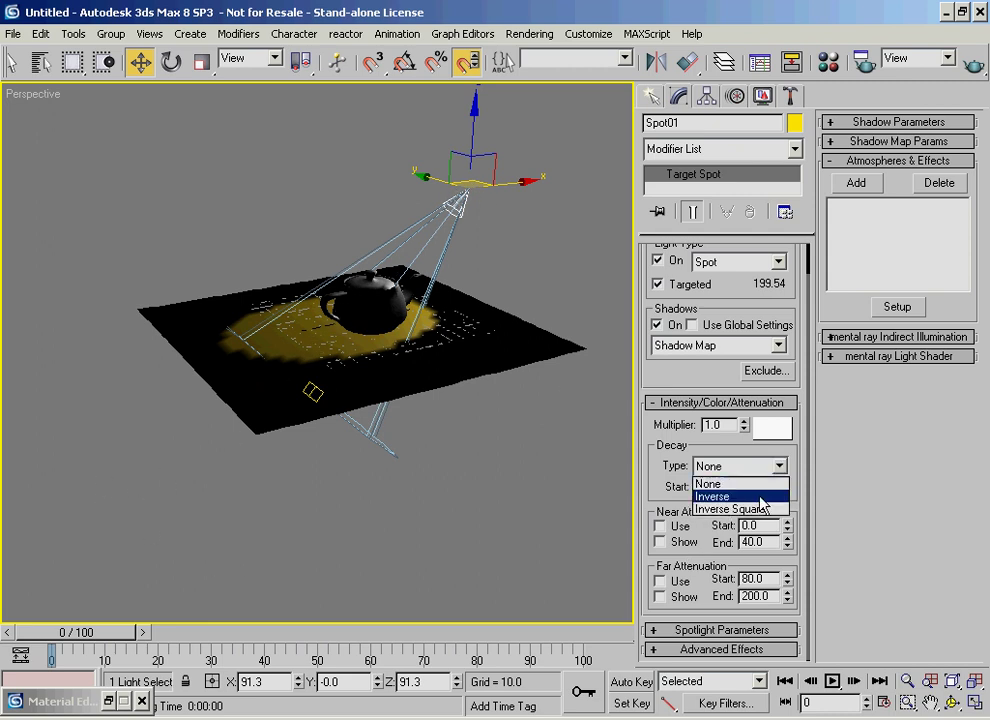
click(740, 510)
click(779, 466)
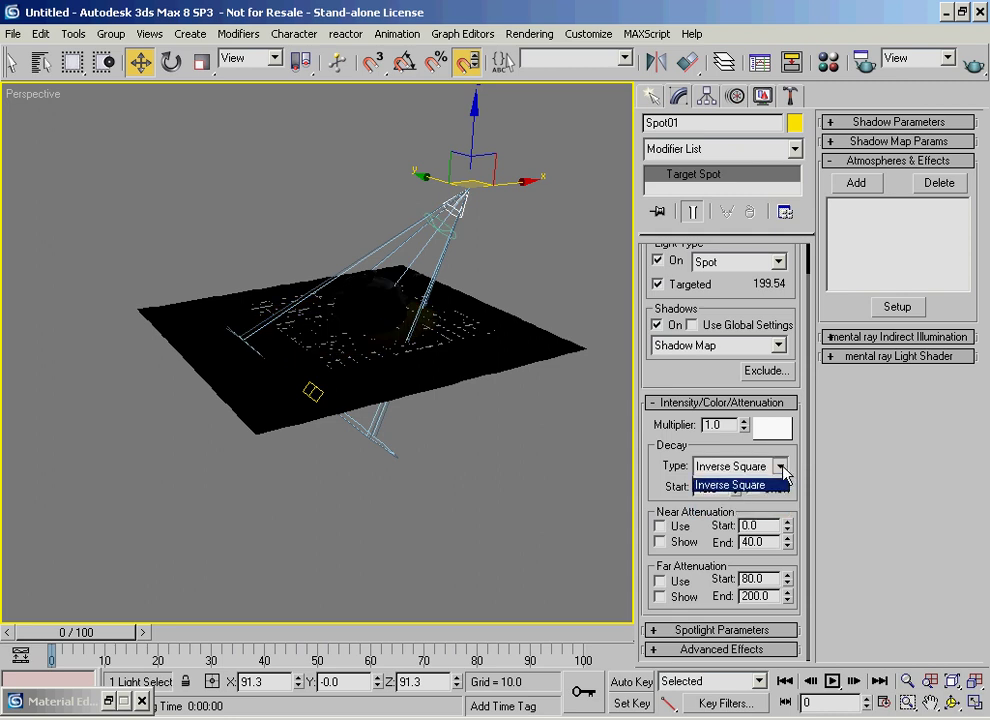
click(730, 497)
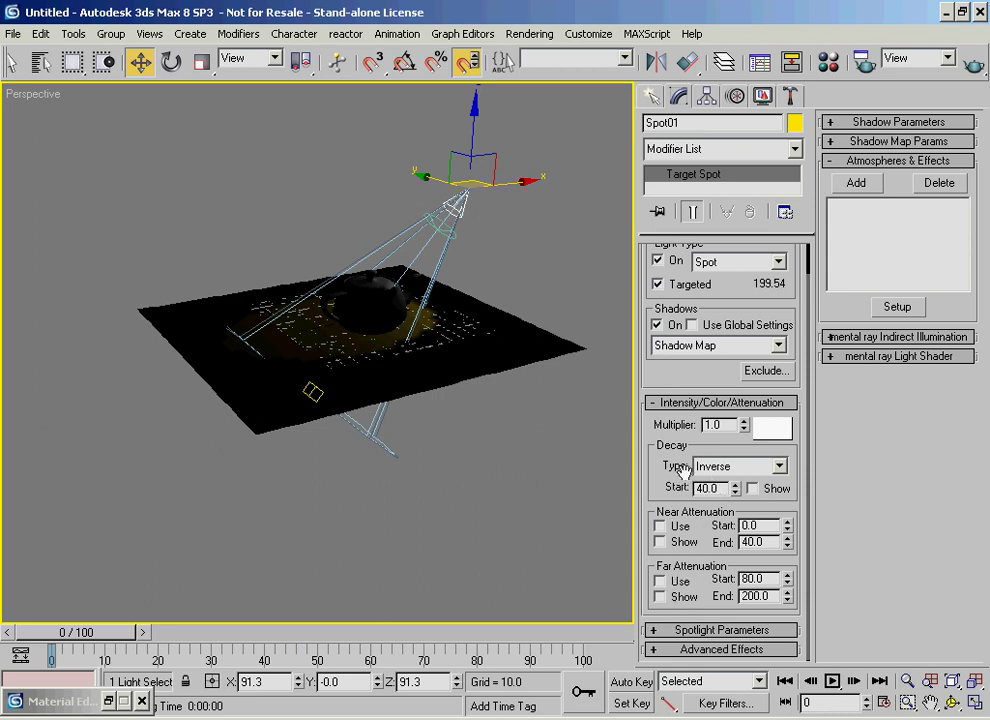
Set the spotlight's decay type to Inverse Square
click(779, 466)
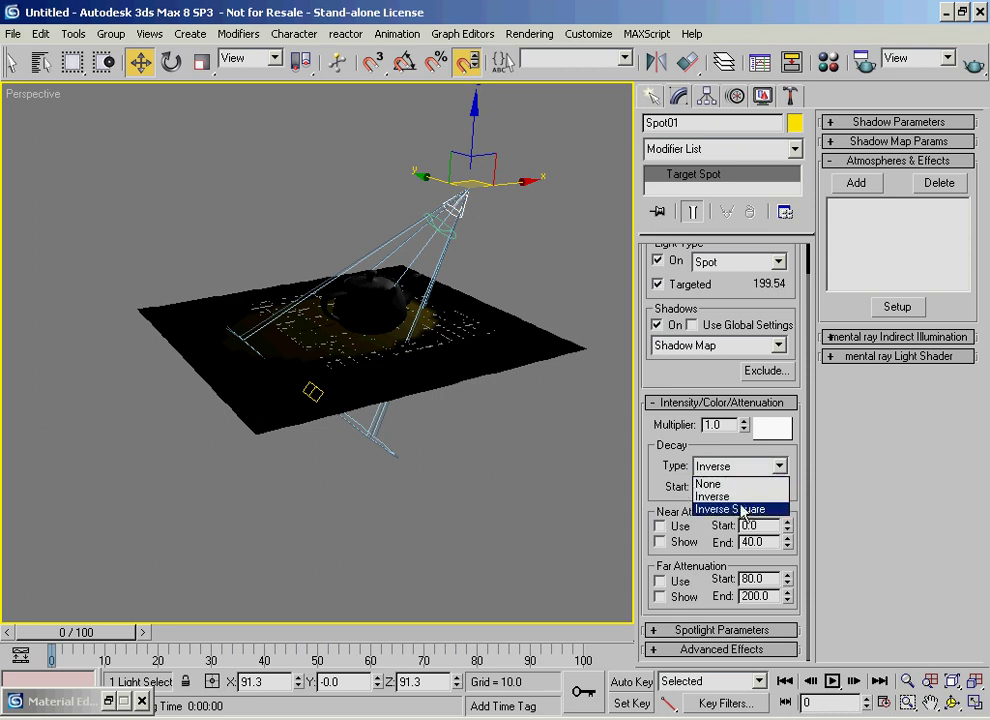
click(724, 510)
middle_drag(410, 366, 400, 377)
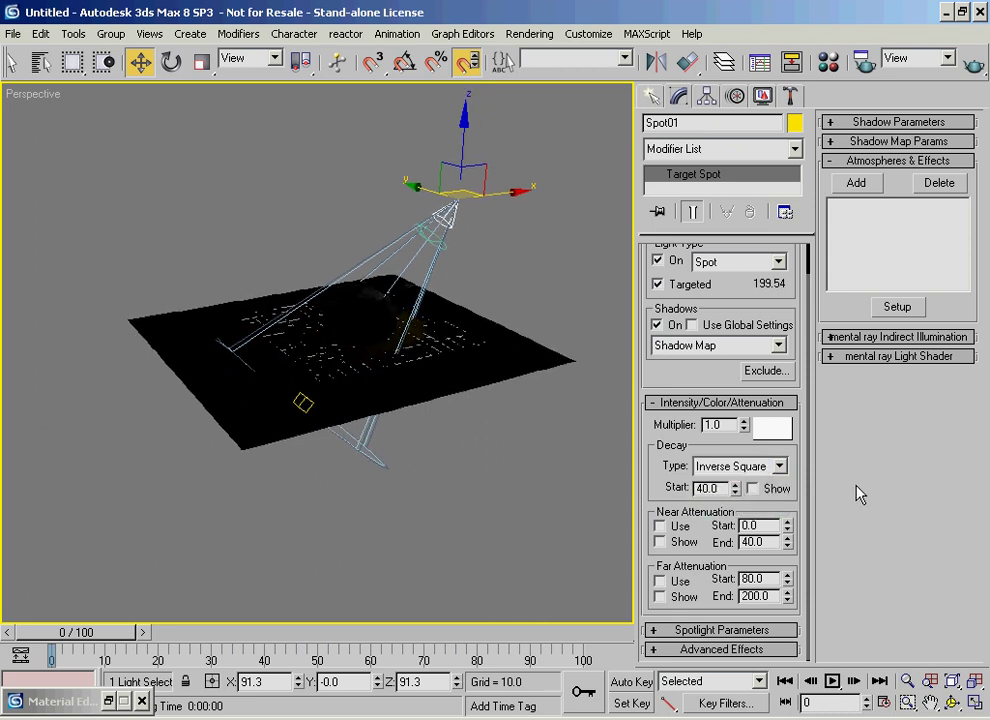
middle_drag(426, 327, 415, 347)
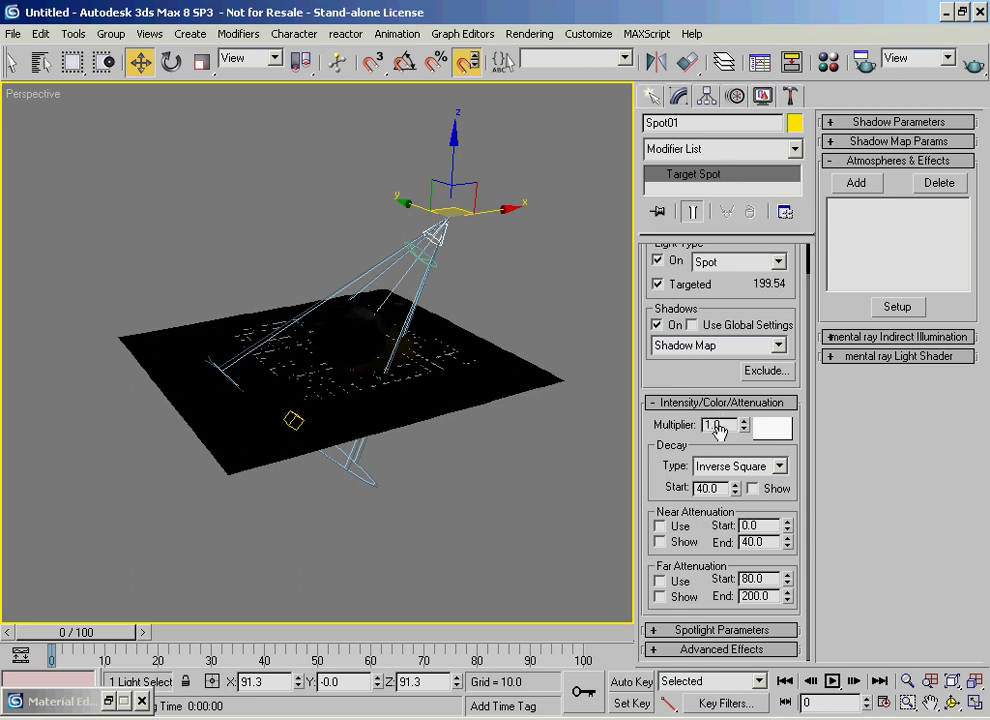
Turn on the viewport display of the spotlight's decay start range, keeping the start distance at 40
click(756, 489)
drag(736, 489, 703, 458)
right_click(703, 458)
double_click(695, 488)
middle_drag(438, 372, 410, 392)
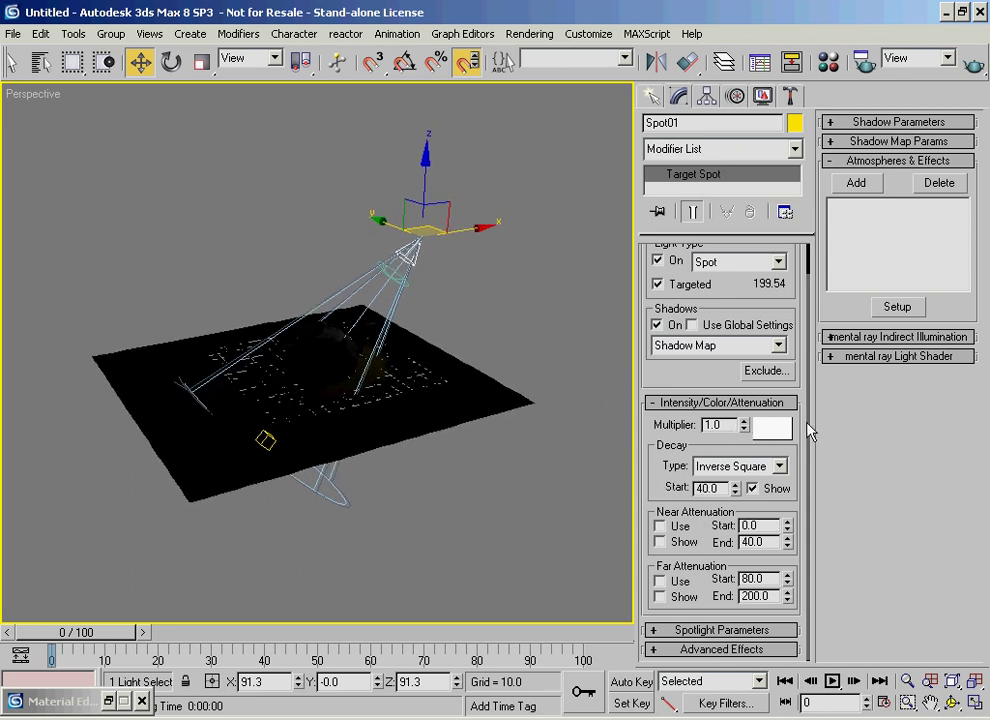
Raise the spotlight's intensity multiplier to 12.93 and render the Perspective view
drag(744, 424, 705, 9)
middle_drag(339, 279, 383, 315)
key(shift+q)
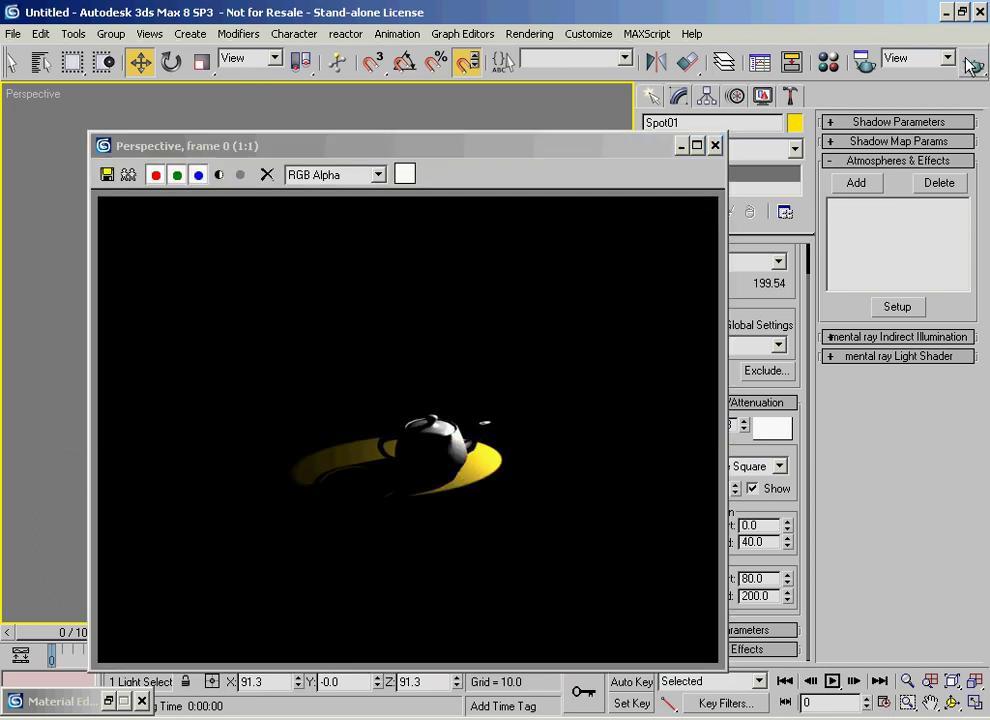
click(715, 146)
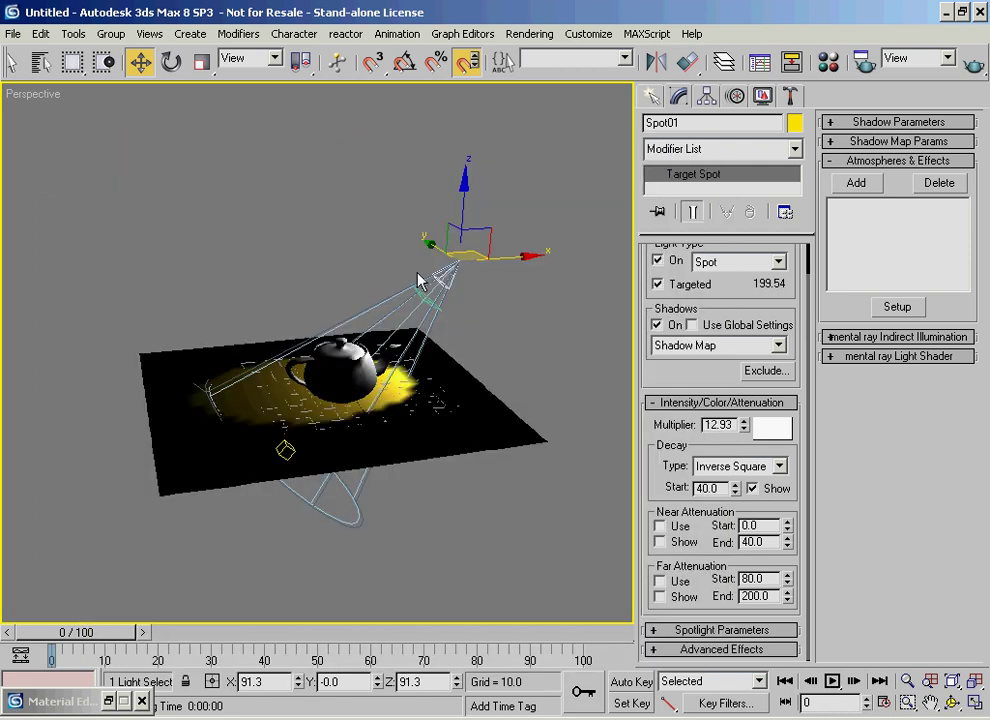
Lower the spotlight along the Z axis to a height of about 27 and render the Perspective view
drag(473, 212, 475, 283)
click(966, 65)
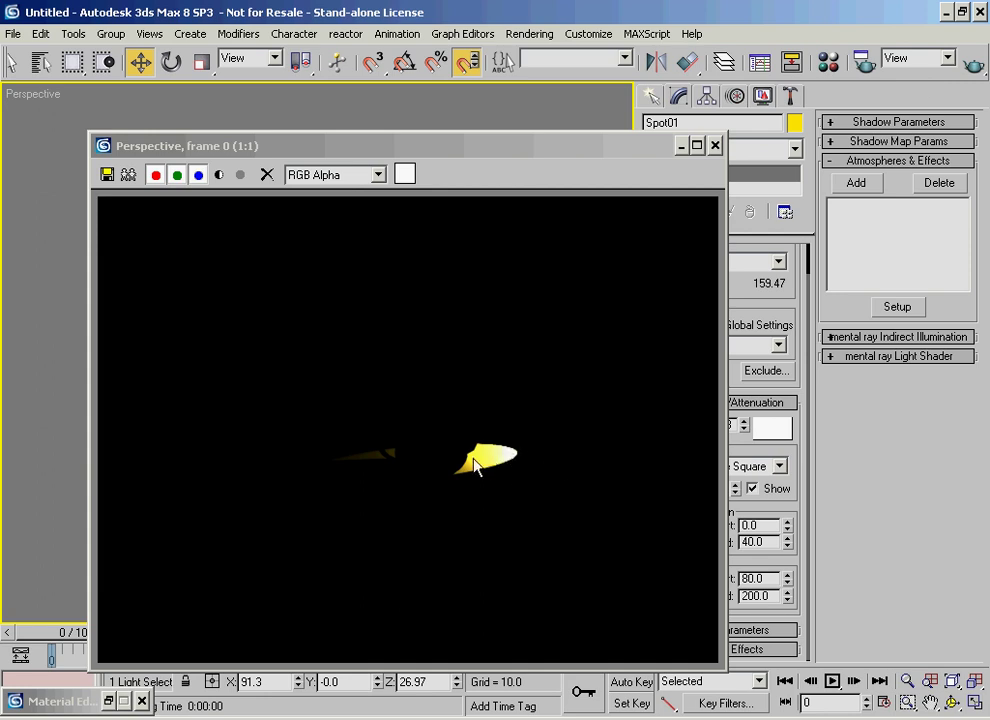
click(715, 146)
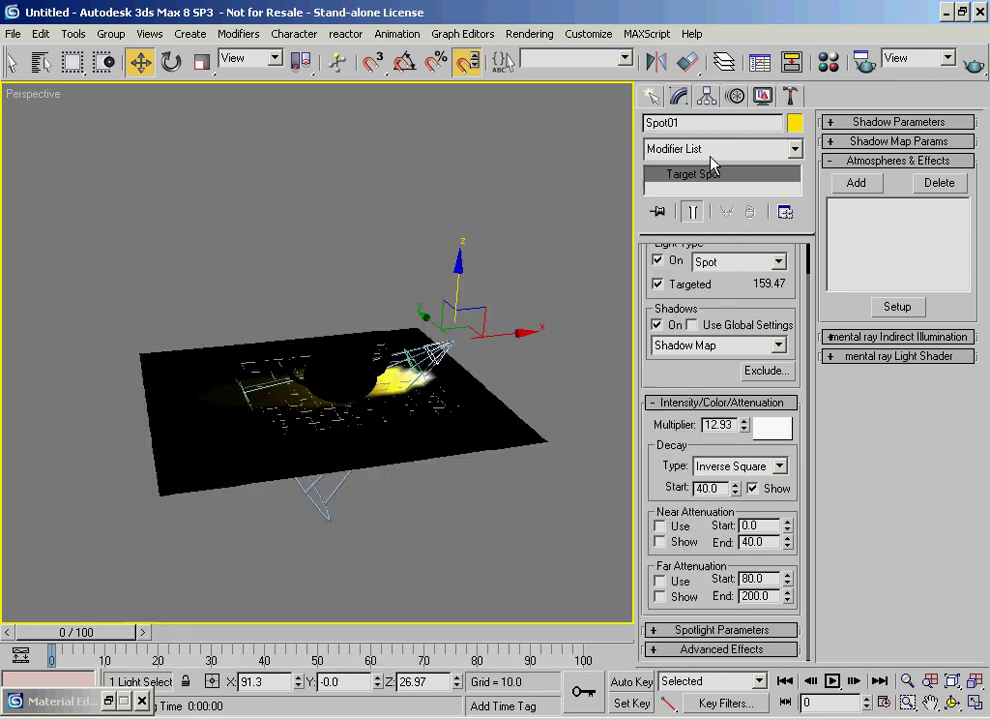
Delete the teapot and render the Perspective view with only the lit plane, seen from closer and higher
scroll(455, 273, down, 2)
scroll(440, 260, up, 4)
alt+middle_drag(443, 265, 400, 295)
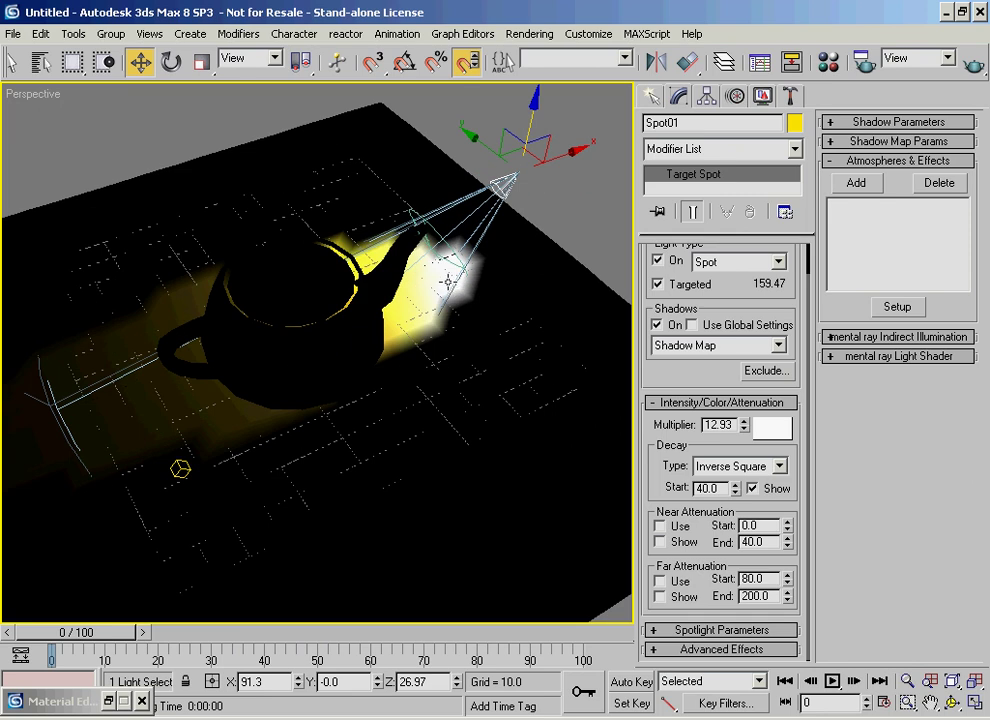
click(274, 345)
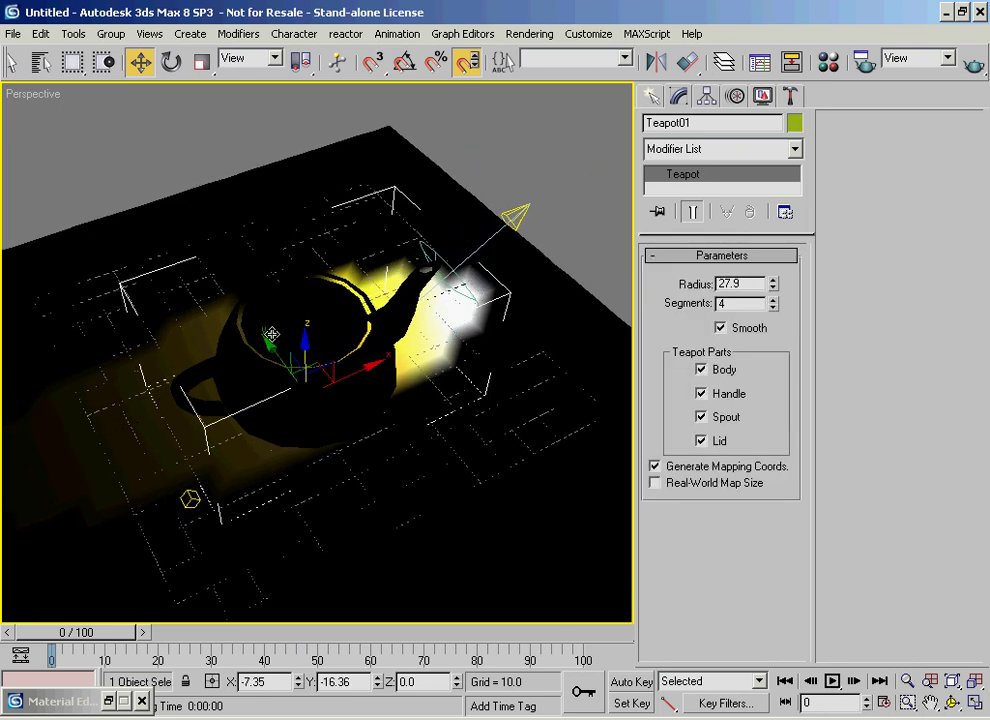
key(Delete)
middle_drag(388, 314, 407, 301)
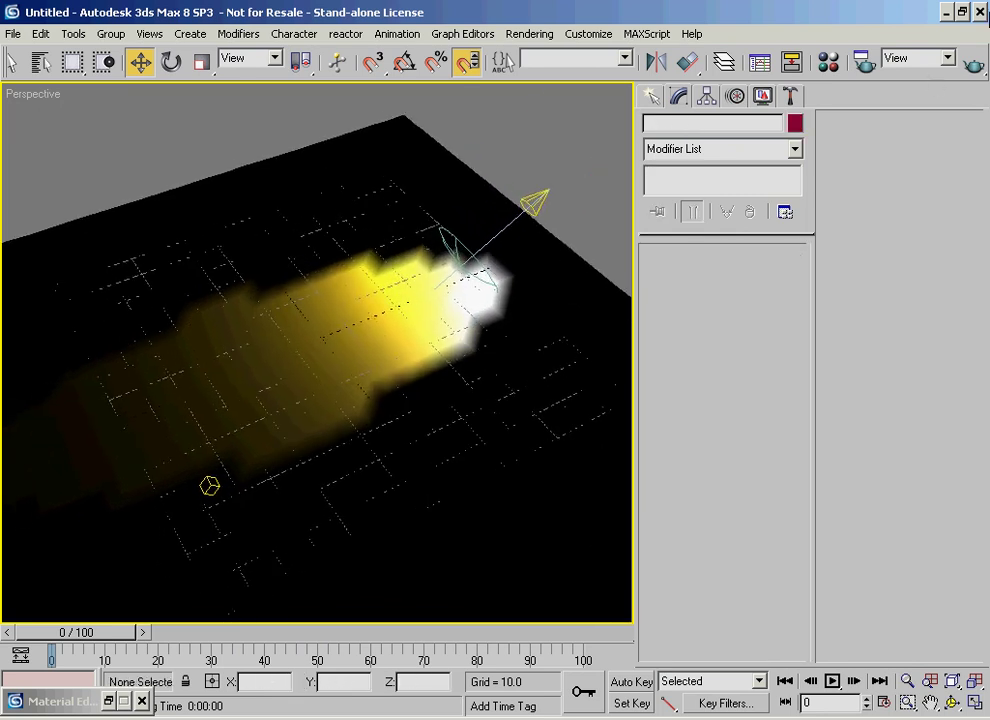
click(973, 64)
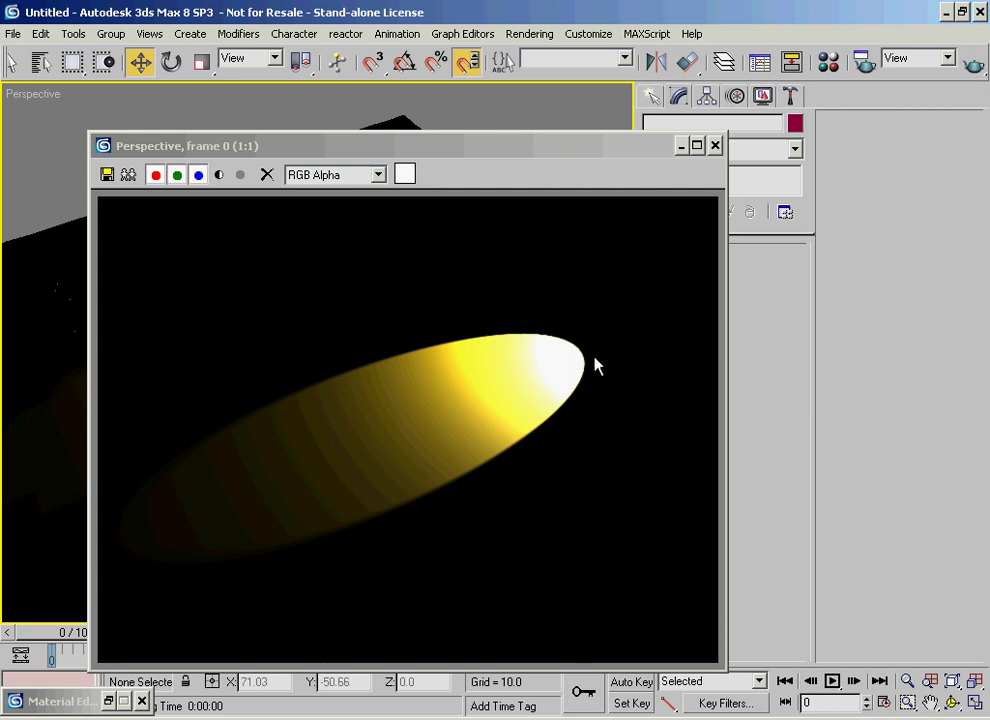
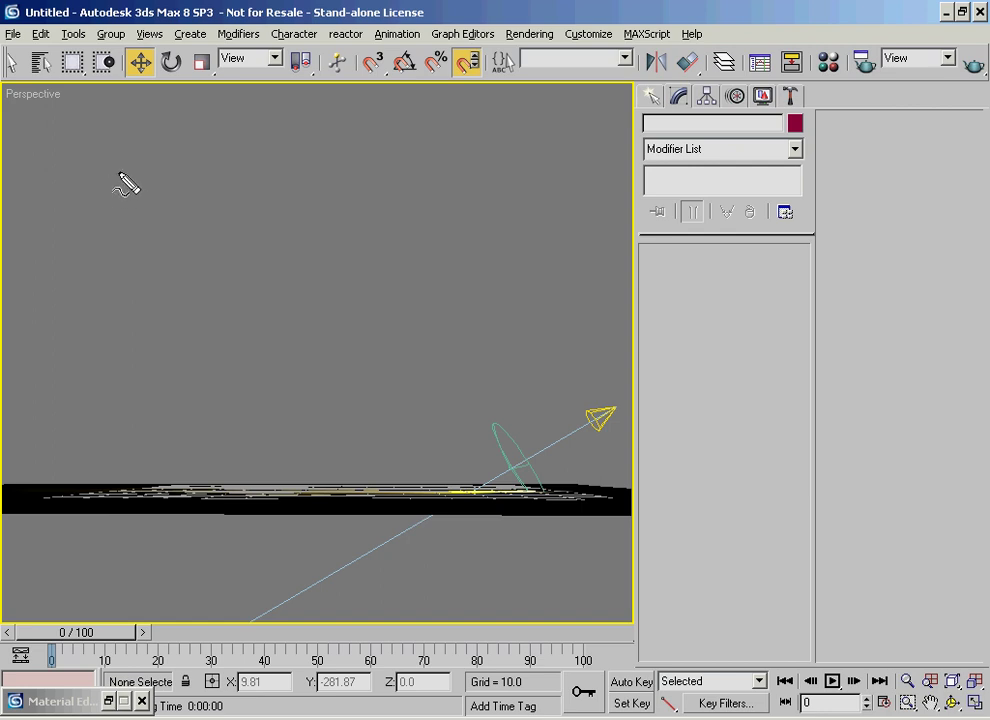
mouse_move(71, 120)
mouse_down()
mouse_move(63, 357)
mouse_move(237, 347)
mouse_move(485, 362)
mouse_up()
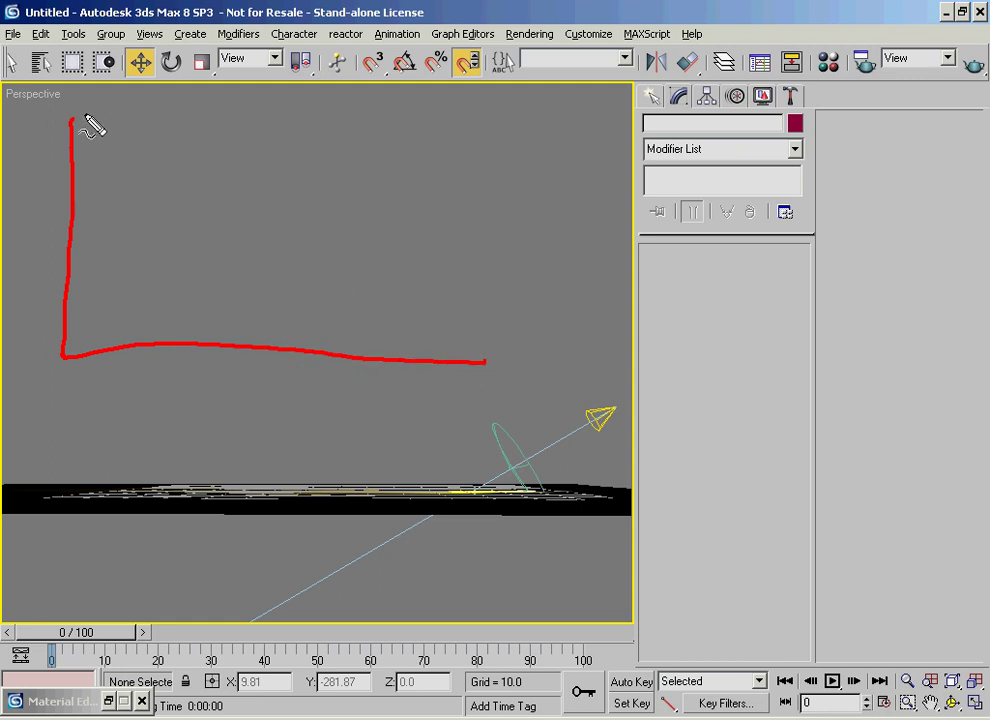
drag(88, 120, 410, 326)
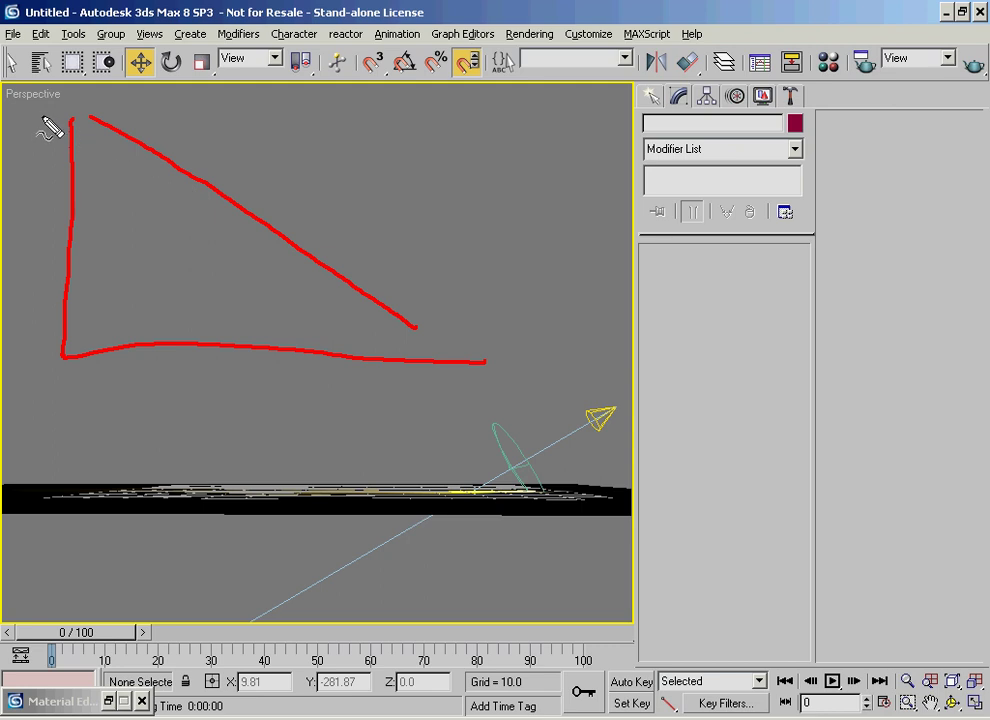
drag(31, 112, 50, 108)
mouse_move(41, 110)
mouse_down()
mouse_move(37, 130)
mouse_move(49, 129)
mouse_up()
drag(368, 382, 369, 405)
drag(137, 382, 278, 402)
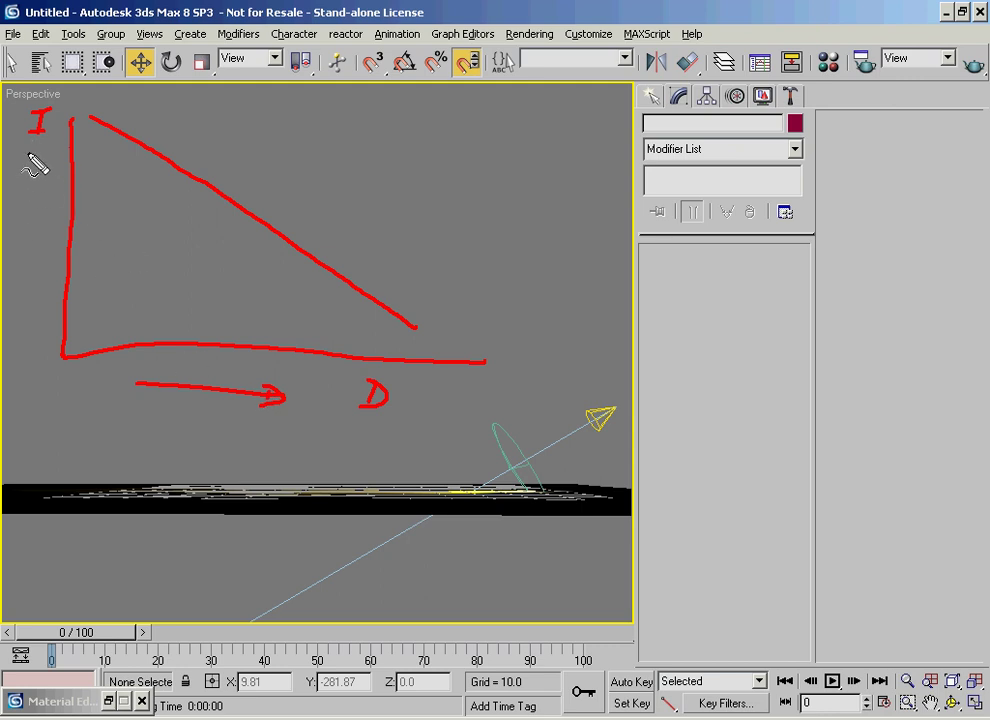
drag(25, 148, 36, 163)
drag(36, 350, 57, 379)
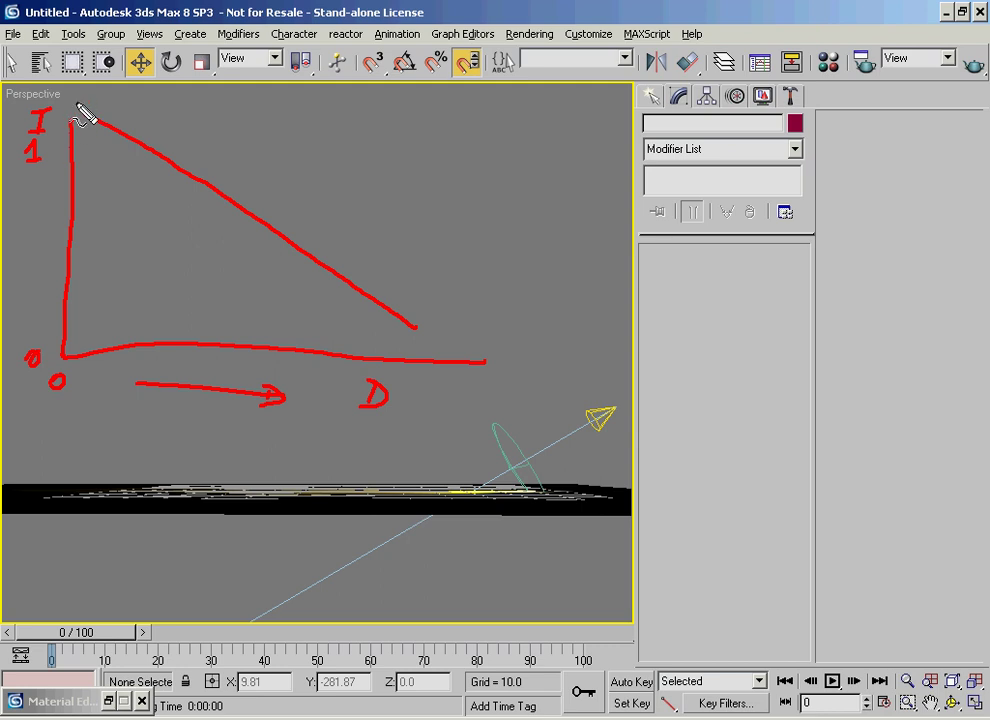
drag(74, 104, 68, 126)
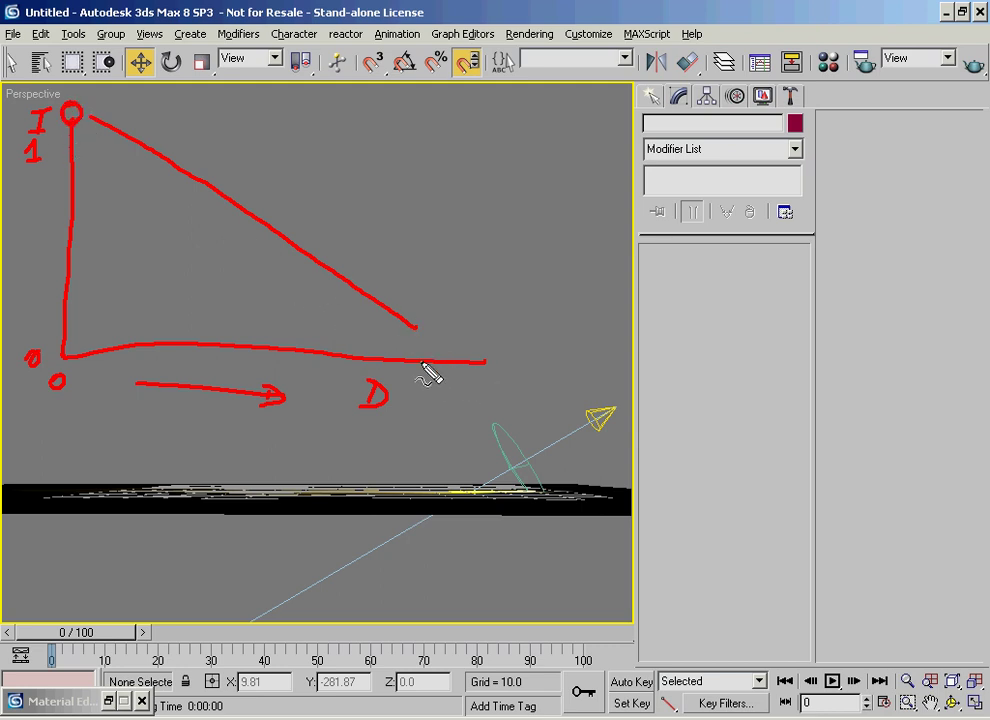
drag(436, 381, 442, 402)
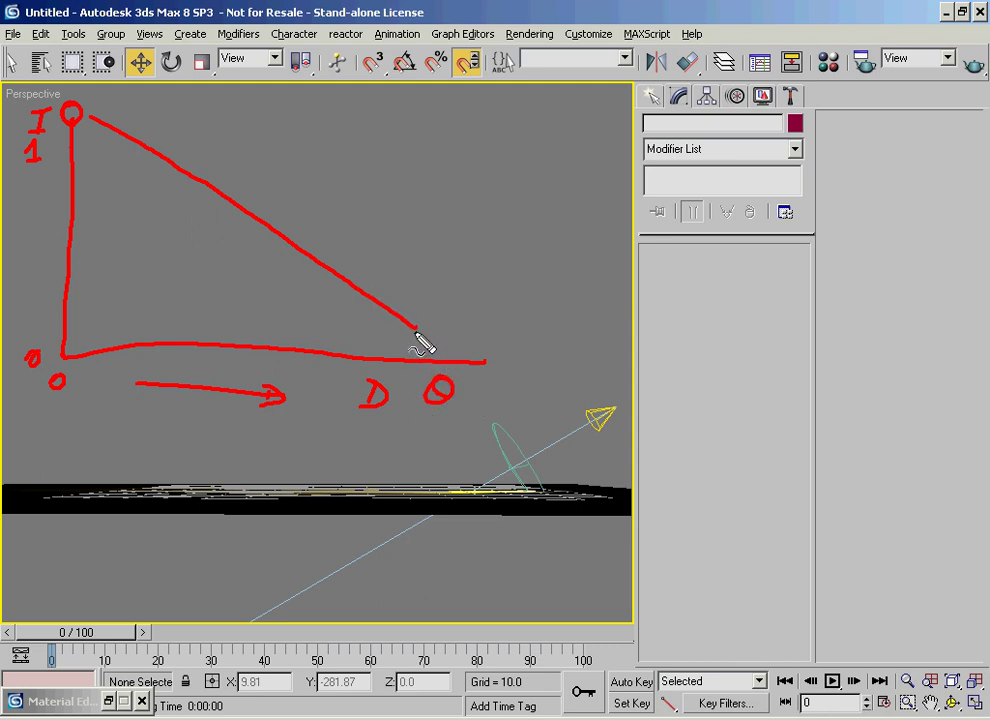
drag(412, 328, 466, 362)
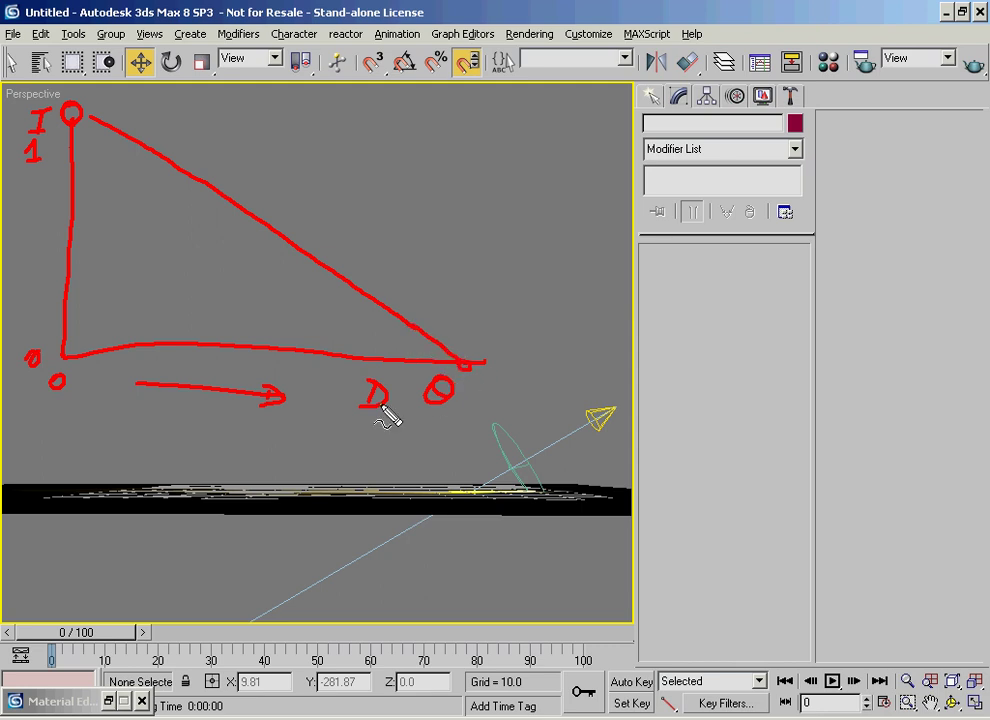
key(Escape)
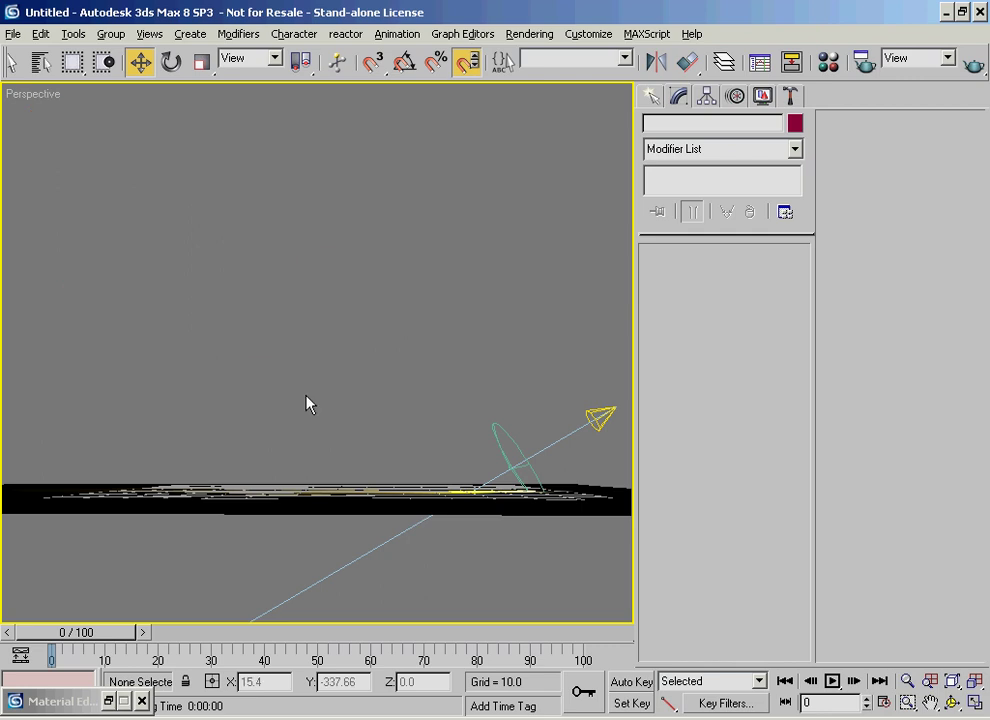
key(ctrl+2)
mouse_move(72, 119)
mouse_down()
mouse_move(88, 161)
mouse_move(94, 329)
mouse_move(310, 342)
mouse_move(466, 337)
mouse_up()
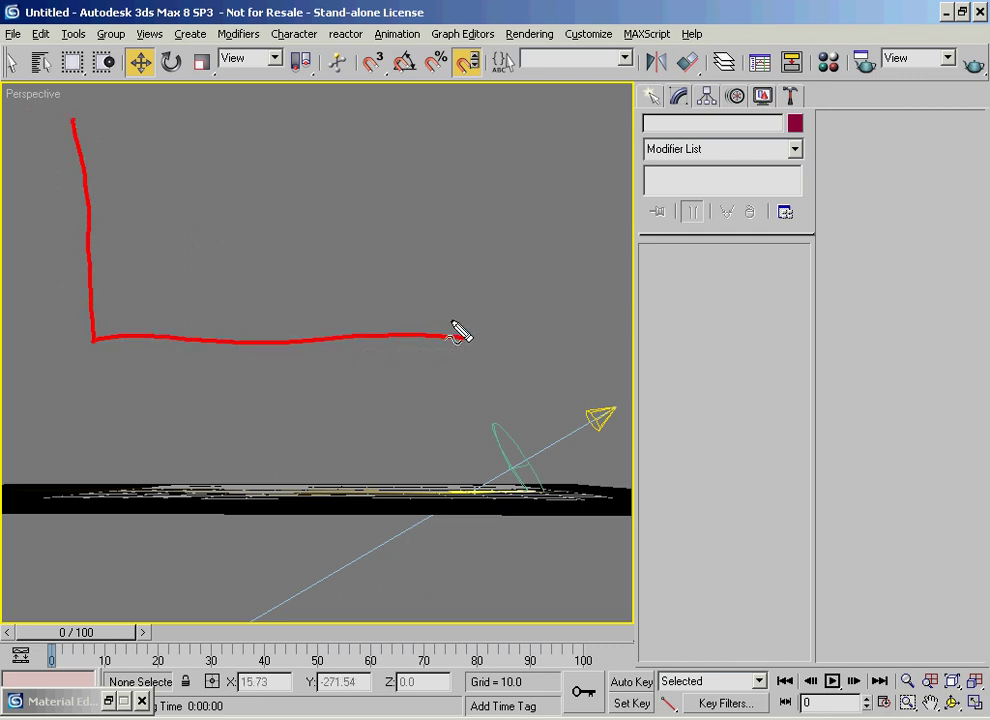
mouse_move(97, 119)
mouse_down()
mouse_move(133, 228)
mouse_move(206, 292)
mouse_move(283, 315)
mouse_move(469, 321)
mouse_up()
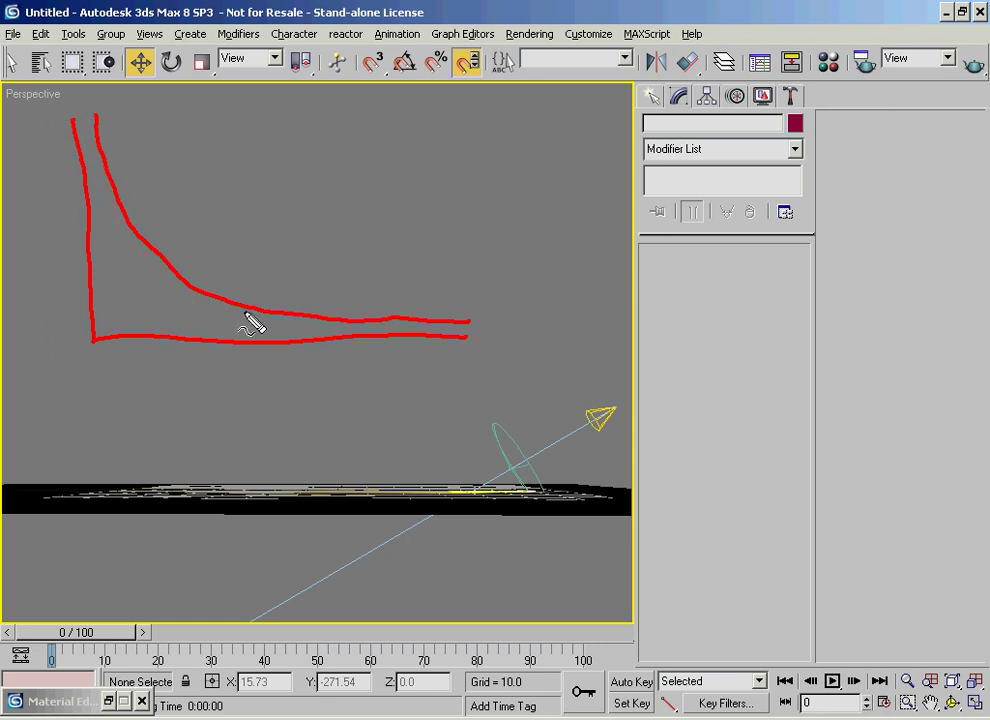
mouse_move(449, 331)
mouse_down()
mouse_move(430, 342)
mouse_move(466, 348)
mouse_up()
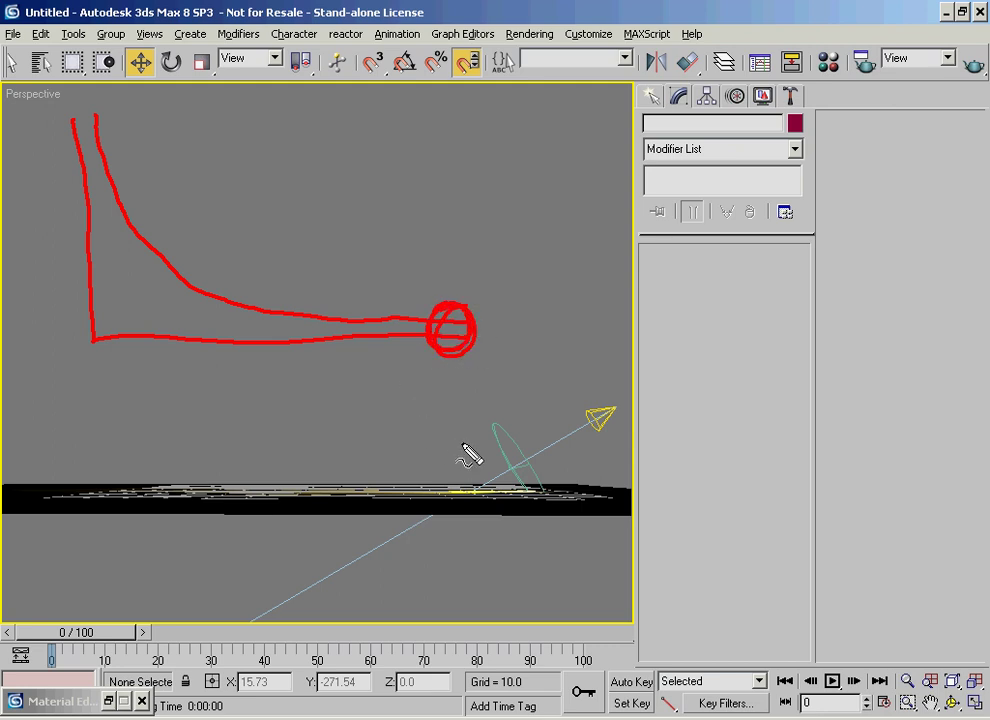
key(Escape)
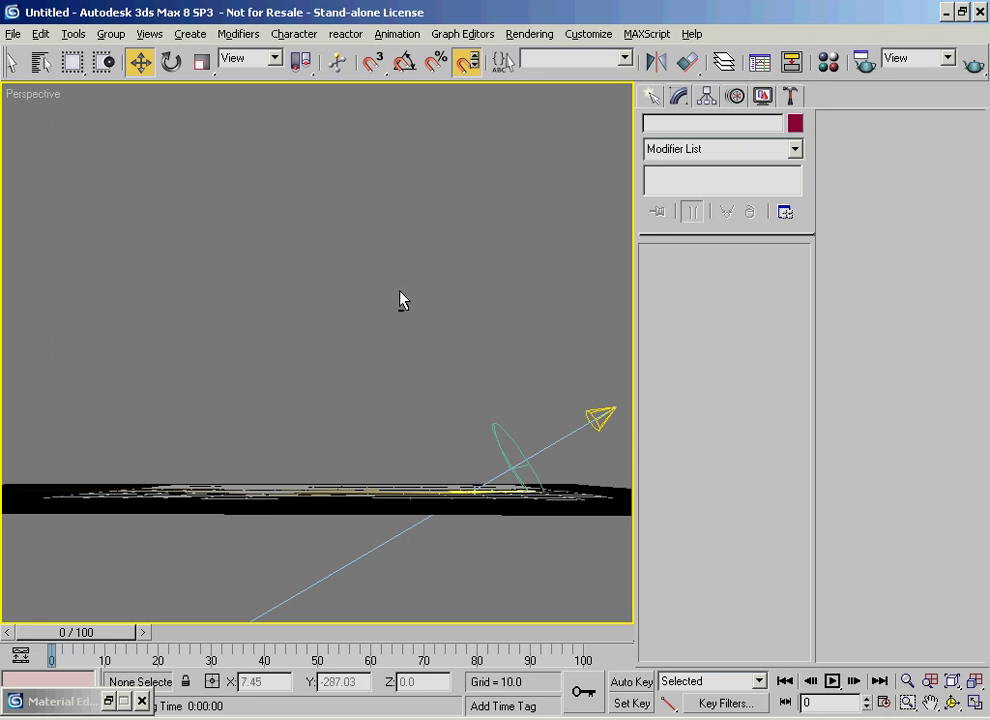
Turn on the spotlight's far attenuation with its range shown, and raise the far start and end distances to 340.8
alt+middle_drag(338, 285, 429, 278)
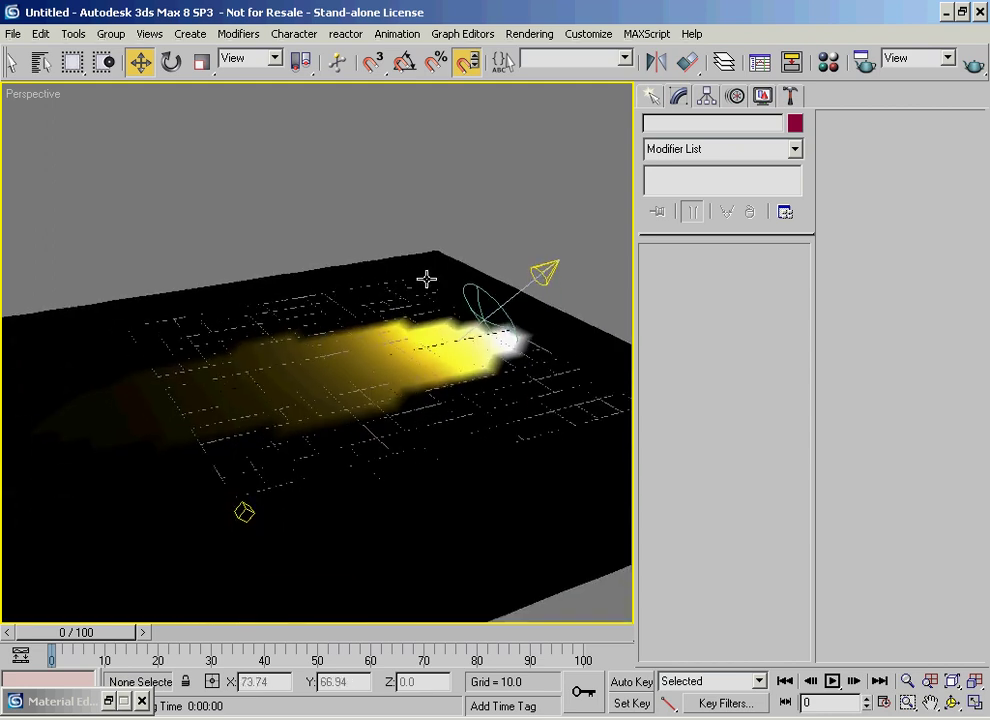
click(549, 270)
alt+middle_drag(343, 513, 235, 285)
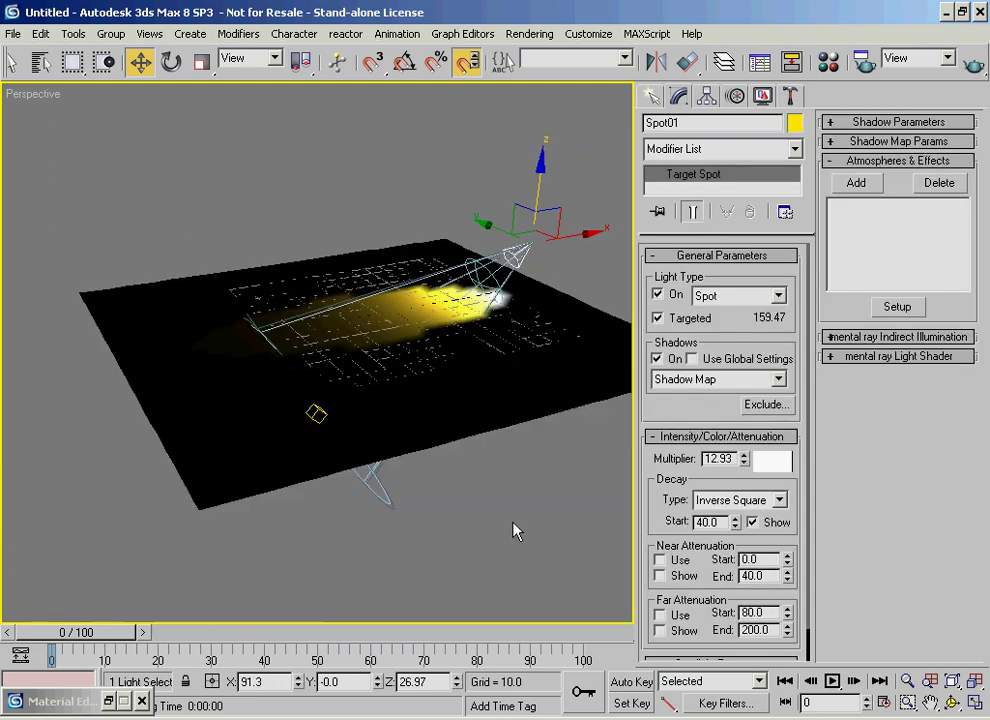
click(660, 615)
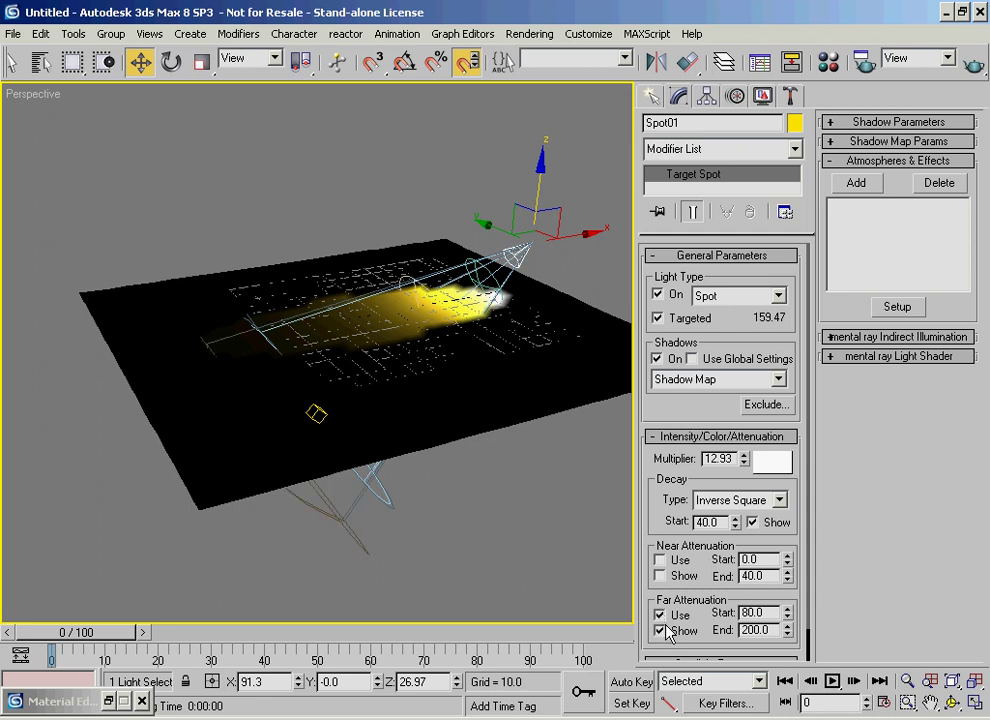
drag(787, 612, 655, 293)
middle_drag(104, 232, 172, 168)
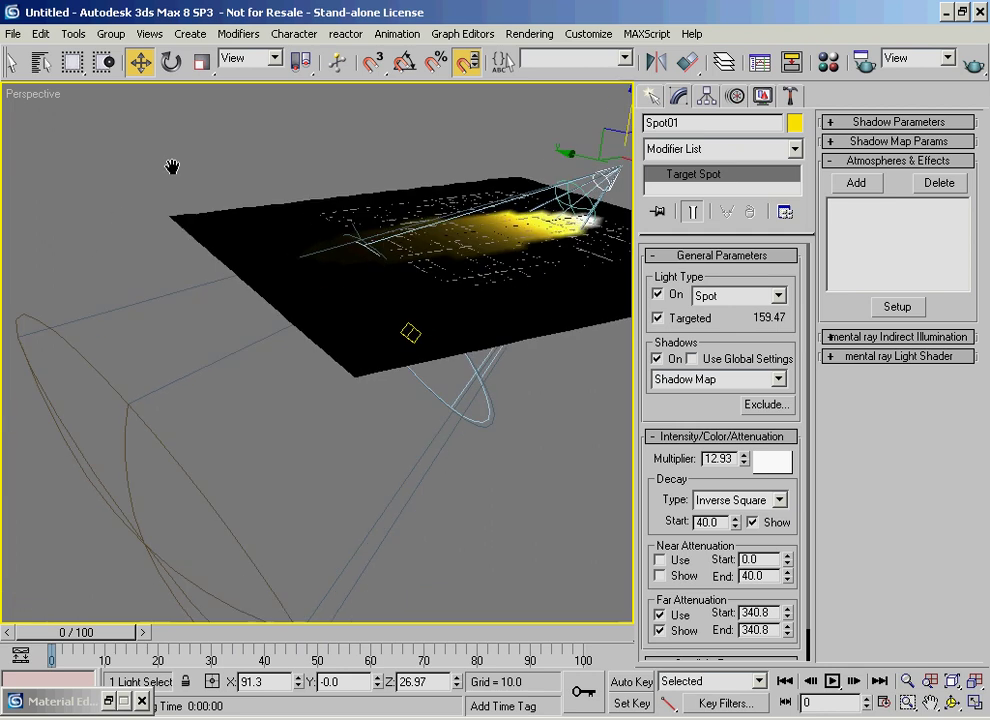
scroll(179, 181, down, 3)
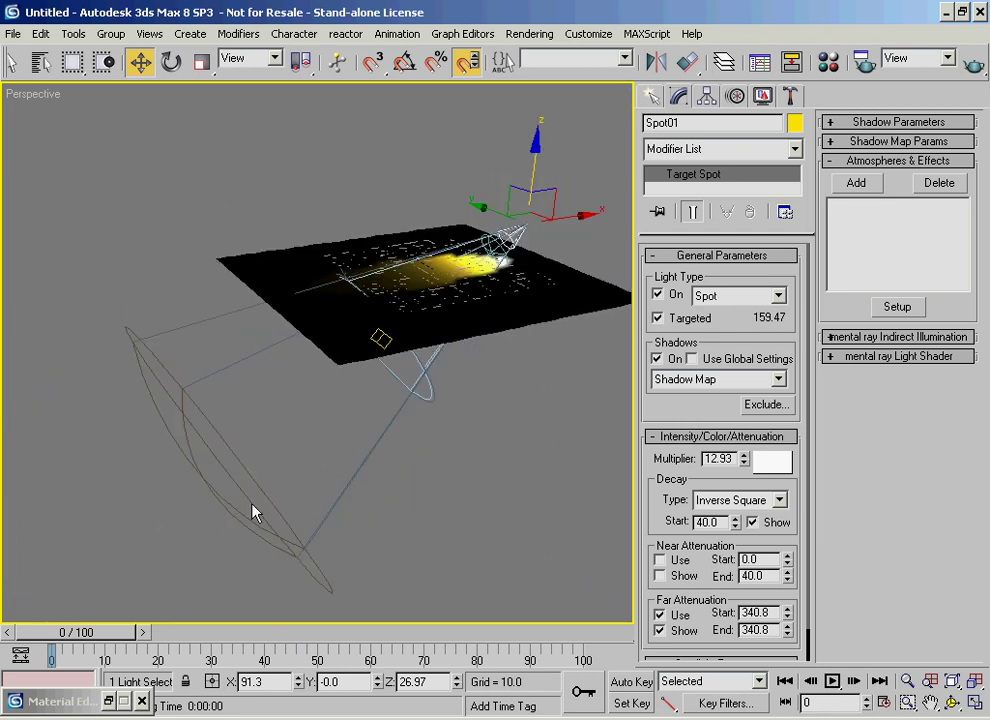
middle_drag(158, 448, 239, 394)
scroll(239, 394, down, 3)
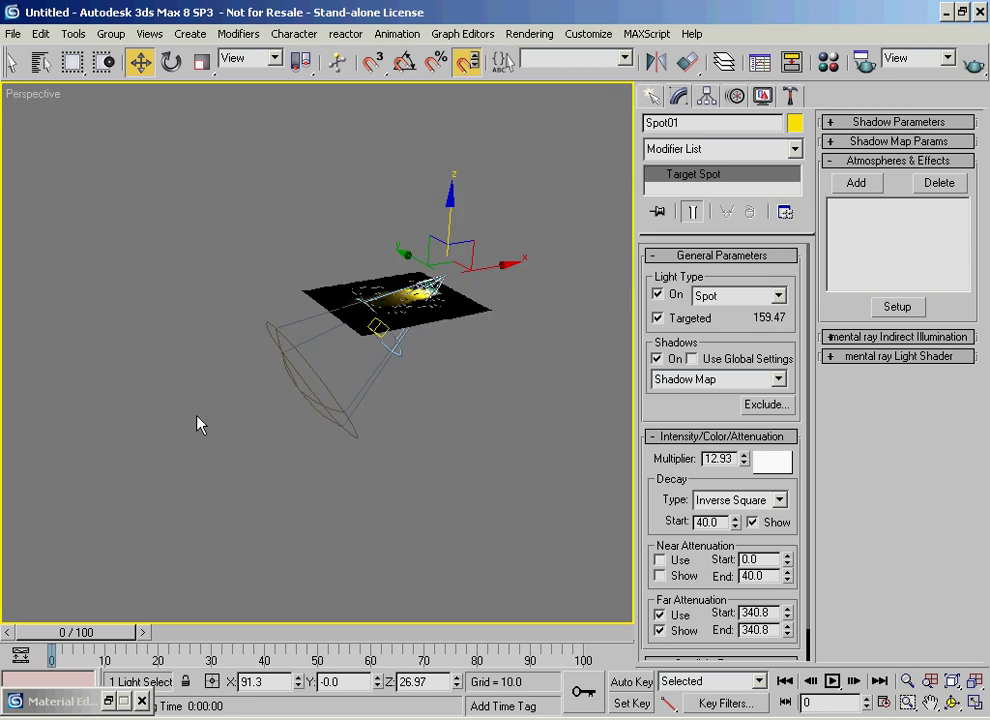
mouse_move(300, 395)
middle_down()
mouse_move(159, 462)
mouse_move(286, 374)
mouse_move(283, 391)
middle_up()
scroll(159, 462, up, 3)
scroll(281, 376, up, 2)
middle_drag(355, 429, 381, 399)
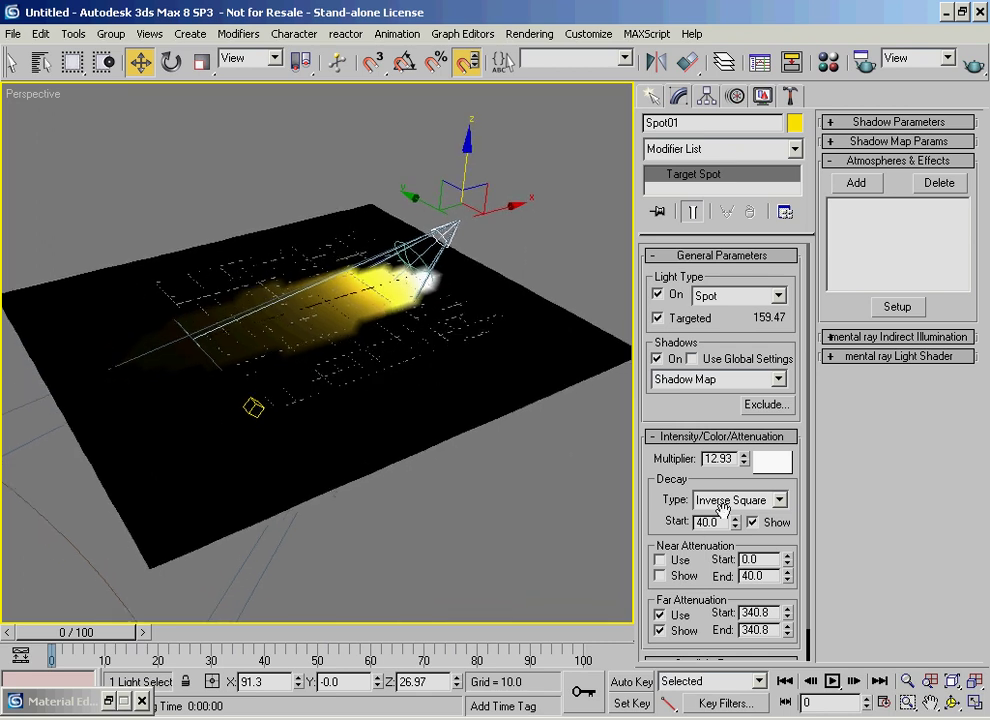
Set the spotlight's decay type to None and render the Perspective view
click(779, 501)
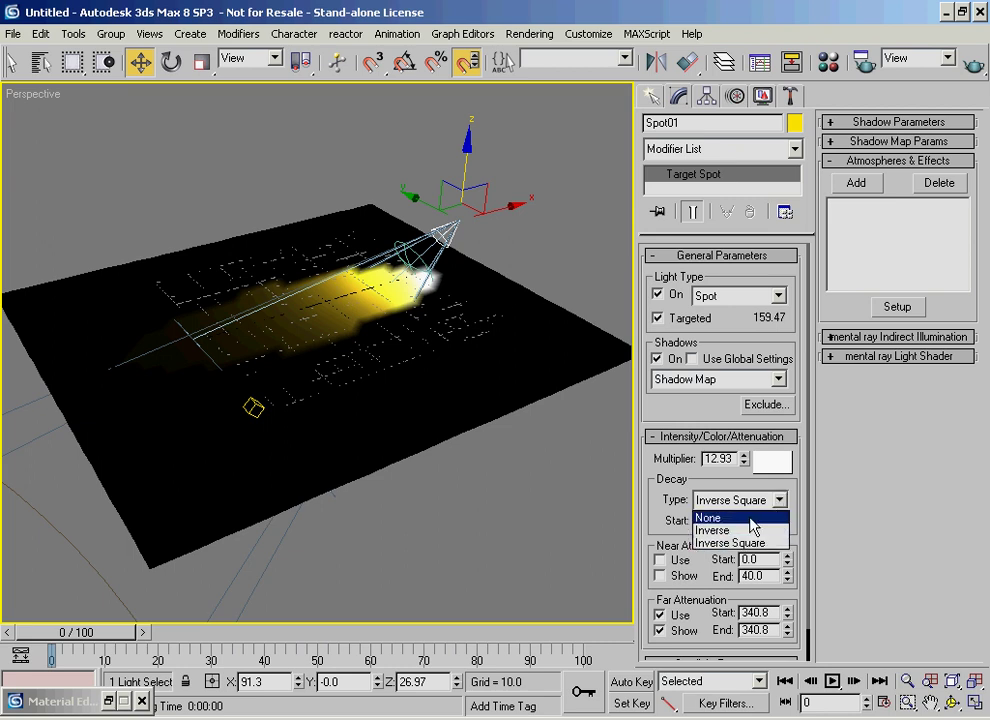
click(712, 518)
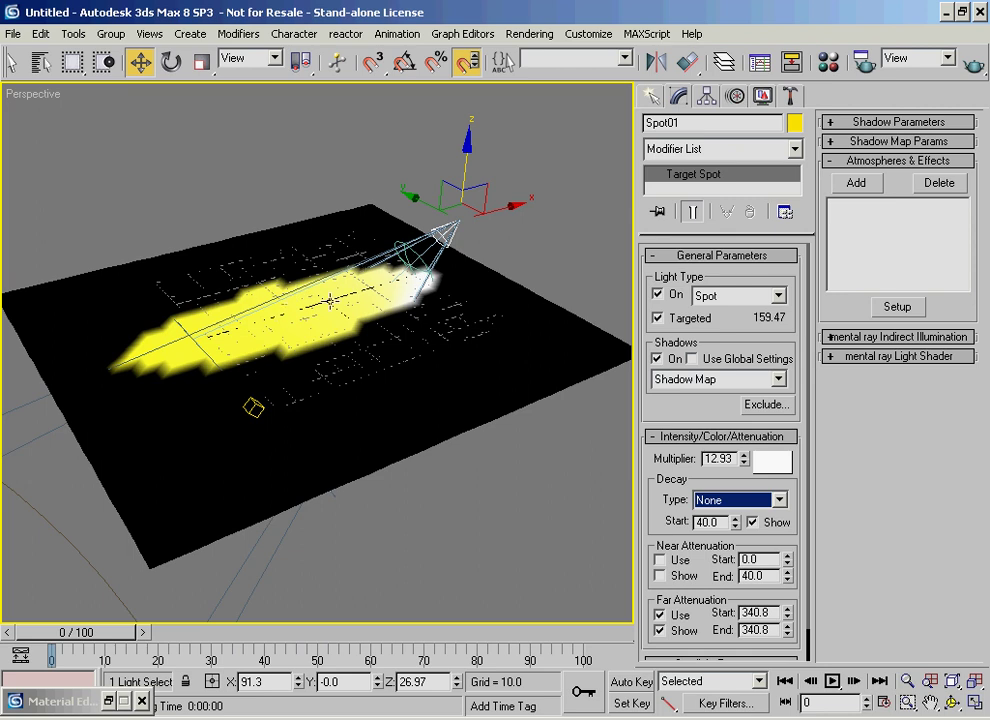
click(962, 64)
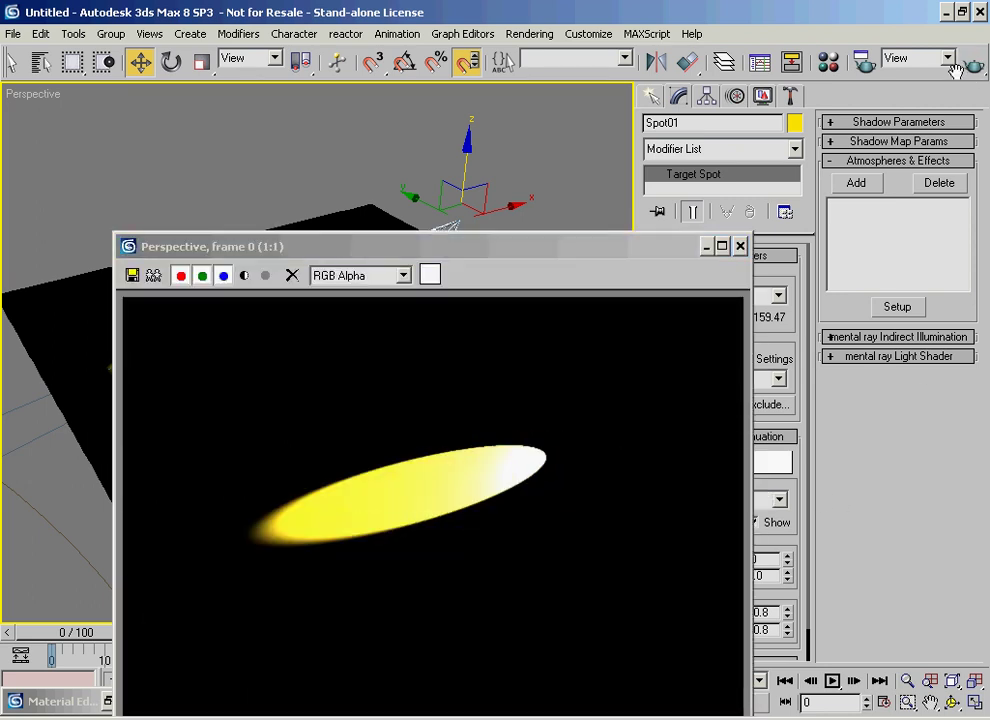
click(740, 246)
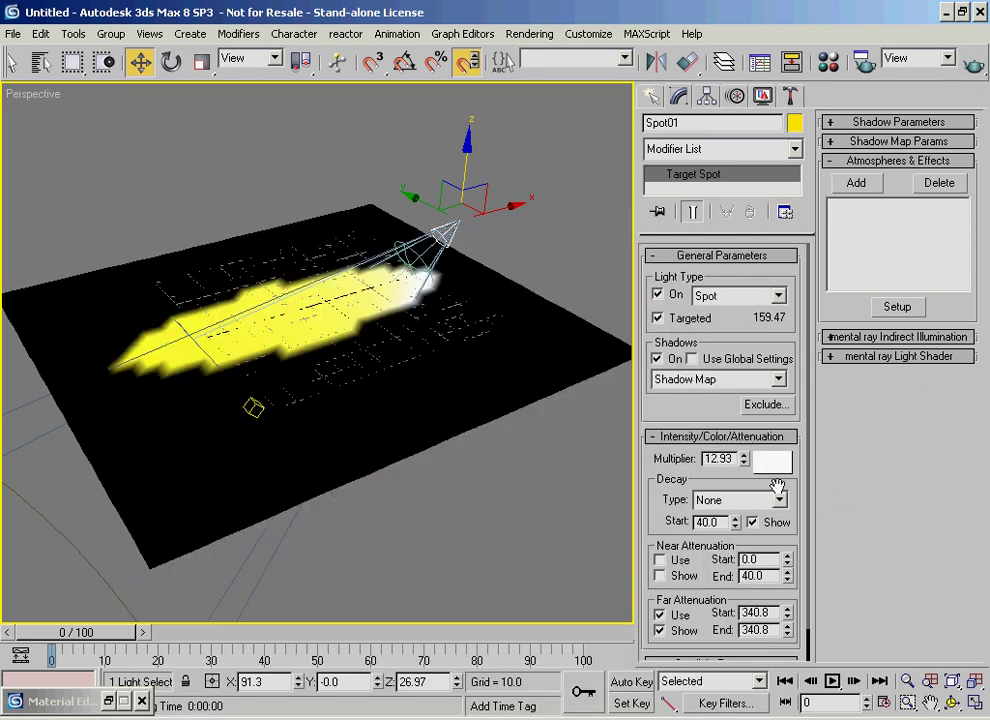
Check the spotlight's light color and set its intensity multiplier to 1.0
click(772, 462)
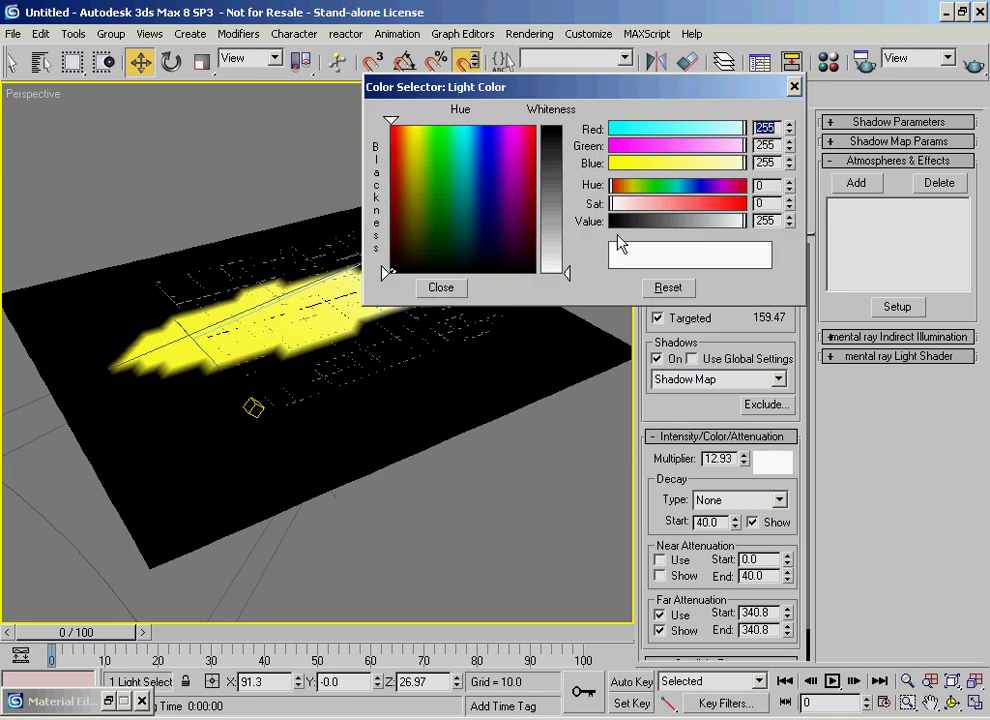
click(443, 287)
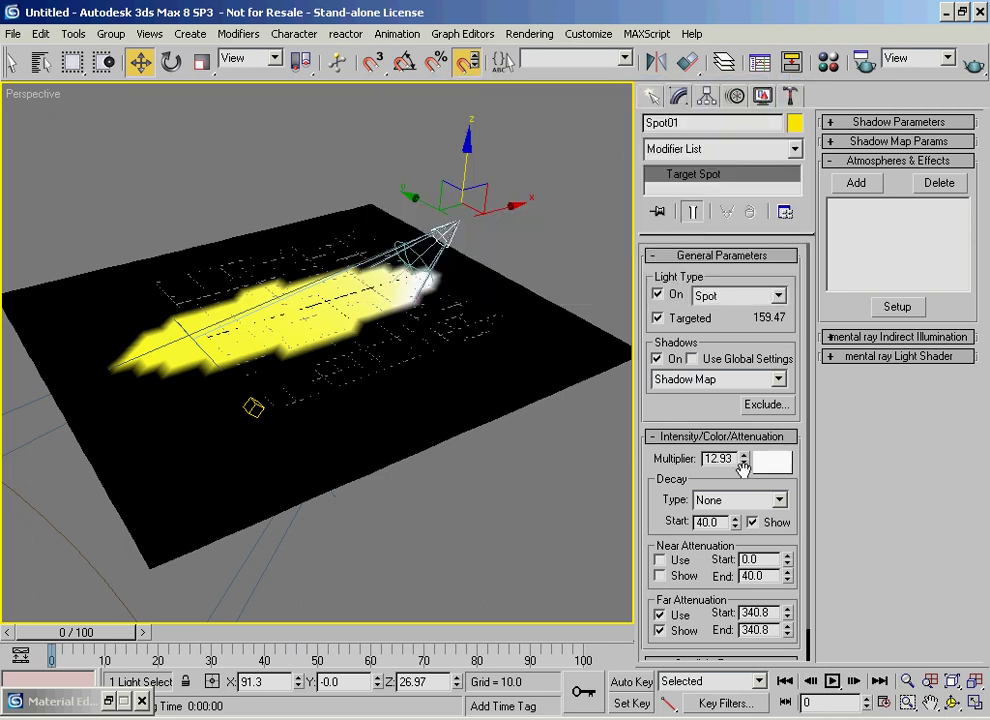
mouse_move(743, 463)
mouse_down()
mouse_move(740, 500)
mouse_move(727, 463)
mouse_up()
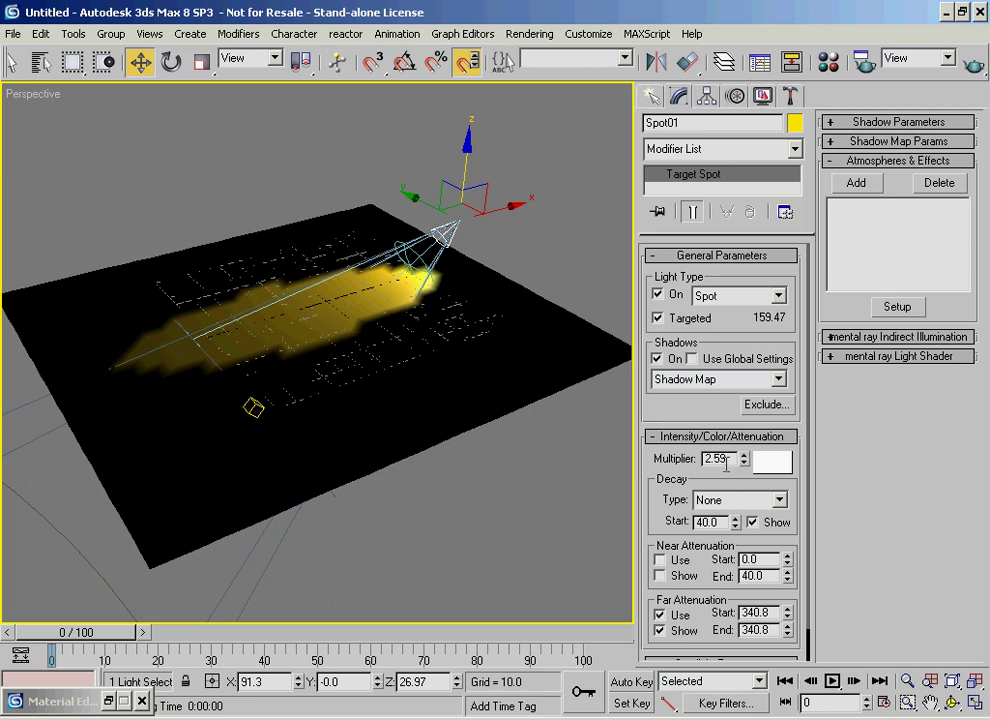
key(Return)
Delete the plane lit by the spotlight
alt+middle_drag(388, 527, 371, 439)
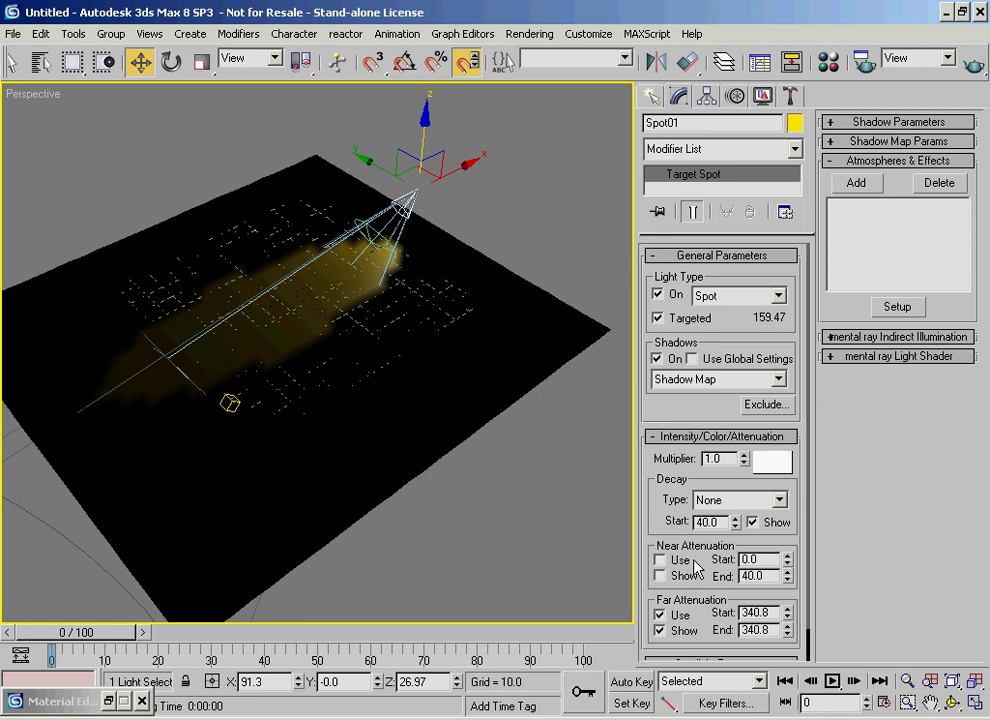
alt+middle_drag(251, 378, 345, 290)
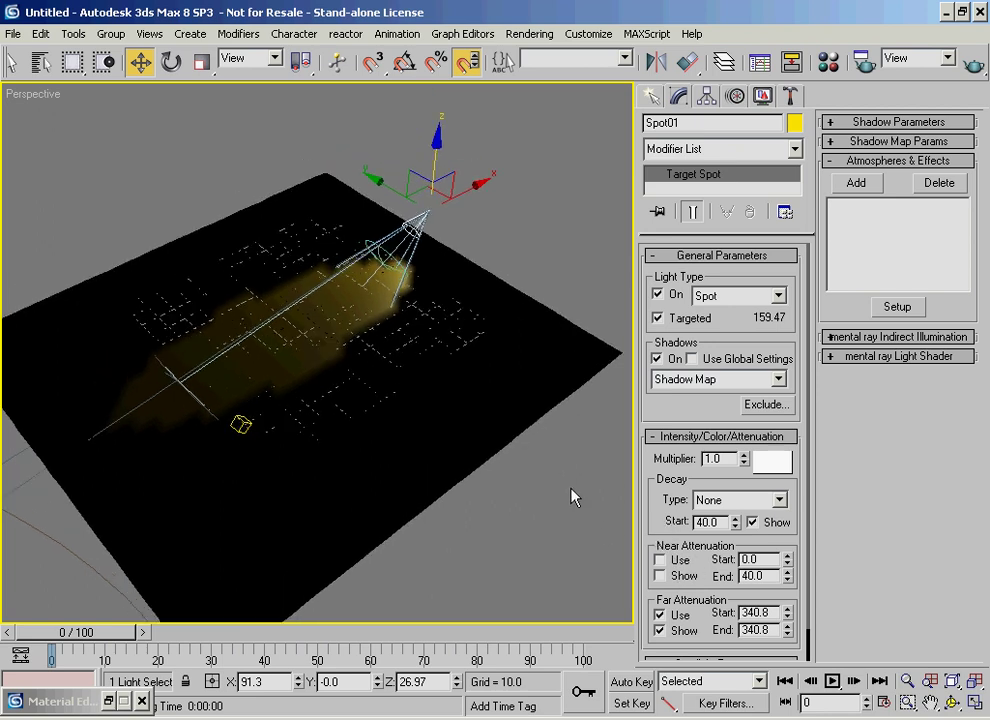
alt+middle_drag(320, 358, 344, 371)
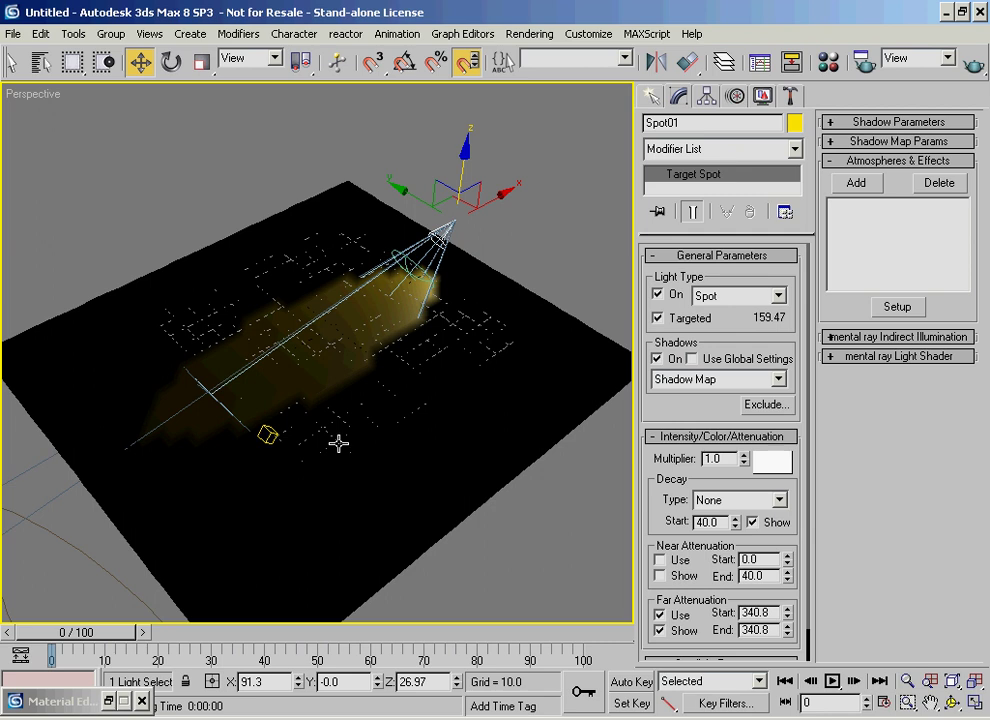
alt+middle_drag(324, 373, 323, 377)
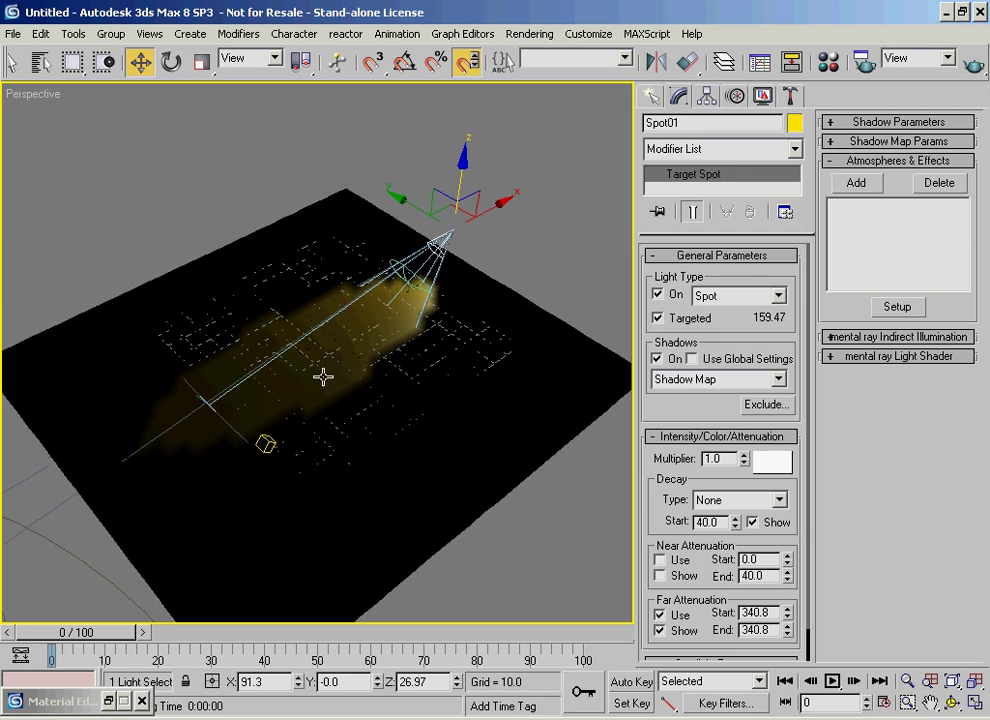
click(422, 509)
key(Delete)
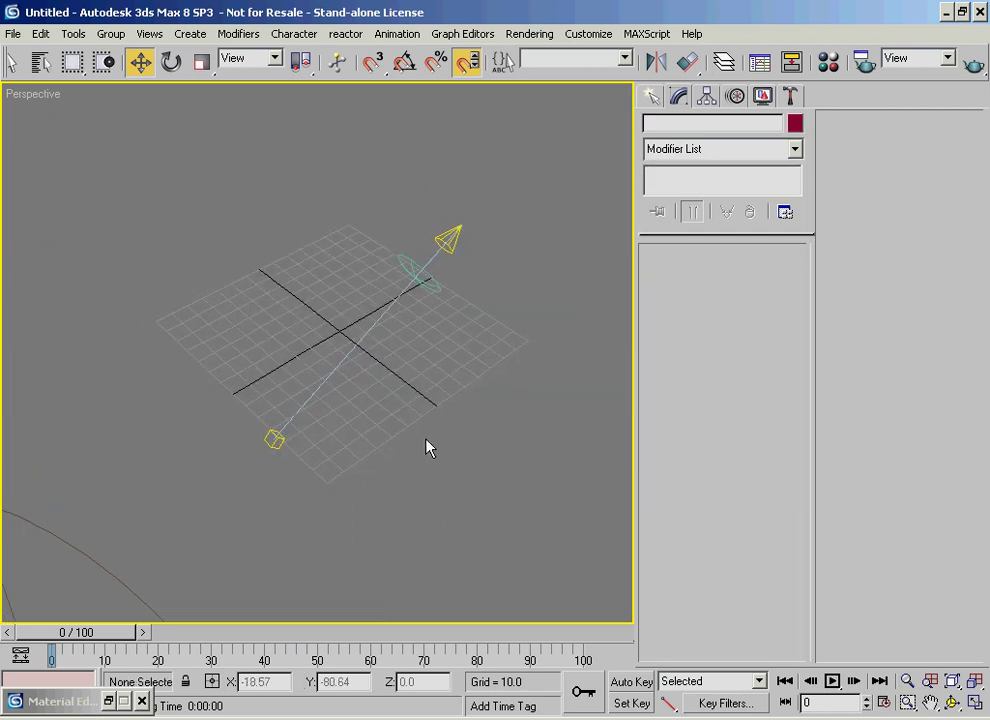
Move the spotlight above its target in the Front view, to about X -44.6 and Z 142.4, and return to the Perspective view
click(450, 262)
key(f)
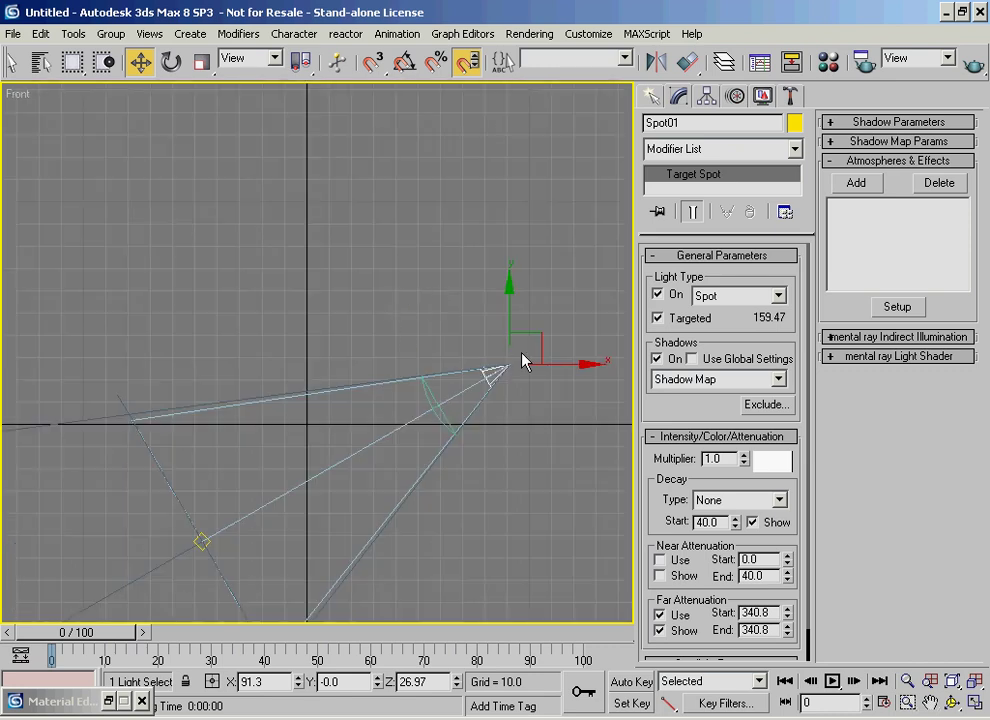
drag(525, 343, 236, 84)
mouse_move(288, 188)
middle_down()
mouse_move(416, 221)
mouse_move(398, 200)
mouse_move(415, 267)
mouse_move(323, 278)
mouse_move(307, 230)
mouse_move(296, 267)
mouse_move(287, 263)
mouse_move(296, 207)
middle_up()
key(p)
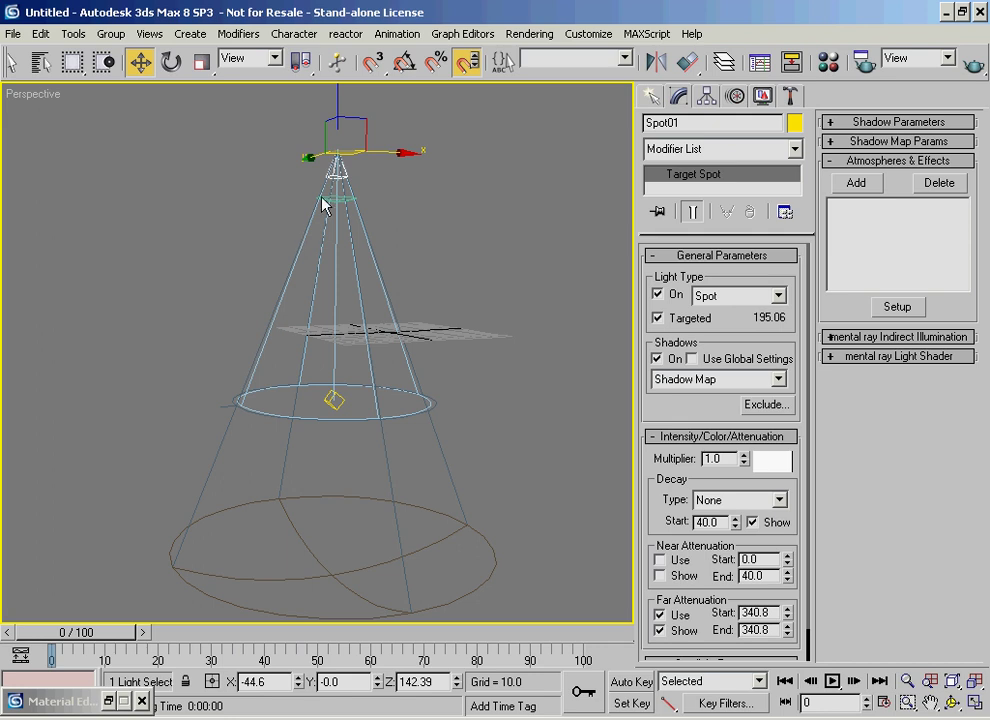
Add a new Volume Light atmosphere effect to the spotlight
click(517, 38)
click(522, 36)
middle_drag(417, 330, 413, 319)
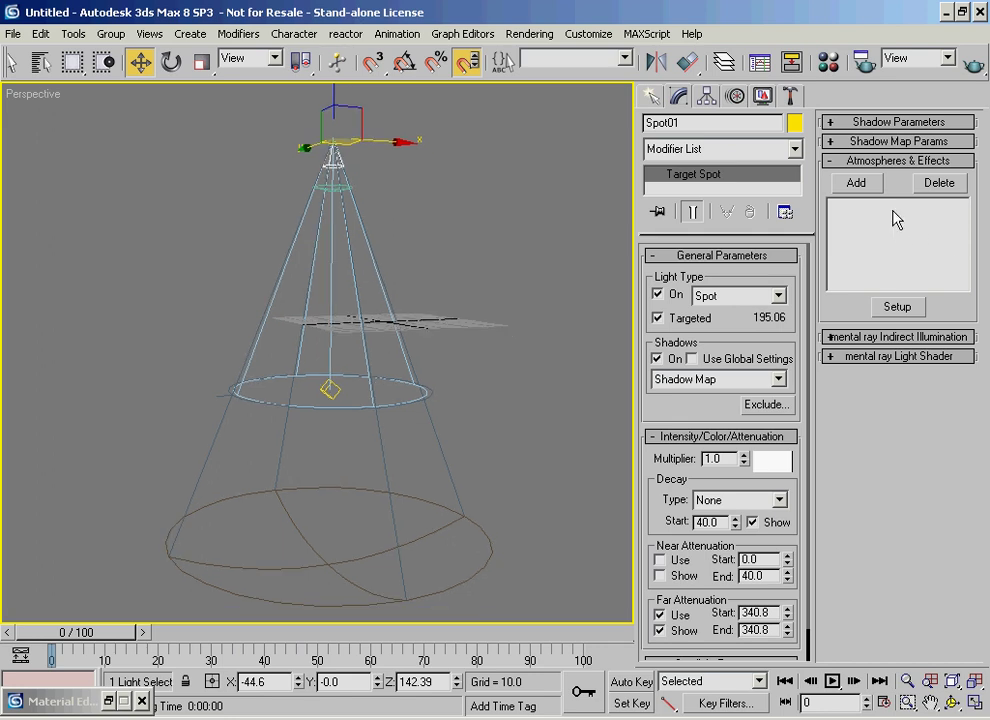
click(856, 184)
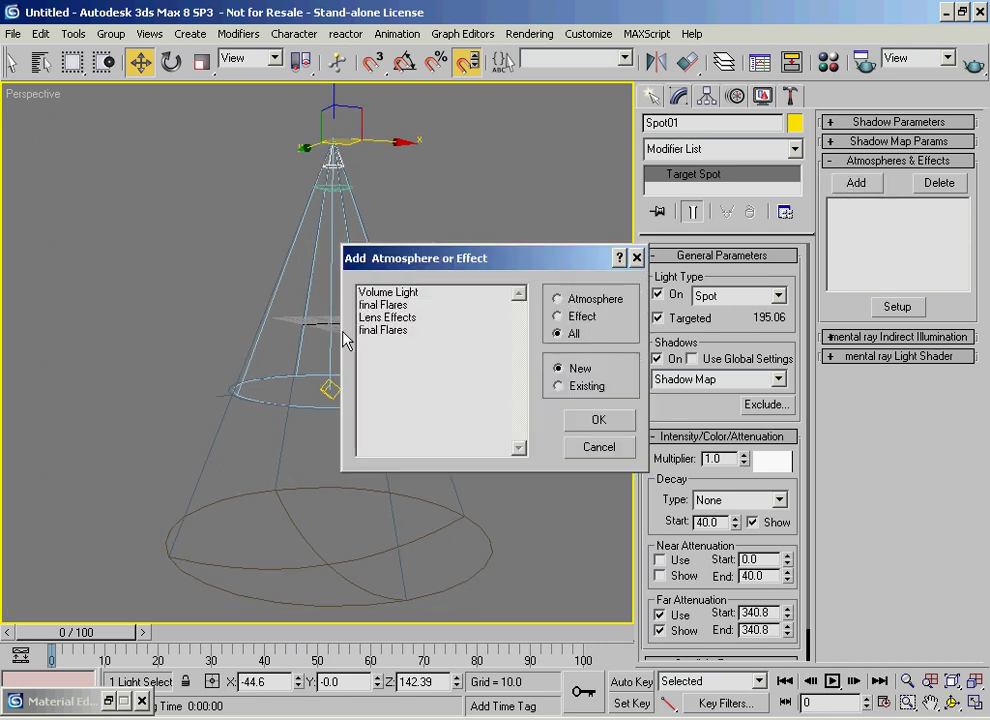
click(402, 294)
click(594, 424)
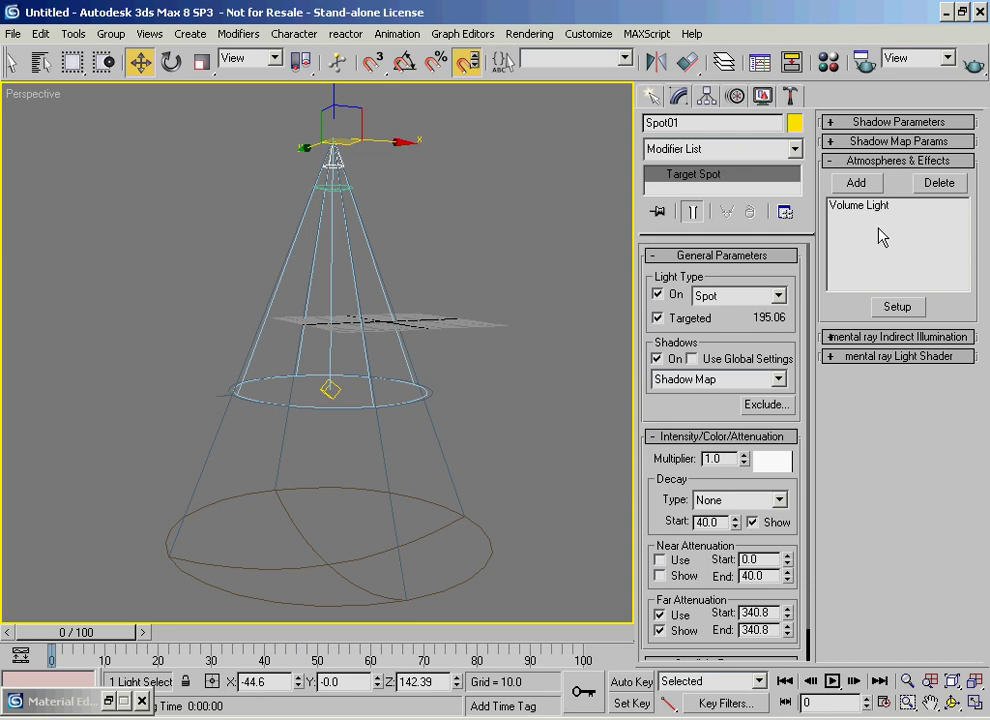
Open the Volume Light's setup to view its parameters, and render the Perspective view with the volumetric cone
click(898, 308)
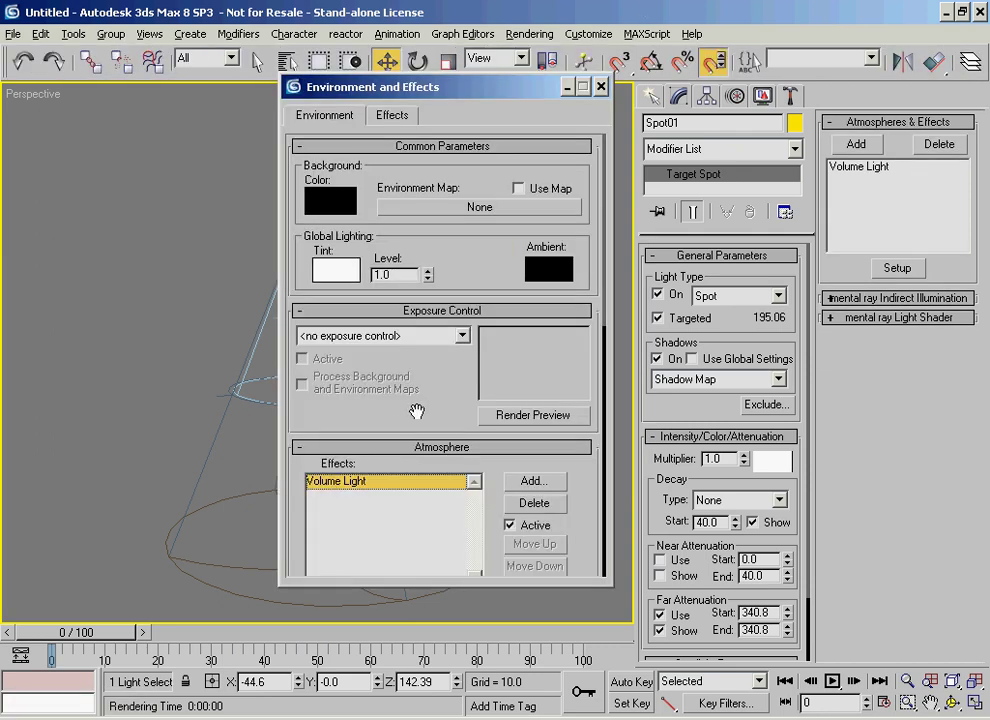
drag(477, 411, 623, 100)
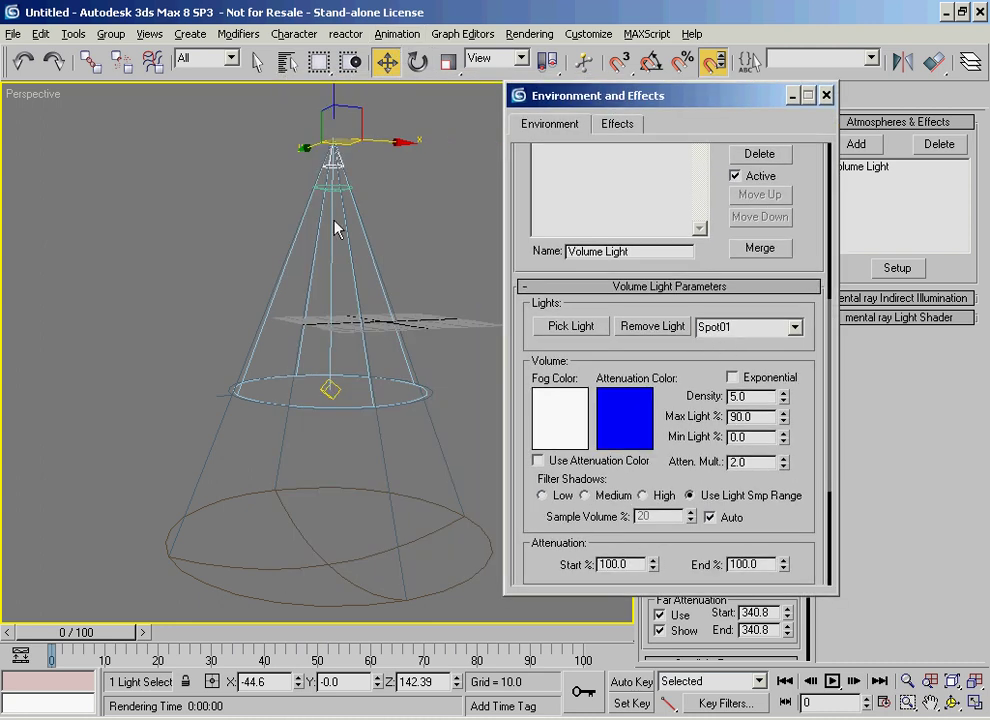
drag(637, 95, 595, 100)
drag(873, 68, 631, 85)
click(975, 67)
drag(453, 246, 436, 90)
click(603, 84)
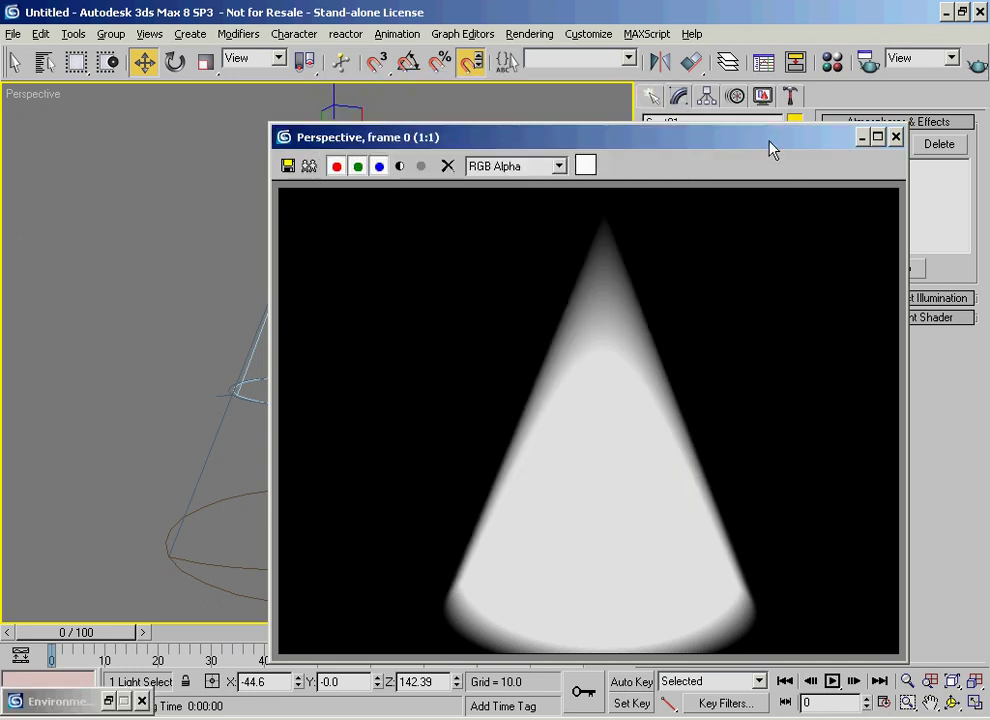
Reframe the light cone in the Perspective view, render it again and narrow the render window beside the light settings
middle_drag(214, 365, 82, 389)
middle_drag(172, 366, 159, 314)
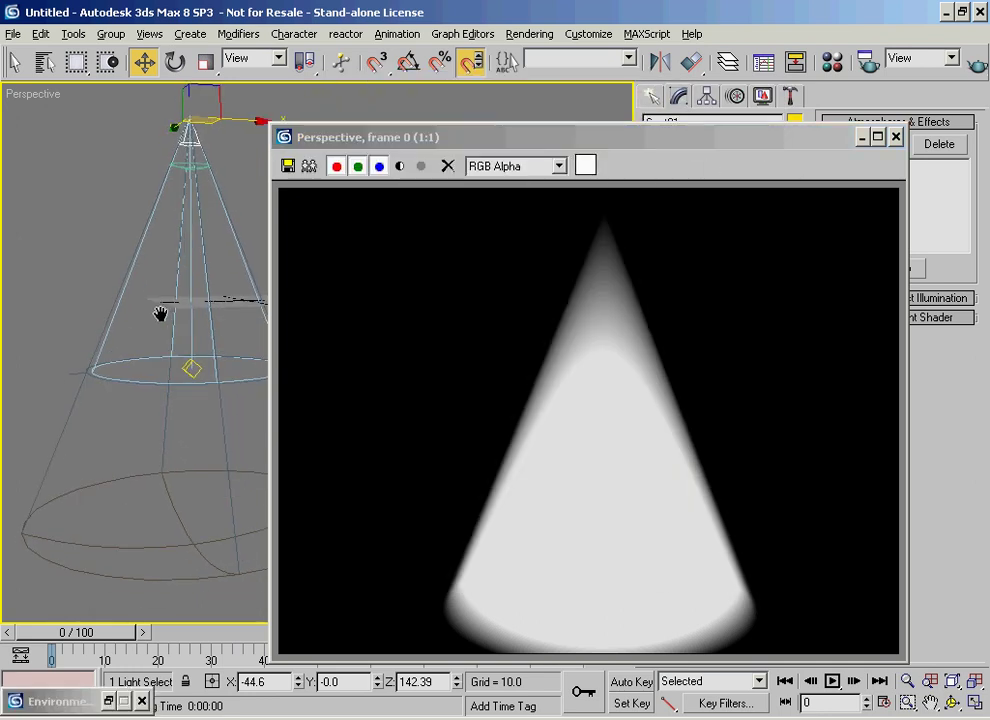
click(976, 65)
drag(907, 250, 621, 250)
drag(508, 145, 502, 88)
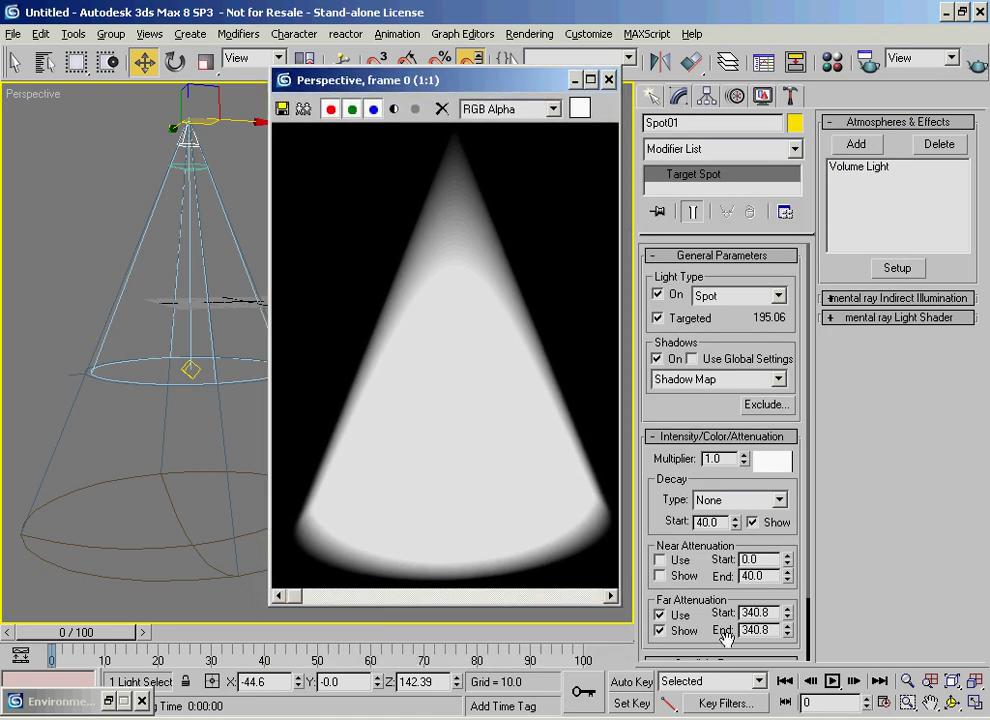
Turn off the spotlight's far attenuation and its range display, and turn on the use of near attenuation
click(678, 632)
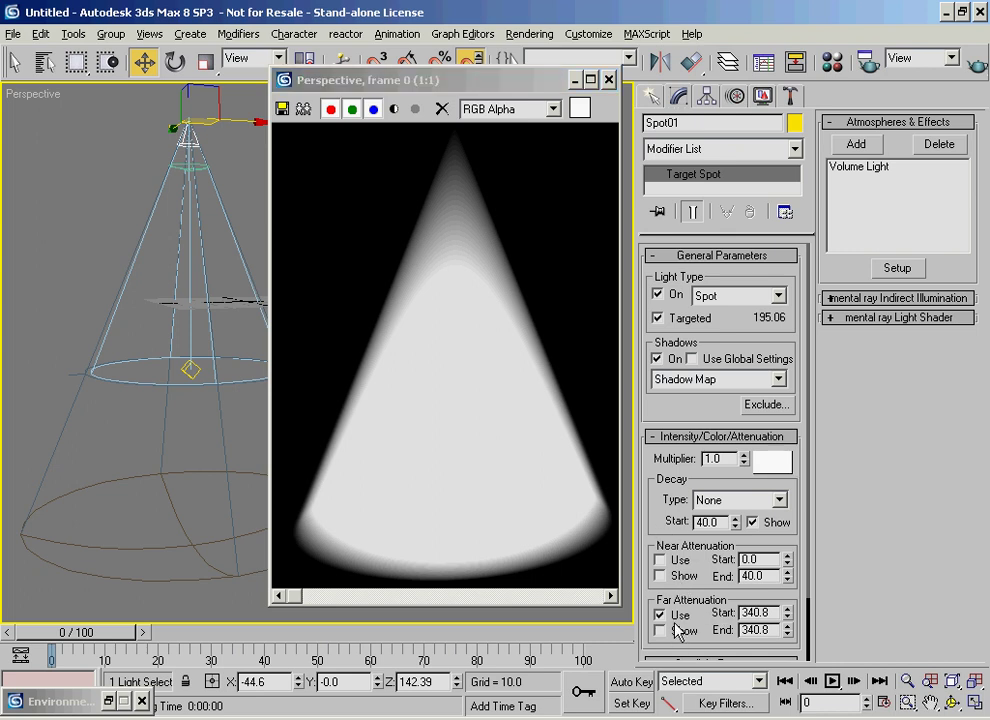
click(672, 615)
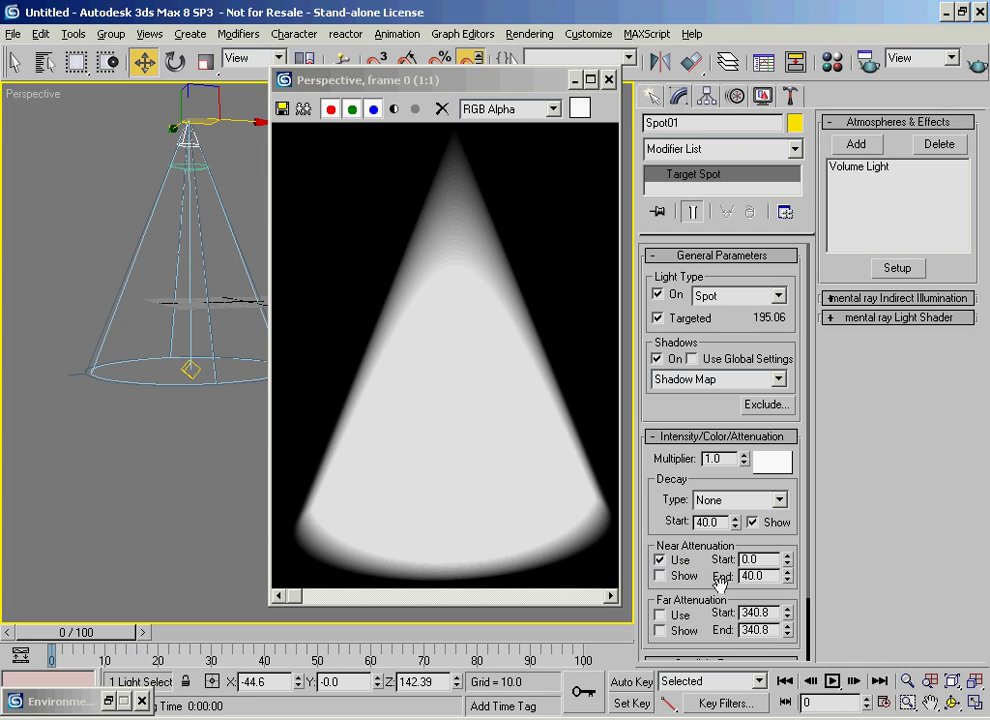
Hide the decay start display, raise the near attenuation to Start about 58.26 and End about 79.82, and render the Perspective view
click(752, 522)
drag(787, 559, 240, 8)
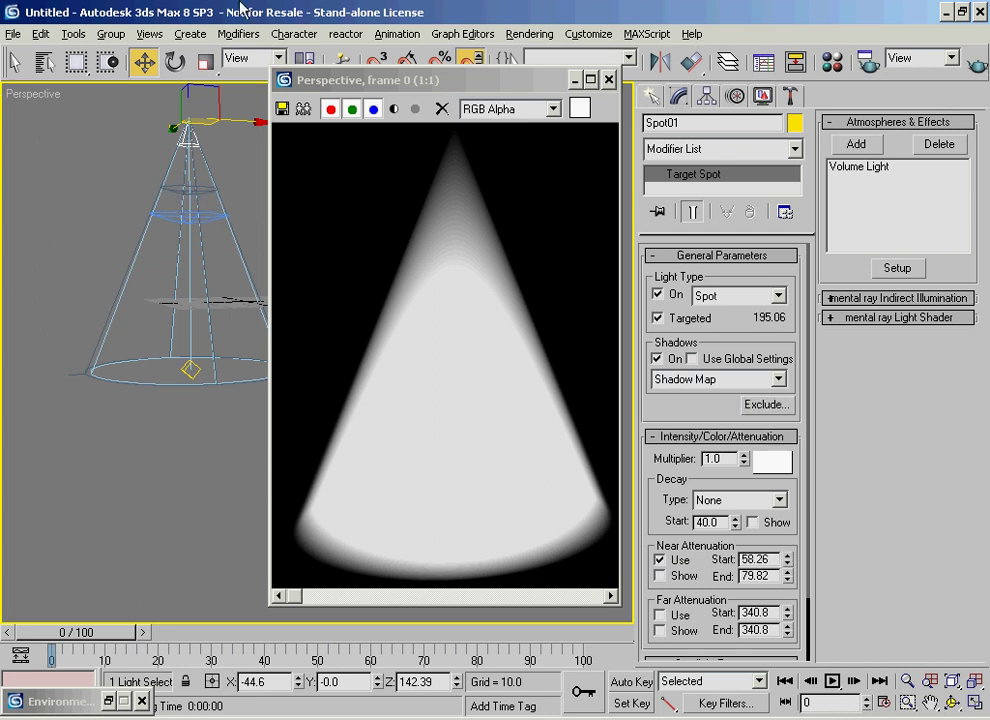
click(974, 66)
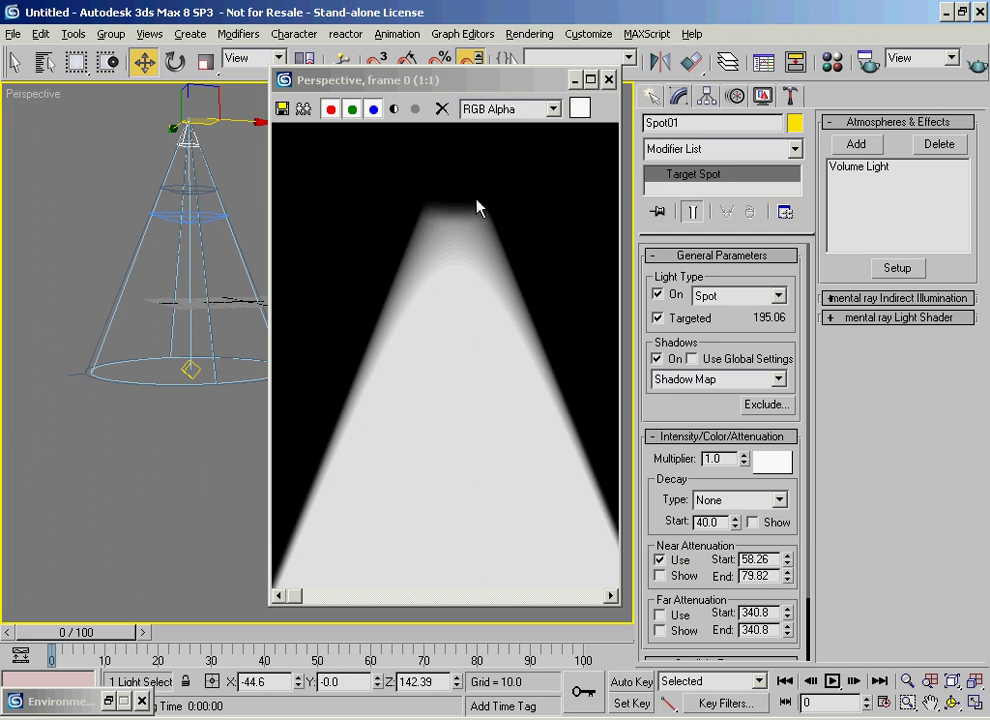
Set the spotlight's near attenuation to Start 60 and End 80, rendering the Perspective view to check the cone
double_click(748, 562)
text(60)
key(Return)
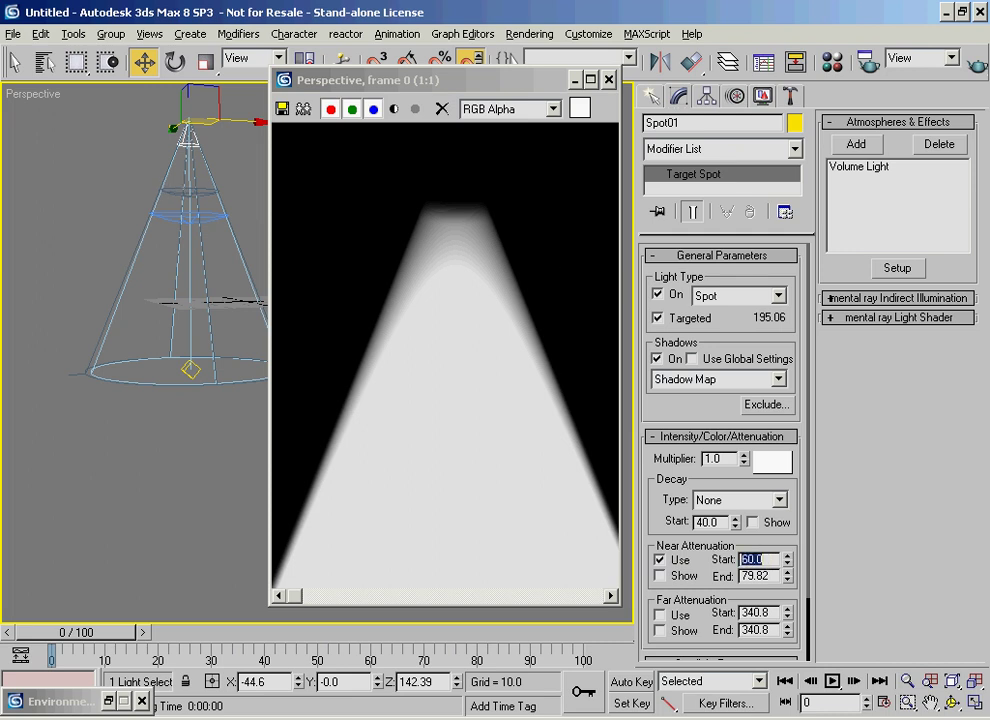
click(974, 64)
double_click(755, 576)
text(80)
key(Return)
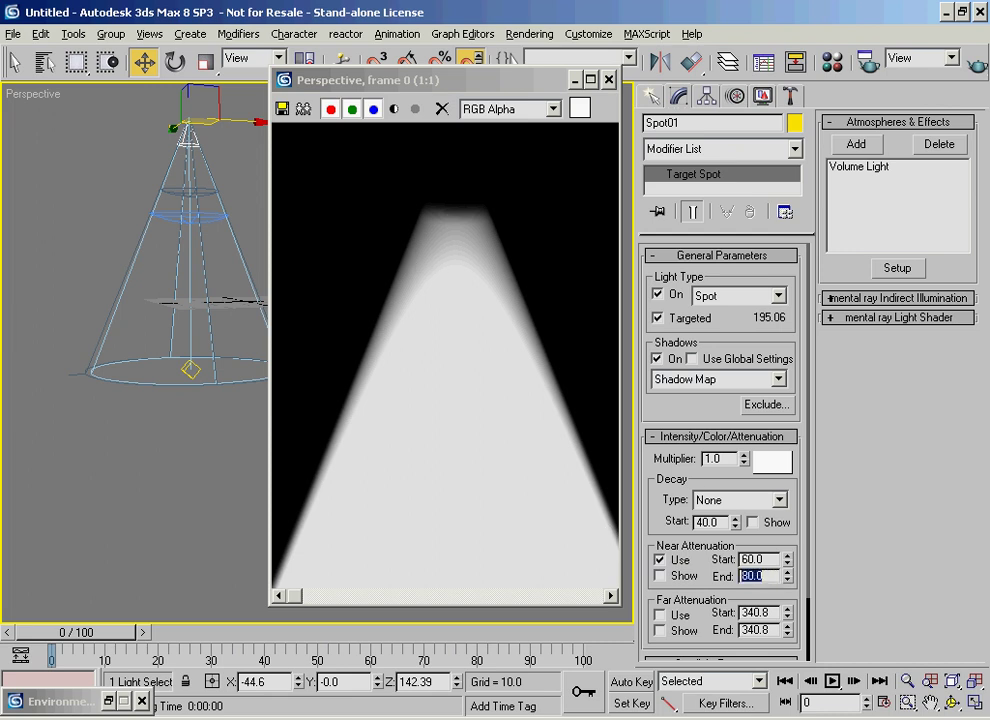
key(F9)
Switch from near to far attenuation on the spotlight, lower the far Start to about 180.62 and render the view
click(661, 560)
click(660, 614)
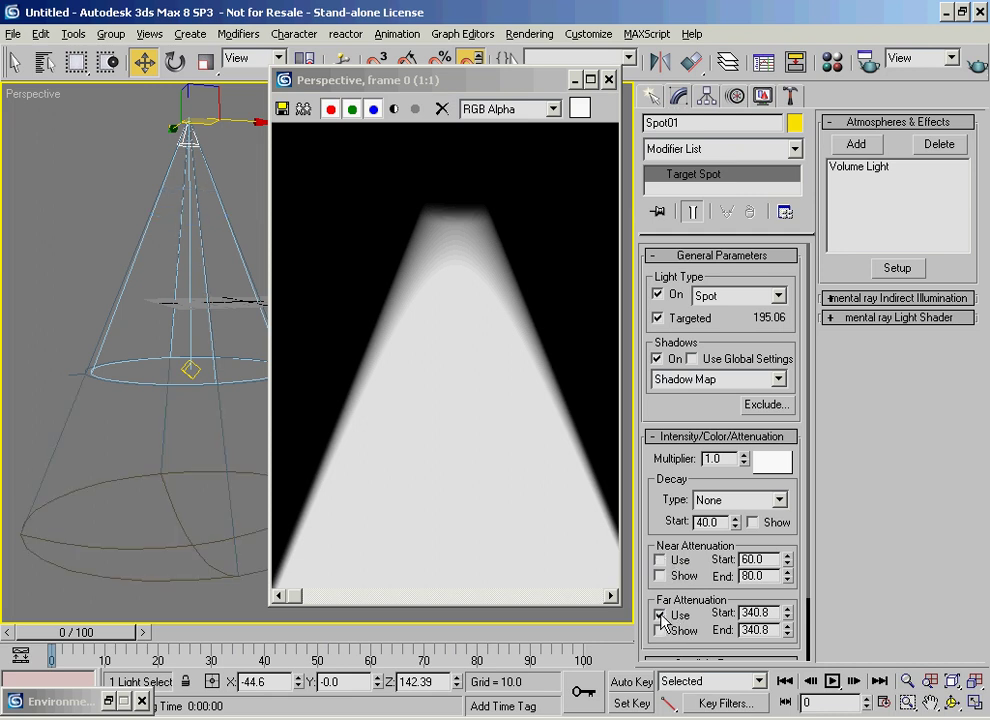
drag(787, 612, 789, 656)
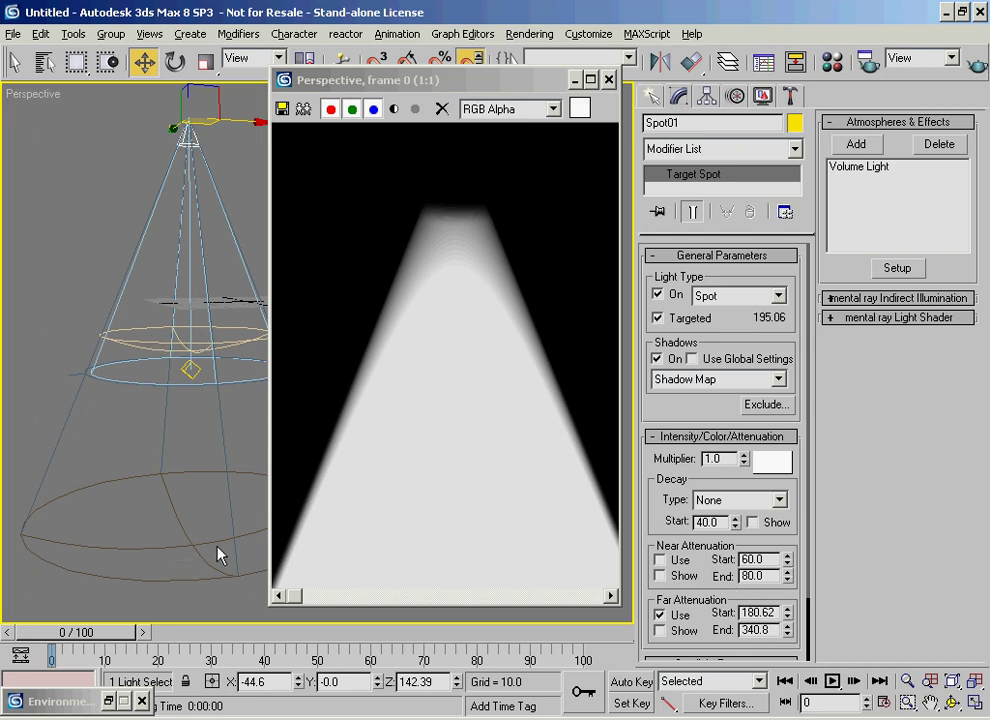
click(970, 65)
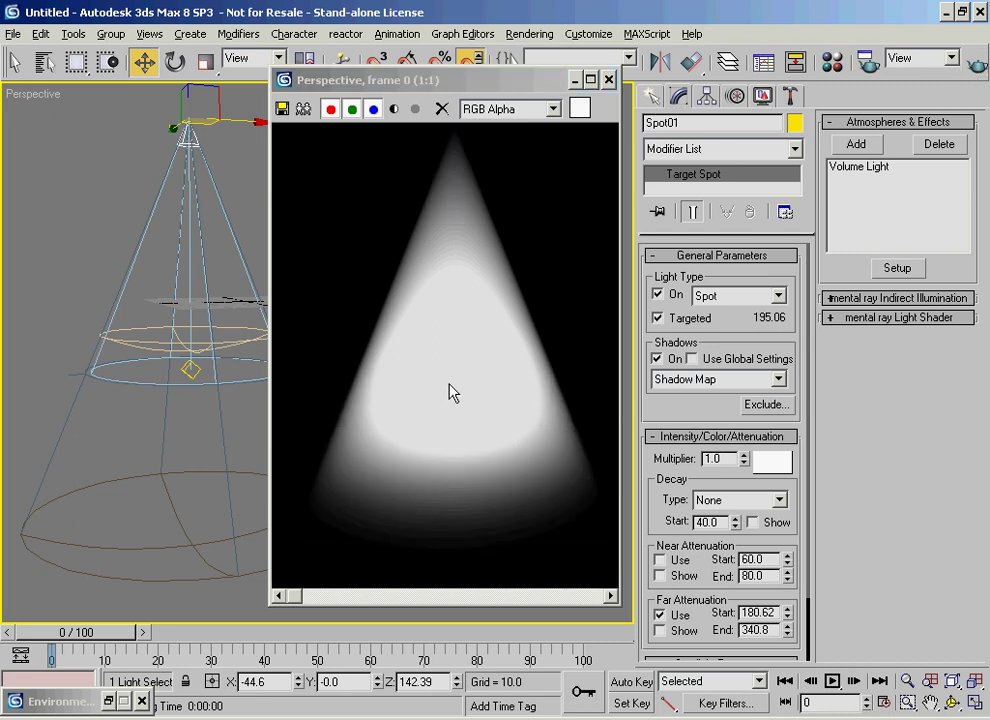
Turn on the use and display of near attenuation, show the far attenuation range as well, and render the combined result
click(684, 561)
click(684, 576)
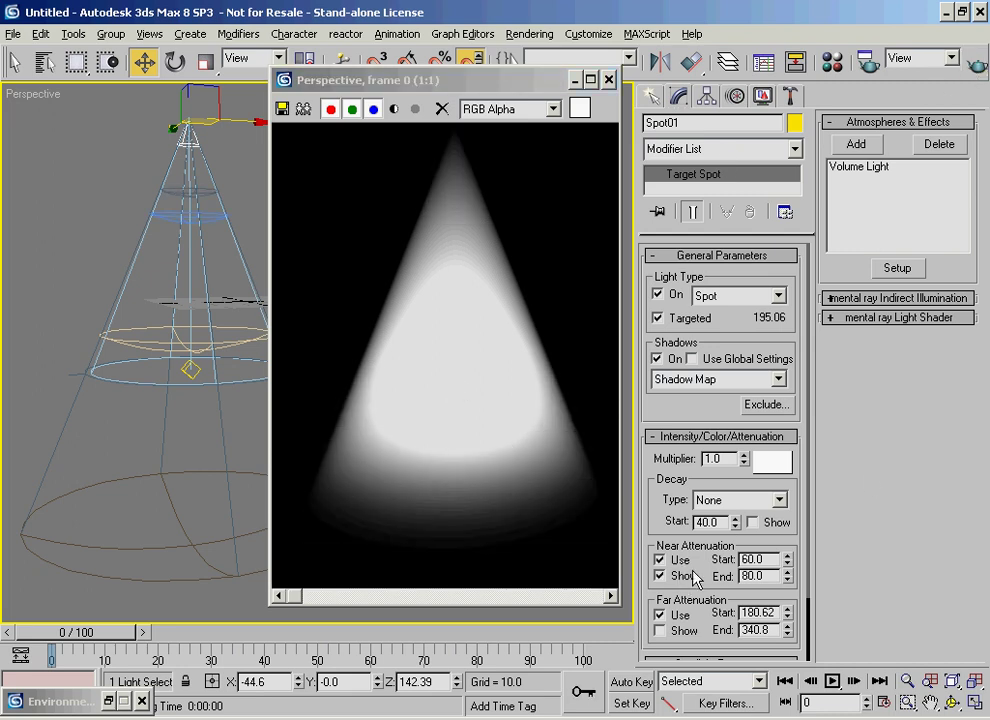
click(685, 632)
key(shift+q)
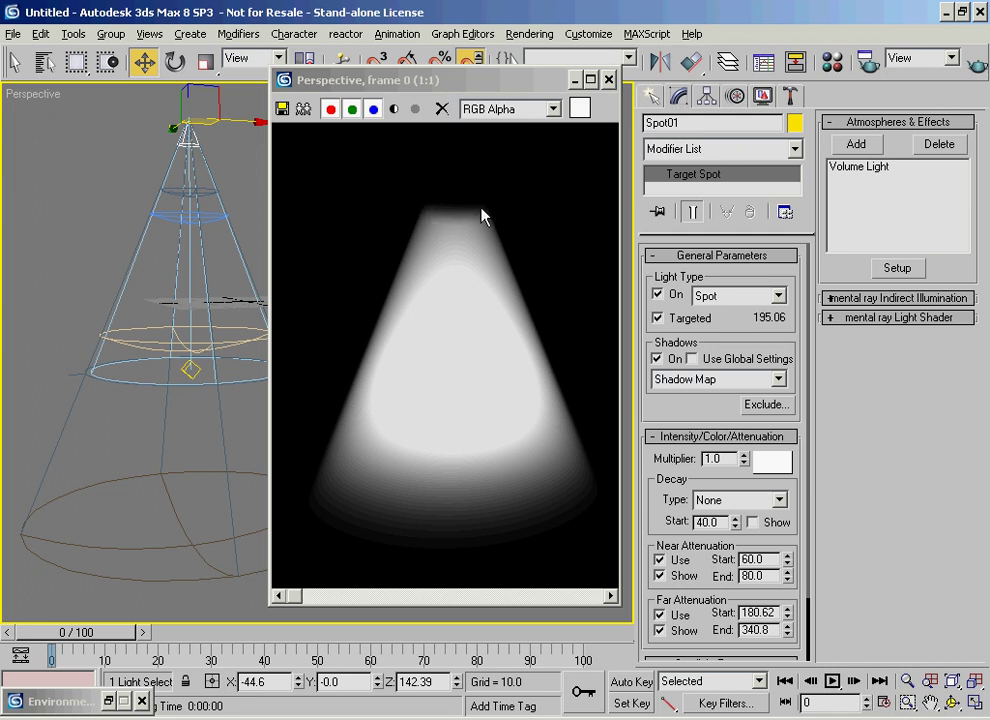
Close the render and delete the Volume Light effect from the Environment and Effects atmosphere list
click(608, 80)
double_click(70, 705)
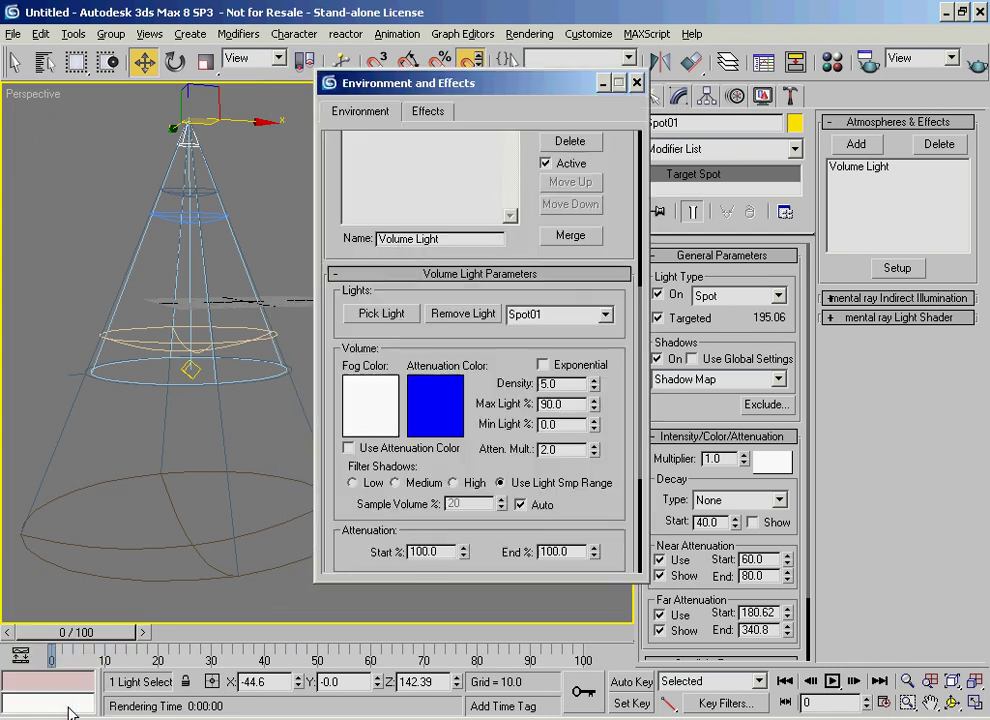
drag(530, 163, 543, 316)
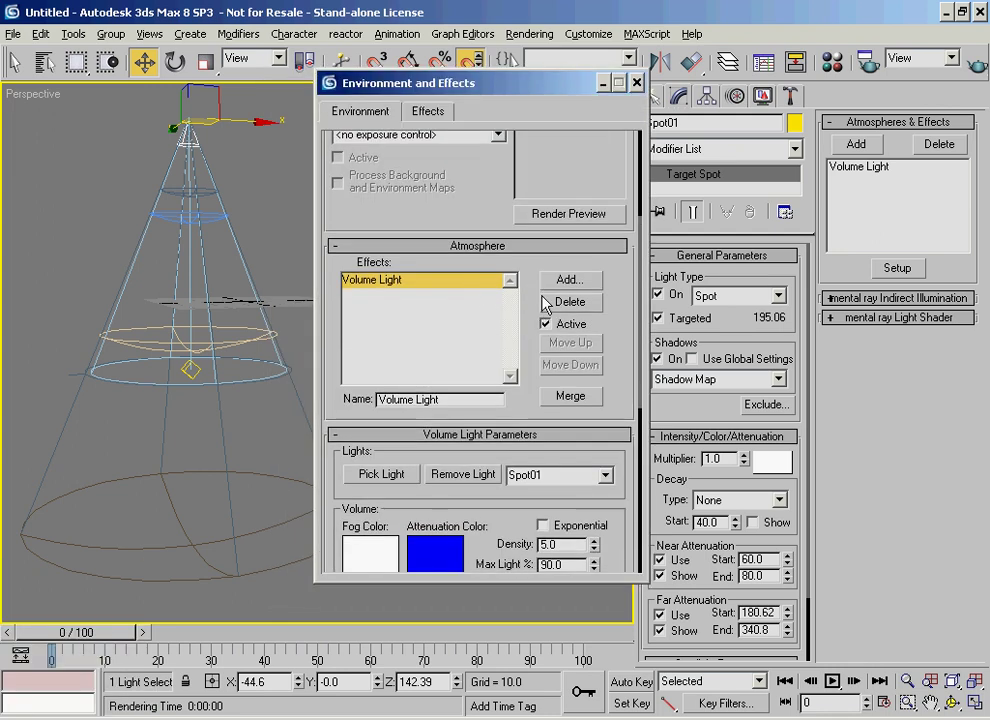
click(569, 301)
click(604, 83)
Turn off the use and display of both far and near attenuation, and expand the Spotlight Parameters
click(660, 614)
click(660, 630)
click(660, 559)
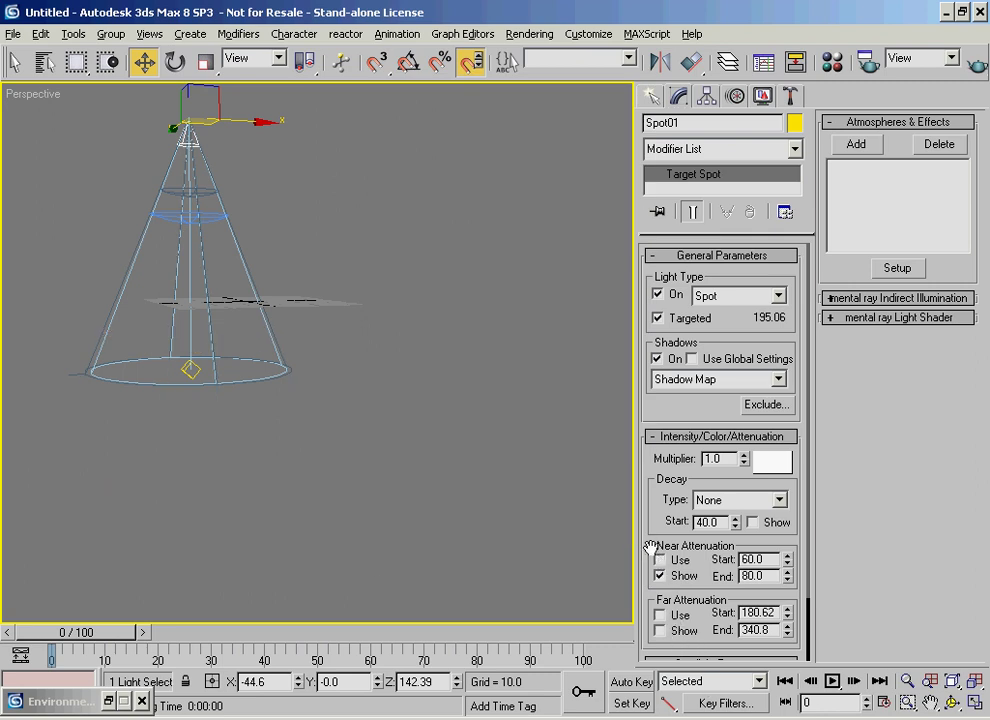
click(660, 576)
drag(660, 497, 634, 265)
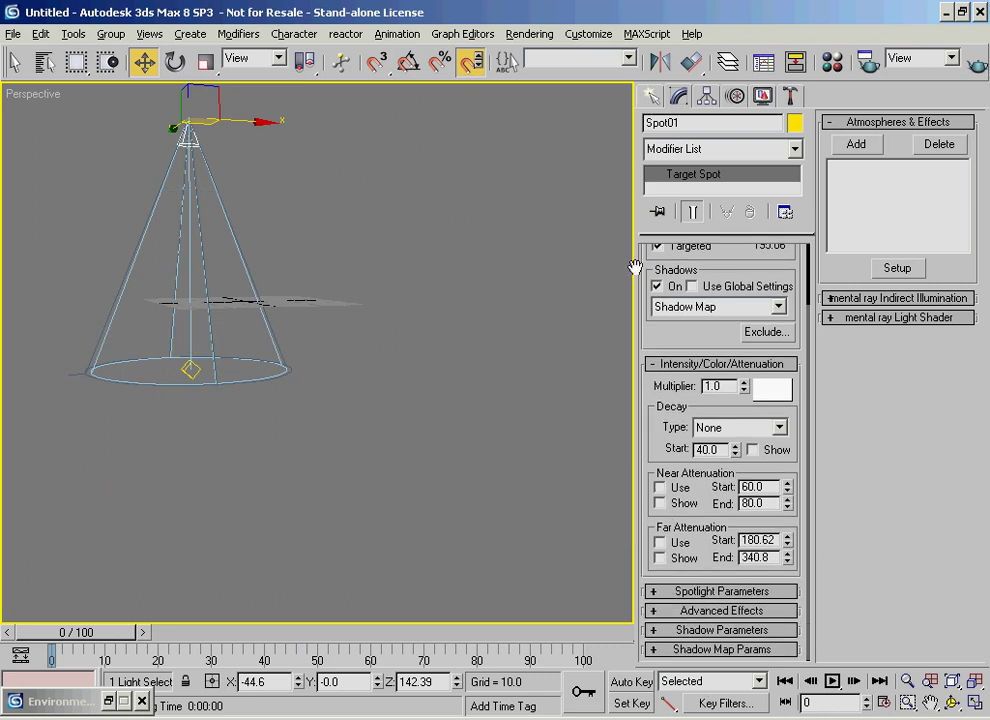
click(730, 594)
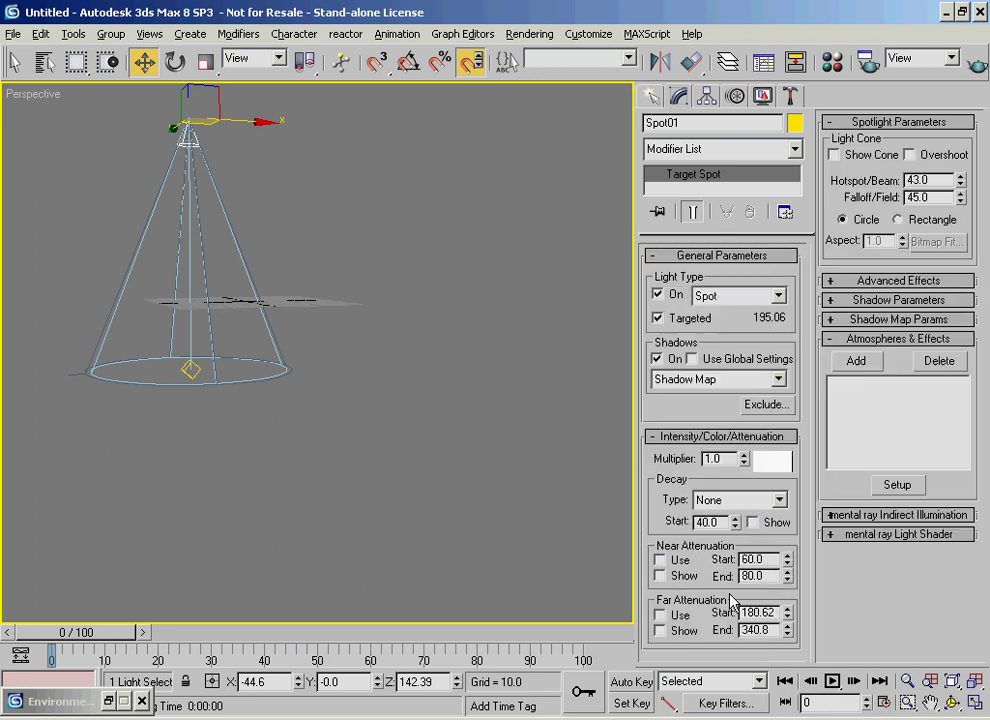
Create a large ground plane extending beyond the pool of light beneath the spotlight in the Perspective view
middle_drag(92, 200, 163, 225)
middle_drag(380, 231, 429, 254)
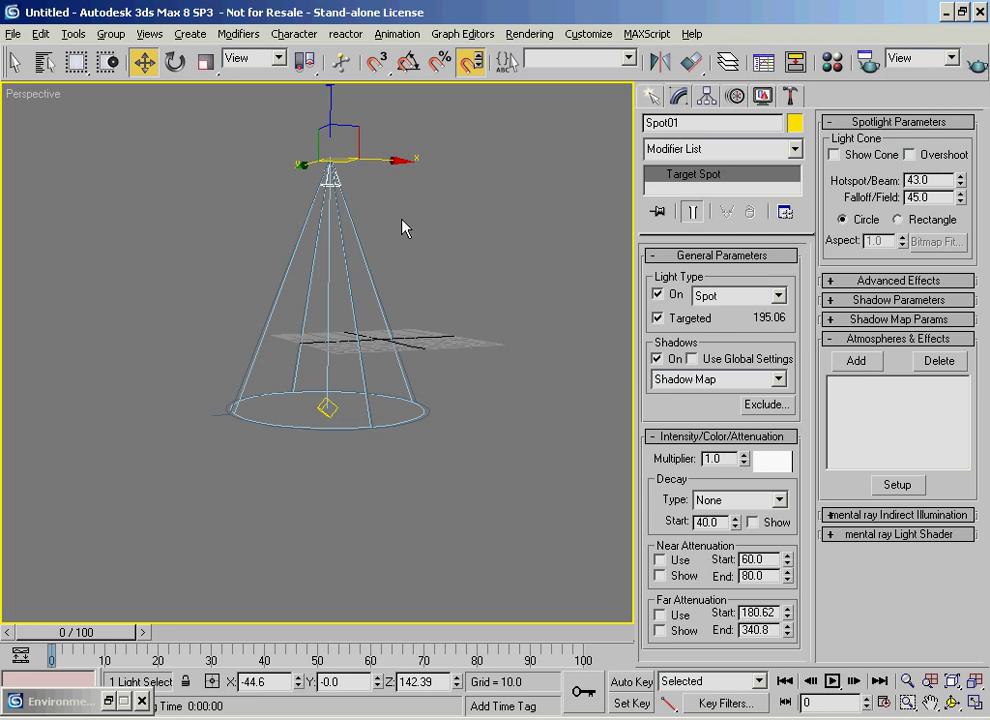
alt+middle_drag(285, 219, 380, 228)
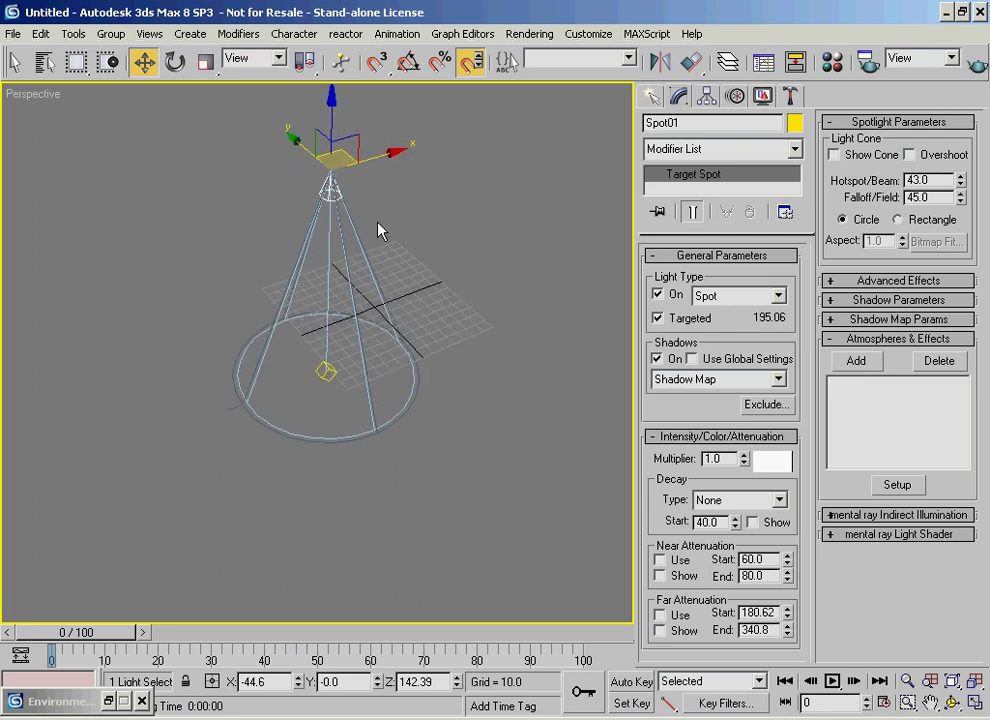
click(651, 98)
click(762, 302)
mouse_move(431, 241)
mouse_down()
mouse_move(178, 563)
mouse_move(238, 656)
mouse_move(225, 618)
mouse_up()
middle_drag(298, 463, 240, 432)
click(144, 62)
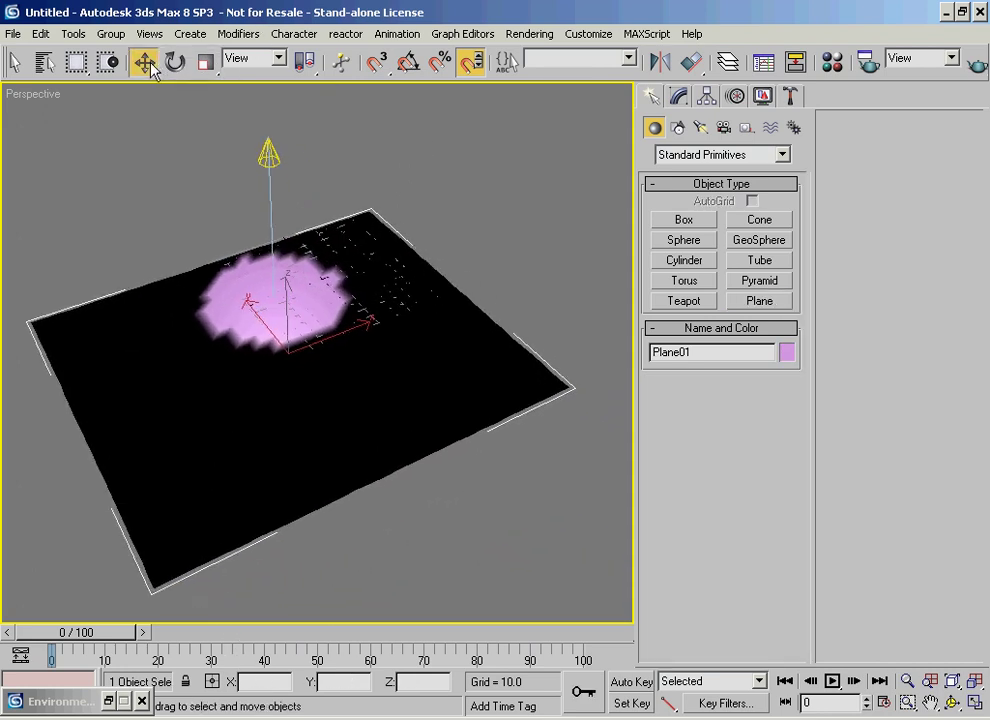
Move the ground plane so that the spotlight's pool of light falls closer to its center
middle_drag(236, 163, 241, 181)
click(274, 168)
click(371, 429)
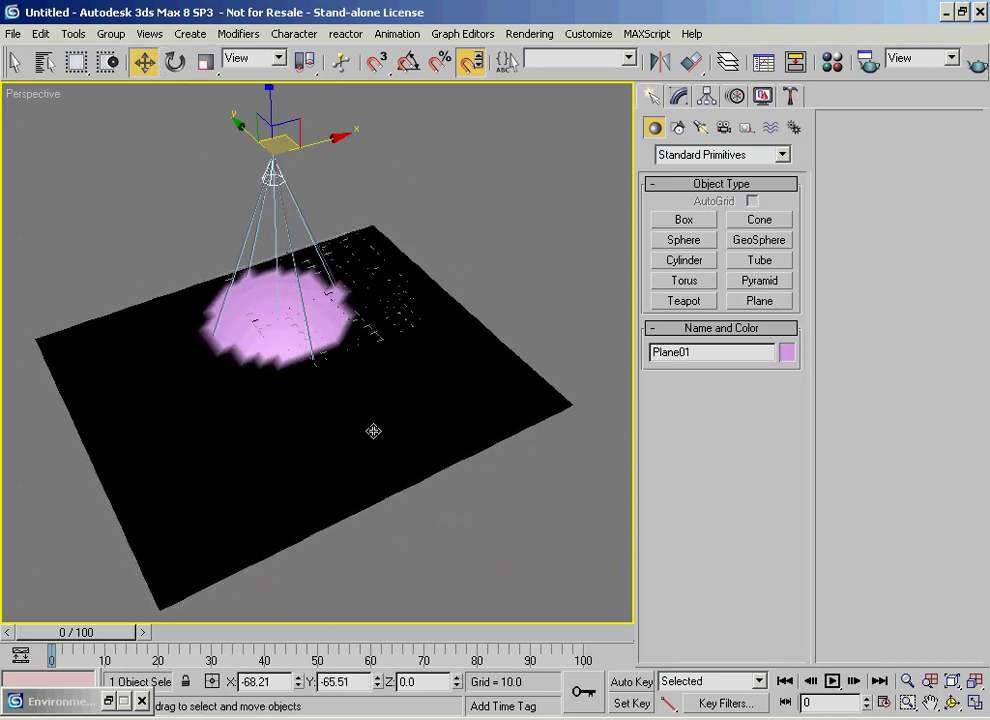
drag(266, 346, 223, 300)
Move the spotlight sideways to about X 138.96, Z 98.19 so it hits the plane at an angle, and open its modify settings
click(281, 163)
click(275, 169)
alt+middle_drag(272, 195, 280, 140)
drag(300, 113, 516, 169)
alt+middle_drag(330, 290, 332, 345)
click(679, 96)
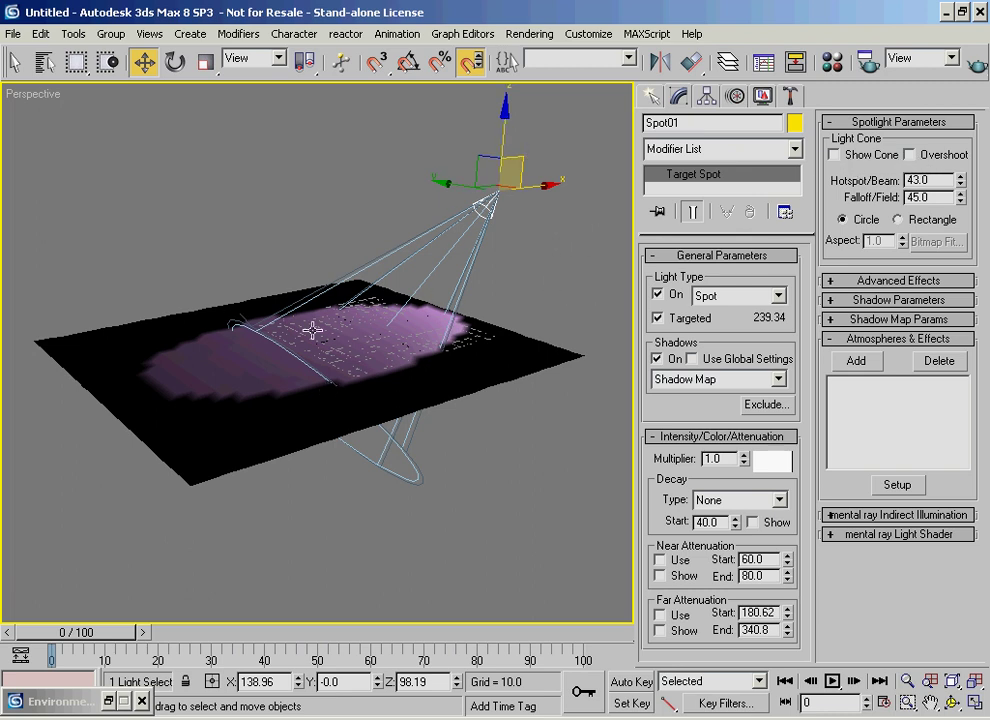
Turn on Show Cone for the spotlight and view its cone with the light deselected
click(555, 277)
click(488, 209)
click(834, 155)
click(556, 276)
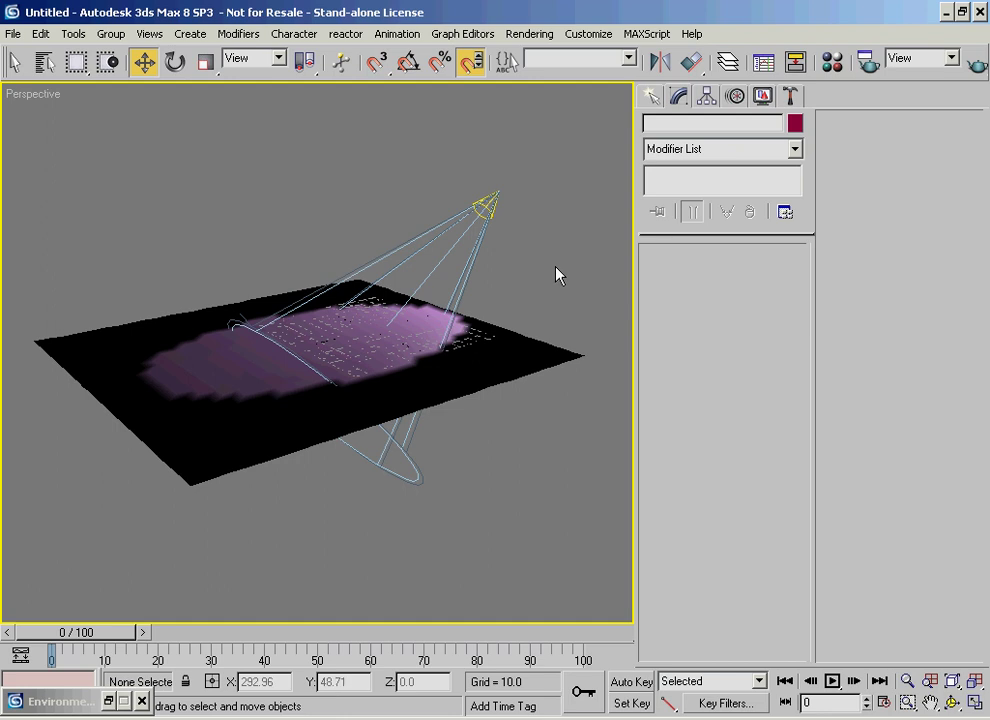
middle_drag(546, 245, 537, 234)
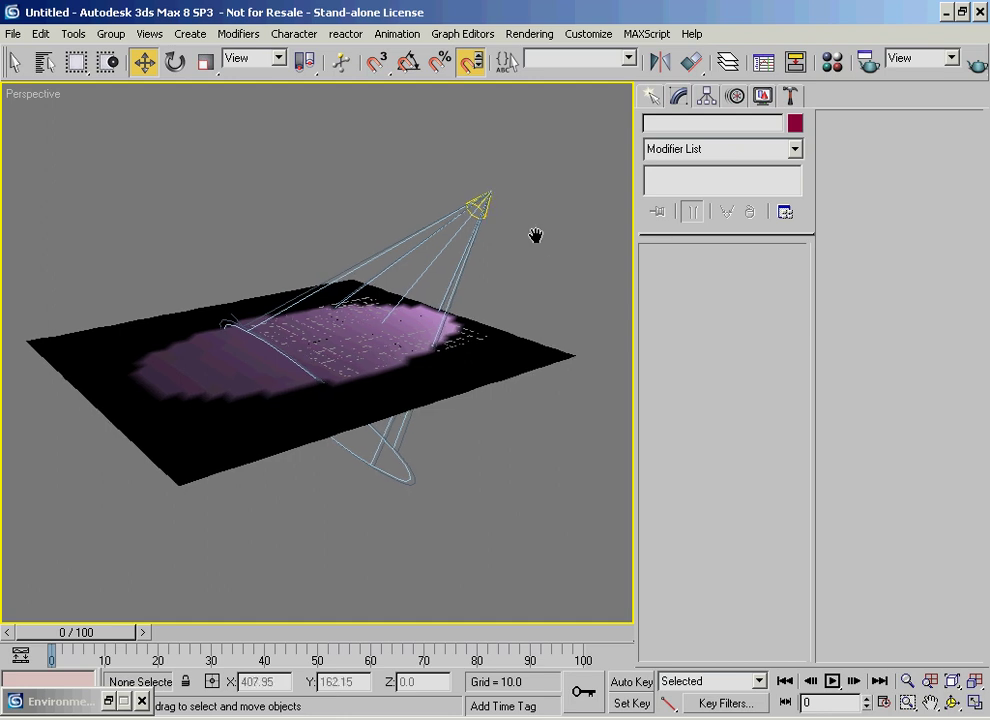
click(480, 206)
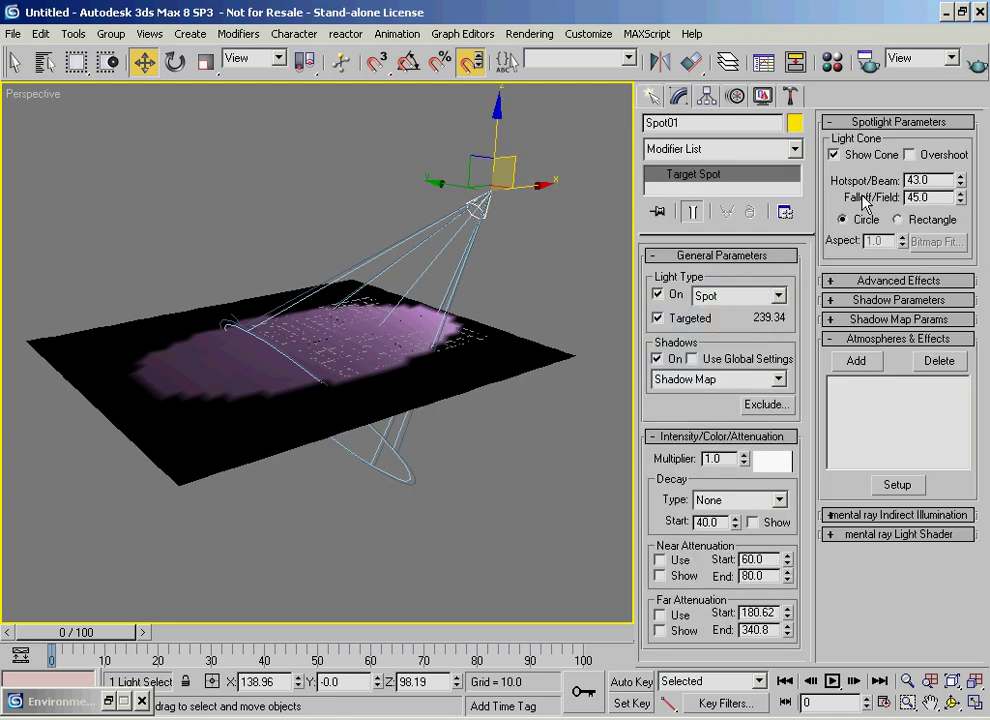
Turn off Show Cone, view the light deselected for comparison, and reselect the spotlight
click(845, 158)
click(531, 303)
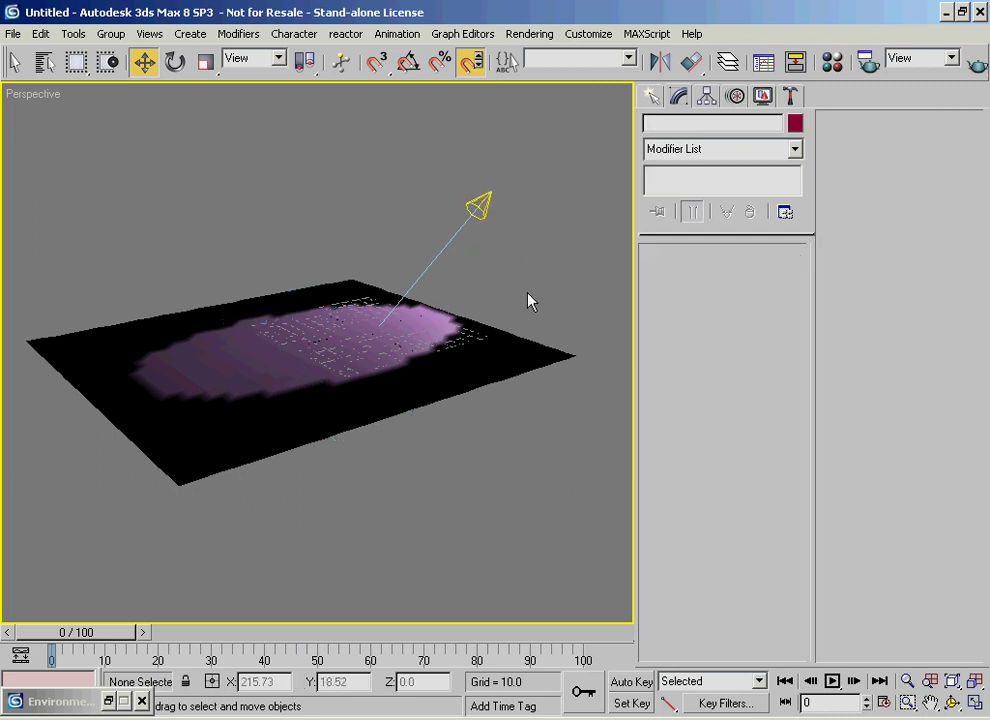
click(481, 211)
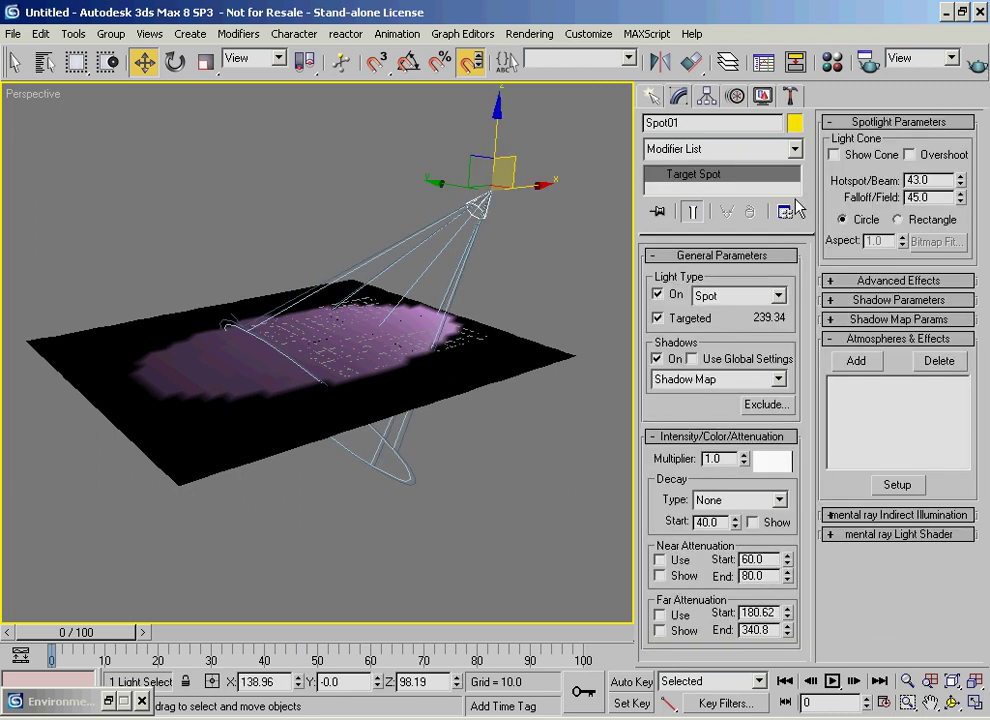
Render the Perspective view to examine the spotlight's pool of light on the plane, and close the render
alt+middle_drag(393, 296, 370, 322)
click(968, 62)
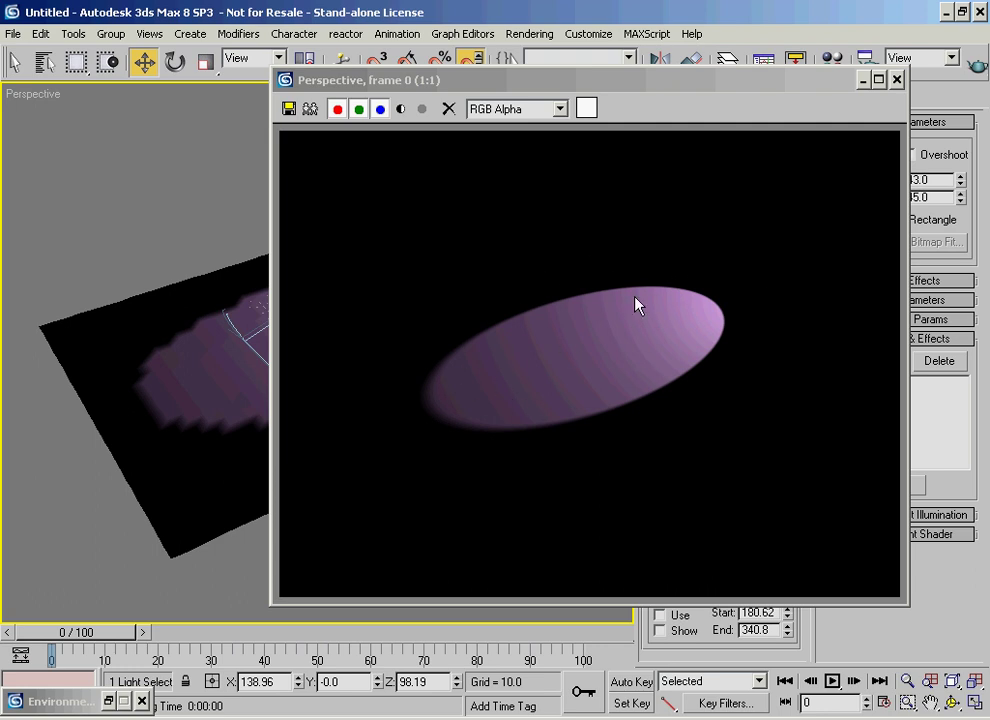
drag(826, 93, 705, 148)
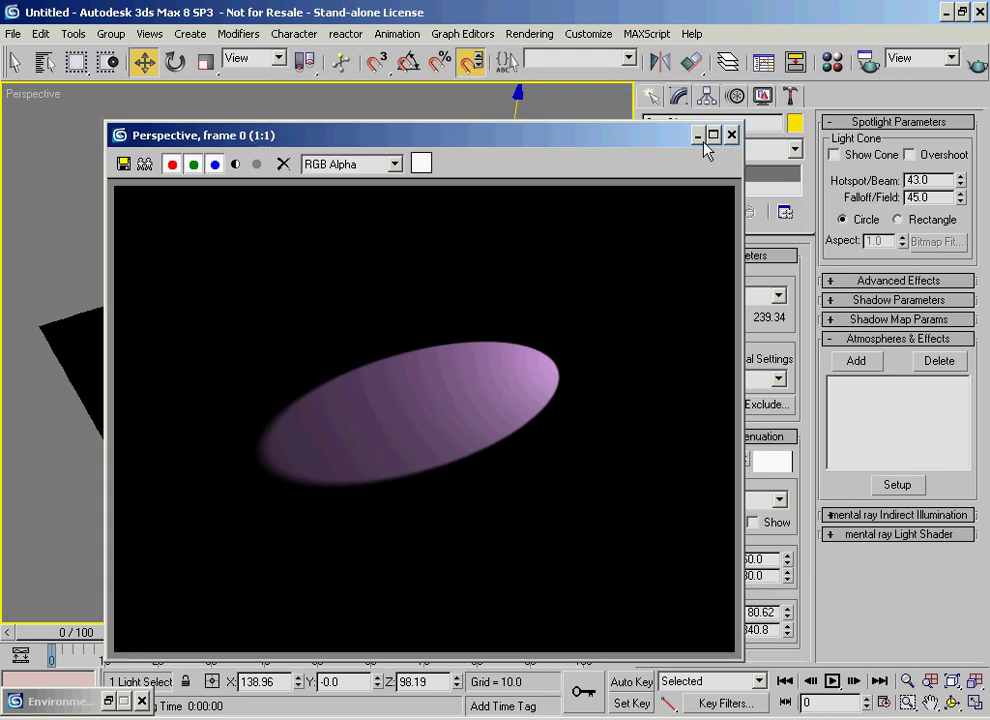
click(732, 135)
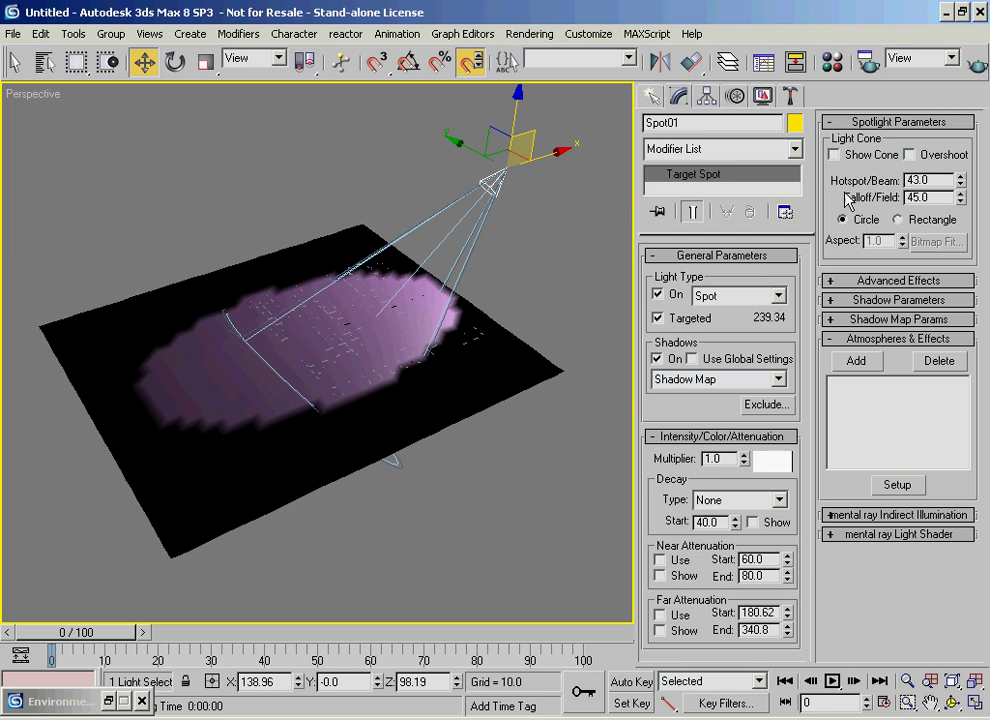
Turn on Overshoot for the spotlight, render the Perspective view to see the lit plane, and close the render
click(926, 162)
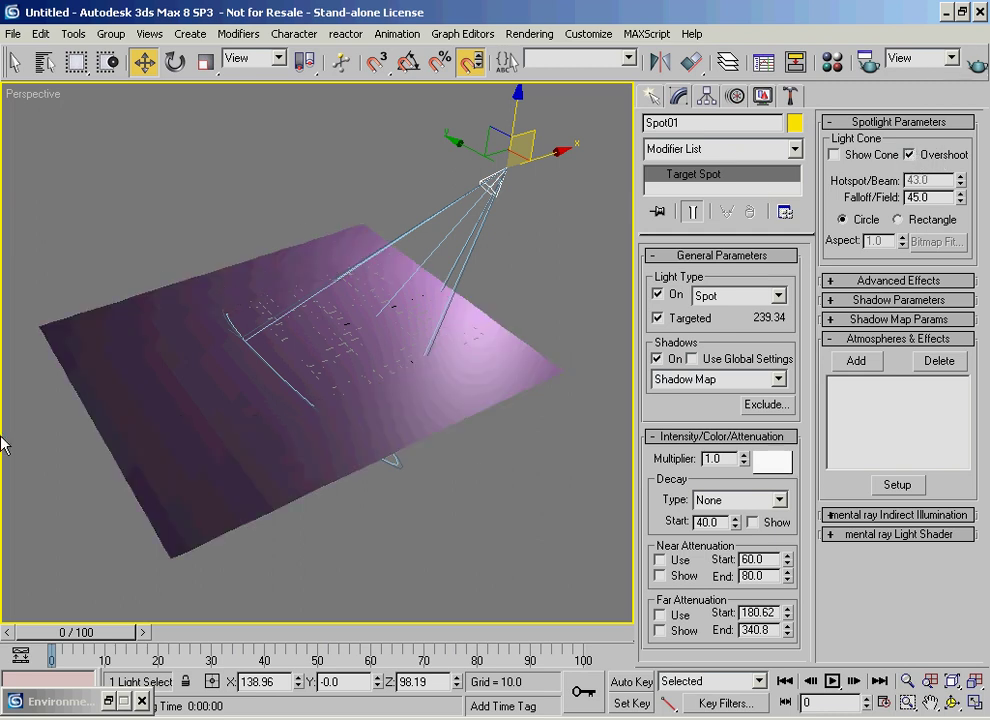
click(970, 63)
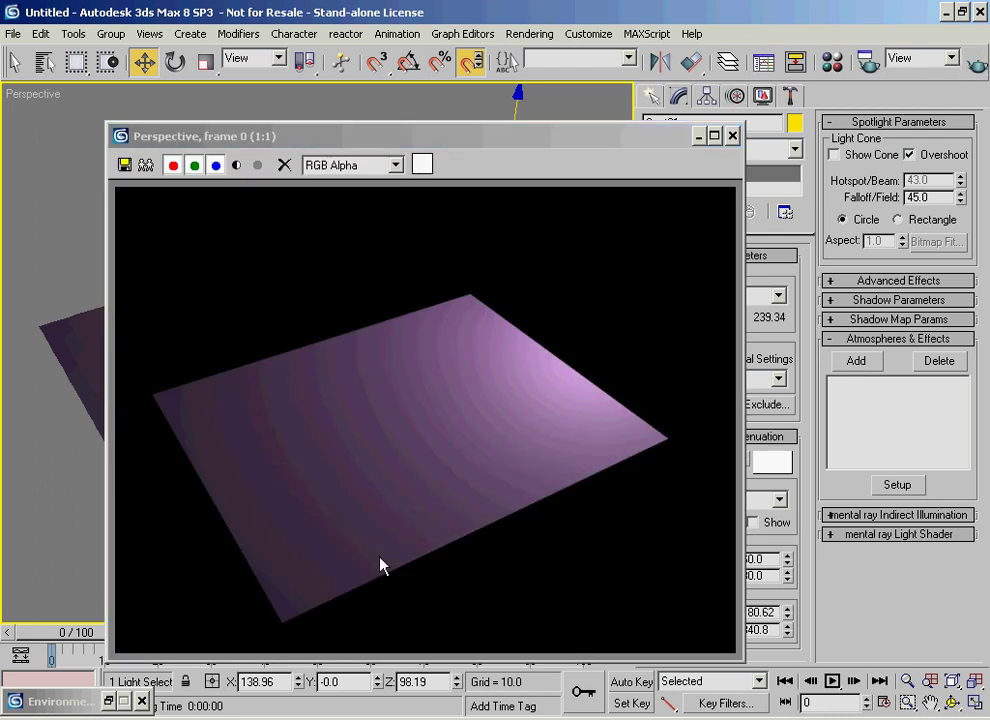
click(733, 138)
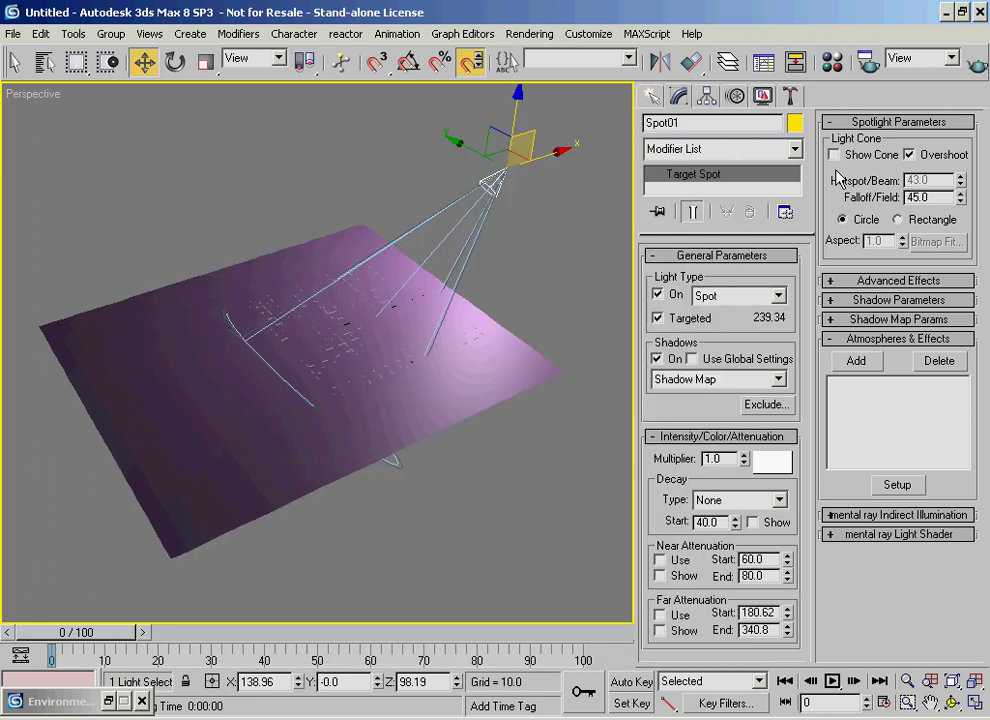
Turn off Overshoot, reduce the spotlight's Hotspot/Beam to about 13.2 and render the softened light edge on the plane
click(909, 155)
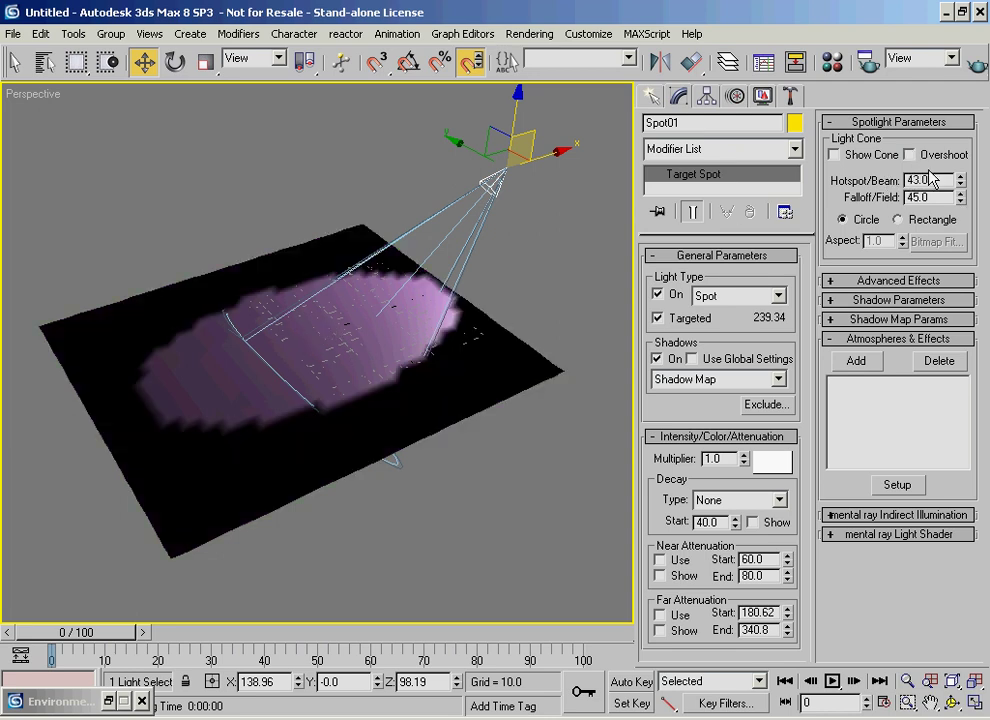
drag(961, 186, 967, 466)
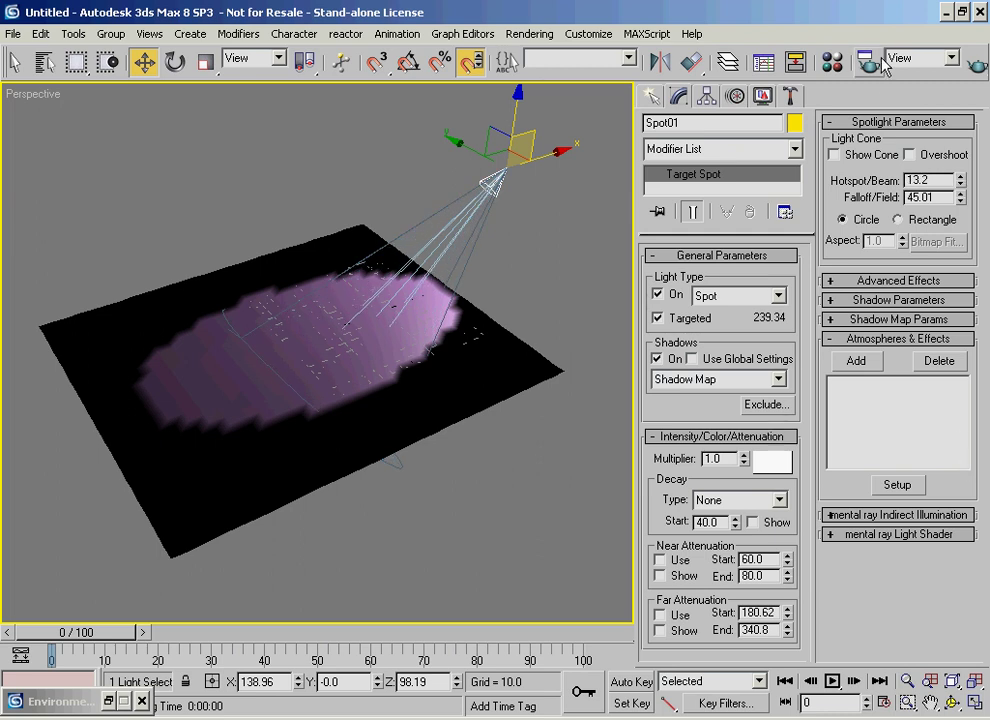
click(970, 64)
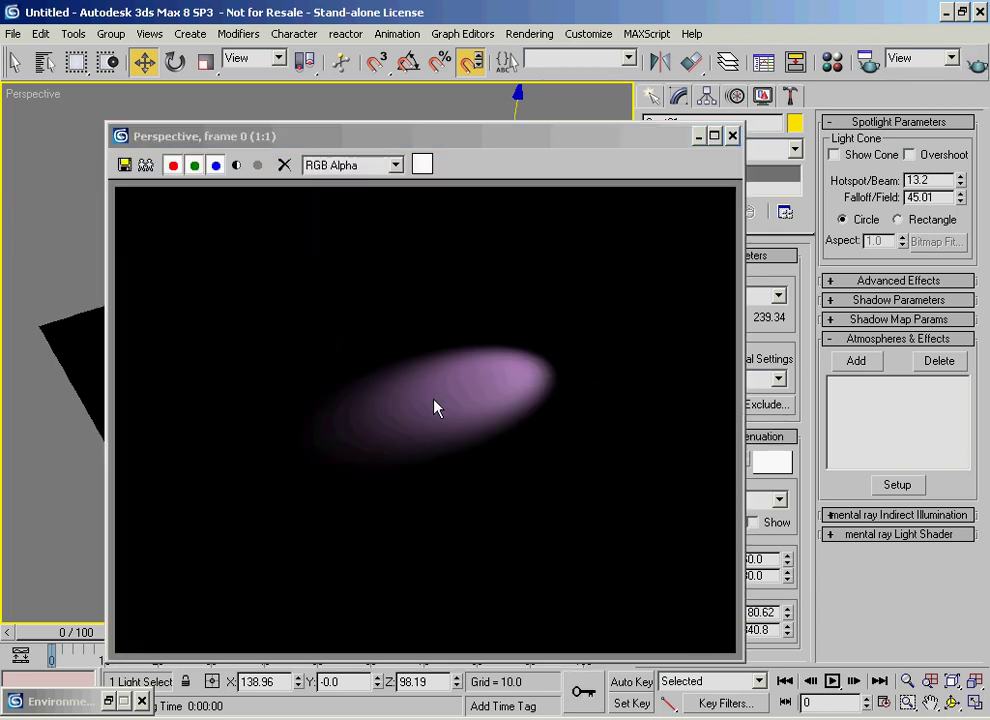
double_click(932, 179)
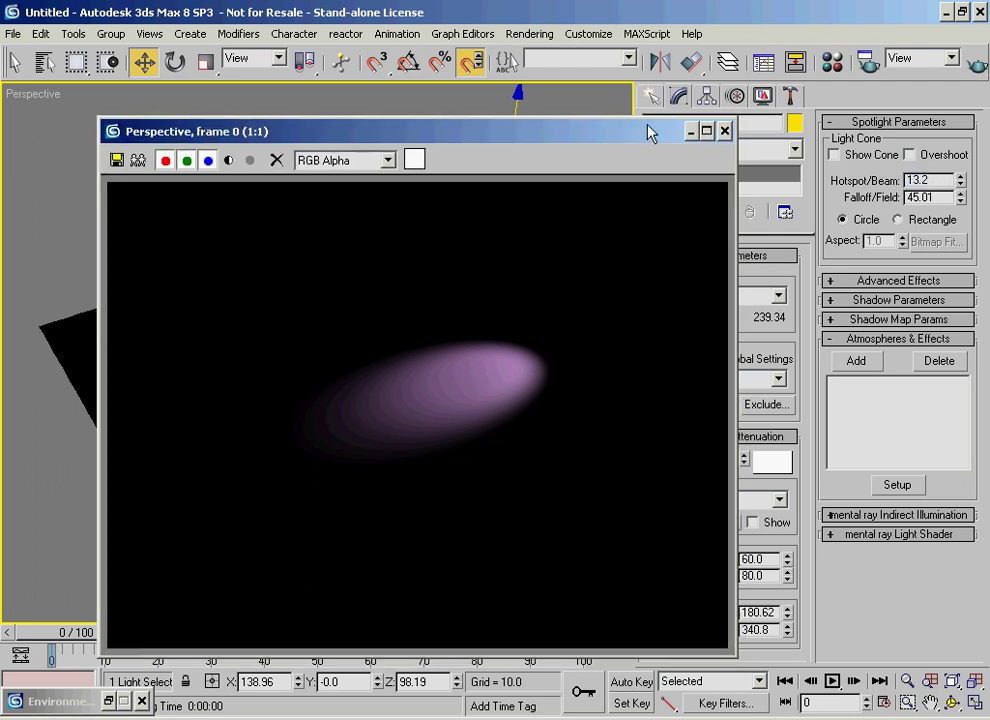
Close the render and turn on Overshoot for the spotlight with the narrowed hotspot
click(732, 135)
click(909, 154)
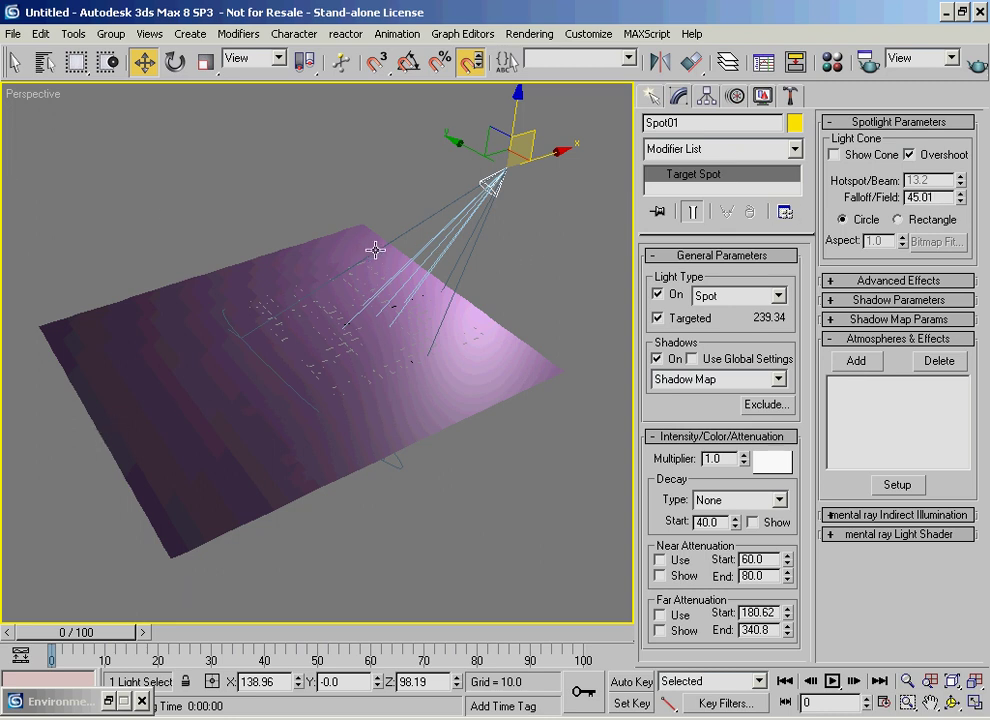
Look over the spotlight's Shadow Parameters and Shadow Map Params, and leave only the shadow map settings expanded
mouse_move(960, 199)
mouse_down()
mouse_move(960, 190)
mouse_move(960, 212)
mouse_move(950, 197)
mouse_up()
click(872, 300)
click(868, 478)
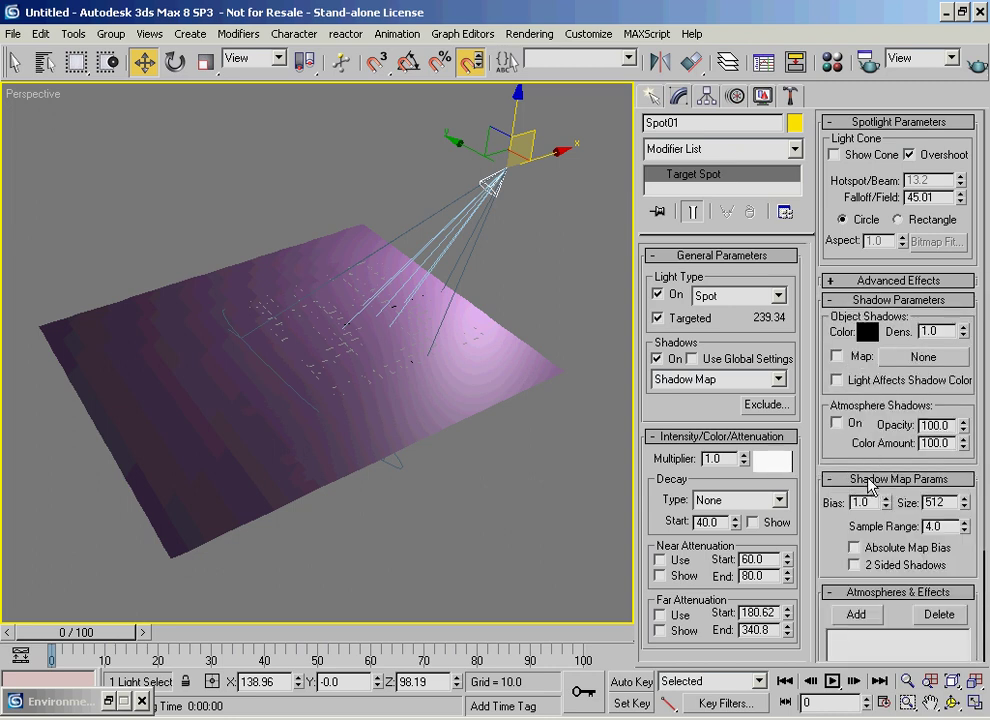
click(853, 300)
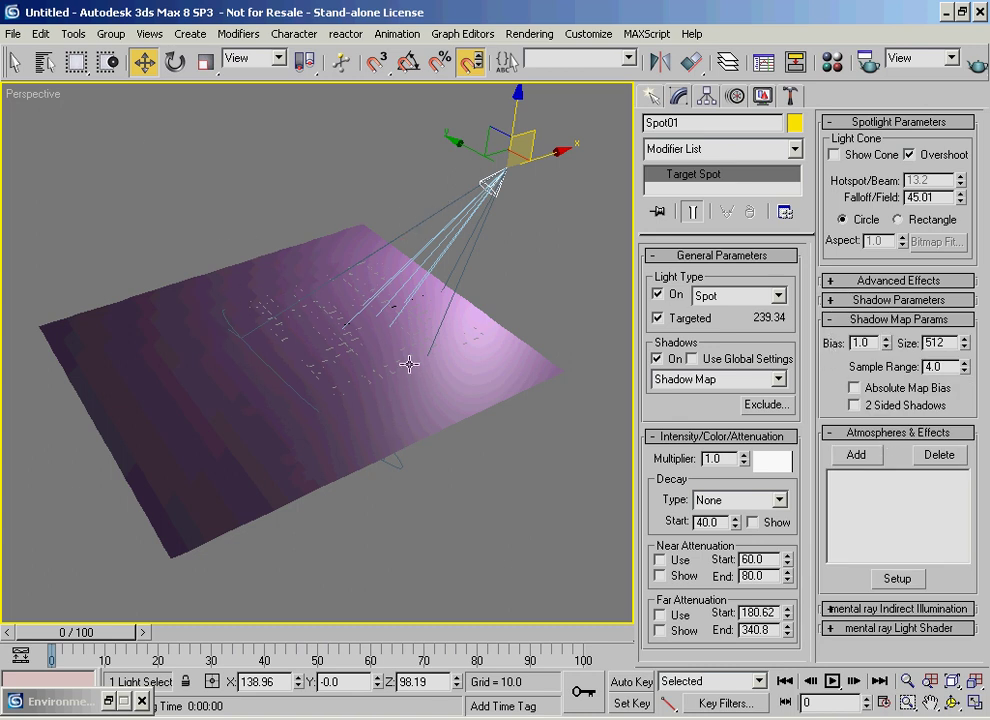
Create a teapot with a radius of about 43 on the plane, render the Perspective view and close the render
click(652, 96)
click(684, 301)
drag(272, 348, 263, 322)
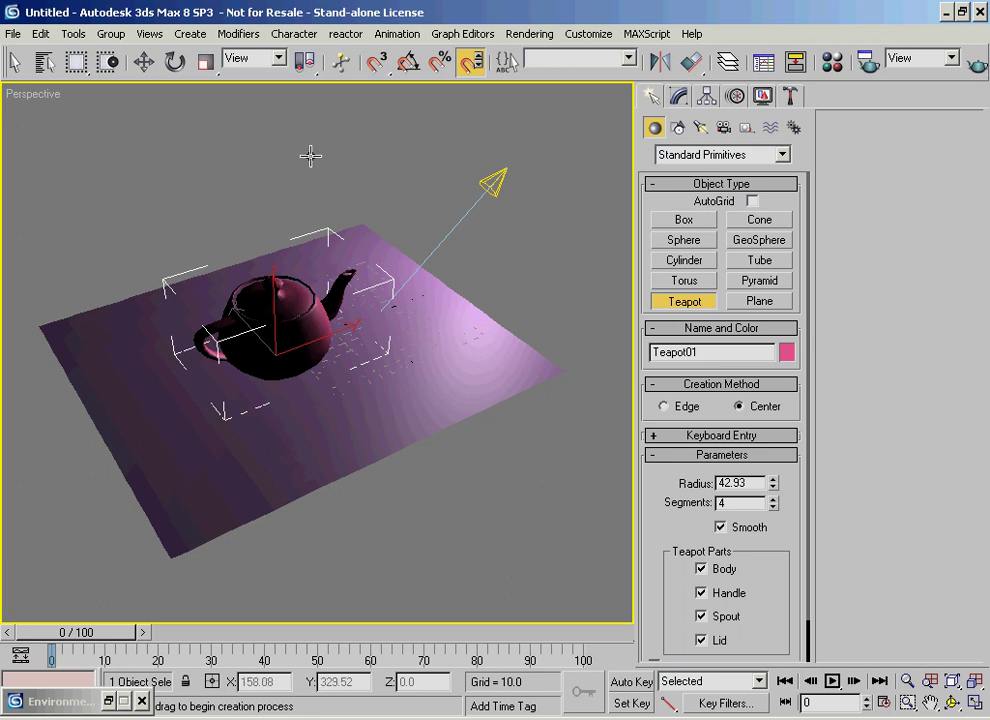
click(974, 66)
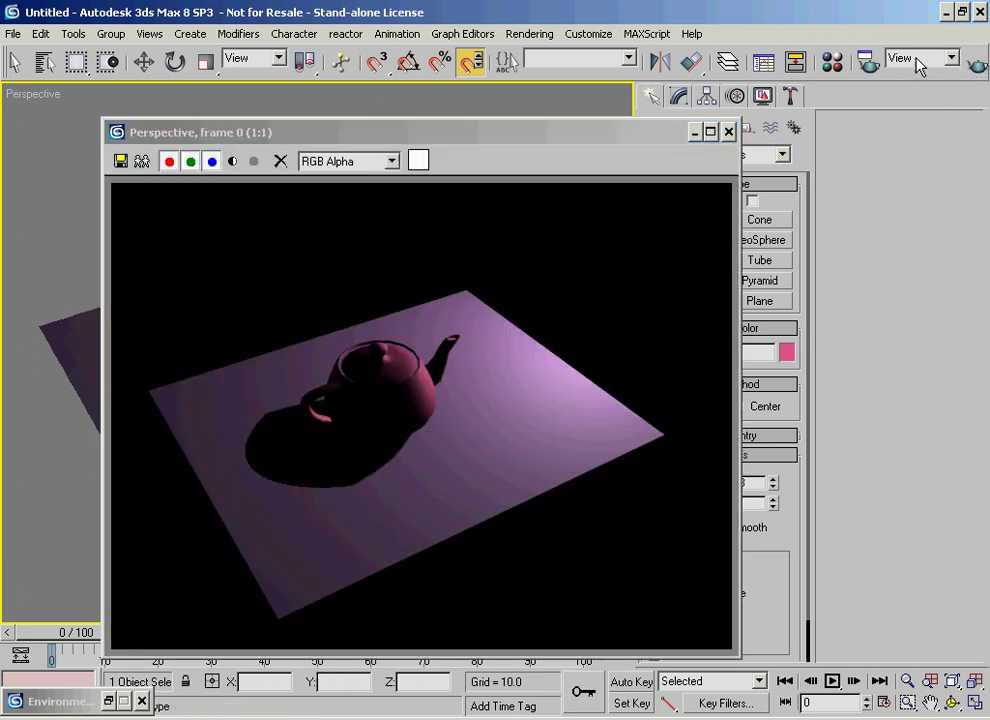
click(729, 131)
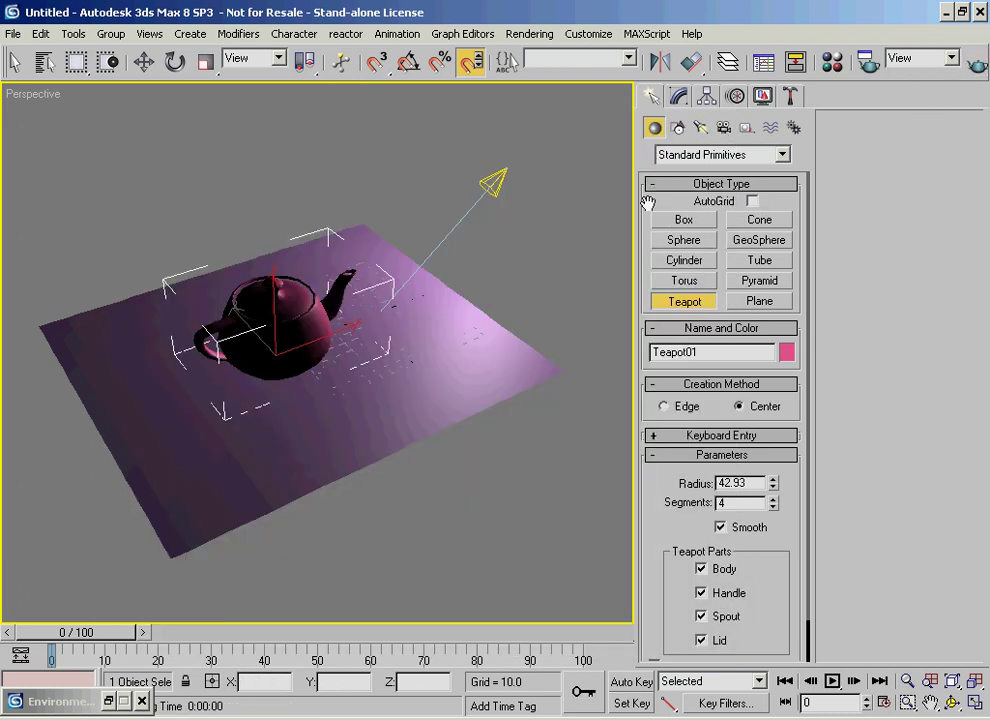
Move the teapot toward the back of the plane, render its shadow and close the render
key(w)
drag(246, 326, 243, 233)
click(974, 66)
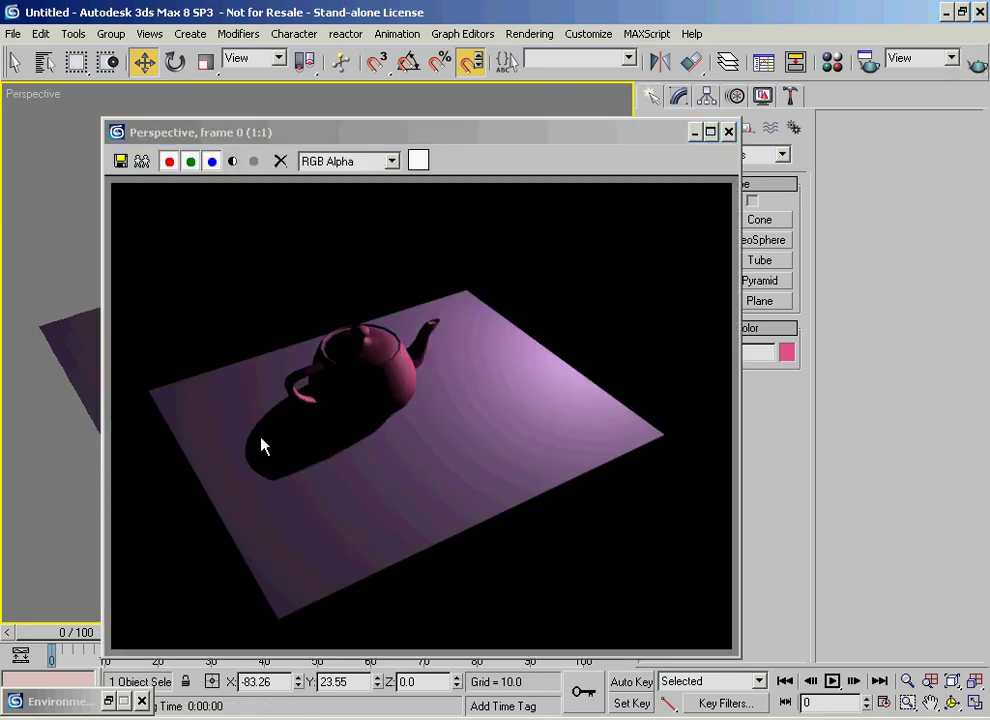
click(729, 131)
Select the target spotlight and turn on Show Cone in its light cone settings
alt+middle_drag(300, 380, 326, 435)
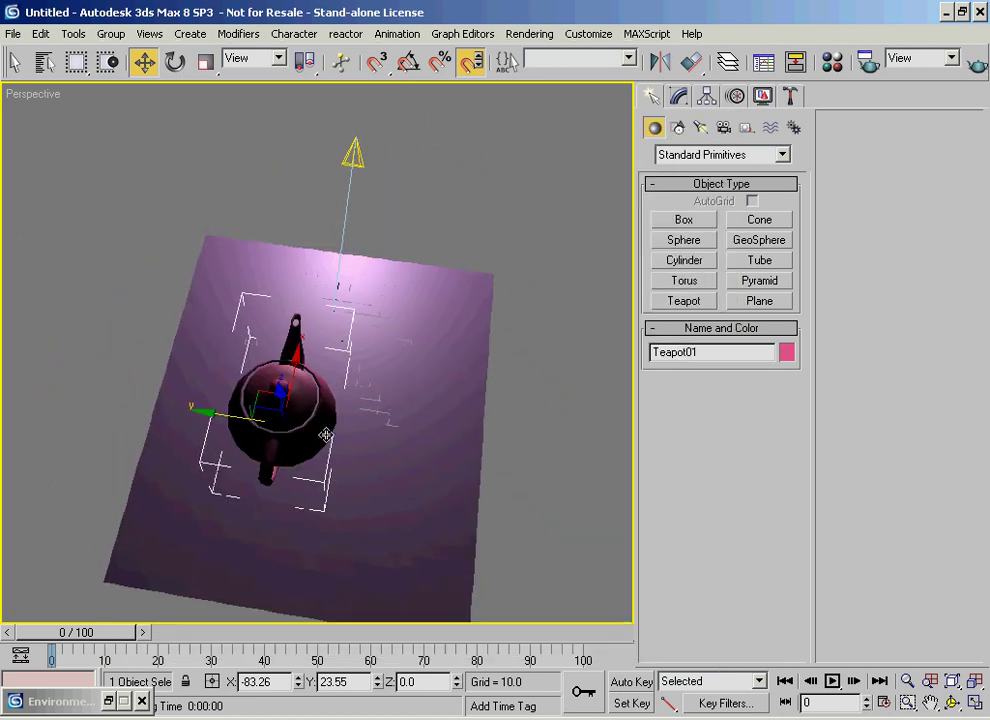
click(358, 150)
click(682, 96)
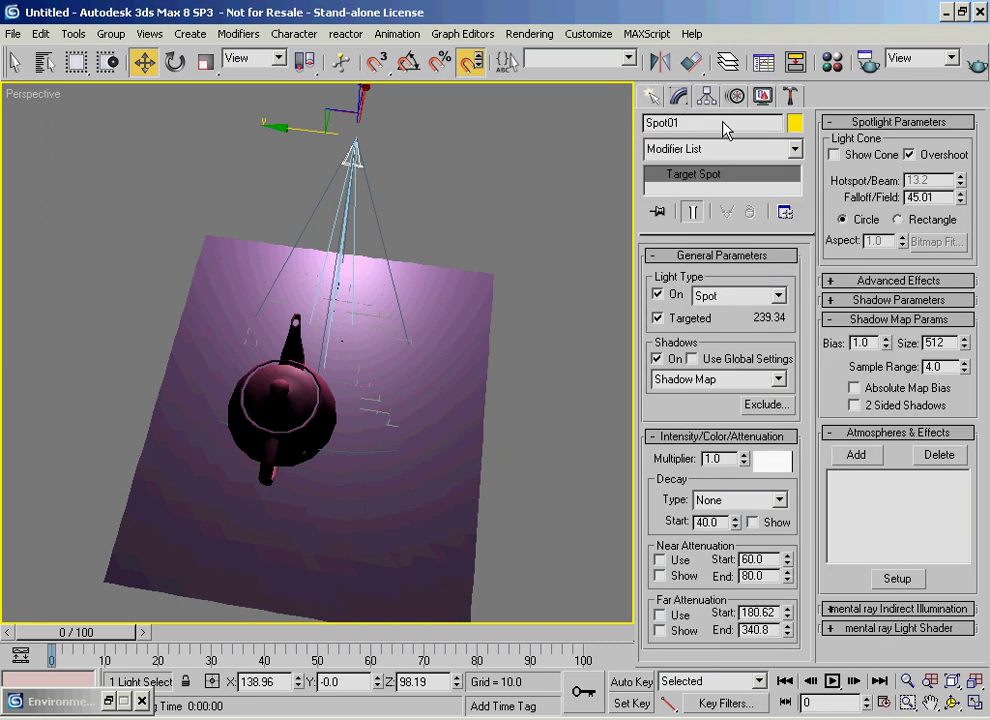
click(851, 157)
alt+middle_drag(393, 420, 482, 349)
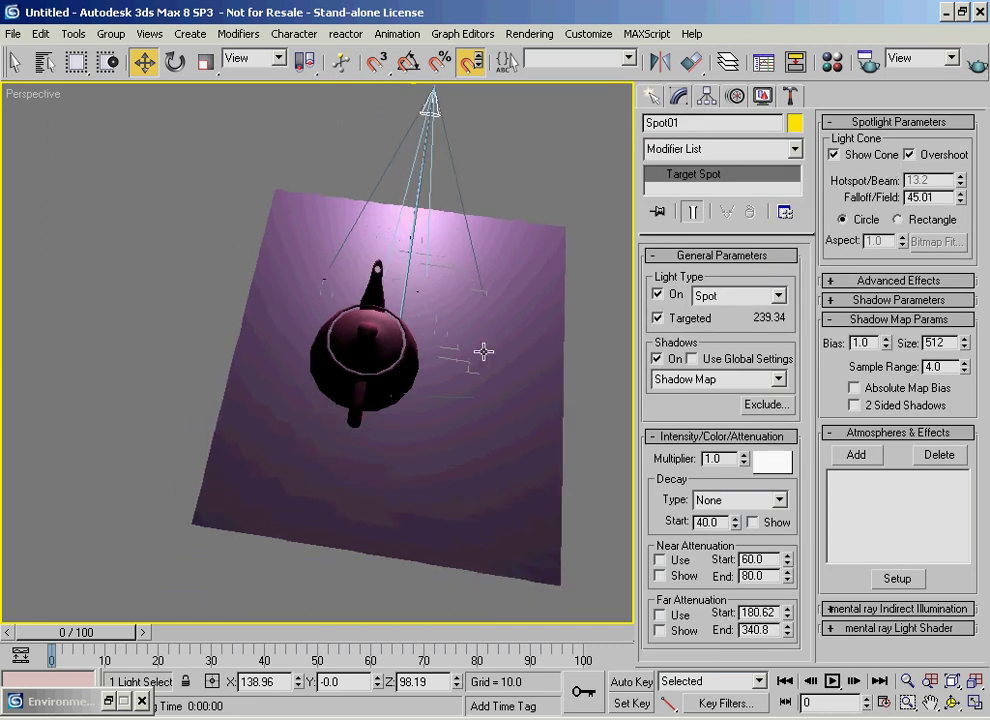
Move the teapot out of the light cone to the plane's far edge and reselect the spotlight
click(370, 363)
alt+middle_drag(370, 363, 395, 365)
drag(395, 365, 464, 337)
alt+middle_drag(464, 337, 547, 392)
drag(372, 345, 314, 349)
alt+middle_drag(314, 349, 526, 172)
click(477, 179)
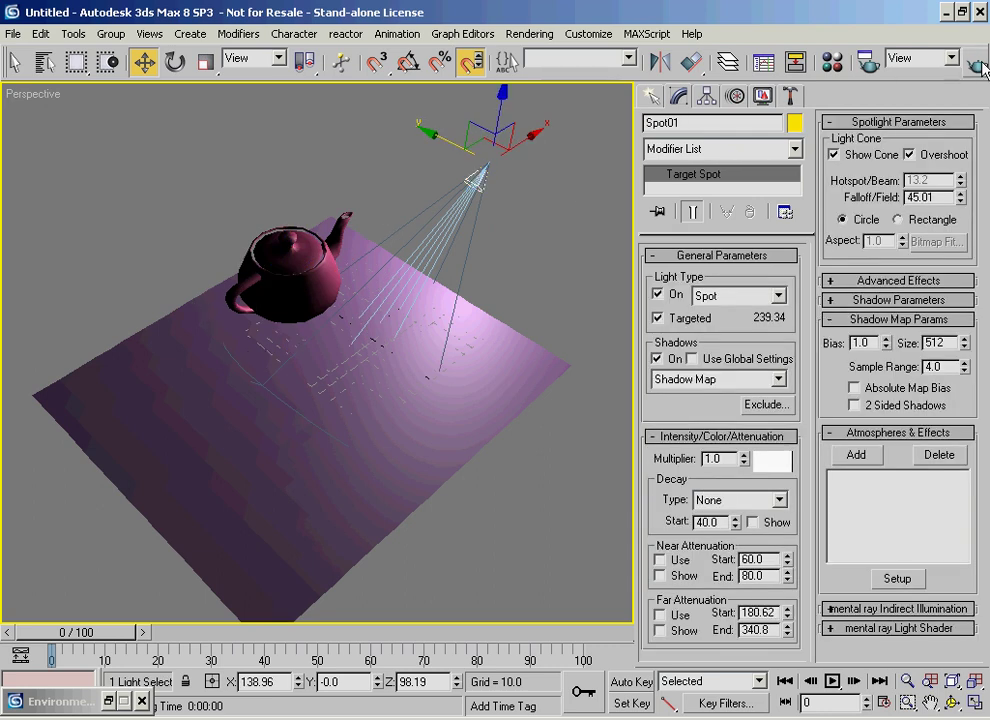
Render the Perspective view to examine the teapot's shadow with Overshoot on, and collapse the shadow map settings
click(975, 64)
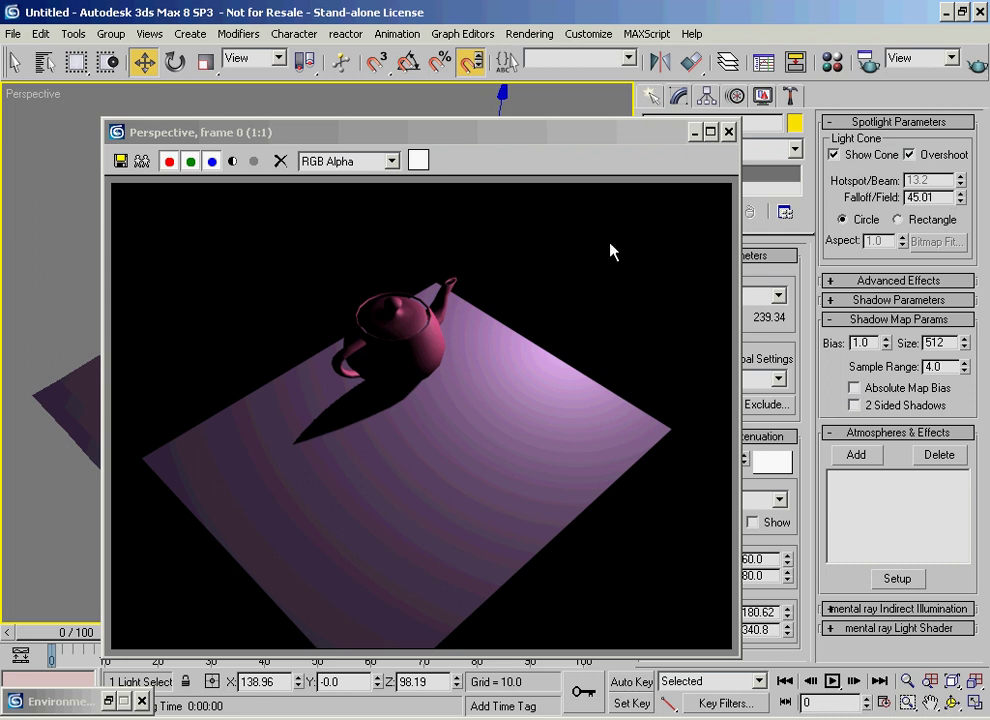
drag(533, 150, 521, 168)
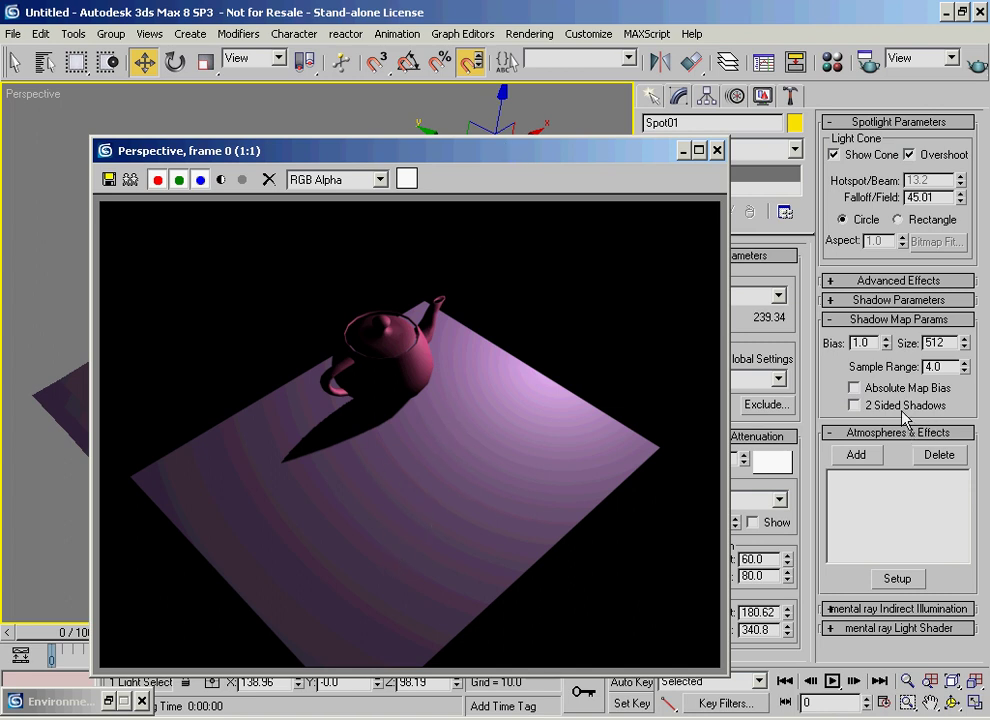
click(875, 324)
drag(617, 155, 543, 310)
Turn off Overshoot for the spotlight and minimize the render window
click(930, 160)
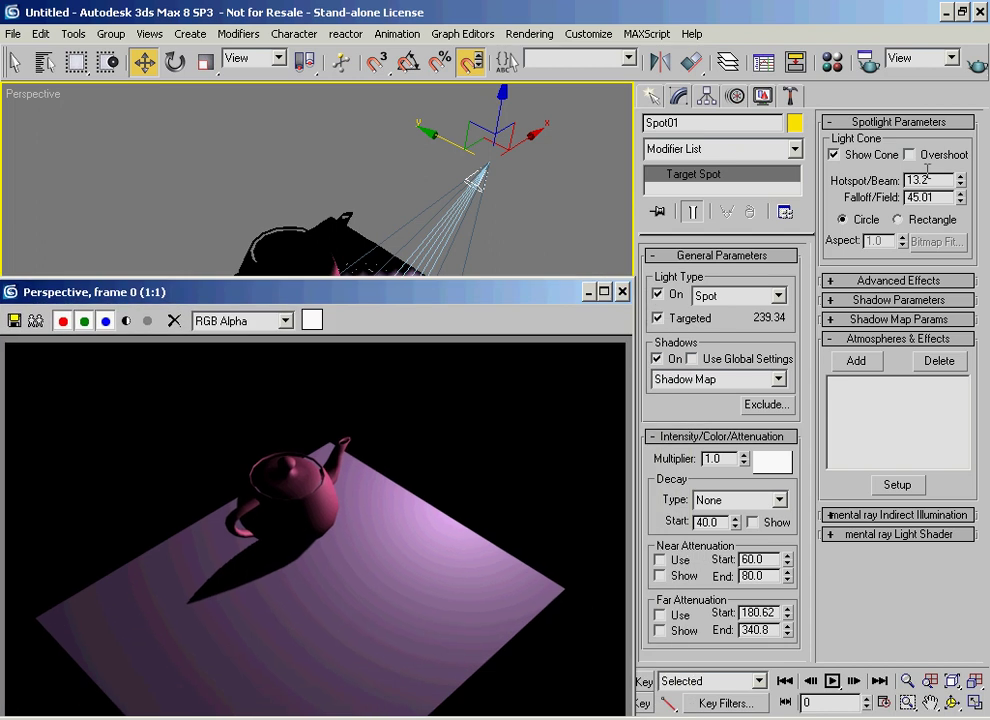
click(586, 293)
click(588, 292)
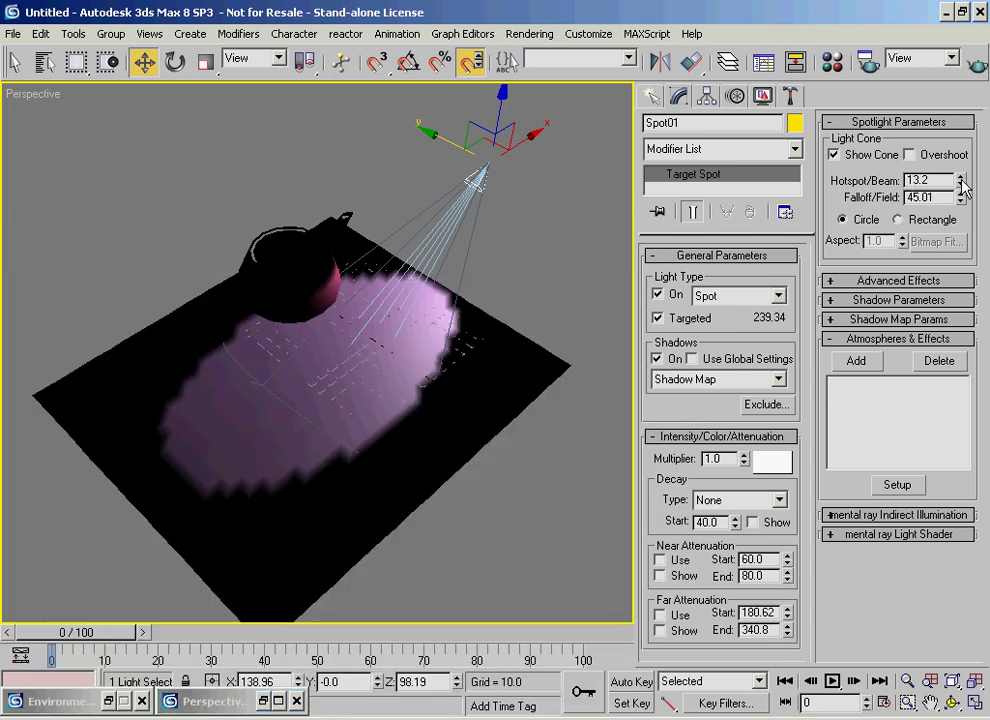
Move the teapot back into the spotlight's pool of light on the plane and reselect the spotlight
alt+middle_drag(450, 303, 325, 265)
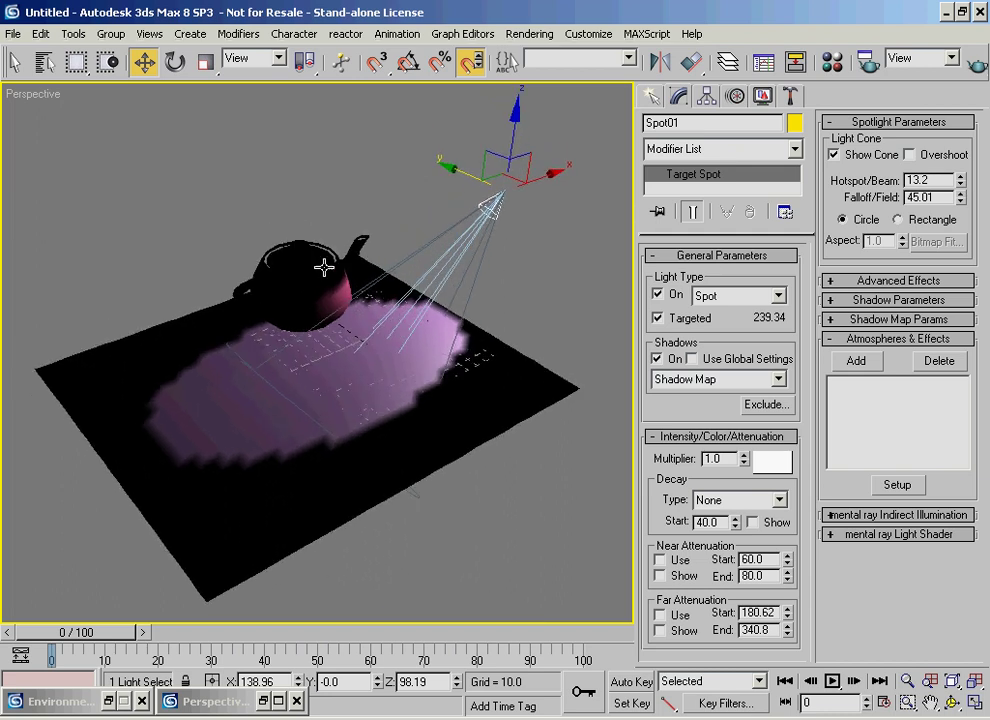
click(293, 249)
drag(275, 293, 304, 353)
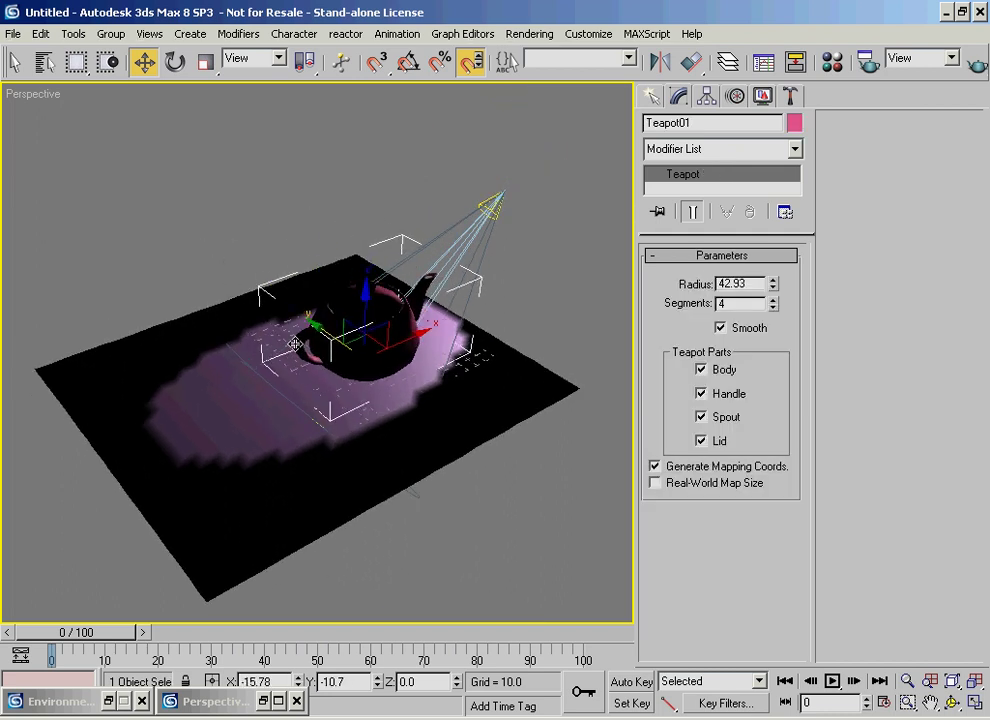
alt+middle_drag(315, 337, 359, 358)
drag(359, 358, 272, 402)
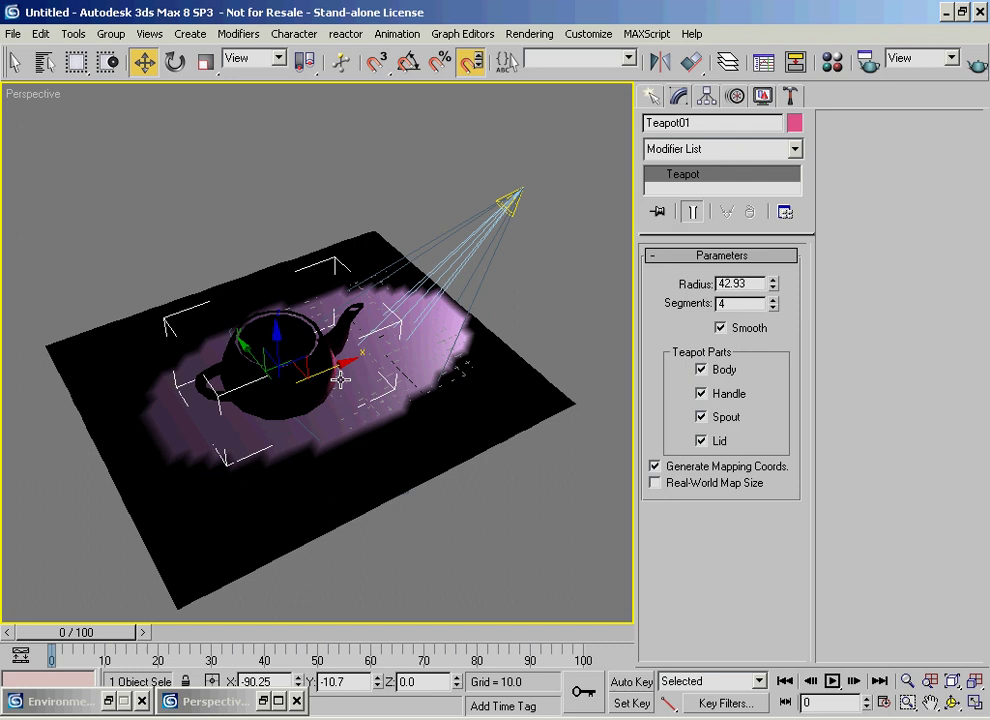
click(518, 210)
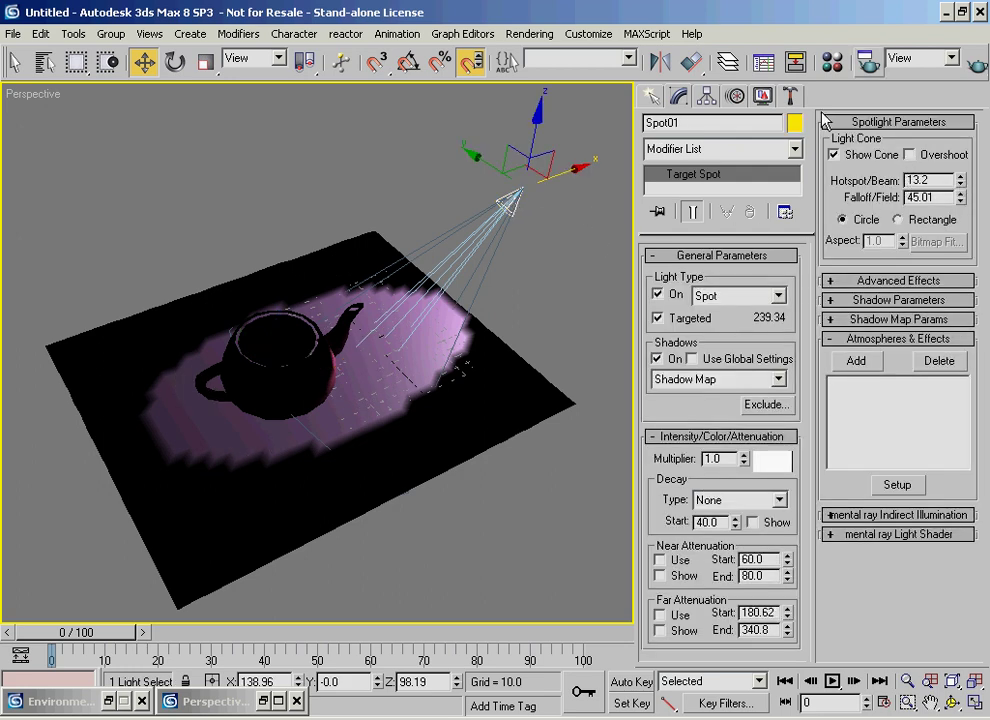
Render the Perspective view to examine how the light cone falls on the teapot with Overshoot off
click(977, 66)
drag(278, 298, 280, 133)
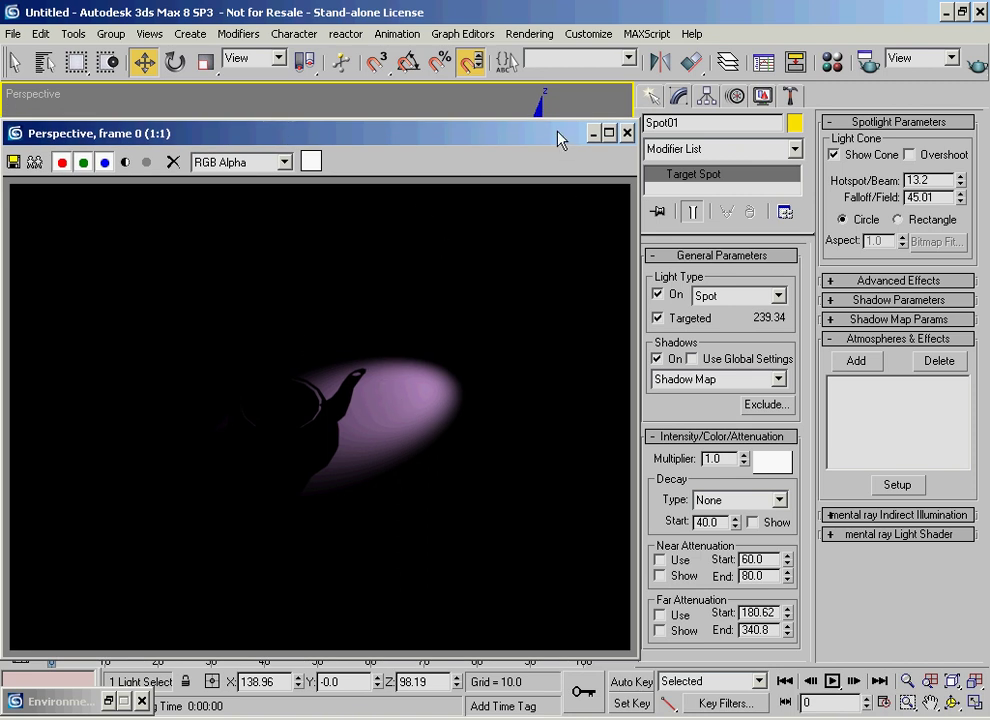
drag(560, 140, 557, 132)
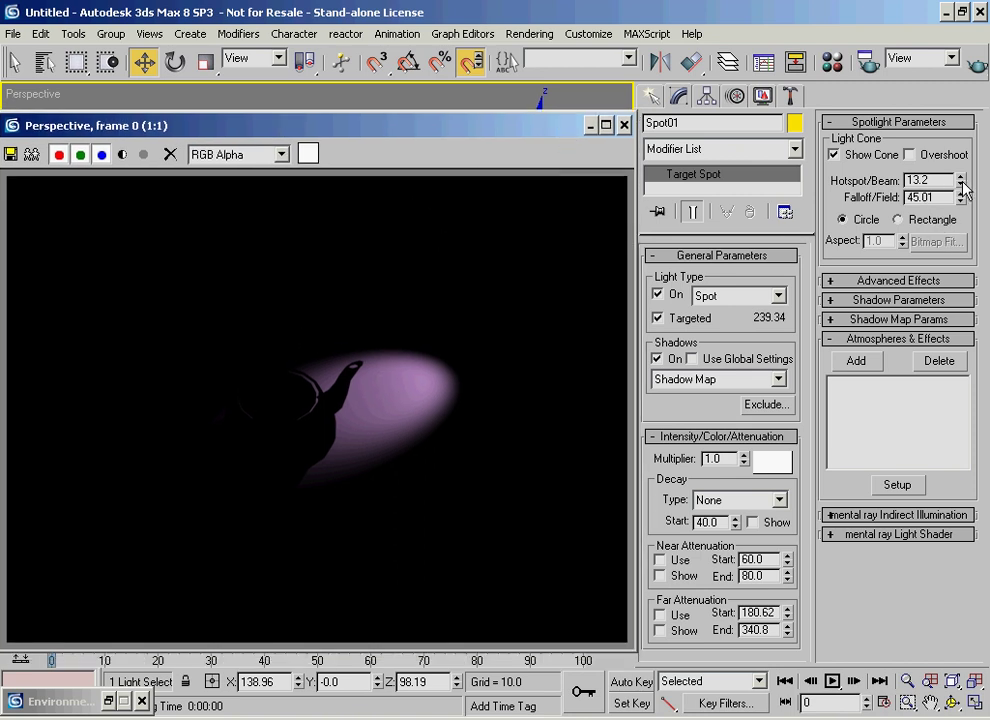
Reduce the spotlight's Hotspot/Beam to 1.6 and render the Perspective view again
drag(962, 184, 961, 200)
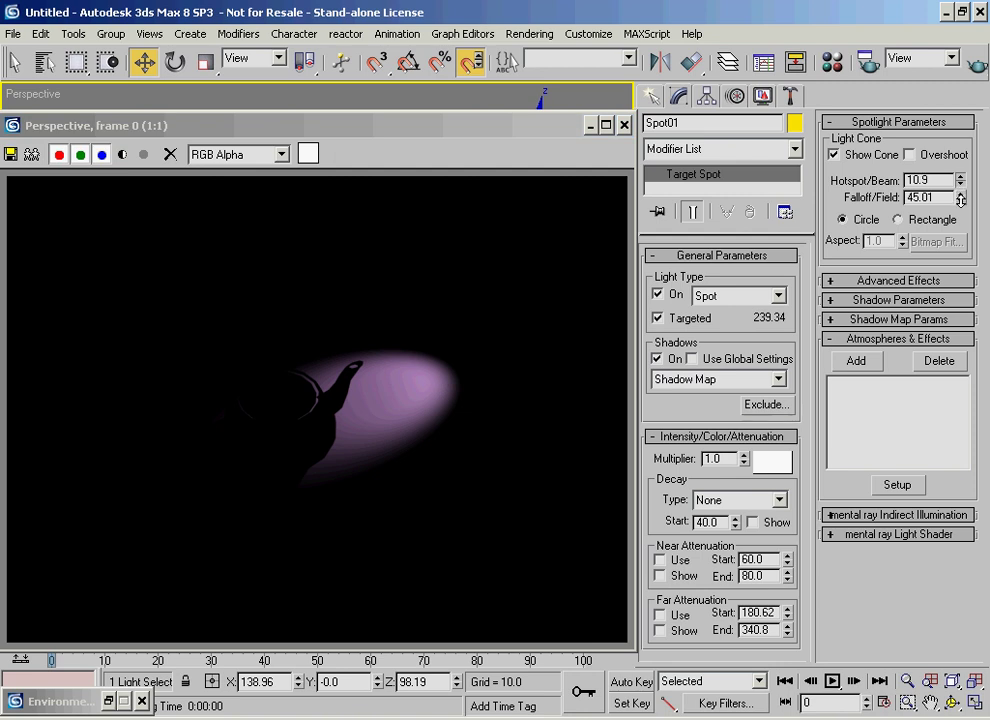
drag(960, 184, 960, 285)
click(970, 64)
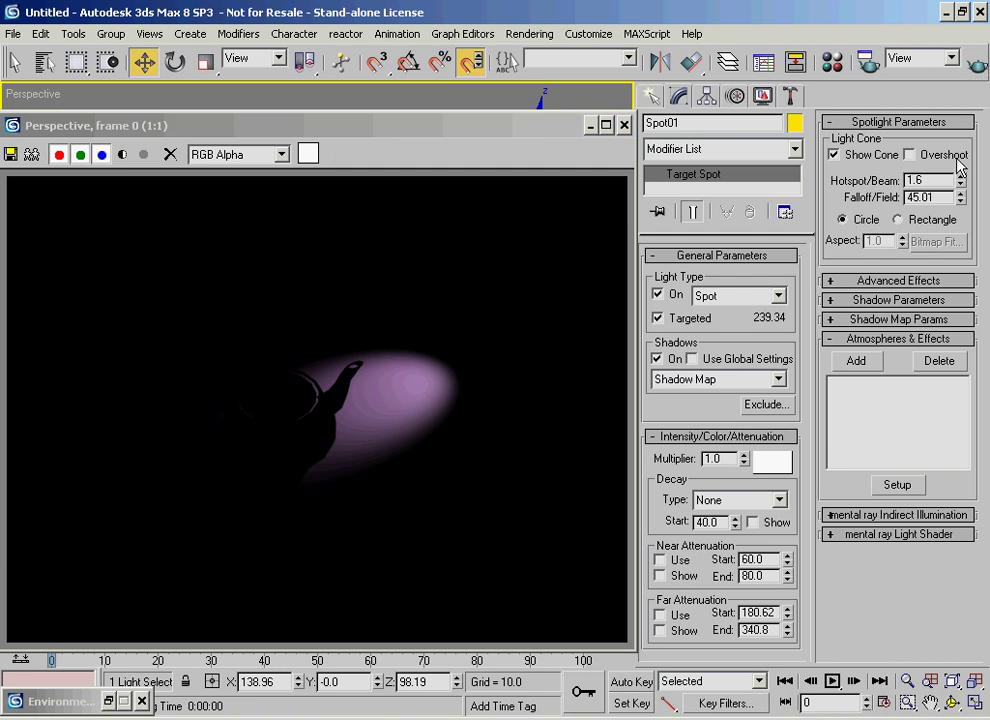
Increase the spotlight's Falloff/Field to about 60.4, render the softened light pool and close the render
drag(960, 200, 962, 90)
click(970, 64)
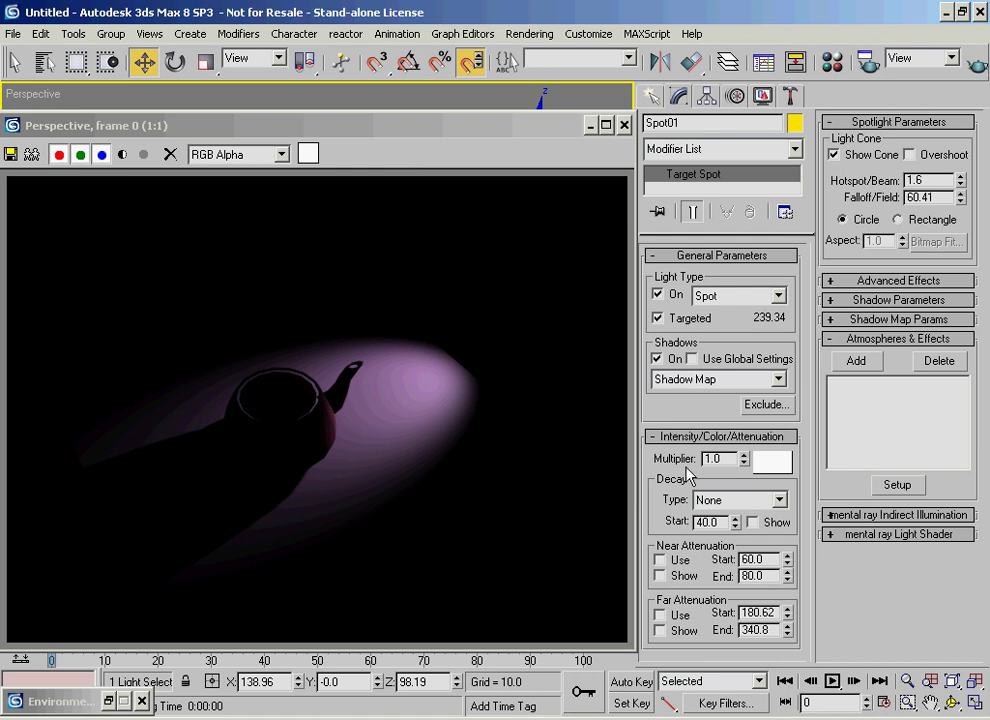
mouse_move(447, 106)
mouse_down()
mouse_move(464, 625)
mouse_move(478, 668)
mouse_up()
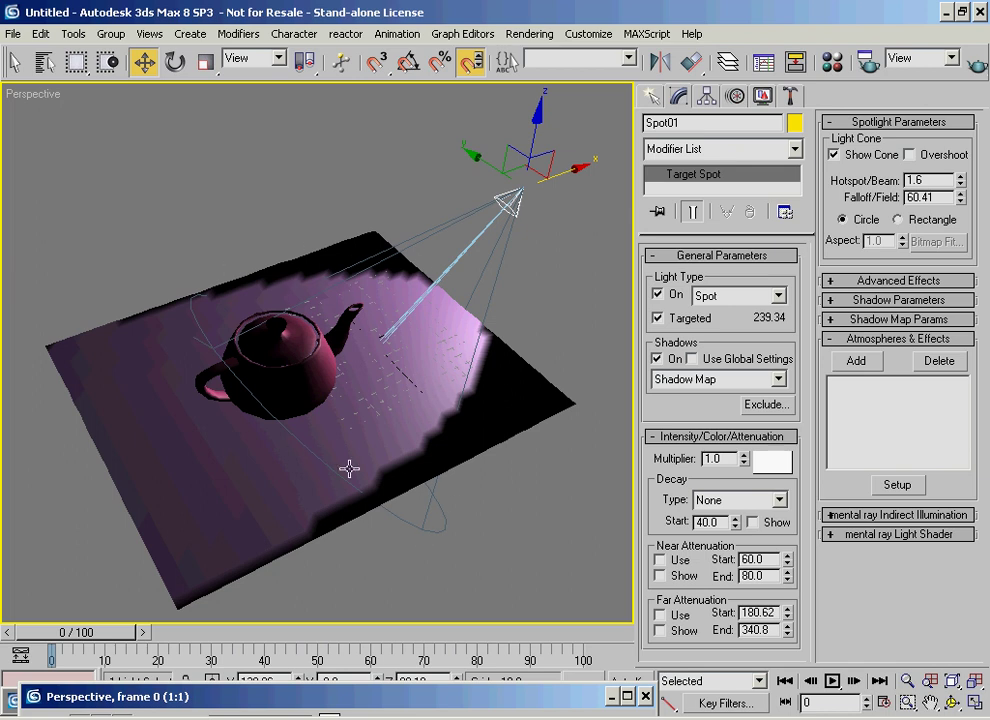
drag(442, 700, 451, 219)
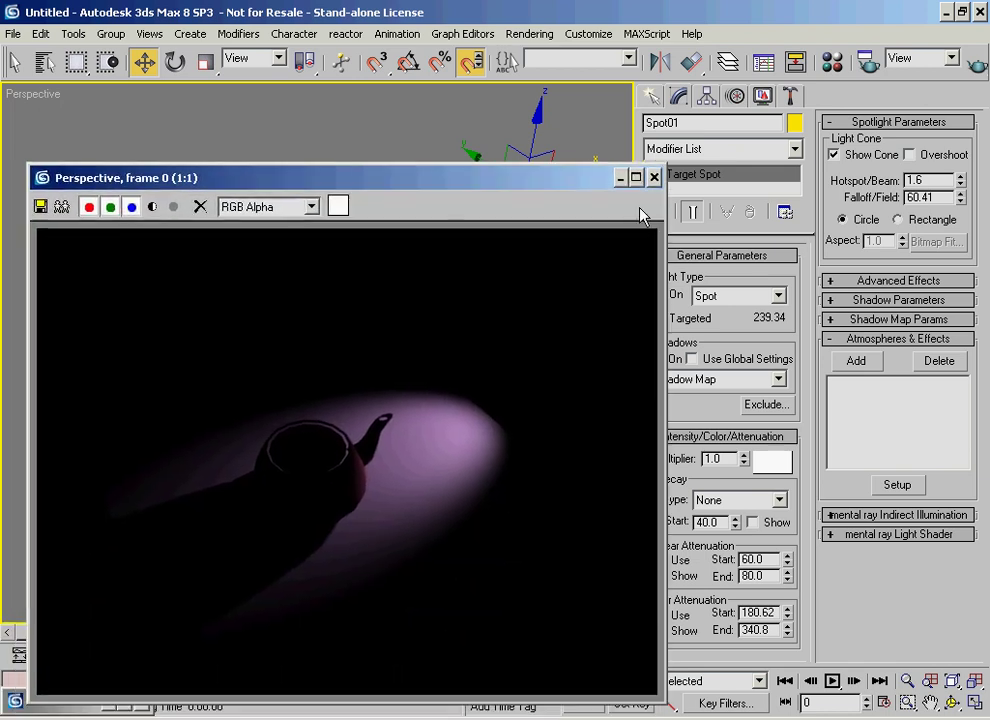
click(654, 178)
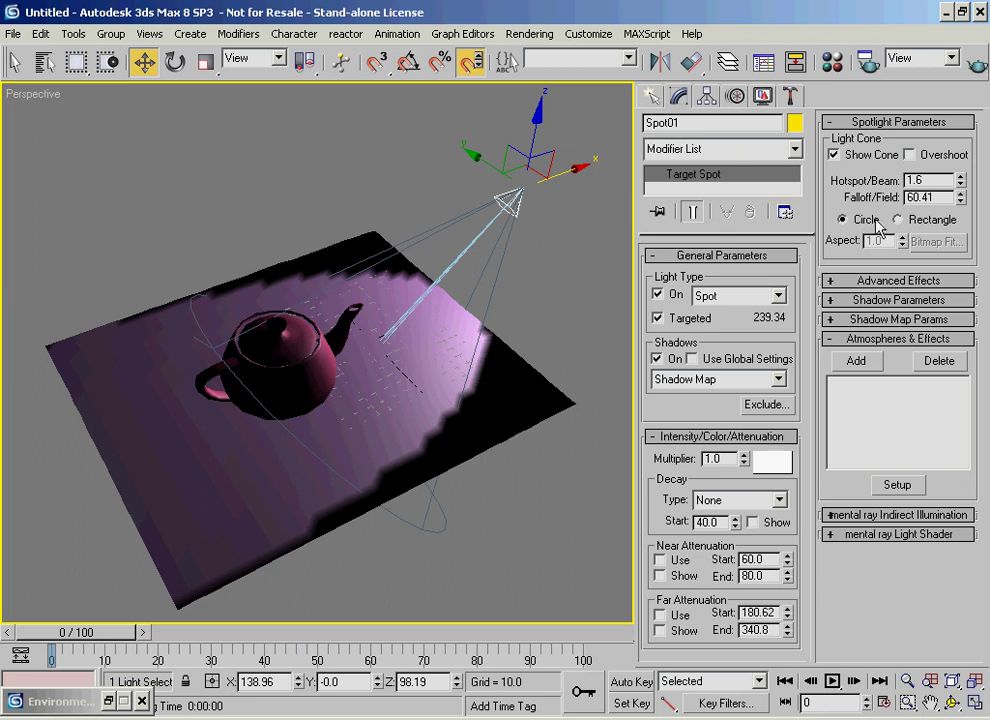
Inspect the spotlight's circular cone from several angles and change its shape to Rectangle
alt+middle_drag(365, 385, 347, 307)
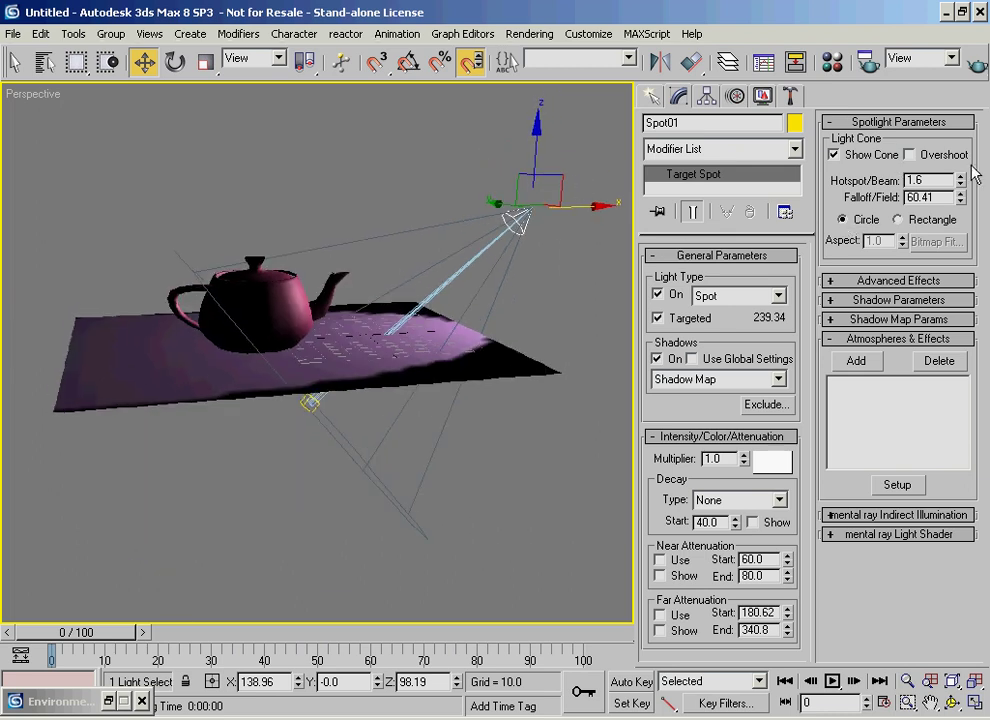
alt+middle_drag(330, 245, 535, 257)
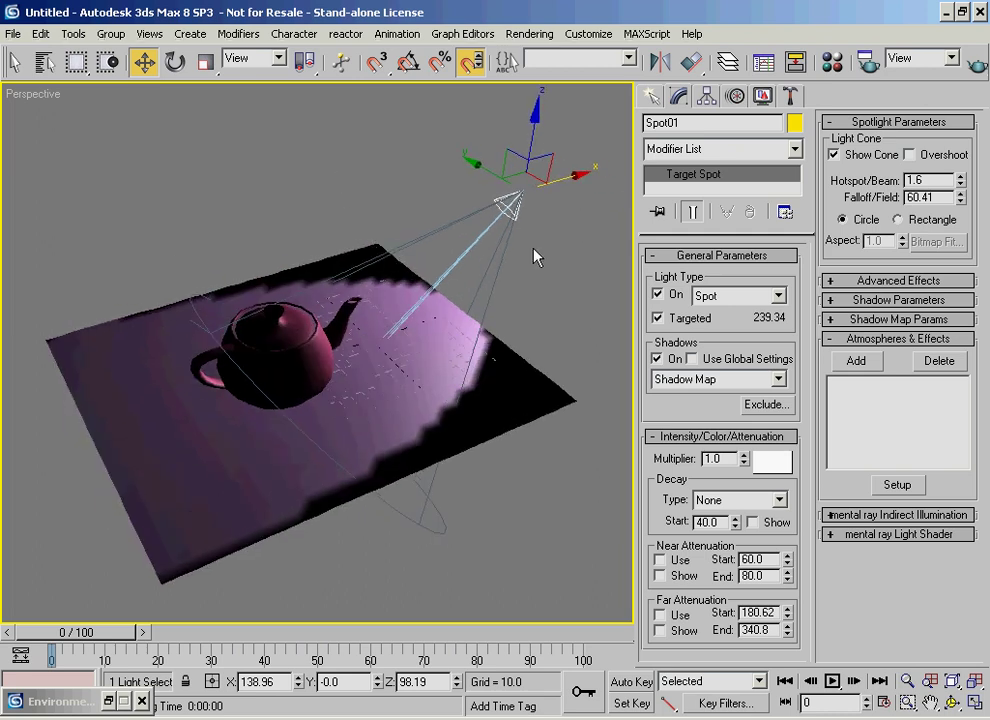
click(897, 219)
mouse_move(600, 420)
alt+middle_down()
mouse_move(335, 455)
mouse_move(354, 415)
mouse_move(341, 397)
alt+middle_up()
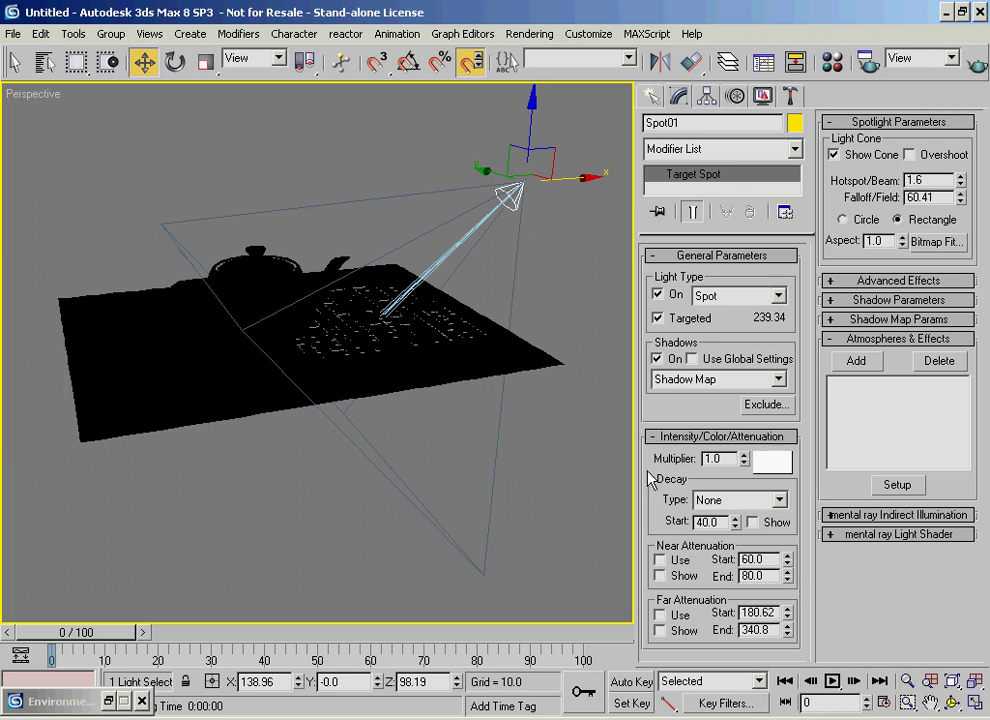
Expand Advanced Effects and look over the Affect Surfaces and Projector Map options alongside the Bitmap Fit setting
click(880, 280)
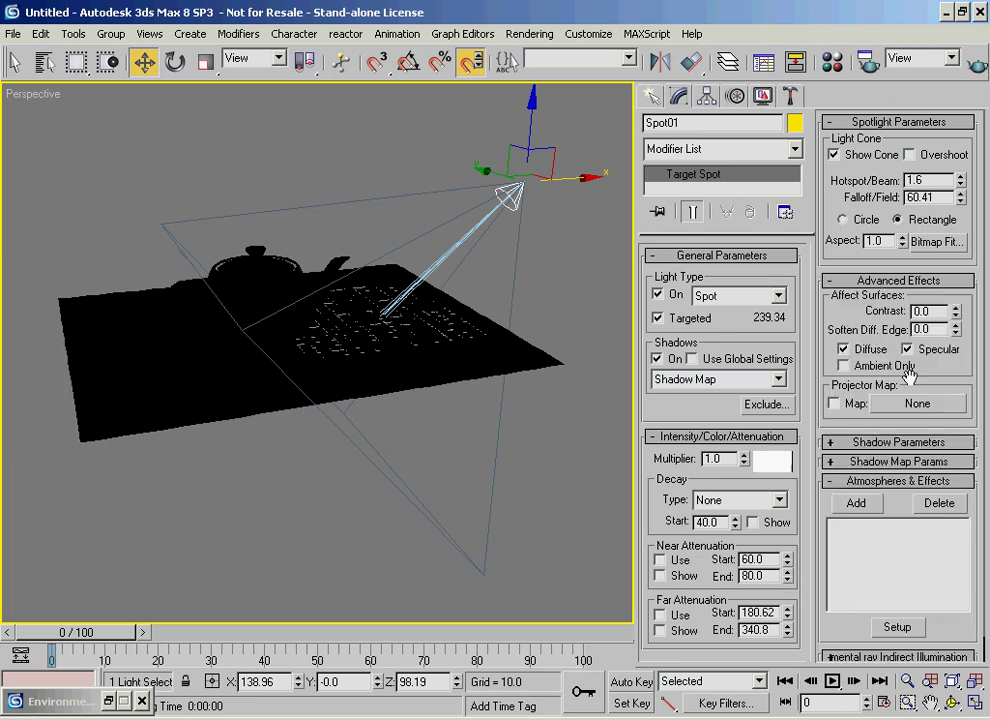
scroll(828, 345, down, 1)
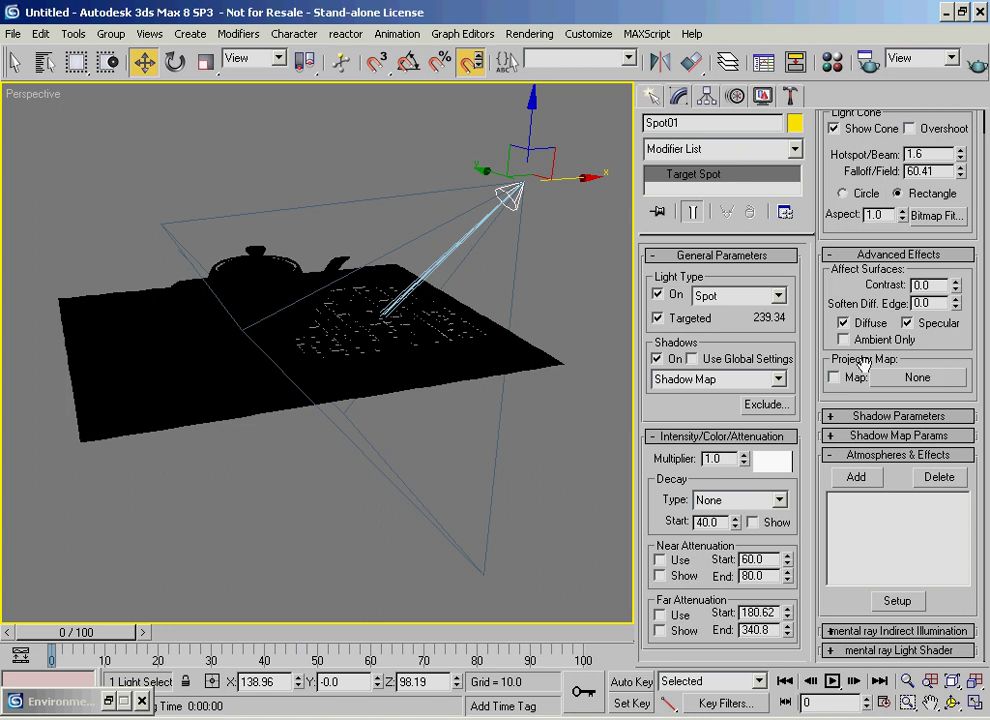
scroll(858, 199, up, 1)
drag(860, 199, 860, 197)
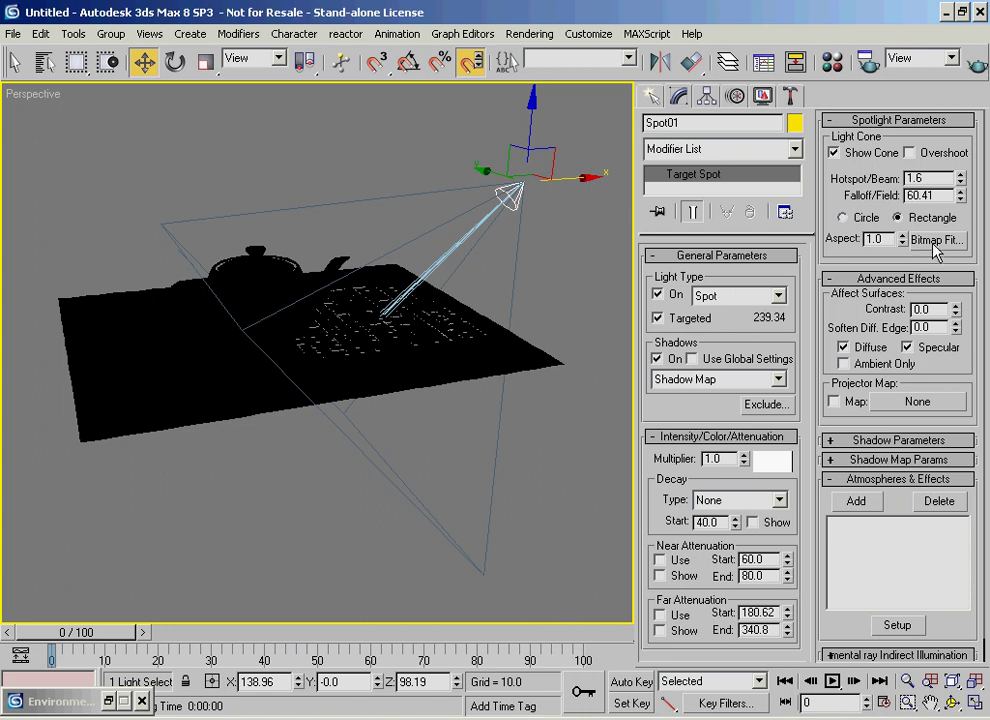
Examine the rectangular light cone from other angles and set the cone shape back to Circle
alt+middle_drag(620, 372, 385, 395)
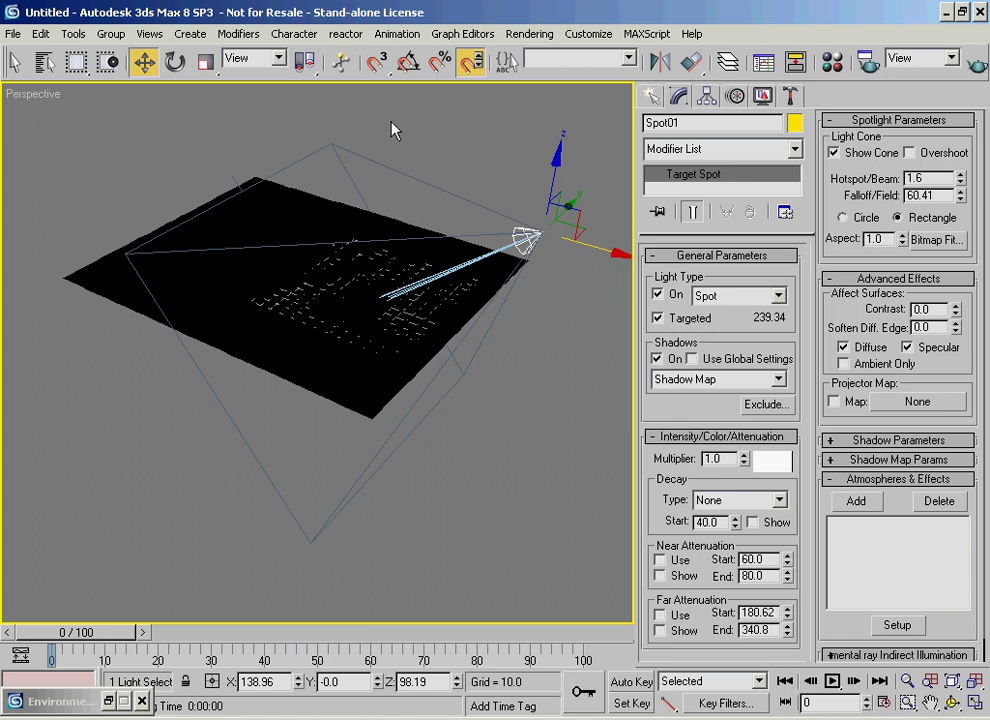
alt+middle_drag(197, 265, 289, 259)
click(842, 217)
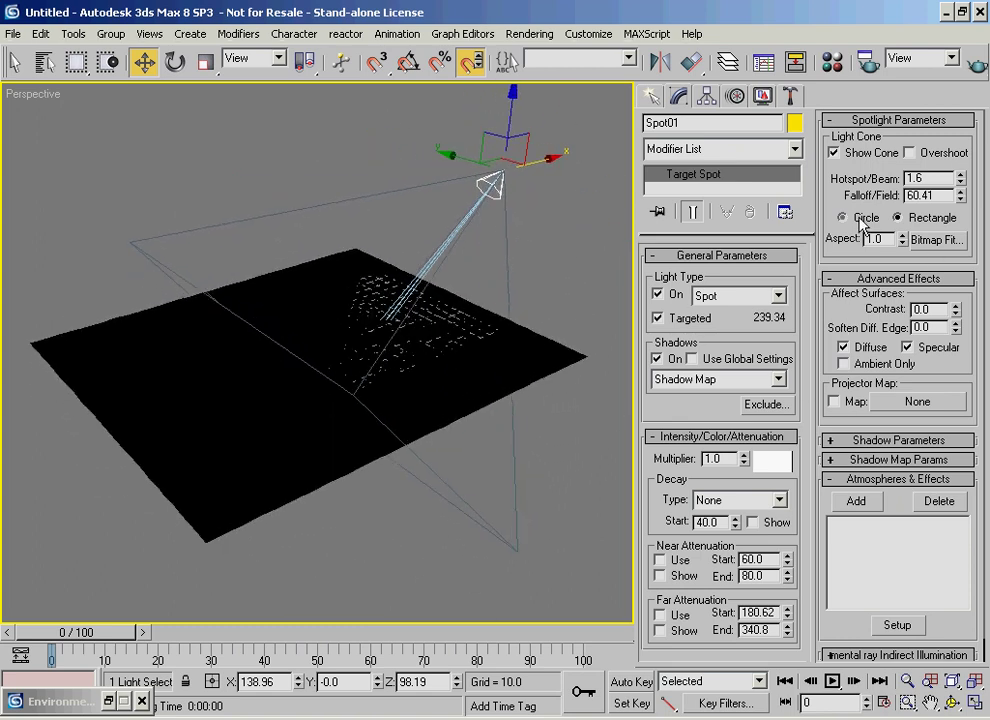
drag(859, 333, 859, 313)
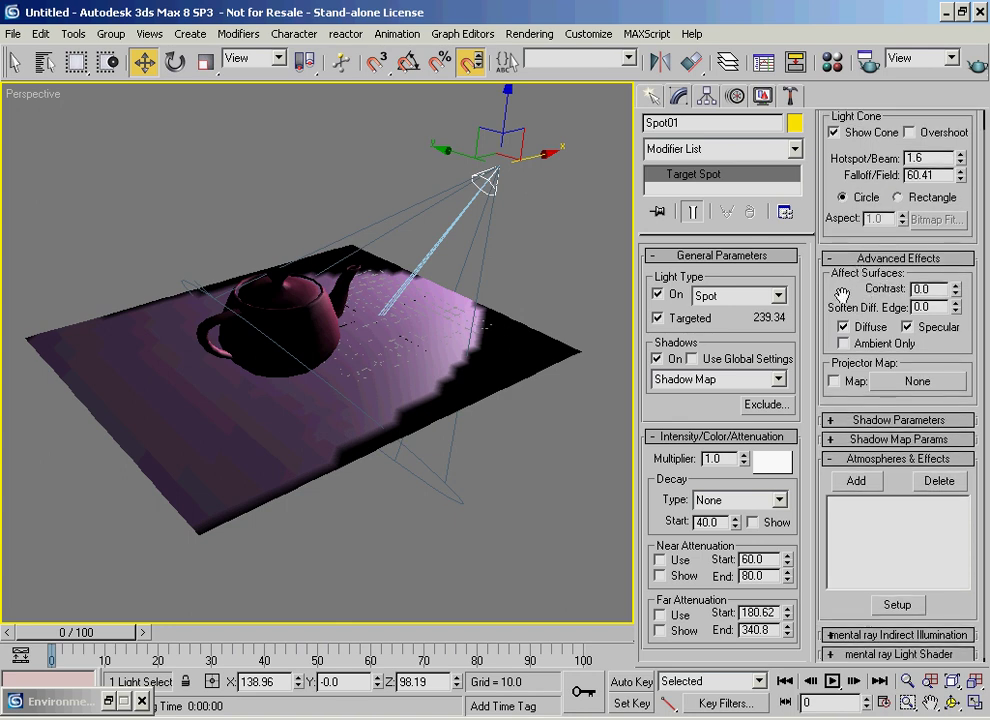
Render the spotlit teapot, raise the light's Contrast to 100, render it again and close the render
alt+middle_drag(182, 218, 413, 309)
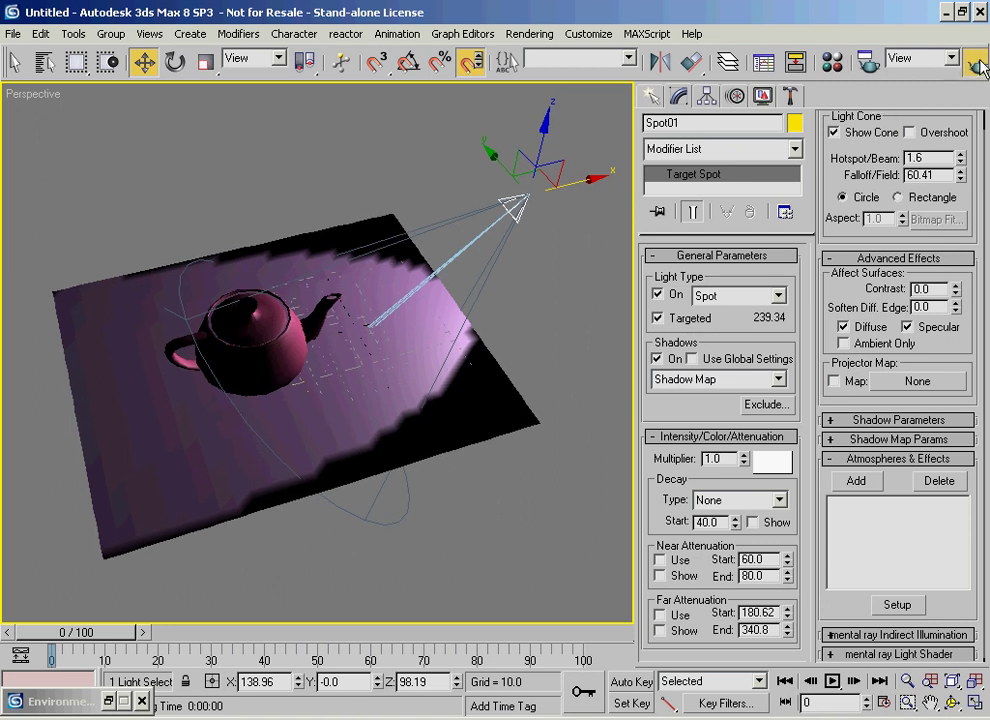
key(shift+q)
drag(955, 285, 848, 569)
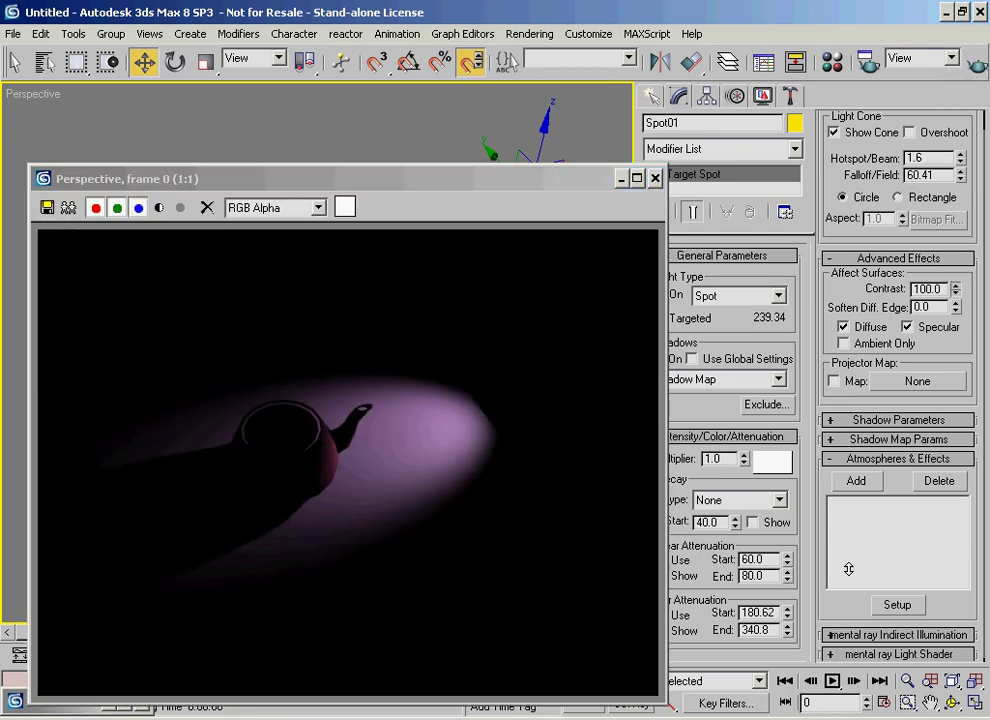
click(973, 67)
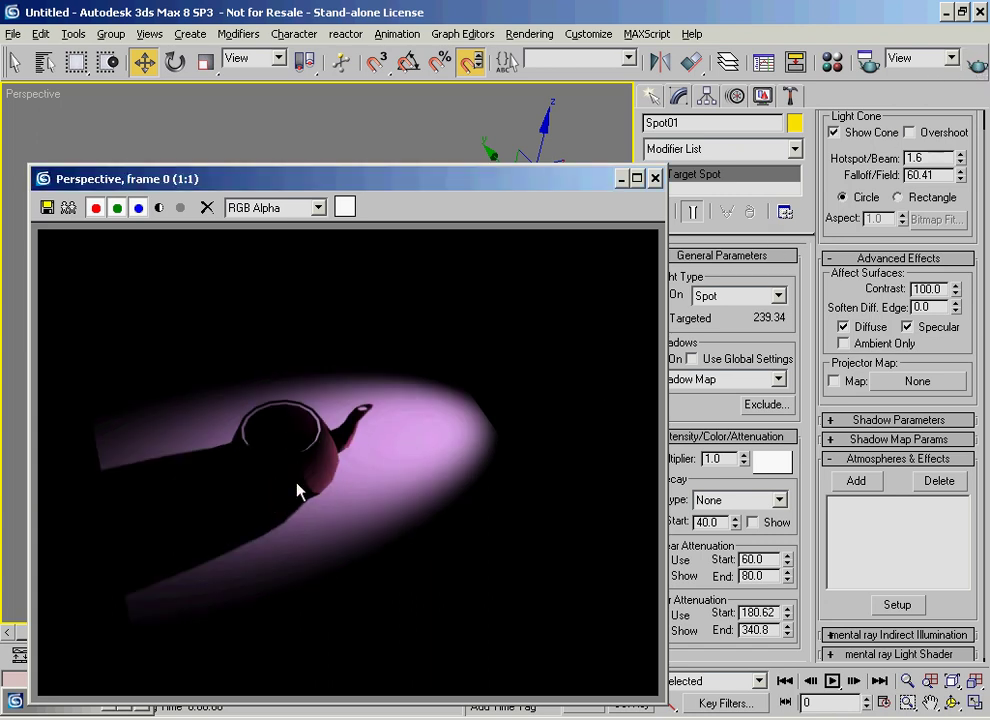
click(655, 178)
Render a close-up of the teapot, reset the light's Contrast to 0 and render the same view for comparison
scroll(250, 395, up, 5)
middle_drag(247, 387, 381, 462)
click(964, 62)
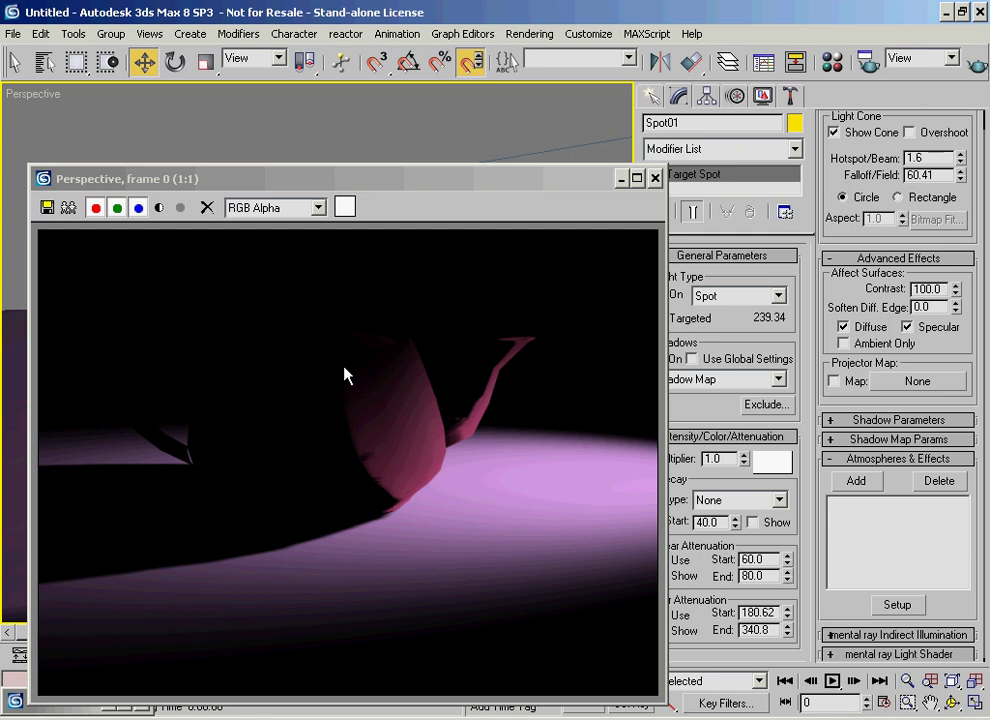
right_click(956, 290)
click(972, 64)
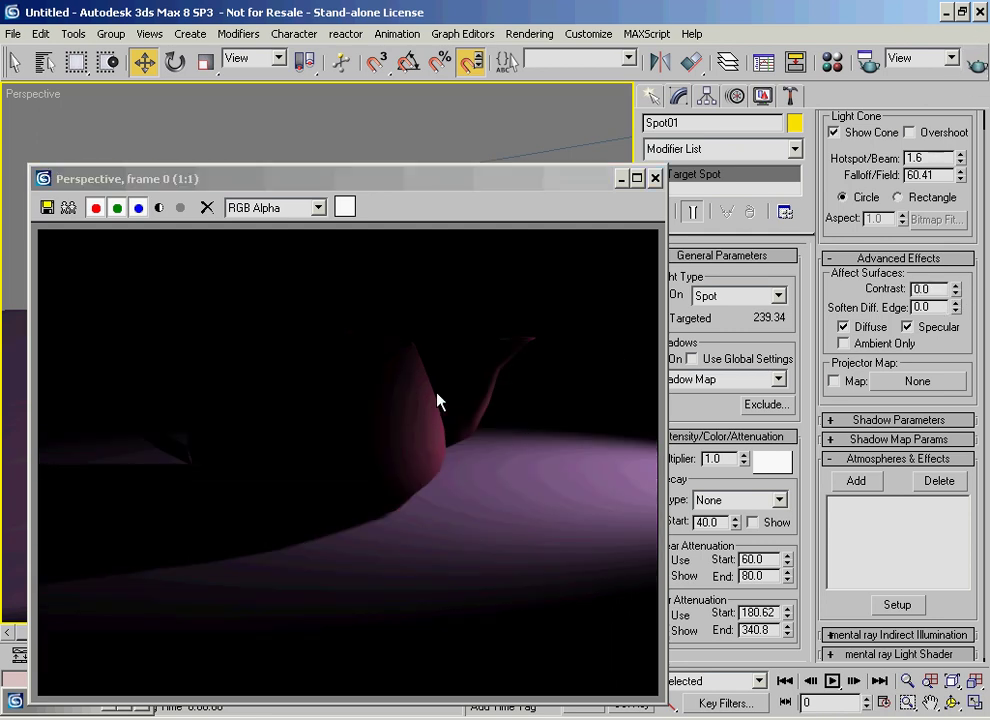
Test-render the close-up with the spotlight's Contrast at 81, reset it, and render again at 50
drag(956, 286, 930, 208)
key(shift+q)
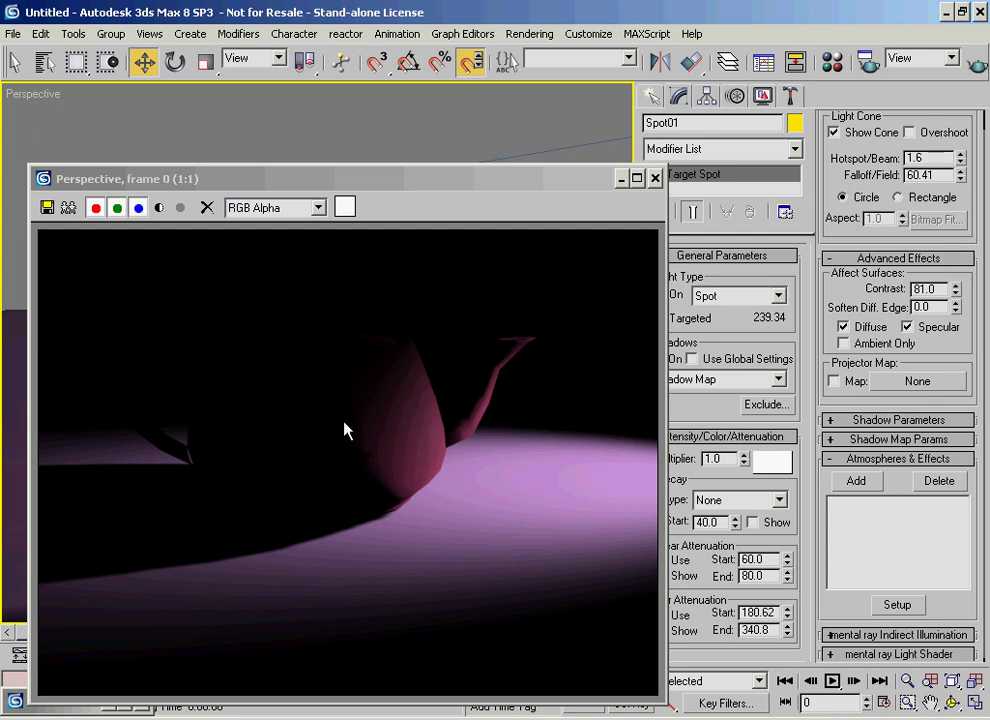
right_click(956, 290)
drag(960, 289, 947, 258)
click(974, 64)
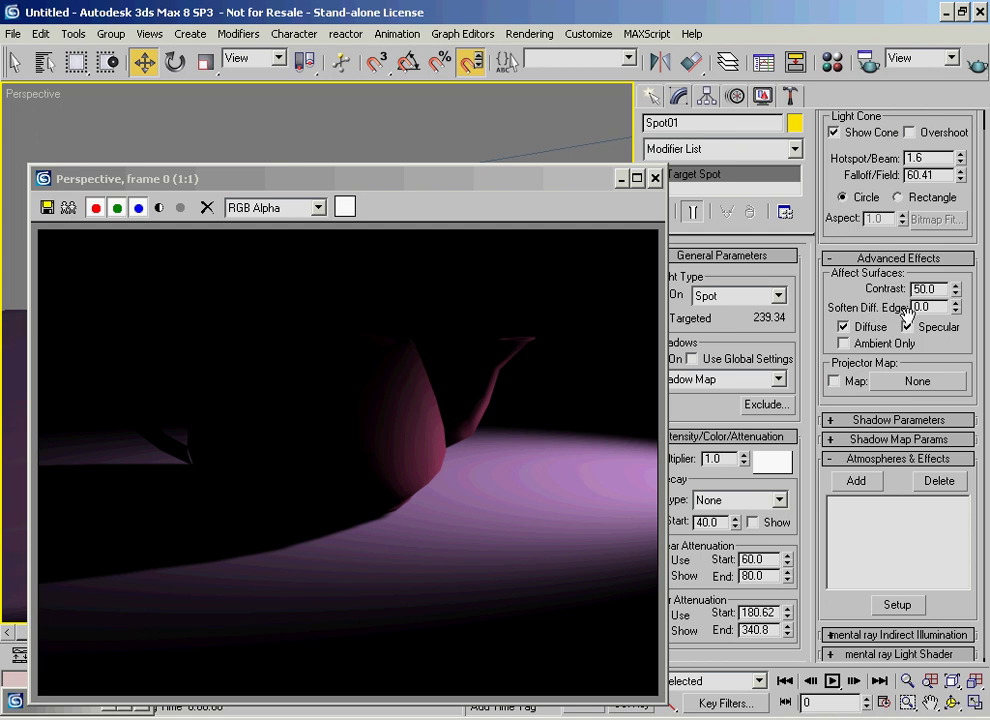
Raise the spotlight's Contrast to 100 and Soften Diff. Edge to 100, rendering the teapot after each change
drag(956, 292, 918, 134)
click(974, 65)
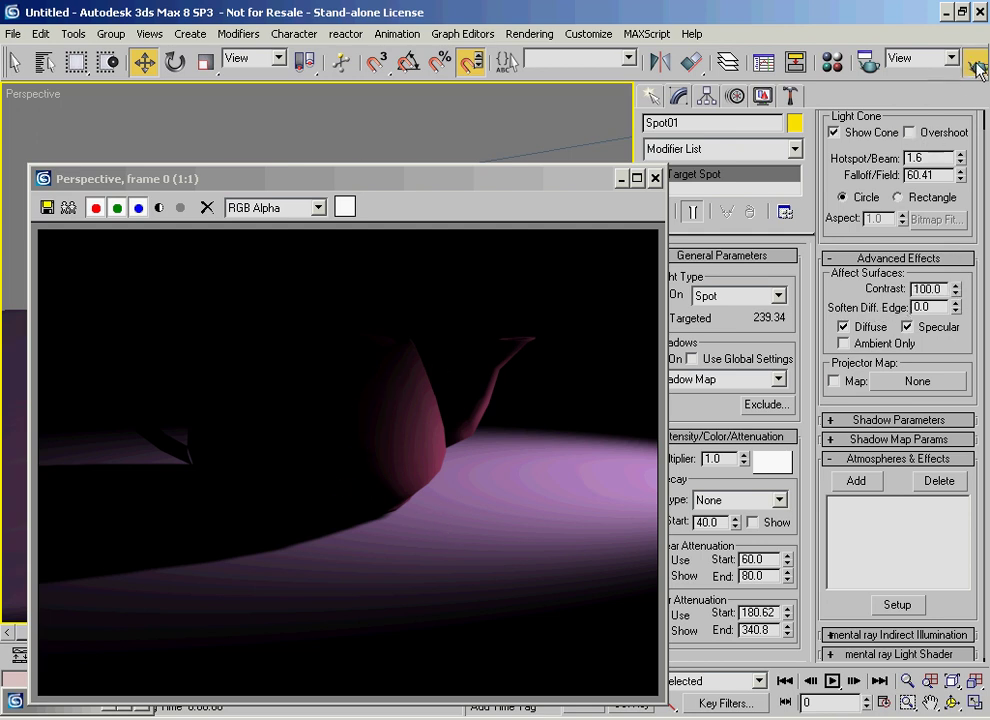
drag(955, 310, 925, 174)
click(966, 63)
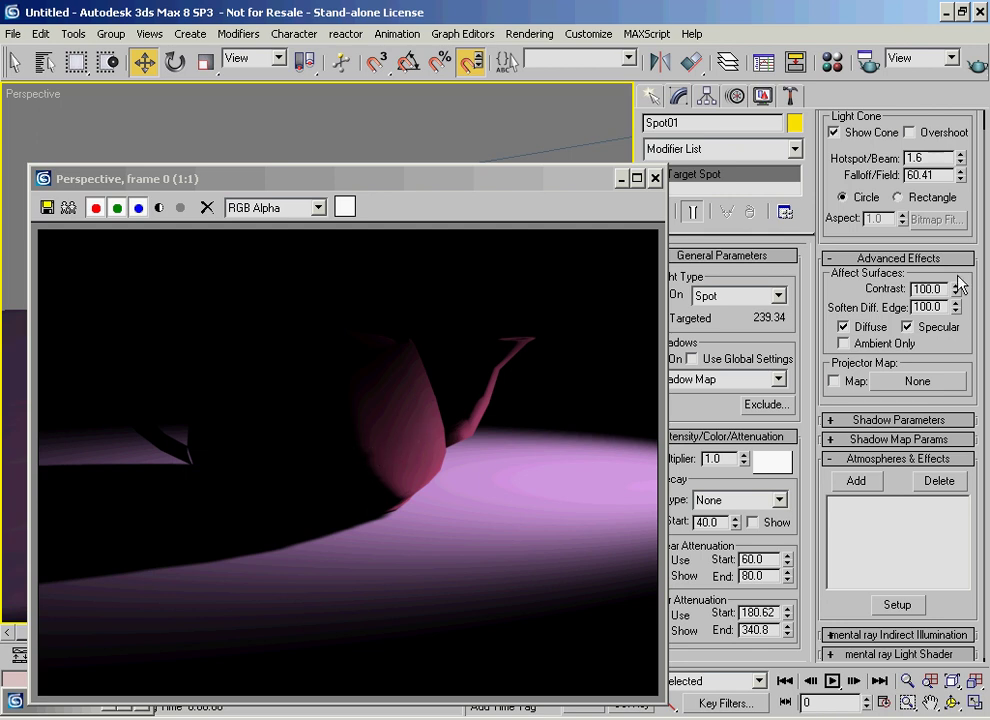
Set the spotlight's Contrast to 63 and Soften Diff. Edge to 44, and render the teapot close-up
mouse_move(957, 309)
mouse_down()
mouse_move(955, 300)
mouse_move(955, 328)
mouse_up()
click(966, 70)
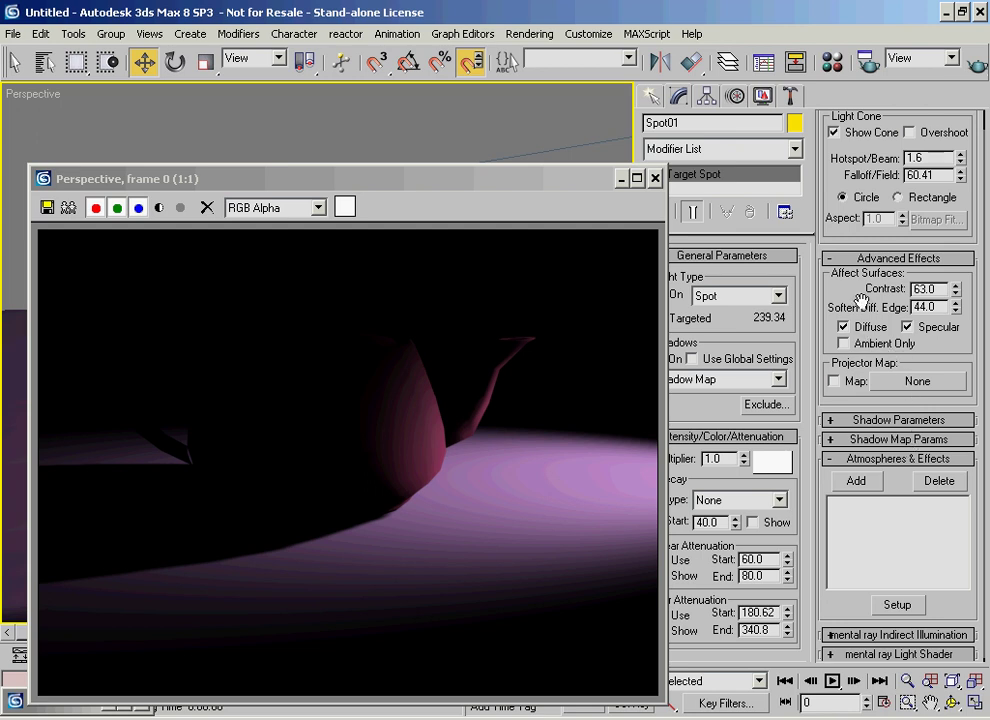
drag(853, 289, 852, 285)
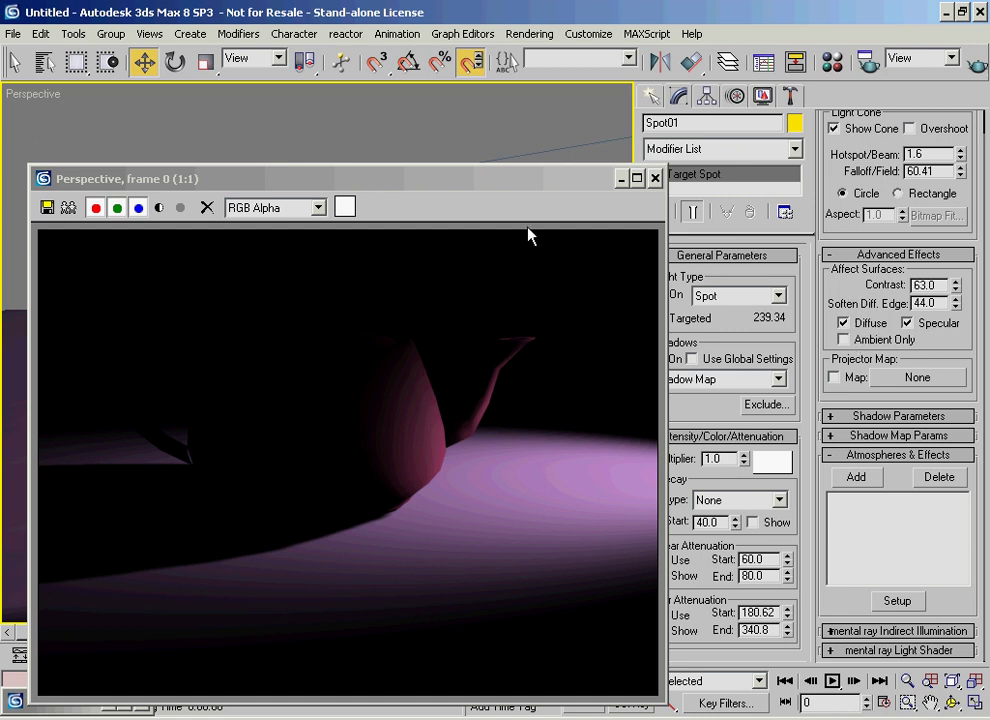
Move the render window aside and assign the glossy 02 - Default material from the Material Editor to the teapot
drag(600, 187, 616, 419)
alt+middle_drag(456, 281, 398, 290)
click(834, 62)
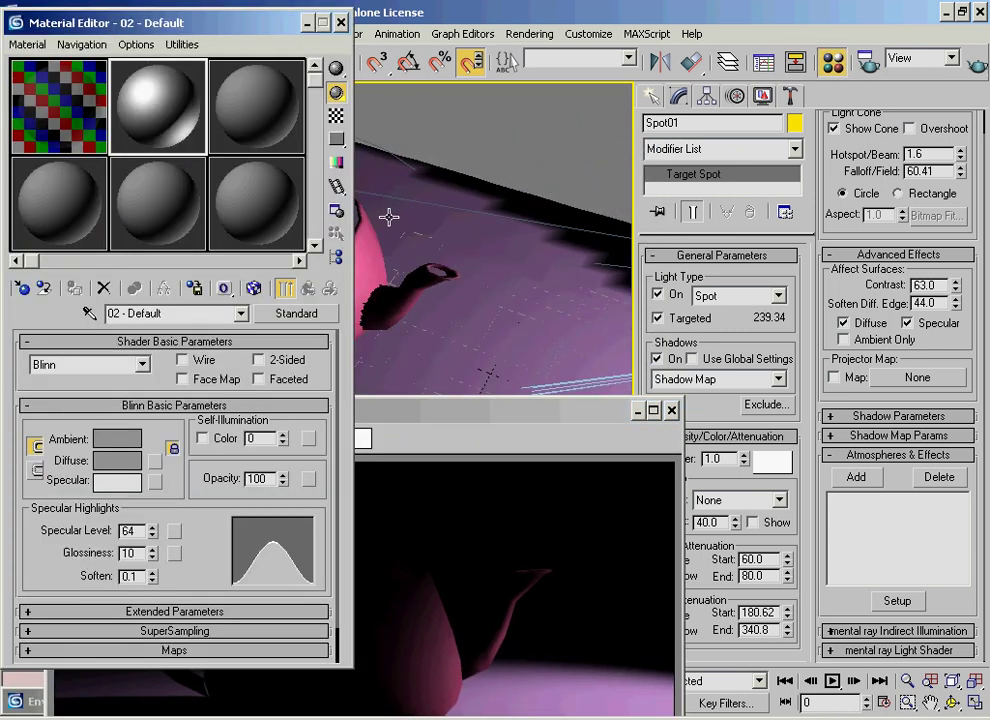
click(373, 258)
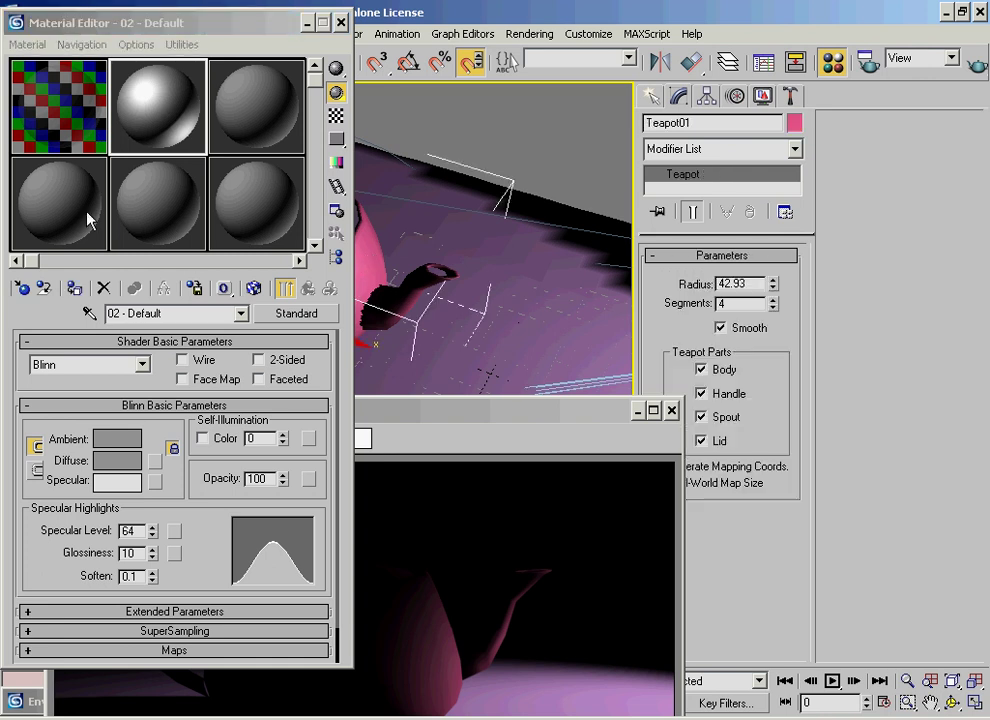
click(74, 288)
middle_drag(483, 307, 548, 287)
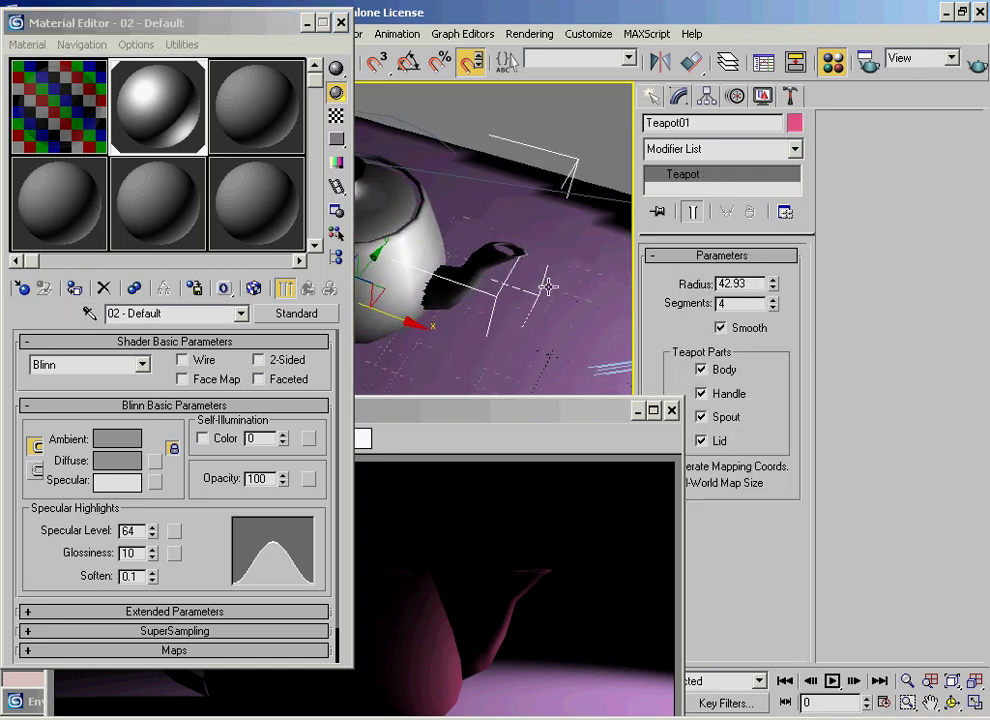
Raise the teapot material's Specular Level to 163 and render the perspective view
click(976, 64)
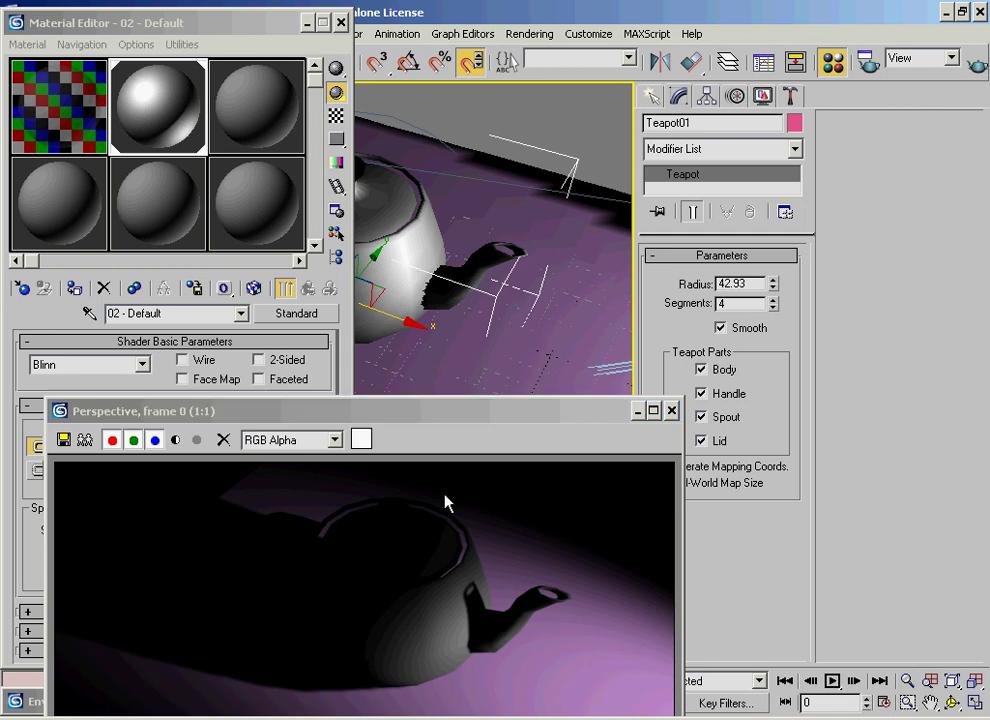
drag(454, 412, 398, 399)
drag(156, 375, 159, 251)
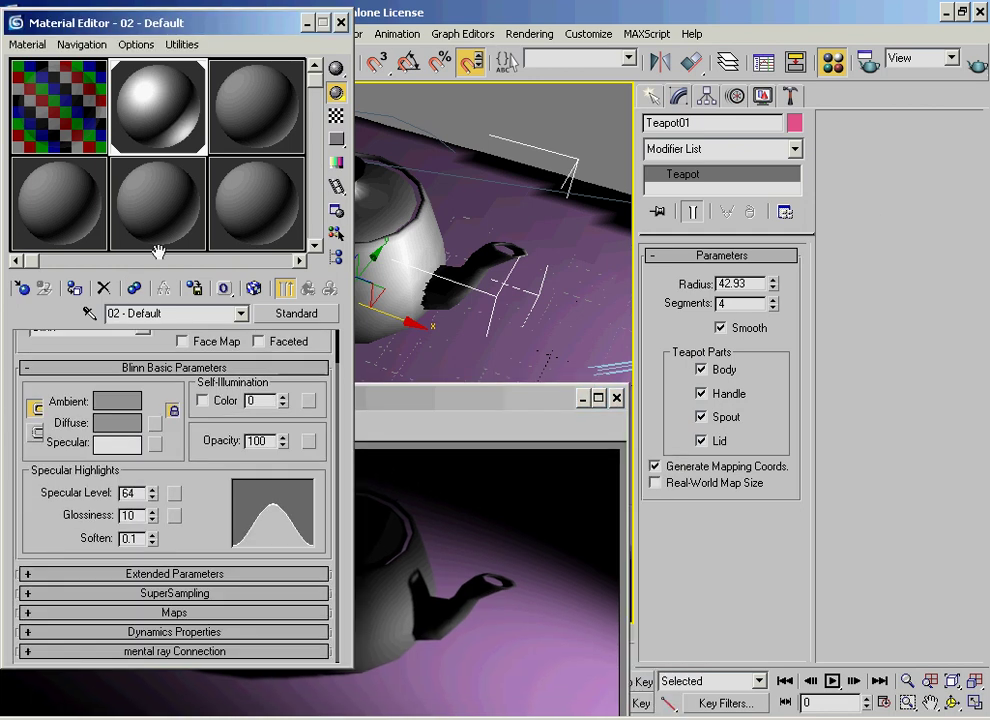
drag(152, 491, 143, 397)
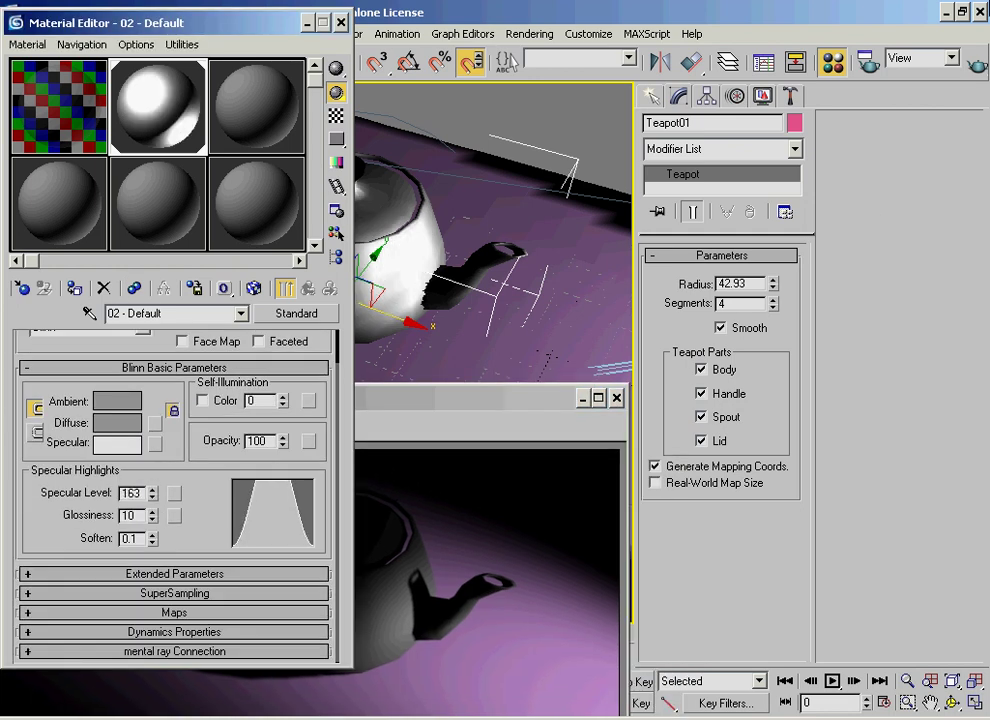
click(976, 66)
click(975, 64)
drag(411, 403, 119, 178)
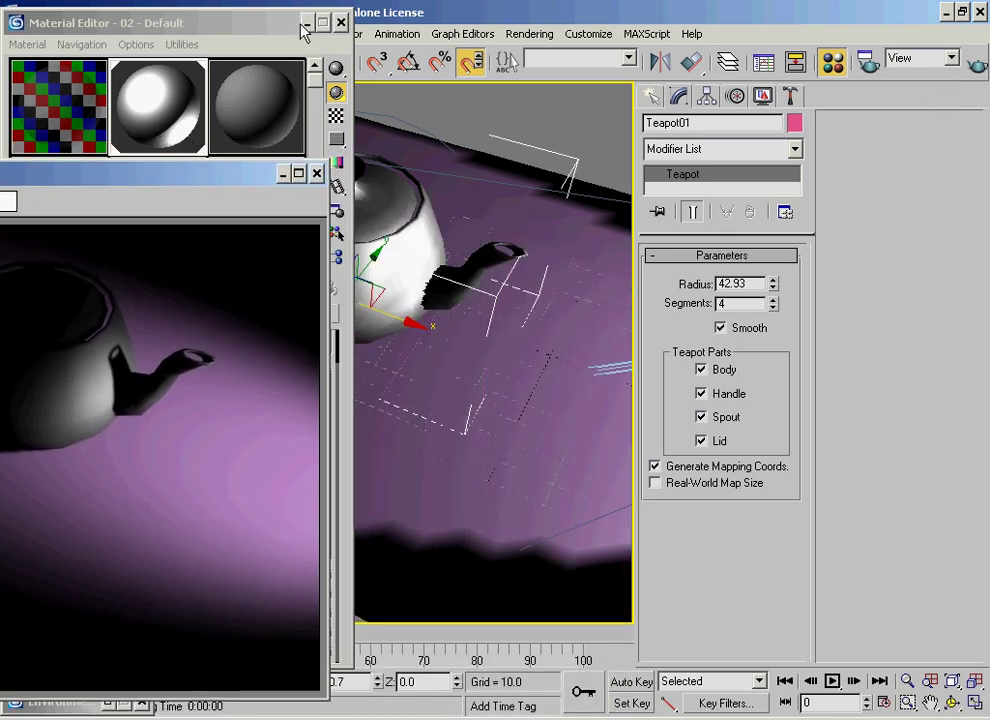
Select the Spot01 light by name and minimize the Material Editor, keeping the rendered image beside the light's parameters
drag(298, 23, 284, 41)
key(h)
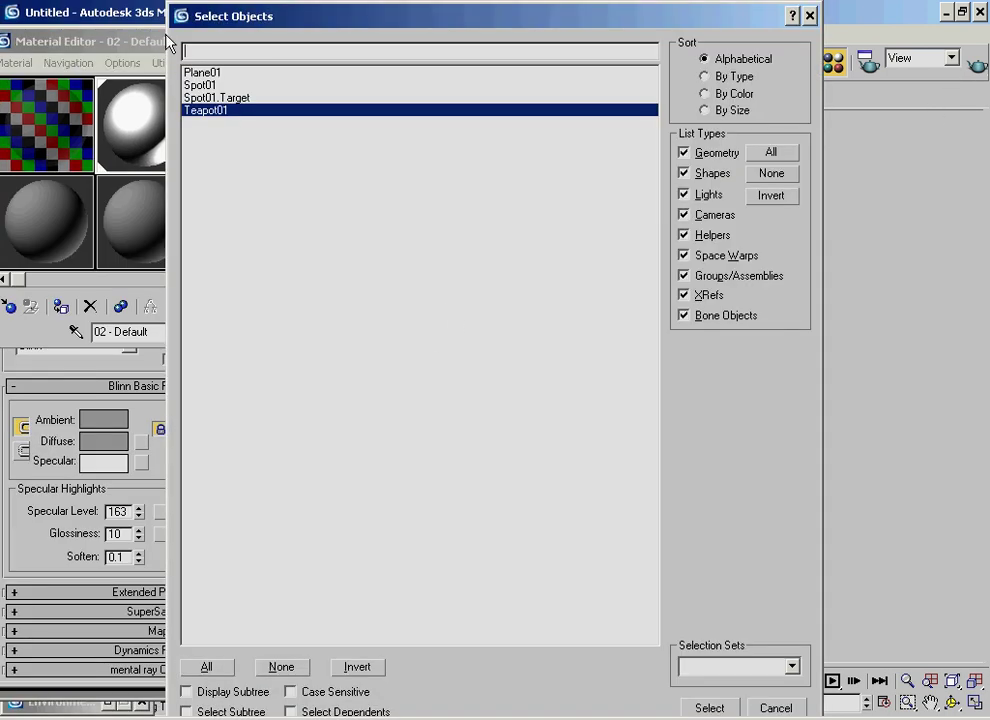
click(229, 100)
double_click(240, 97)
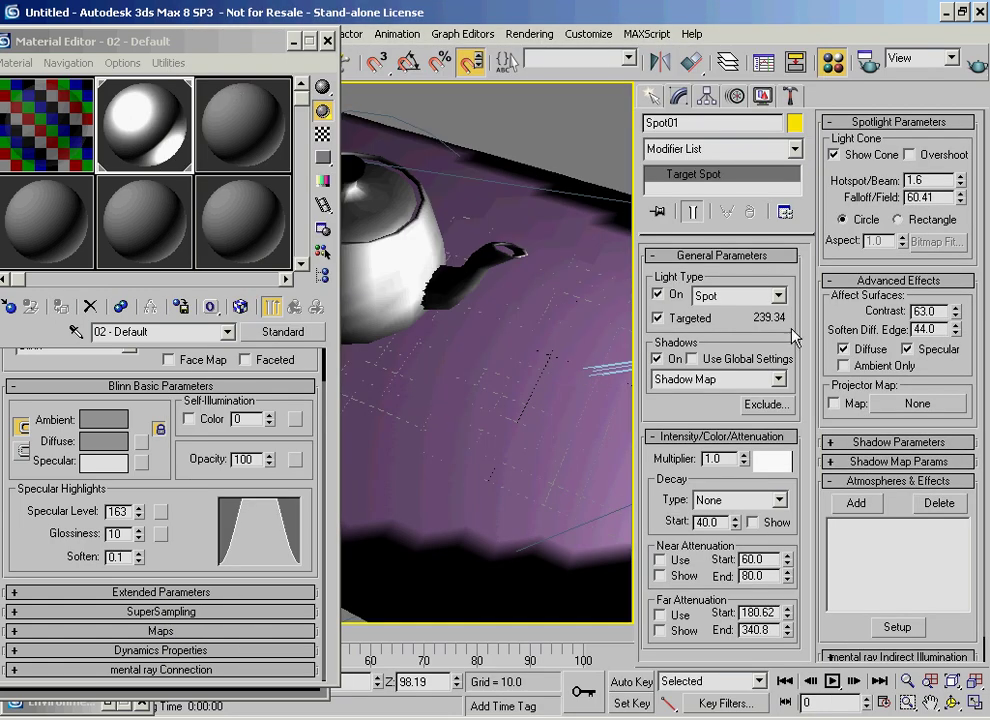
click(292, 47)
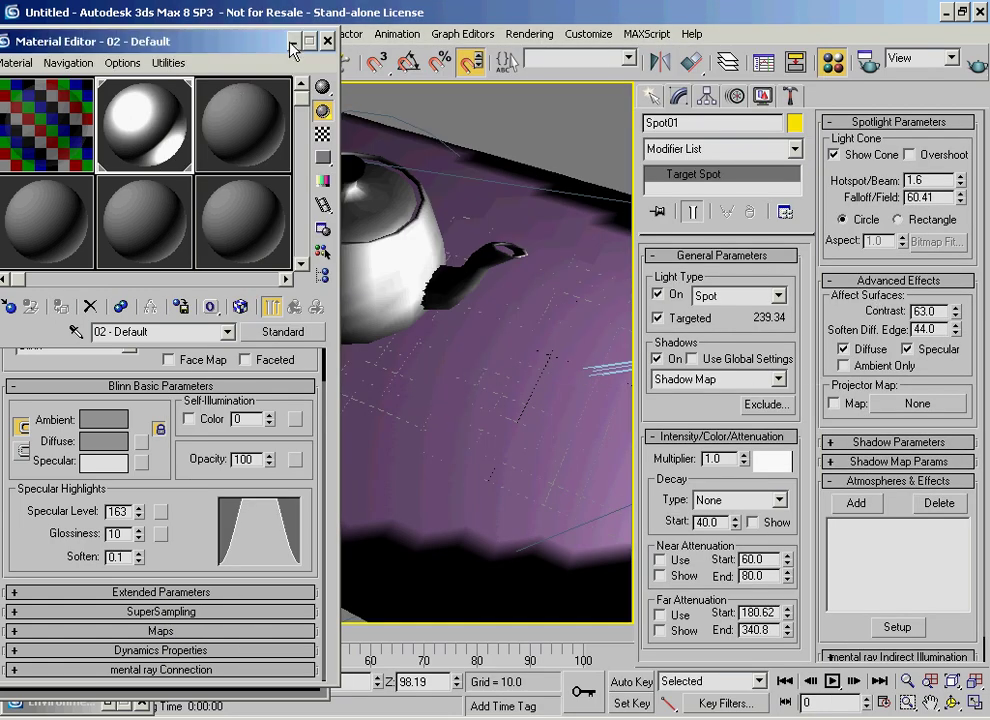
click(292, 41)
drag(192, 178, 315, 157)
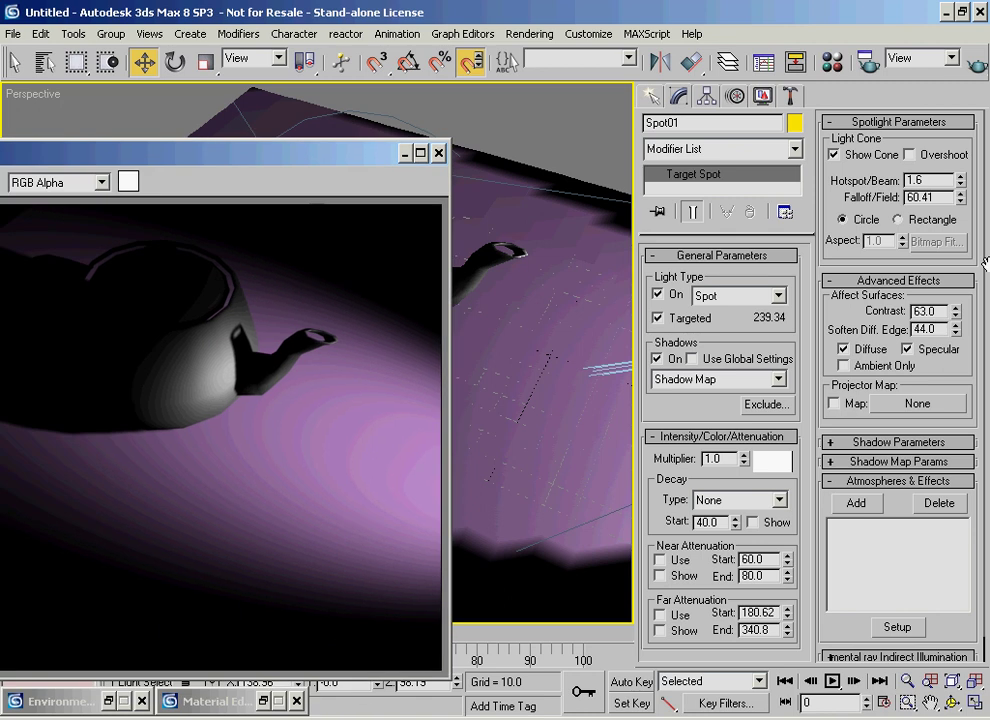
Reset the spotlight's Contrast and Soften Diff. Edge to 0.0 and render the view
right_click(956, 311)
right_click(956, 329)
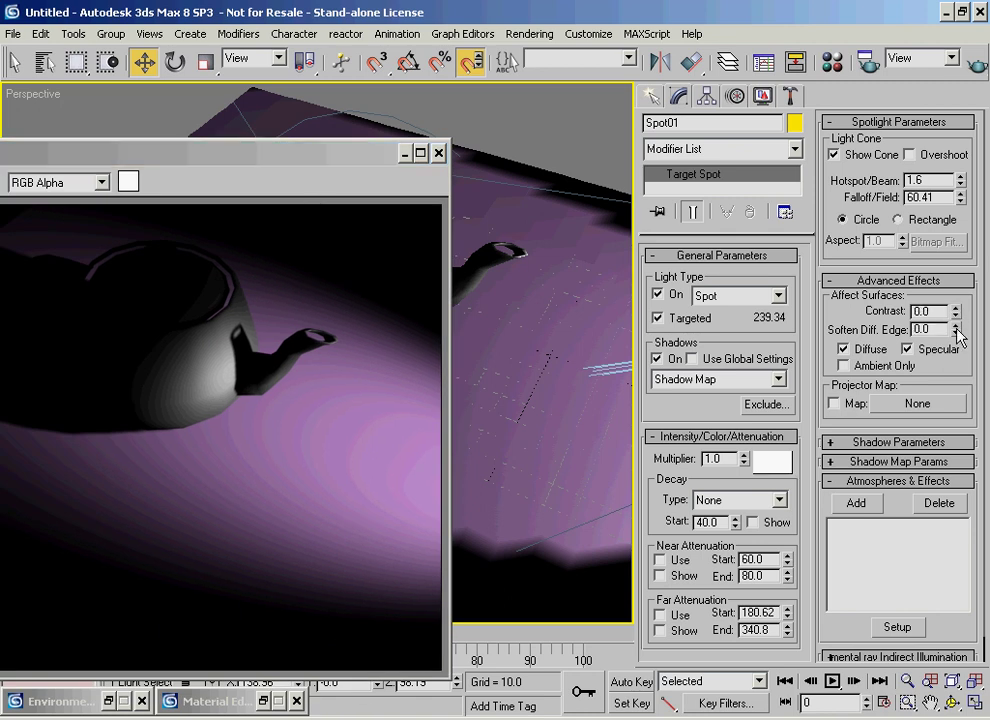
click(974, 66)
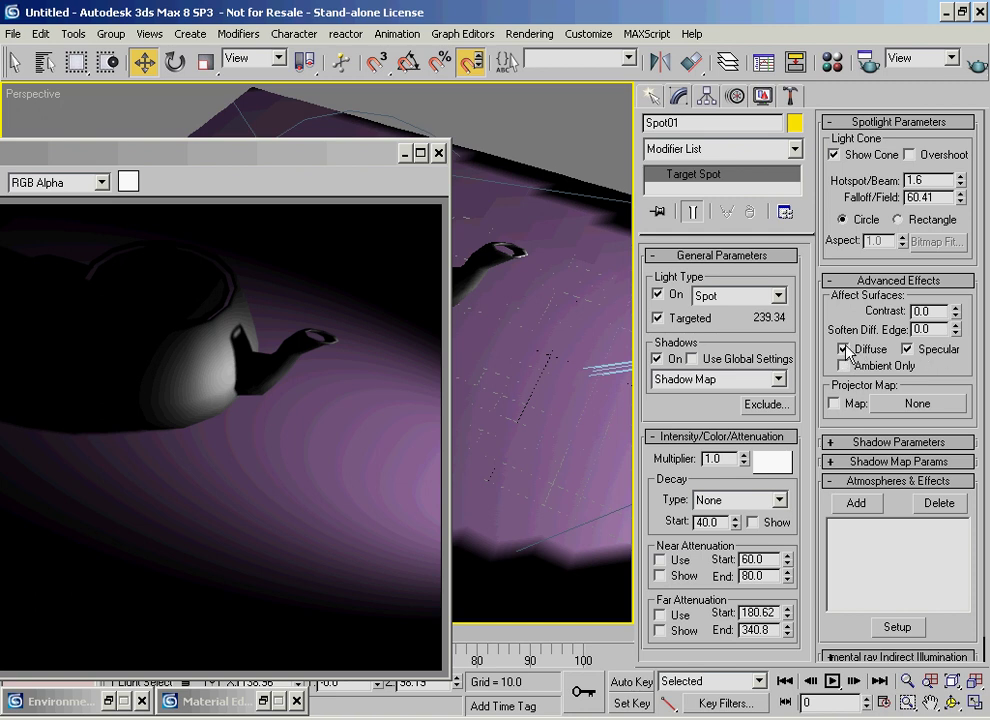
Stop the spotlight from affecting specular highlights, render the view, and minimize the rendered image
click(913, 352)
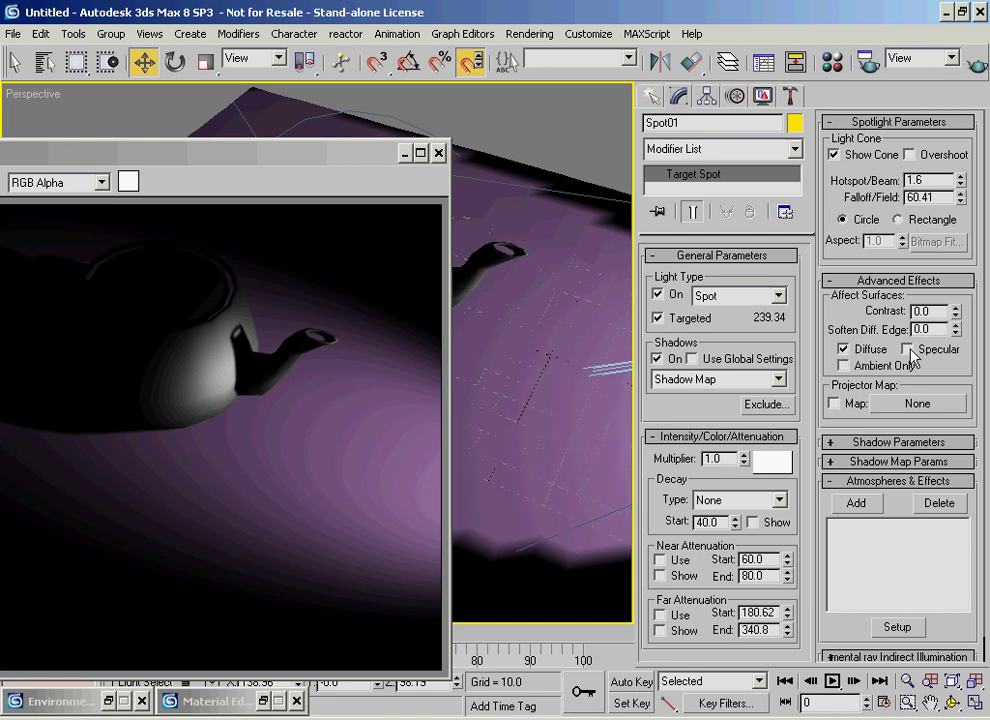
click(975, 67)
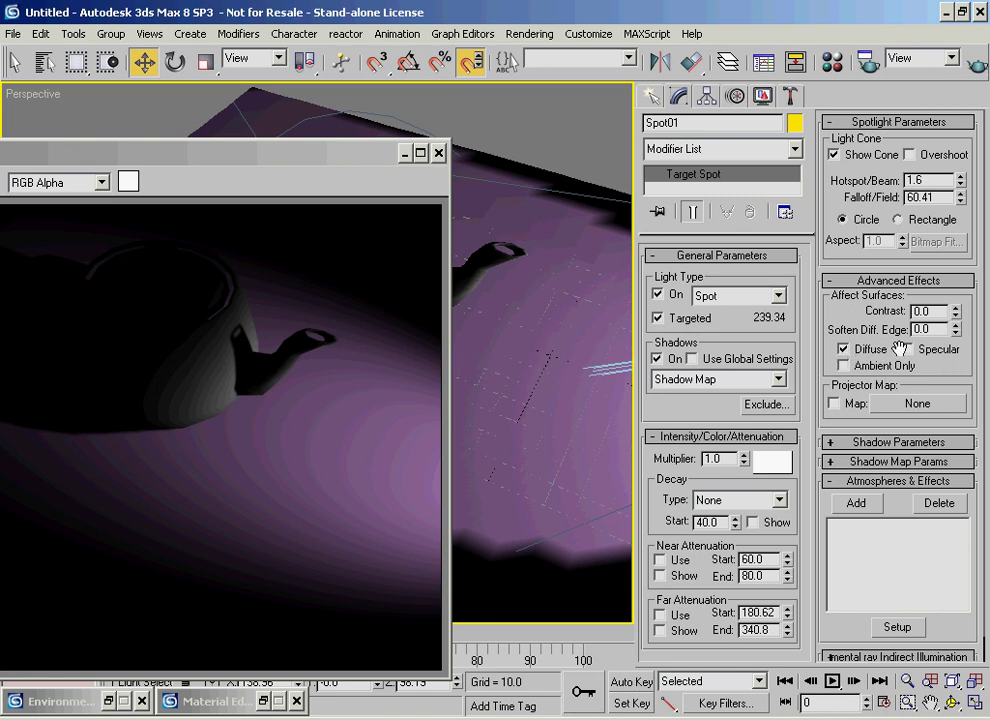
click(406, 153)
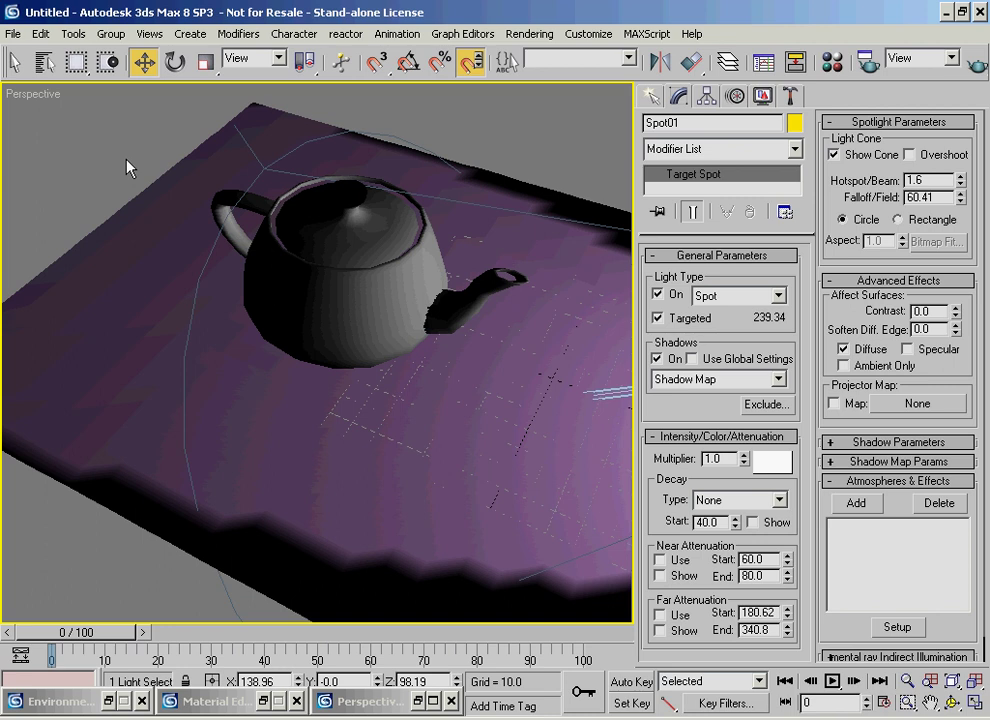
Show the scene from the front and frame the teapot and the spotlight with space around them
key(f)
middle_drag(259, 320, 387, 320)
scroll(391, 328, down, 5)
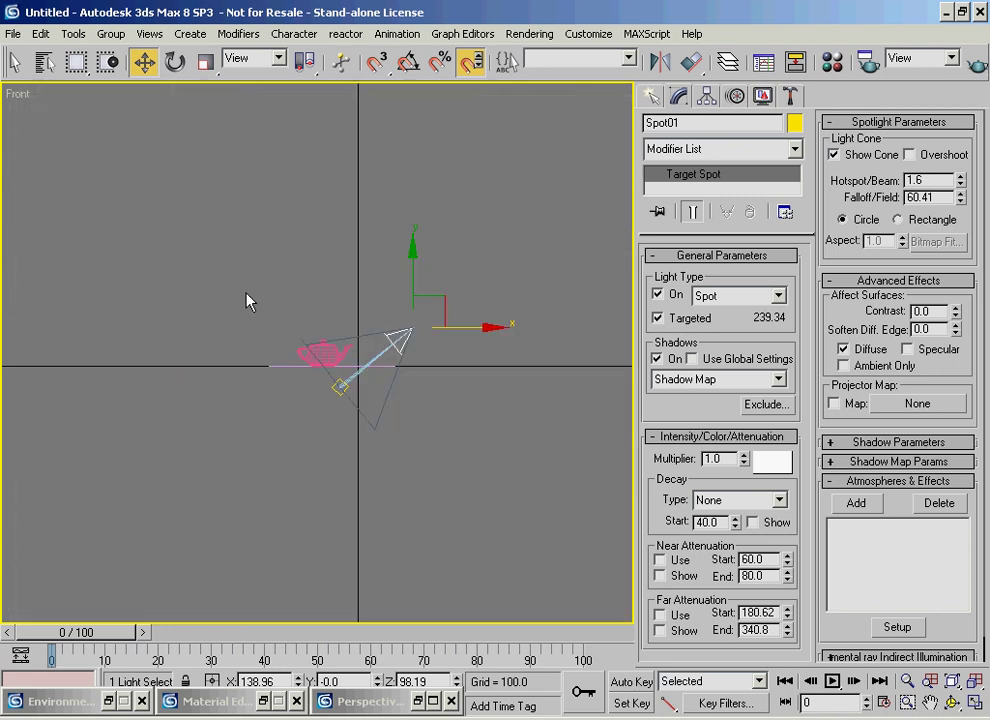
key(ctrl+shift+d)
drag(45, 242, 57, 239)
click(550, 291)
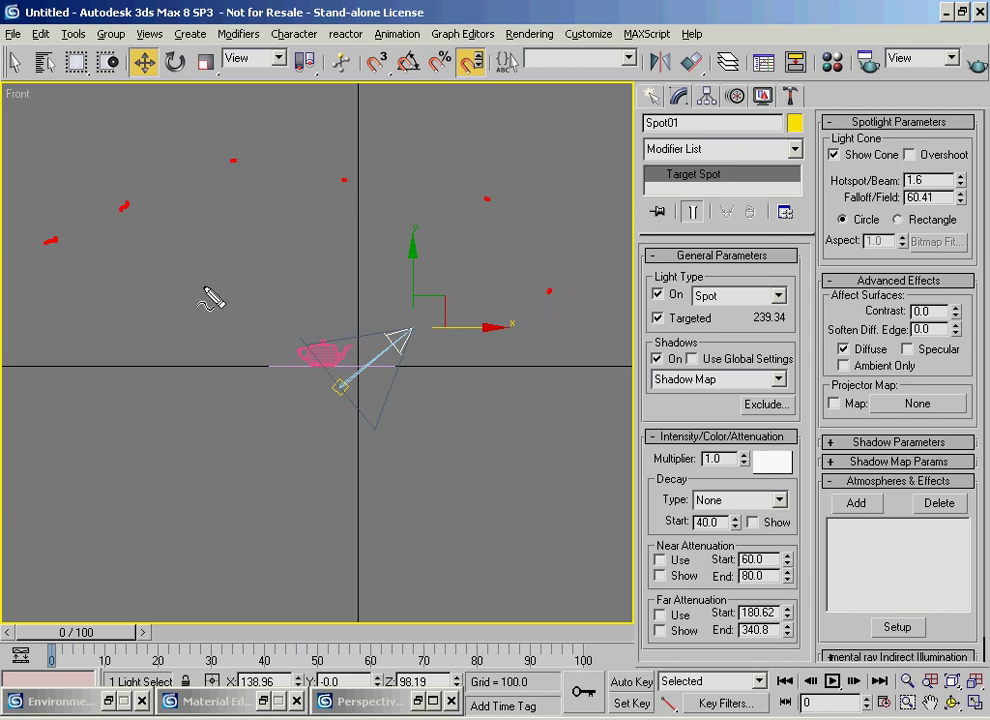
drag(67, 241, 270, 367)
drag(156, 220, 268, 364)
drag(259, 195, 255, 313)
drag(327, 218, 309, 338)
drag(463, 236, 330, 338)
drag(525, 309, 346, 356)
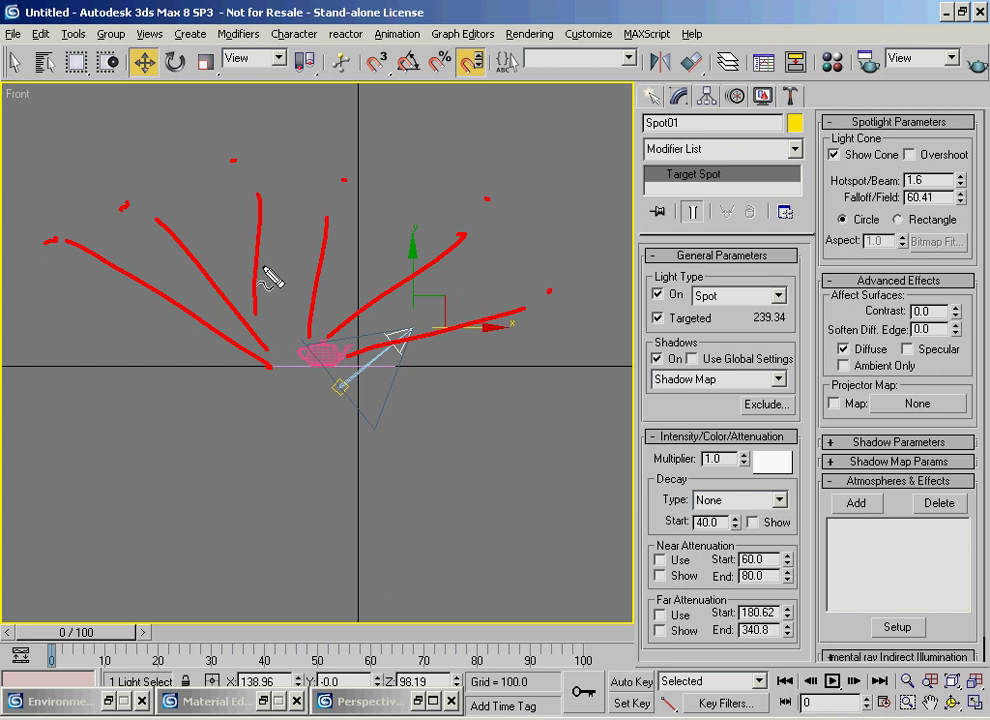
drag(918, 345, 912, 342)
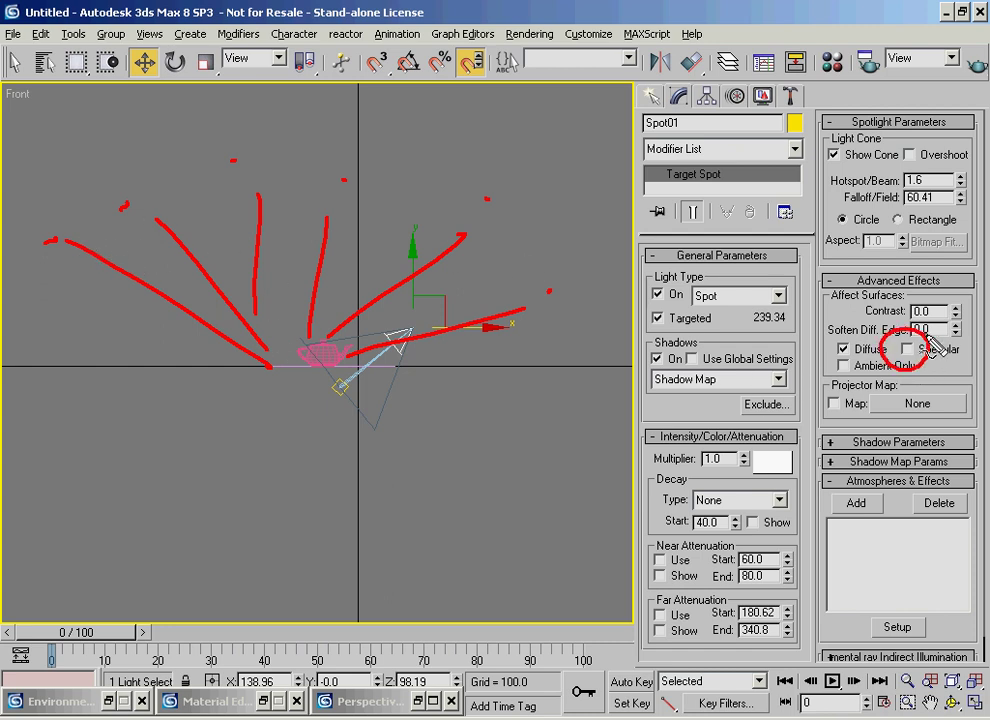
click(300, 349)
click(312, 343)
click(329, 342)
click(338, 349)
click(336, 361)
click(307, 358)
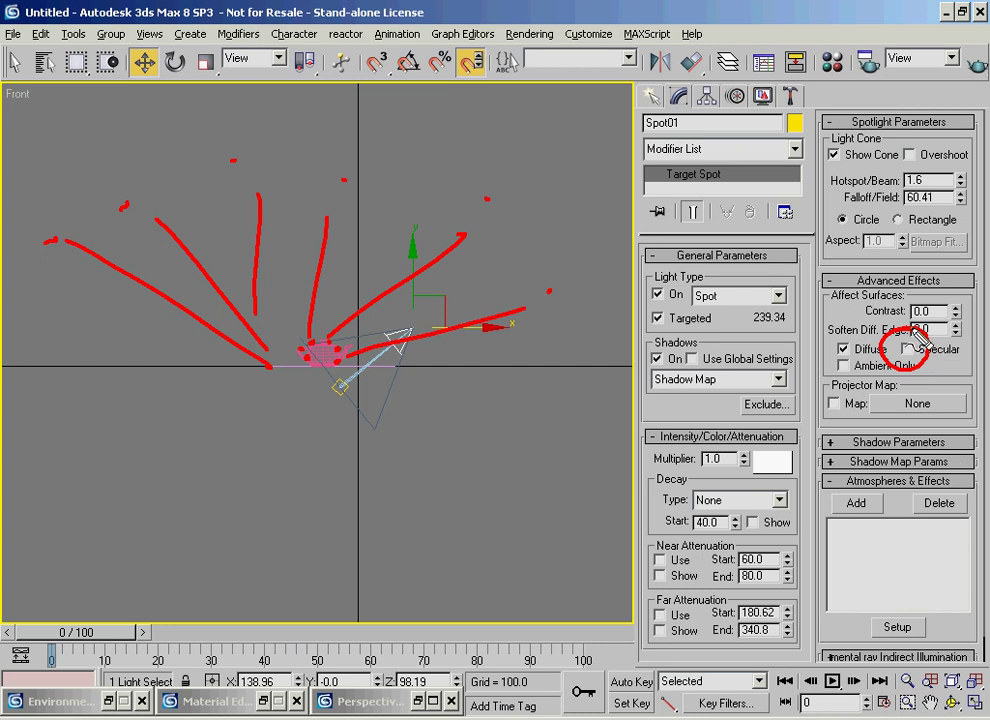
key(Escape)
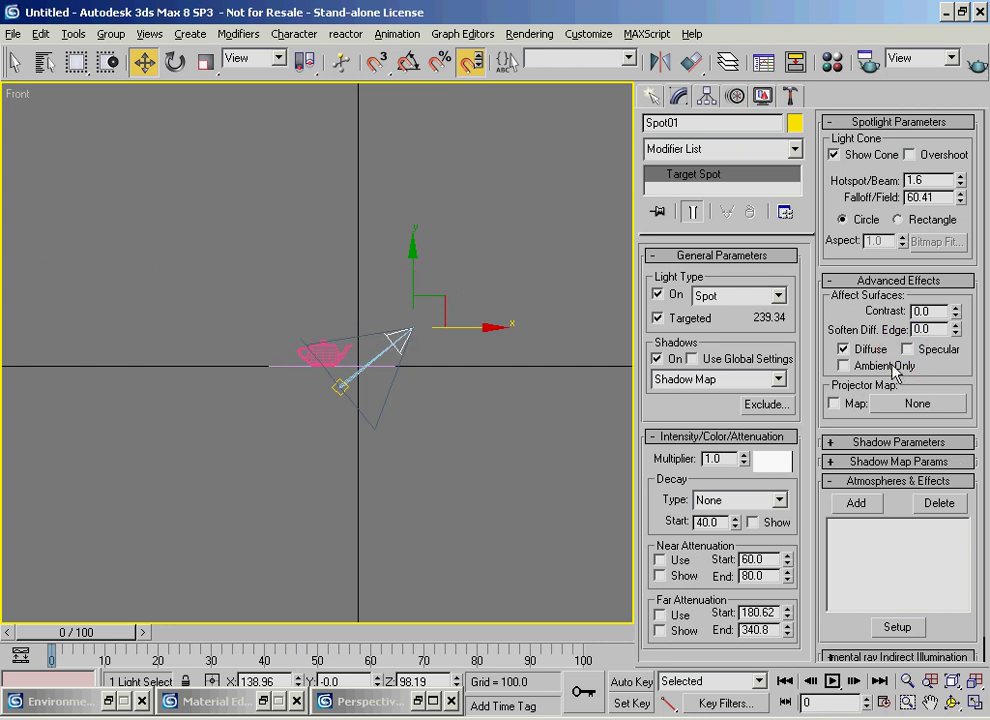
Return to the perspective view and examine the spotlit teapot and plane from farther away and a lower angle
key(bracketleft)
key(bracketleft)
key(bracketleft)
key(bracketleft)
key(bracketleft)
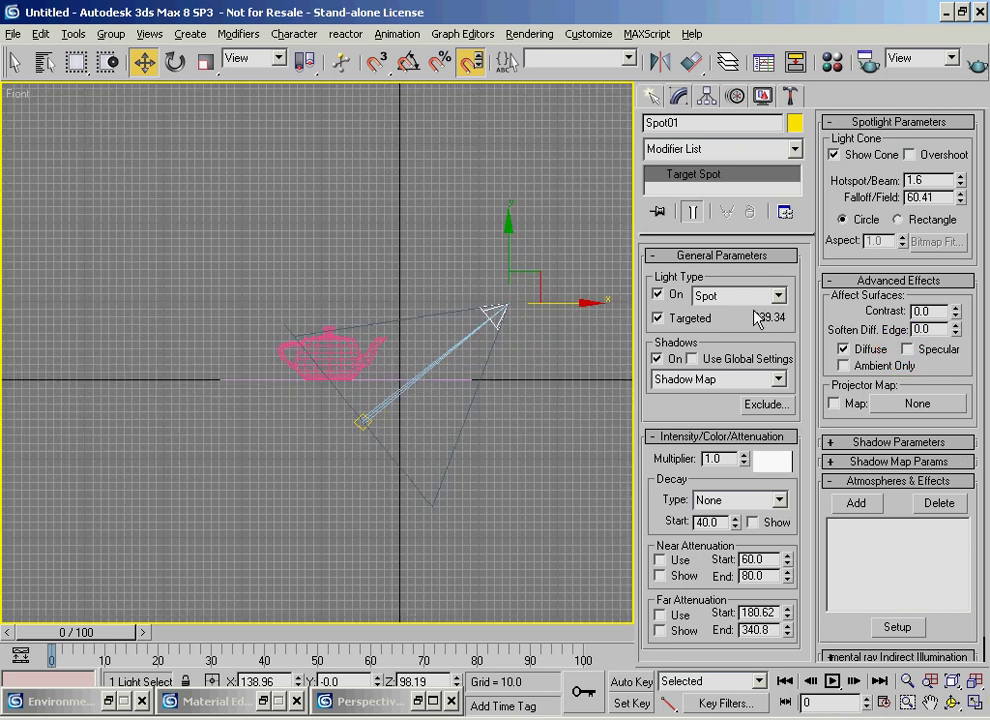
key(p)
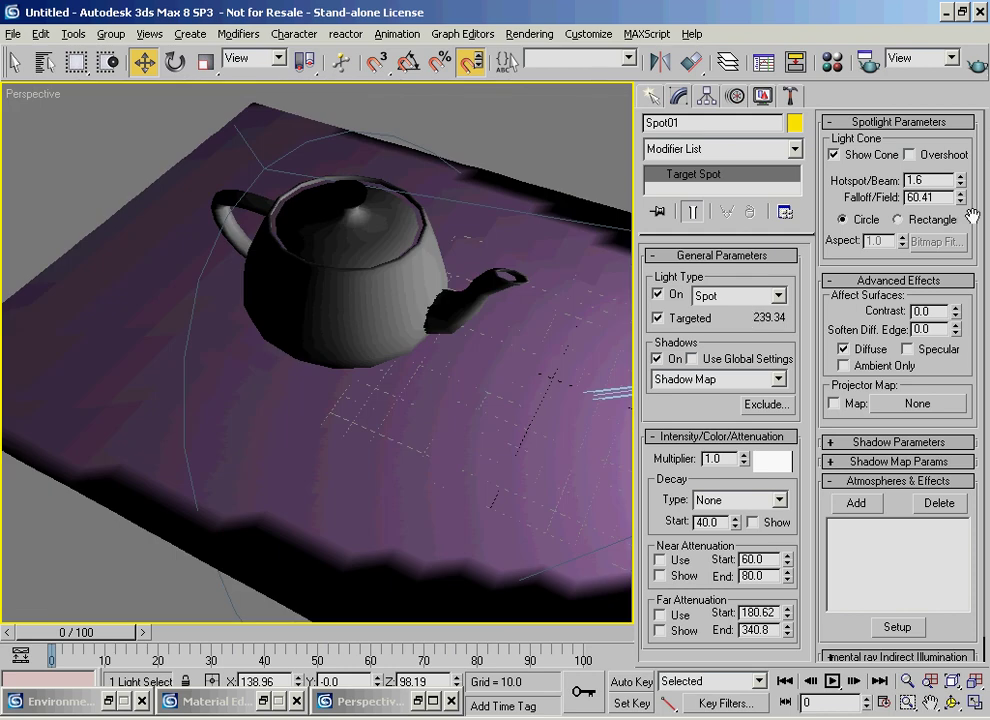
middle_drag(407, 292, 327, 294)
scroll(328, 294, down, 3)
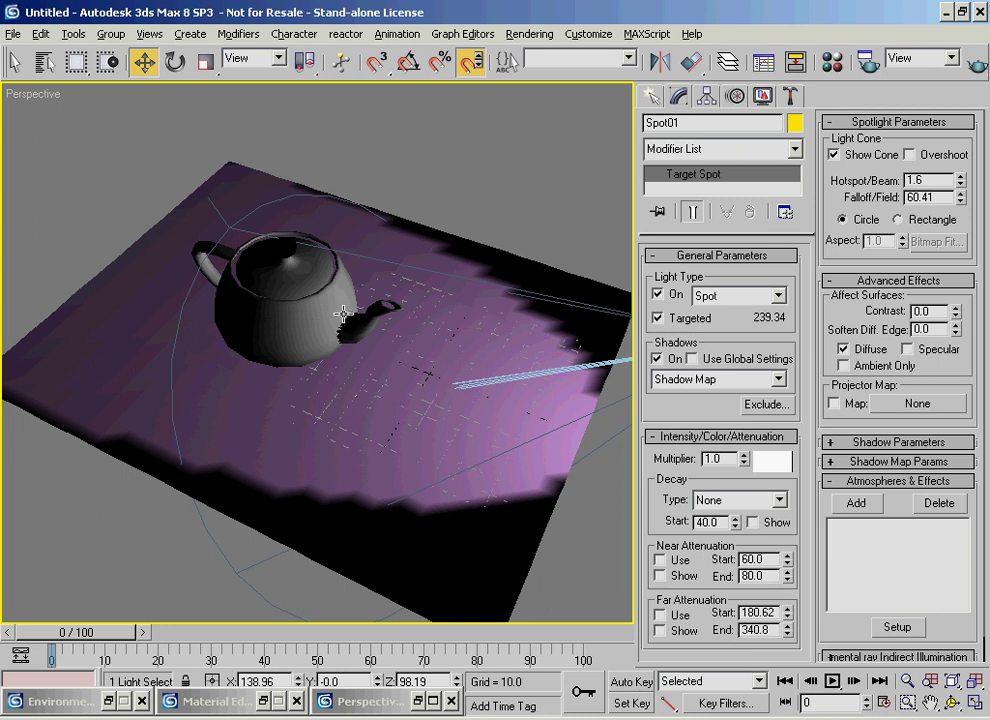
middle_drag(383, 303, 420, 257)
alt+middle_drag(264, 306, 341, 338)
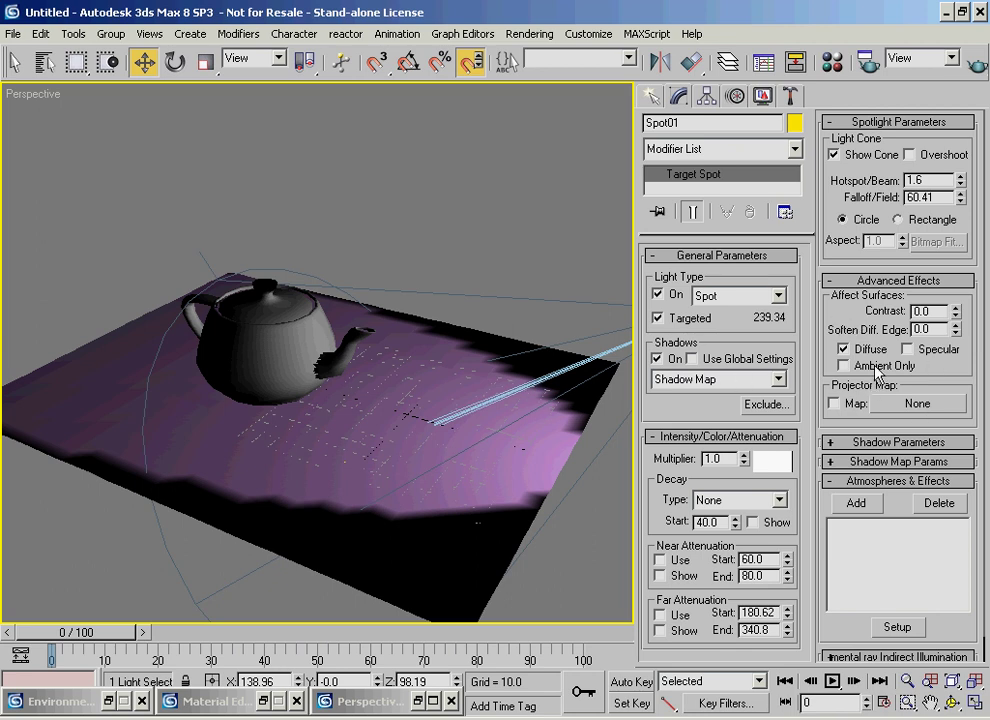
Reopen the Material Editor and review the ambient color in the scene's environment settings
key(m)
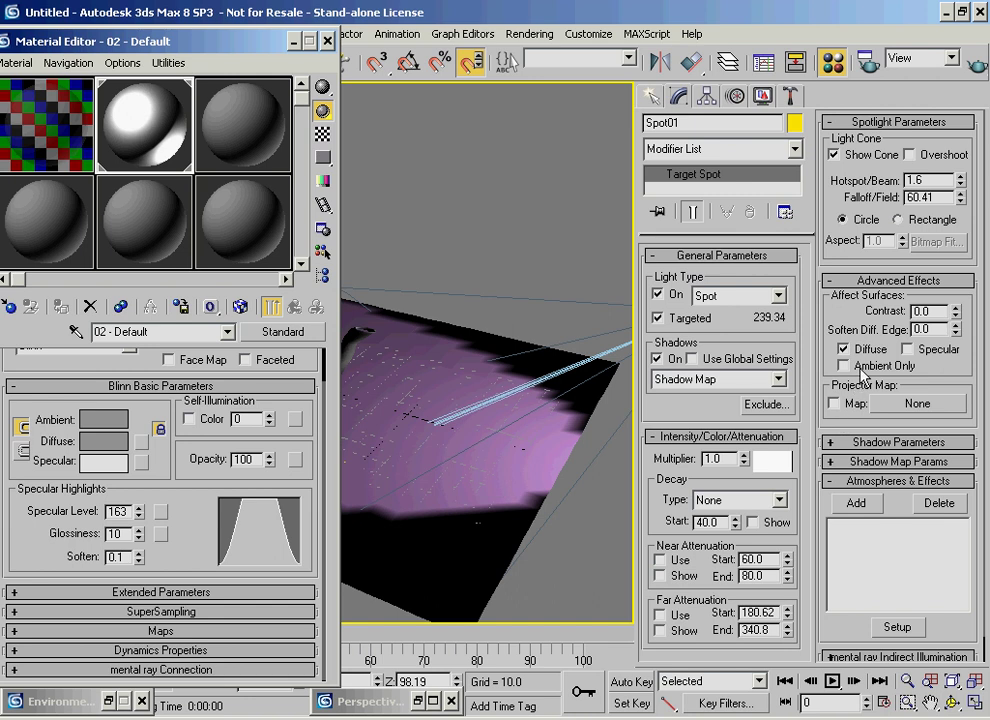
click(529, 33)
click(530, 69)
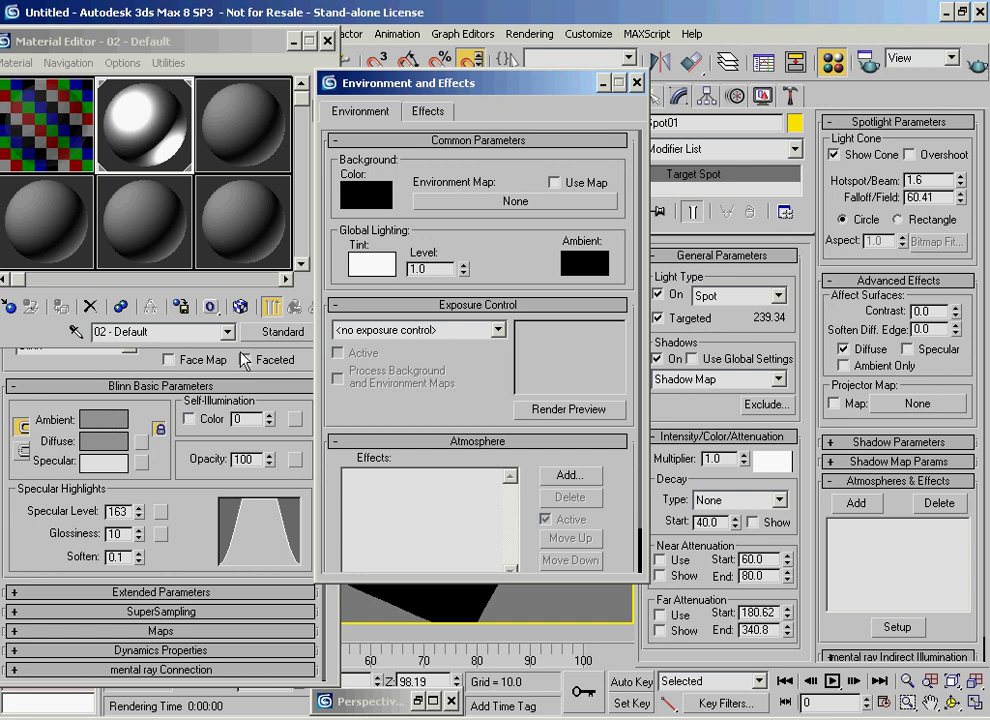
click(636, 83)
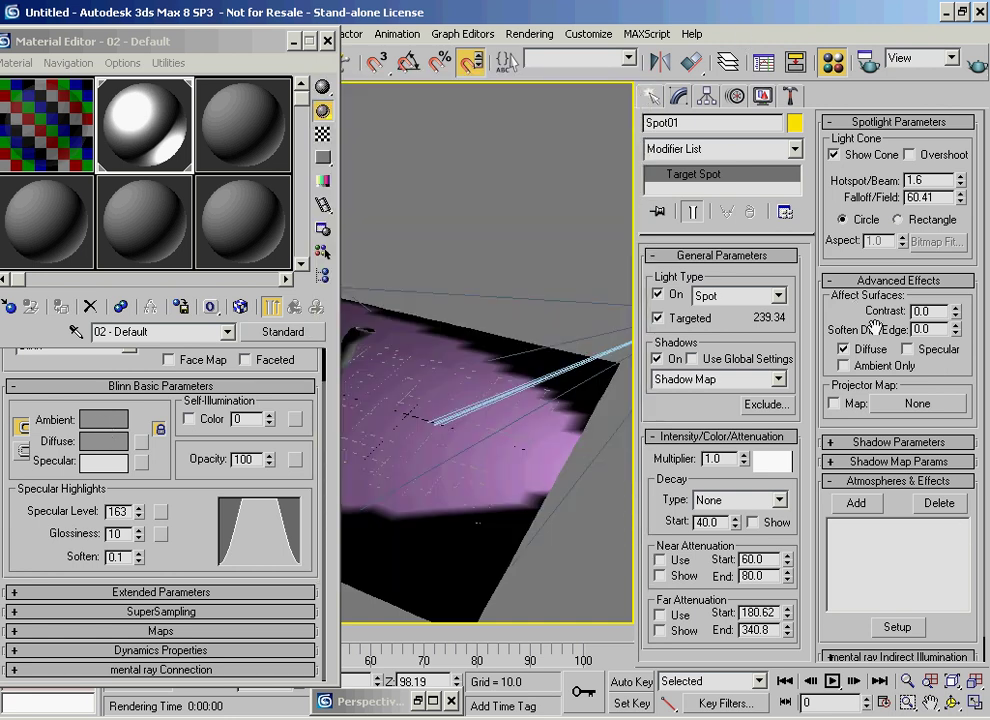
Assign a new Bitmap map to the third sample slot of the Material Editor
scroll(820, 367, down, 1)
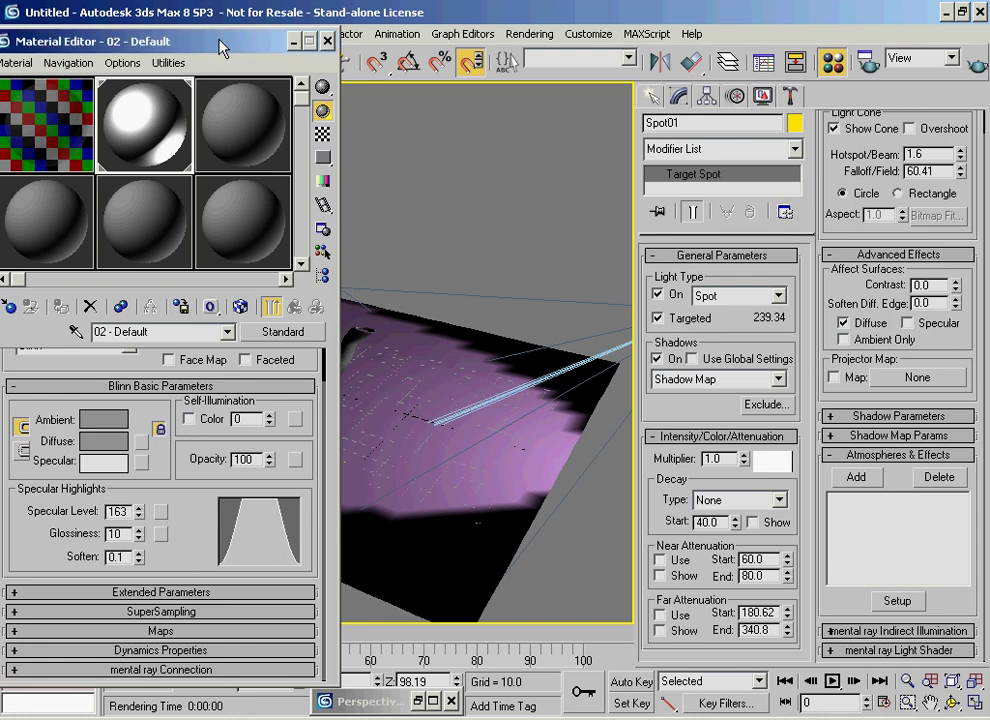
drag(221, 41, 244, 22)
click(287, 62)
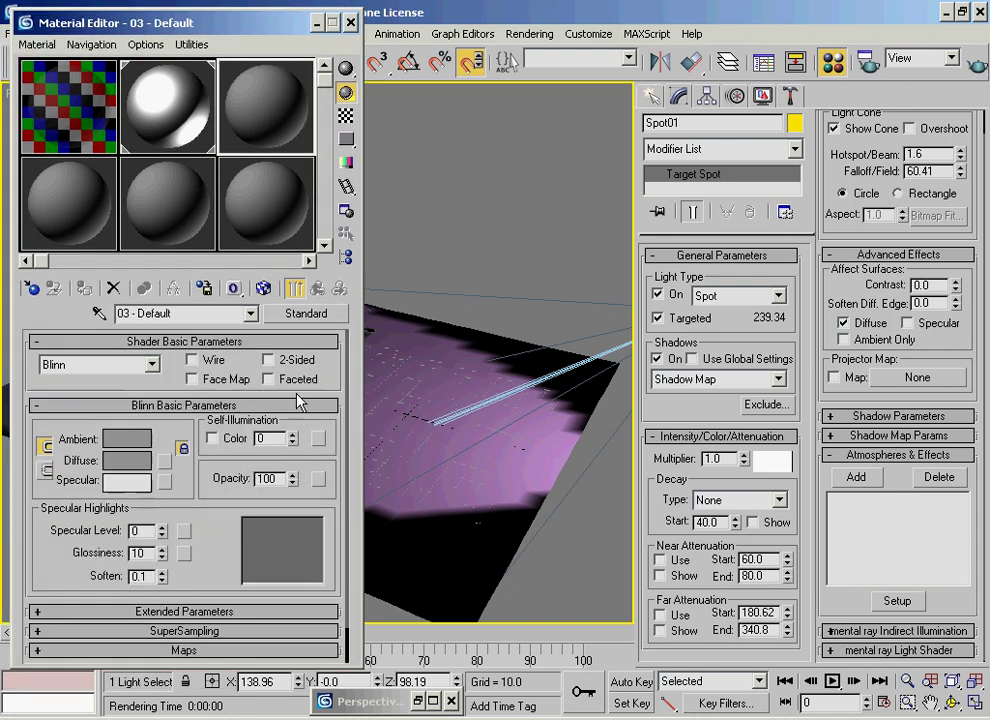
click(31, 288)
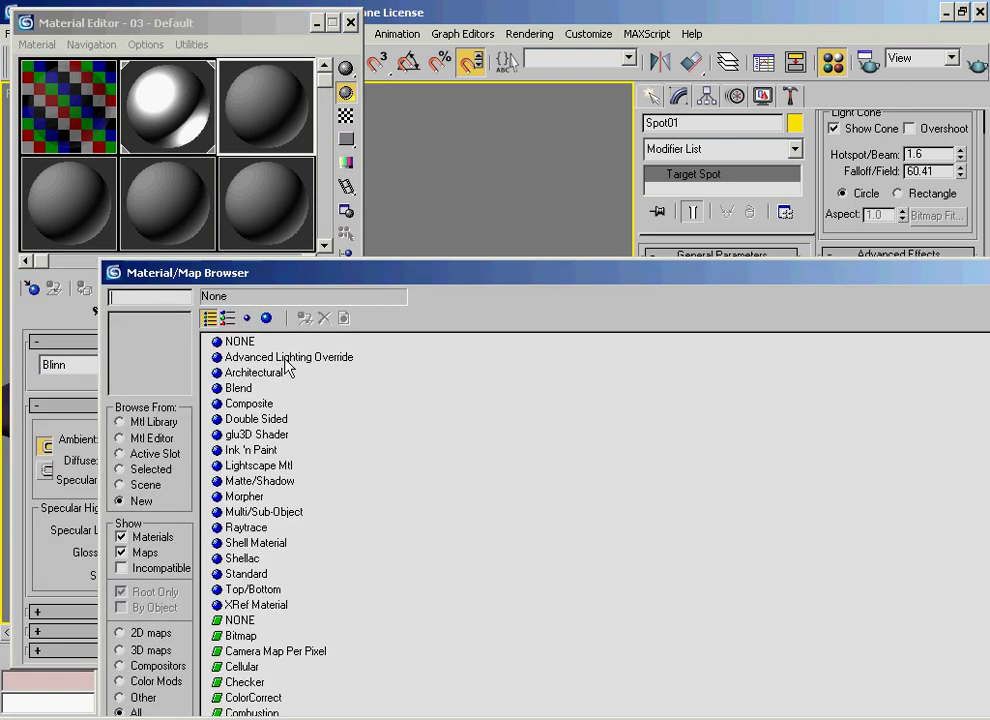
drag(267, 279, 208, 20)
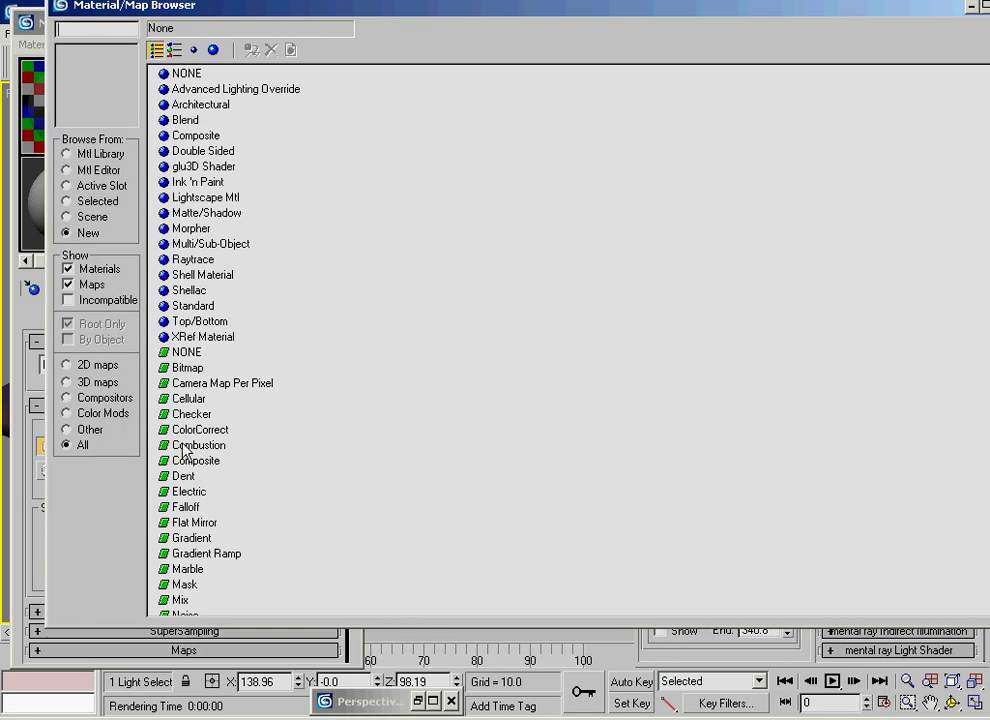
scroll(240, 395, down, 4)
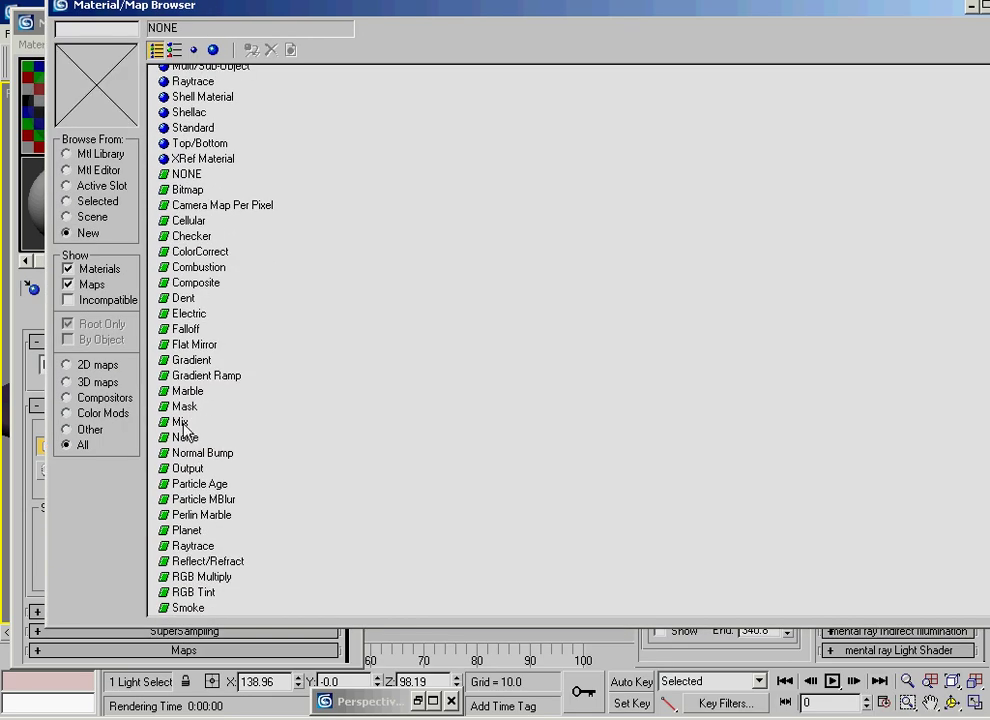
drag(325, 380, 329, 437)
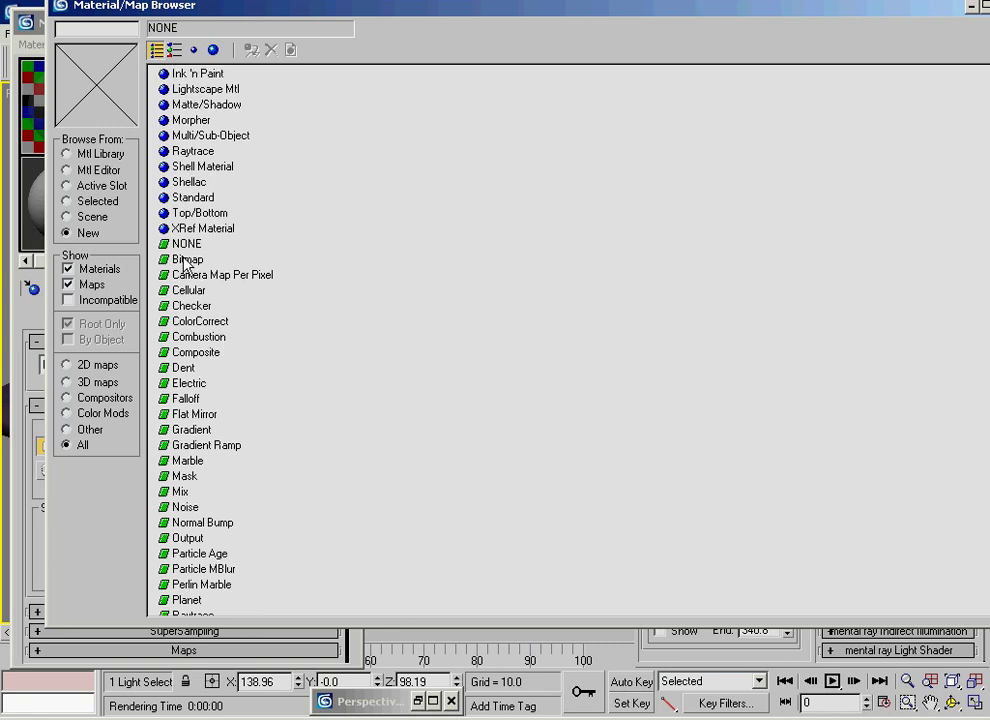
double_click(215, 259)
Load tiger.bmp from the 3dsmax8 maps folder as the bitmap's image
click(317, 120)
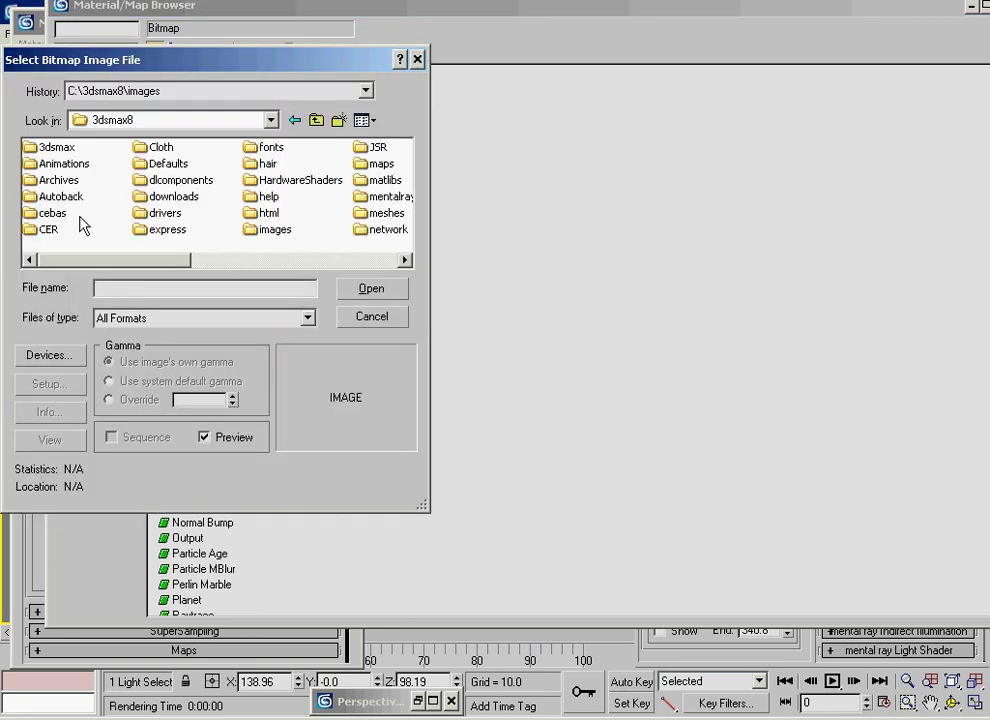
double_click(378, 163)
click(328, 230)
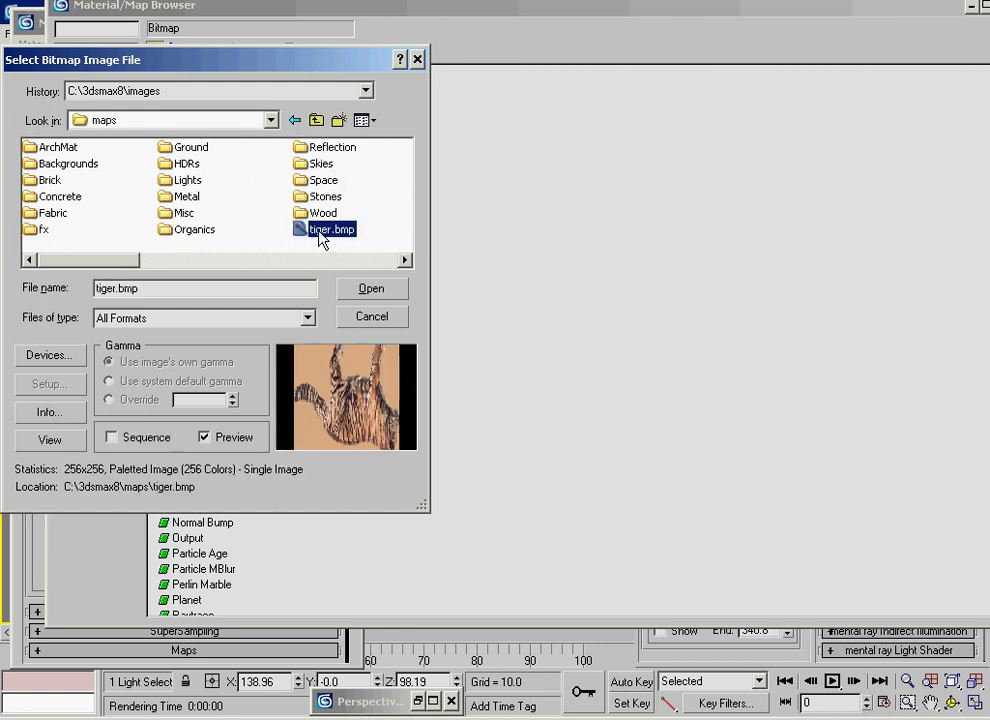
click(365, 289)
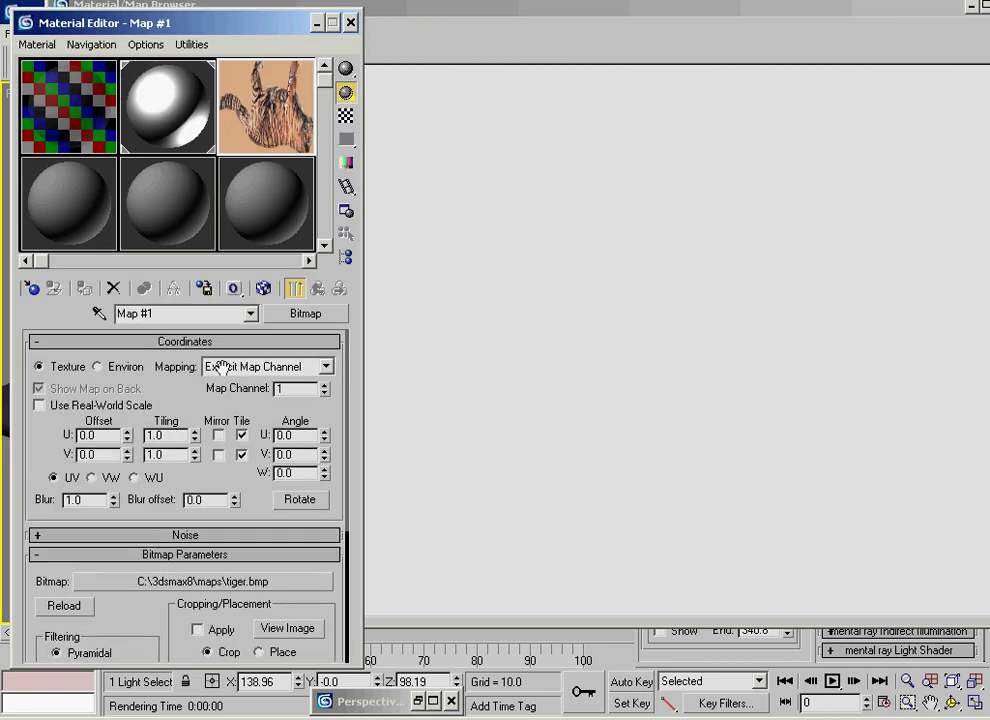
Close the Material/Map Browser and assign the tiger.bmp map as the spotlight's projector map
drag(842, 3, 776, 15)
click(934, 21)
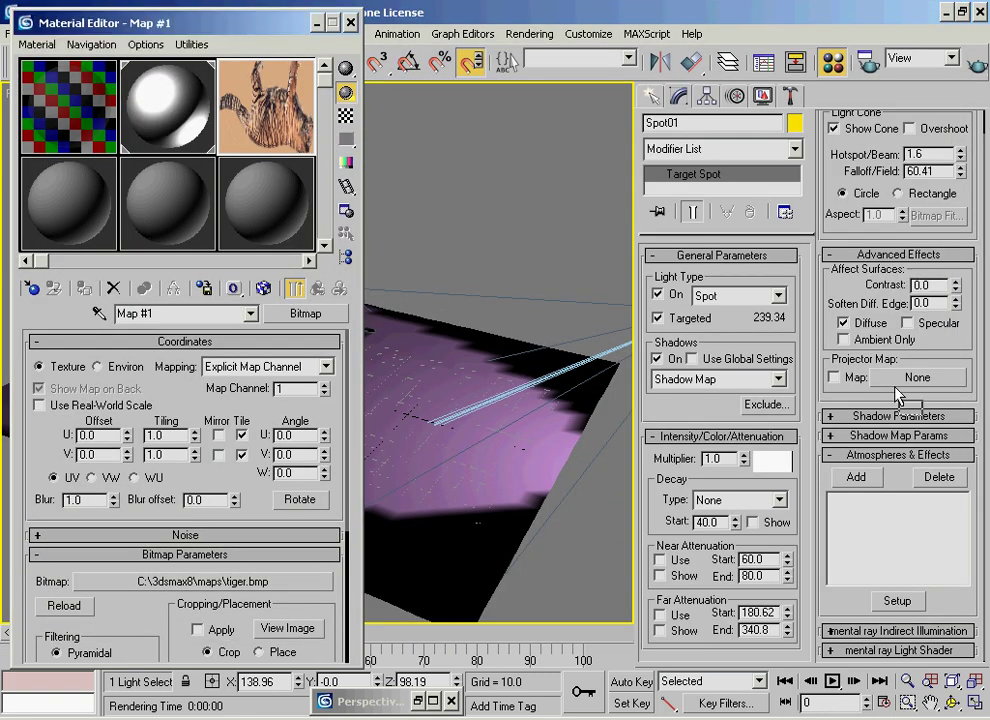
drag(895, 388, 877, 382)
click(458, 424)
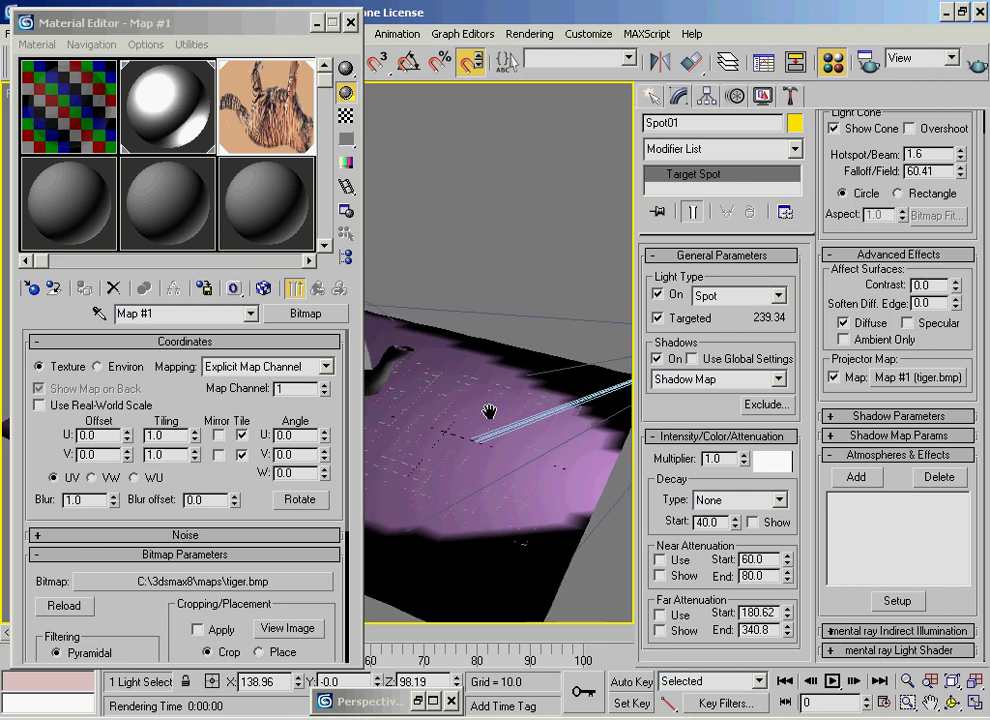
Render the perspective view and examine the tiger image projected by the spotlight
click(973, 70)
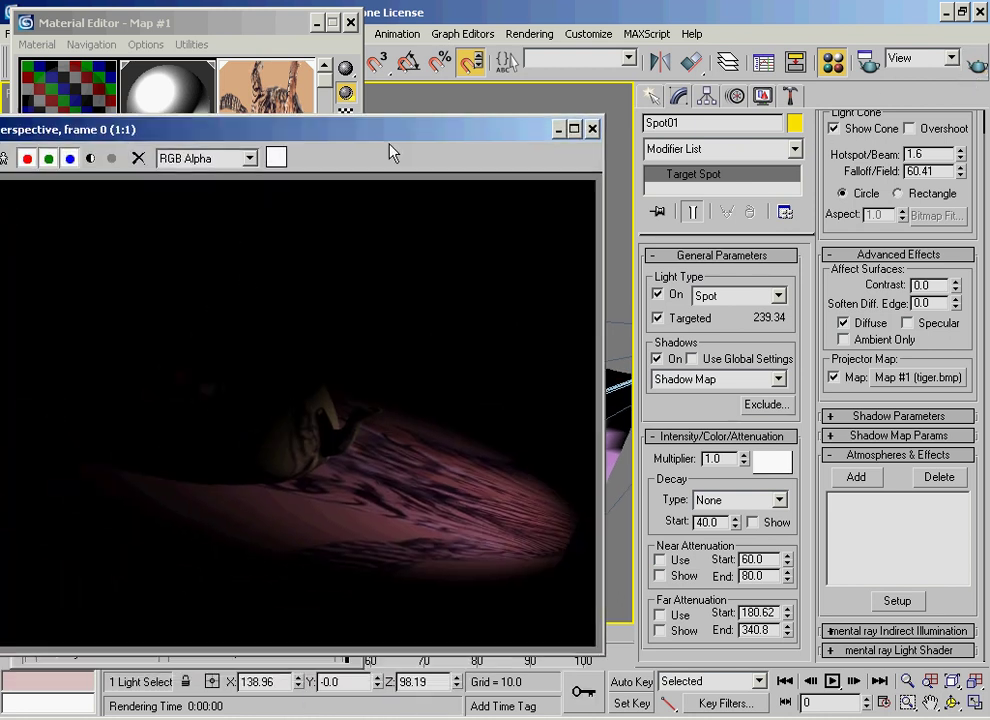
drag(391, 151, 413, 110)
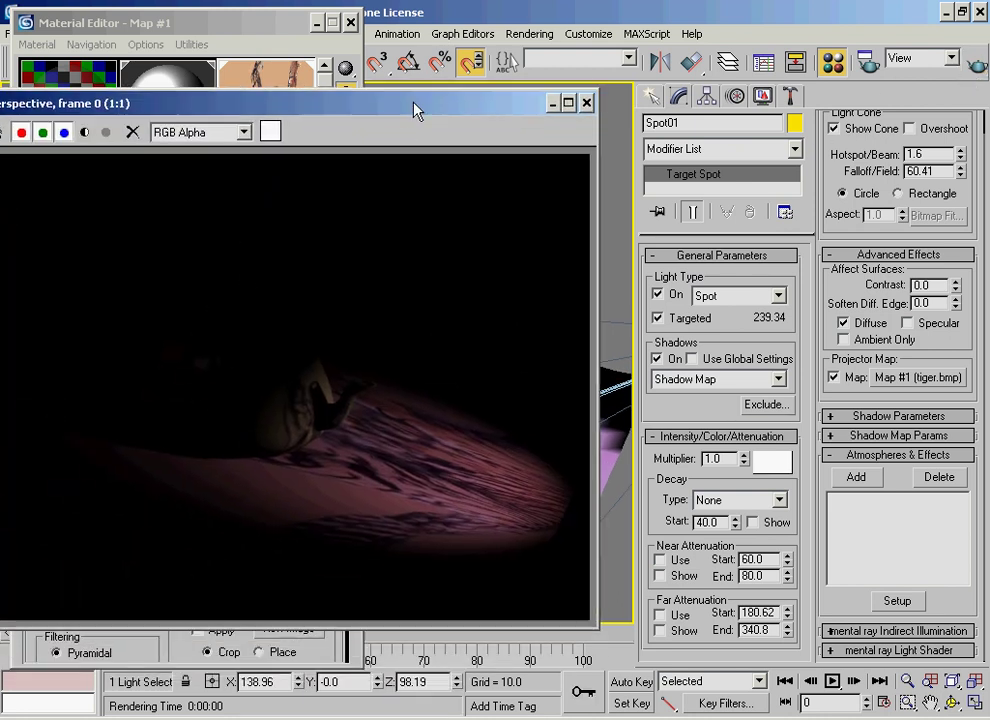
click(586, 103)
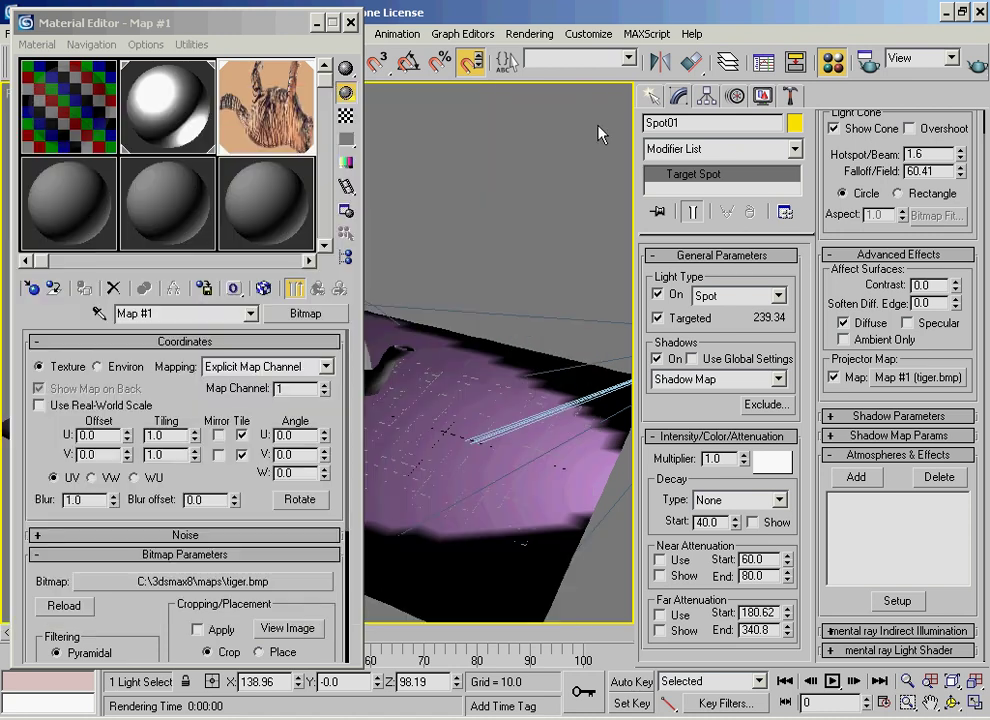
Expand the spotlight's Shadow Parameters, turn off its projector map and render the perspective view
click(898, 416)
drag(822, 452, 822, 389)
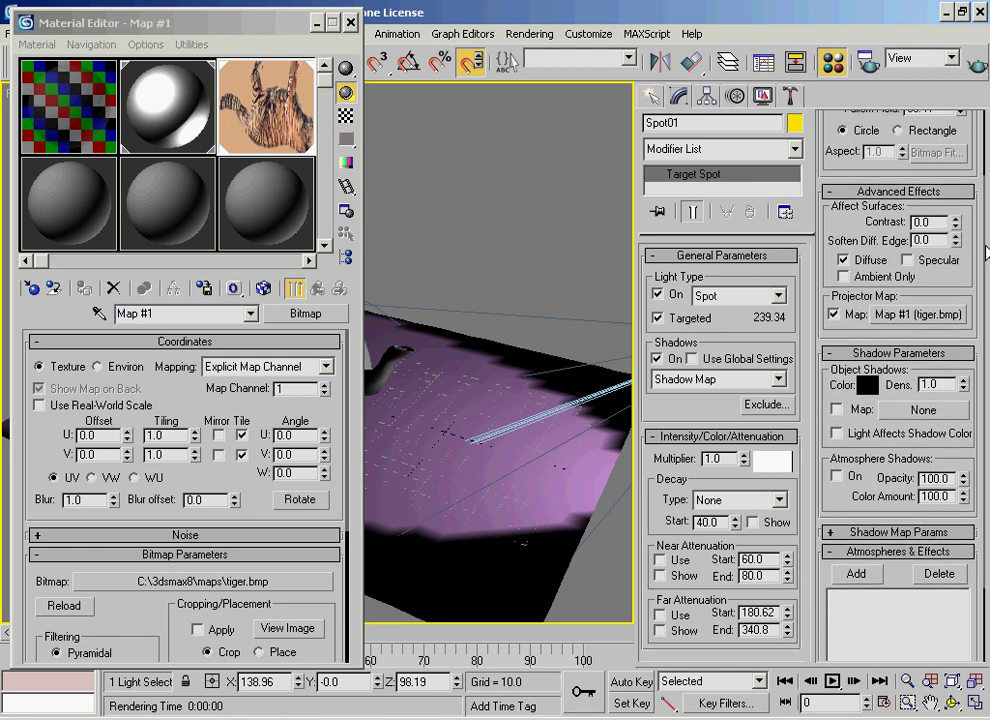
click(317, 22)
middle_drag(434, 343, 433, 310)
click(976, 64)
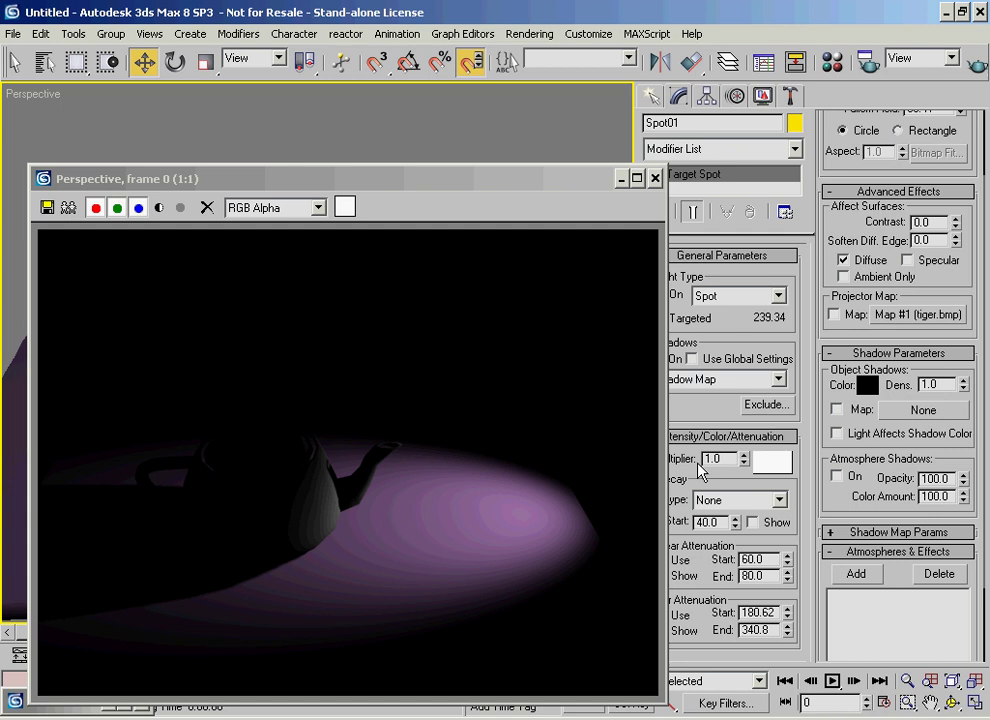
click(624, 178)
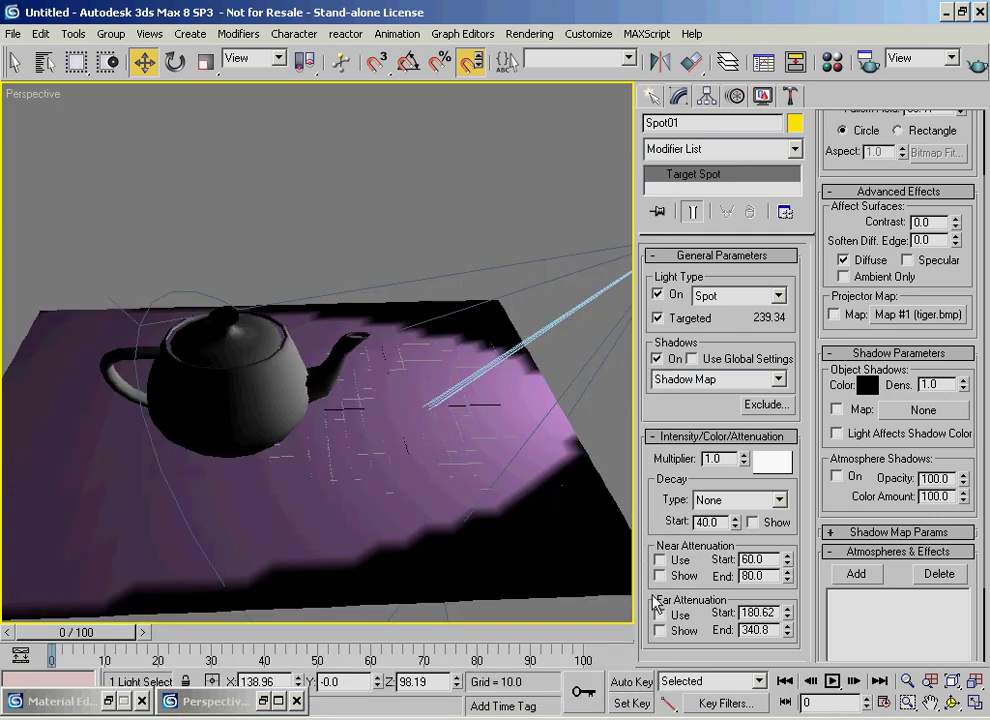
Move the spotlight closer to the teapot, to about X 86.9 and Z 132.5, and render the view
alt+middle_drag(376, 307, 377, 292)
drag(595, 238, 520, 203)
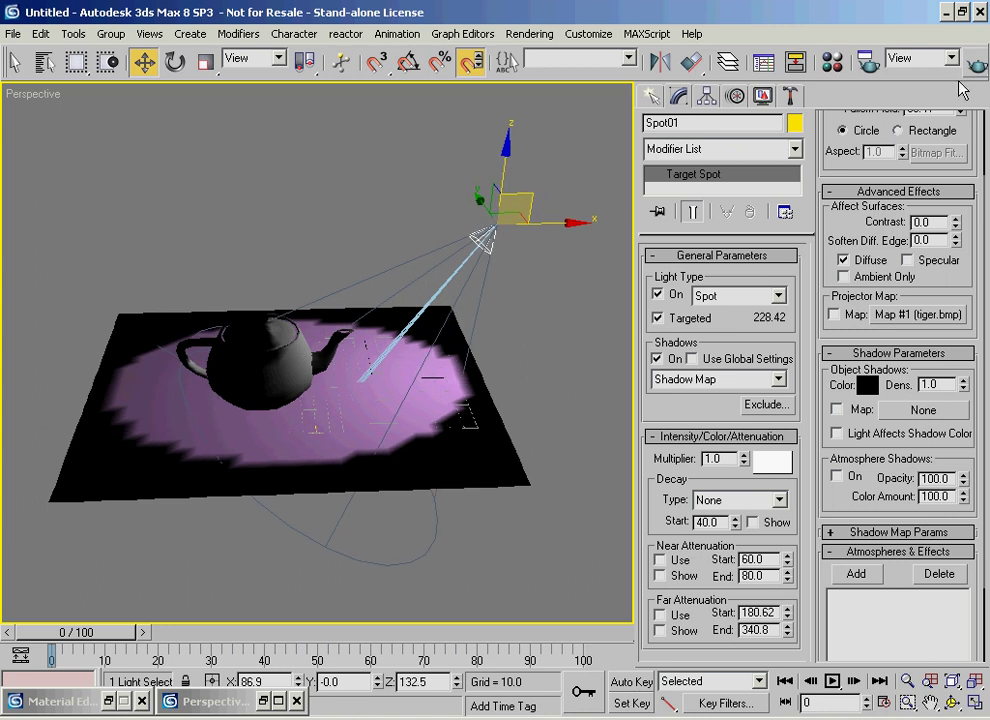
click(971, 63)
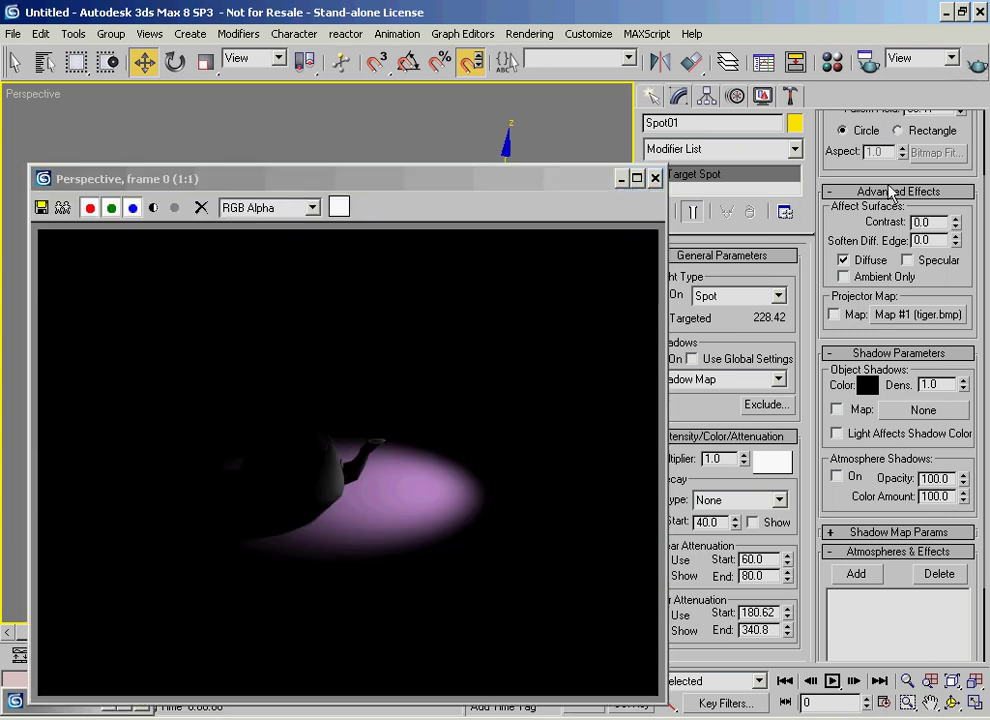
Widen the spotlight's cone to Hotspot 32.8 and Falloff 91.51, and review the render
scroll(890, 191, up, 3)
drag(945, 139, 945, 119)
drag(958, 196, 950, 115)
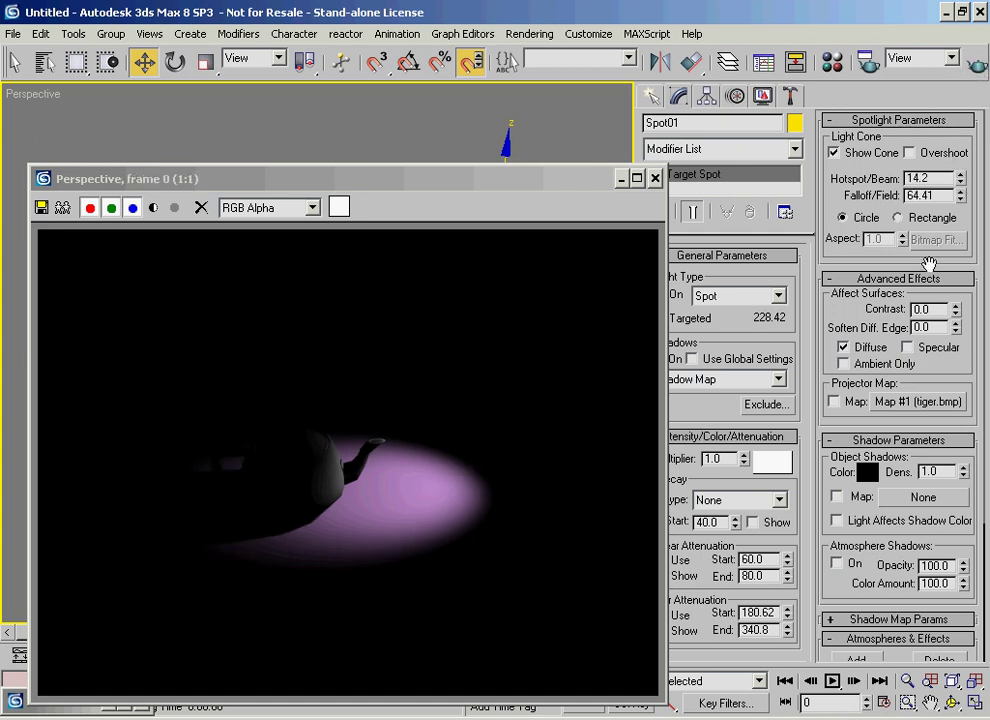
drag(961, 196, 934, 665)
drag(962, 180, 954, 125)
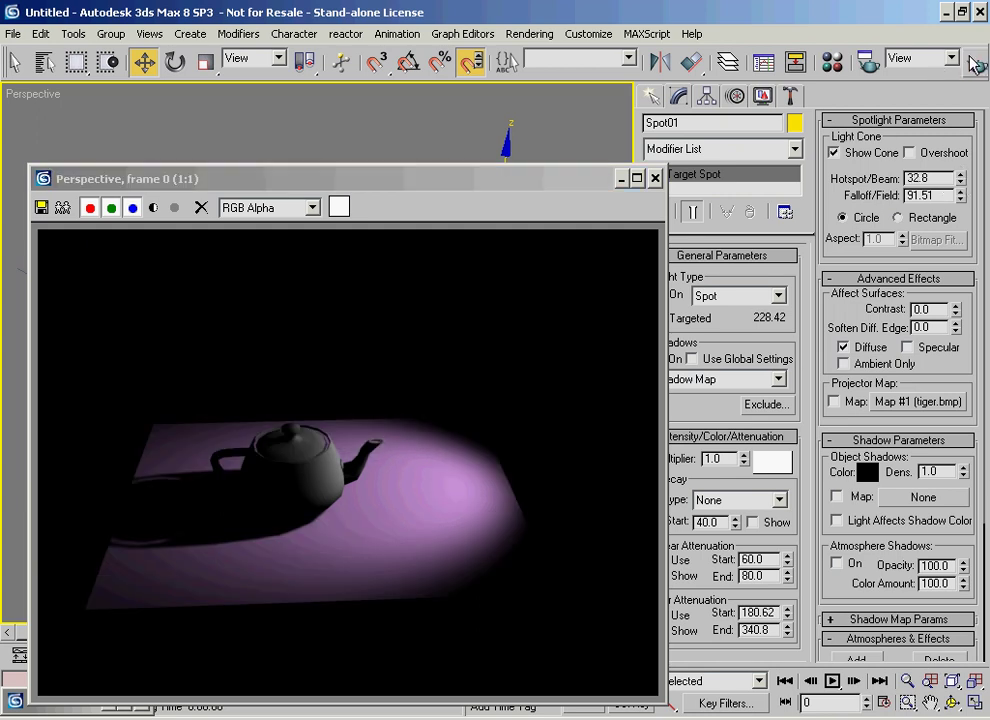
drag(463, 190, 450, 140)
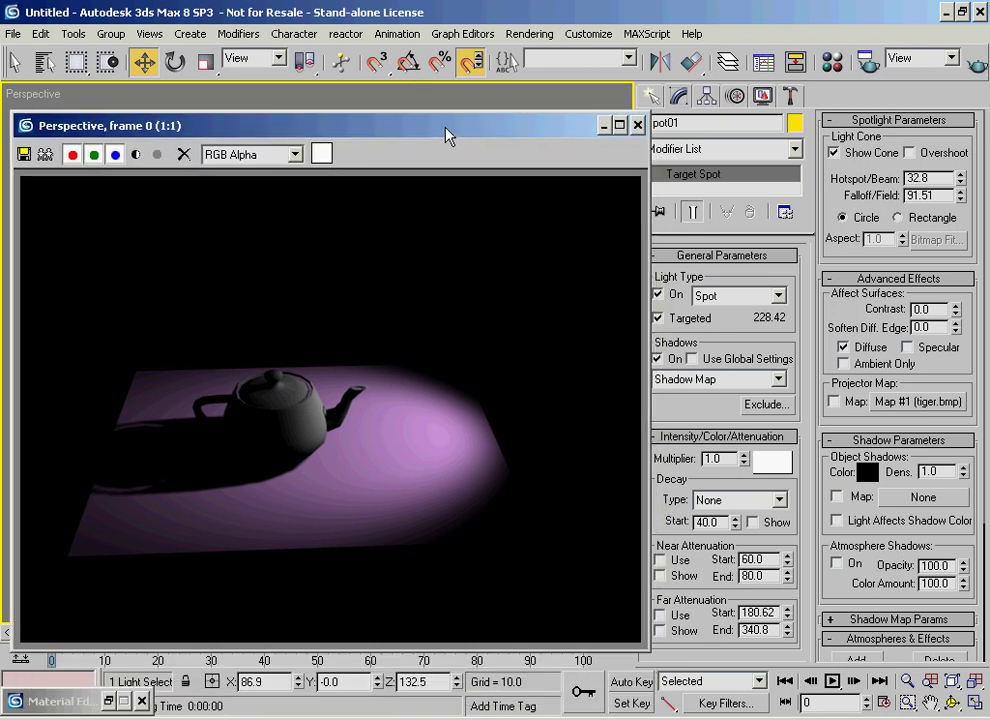
click(612, 131)
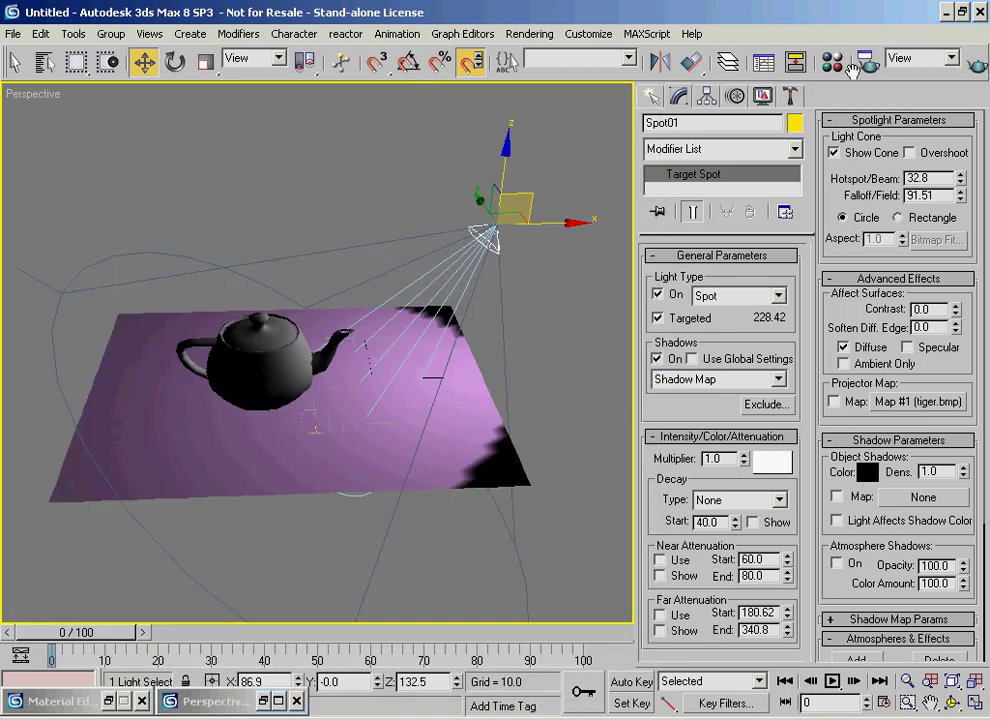
Assign the 07 - Default material from the fourth Material Editor slot to the plane
click(503, 438)
click(831, 62)
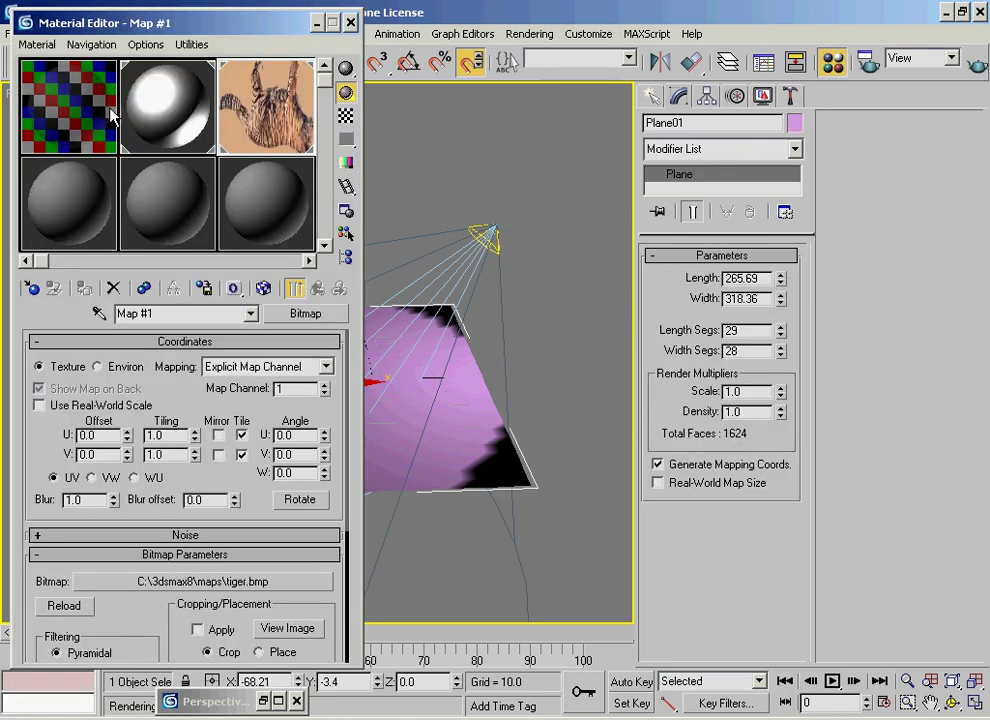
click(82, 209)
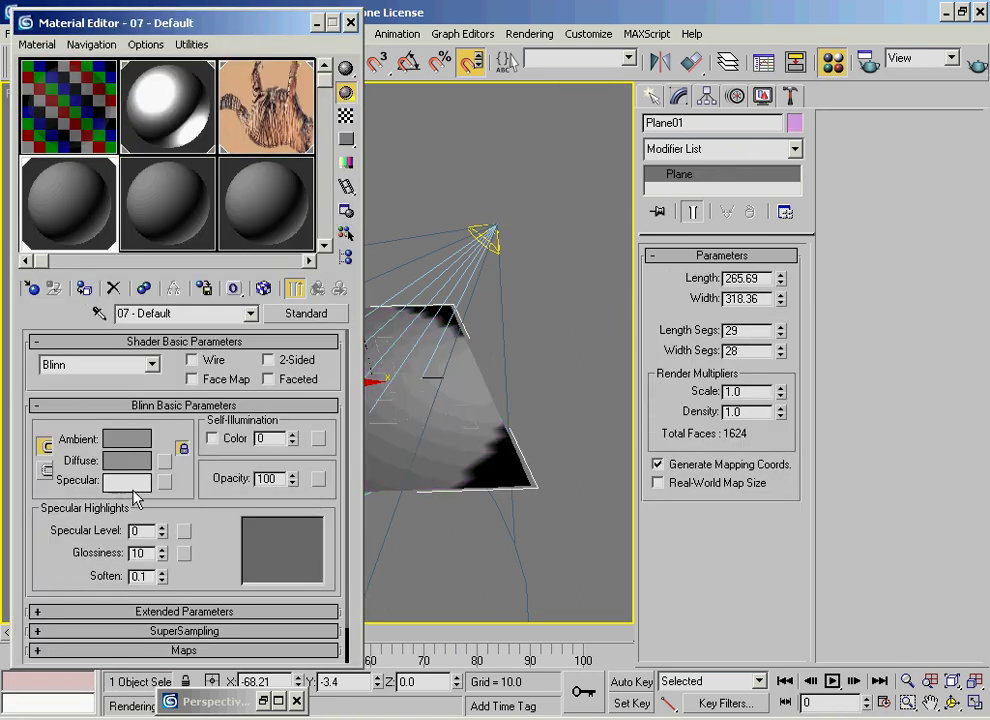
Lighten the plane material's diffuse color to near white and render the perspective view
click(127, 480)
click(127, 461)
drag(552, 239, 549, 256)
click(445, 293)
middle_drag(449, 354, 526, 336)
click(978, 62)
drag(475, 127, 313, 130)
Set the spotlight's shadow color to dark red (133, 0, 0) and render the scene
click(568, 235)
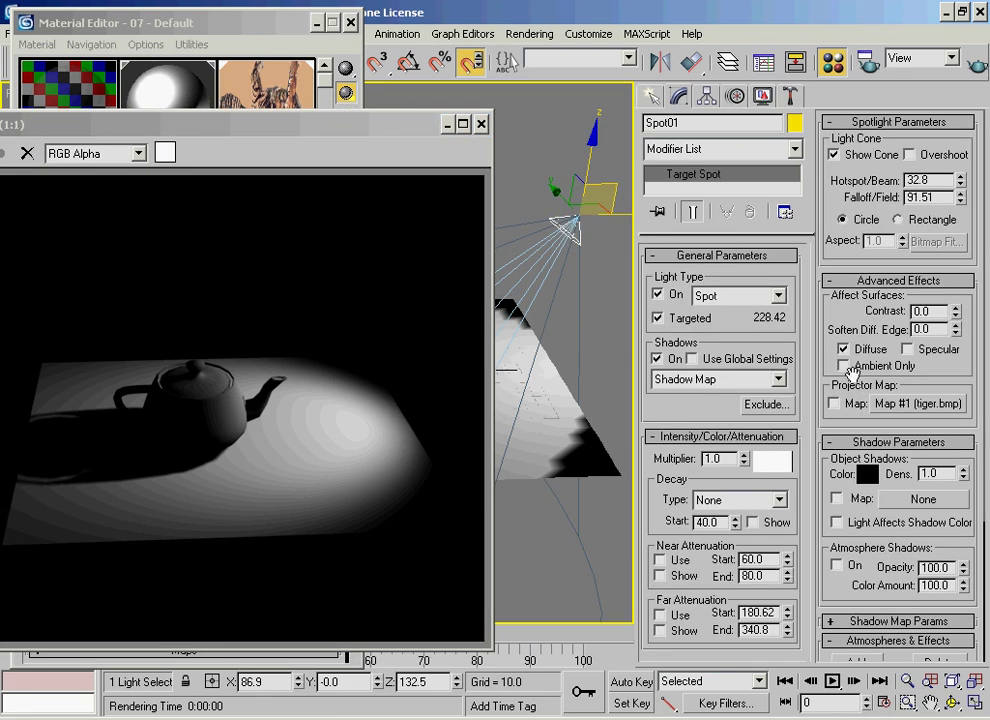
drag(838, 472, 830, 266)
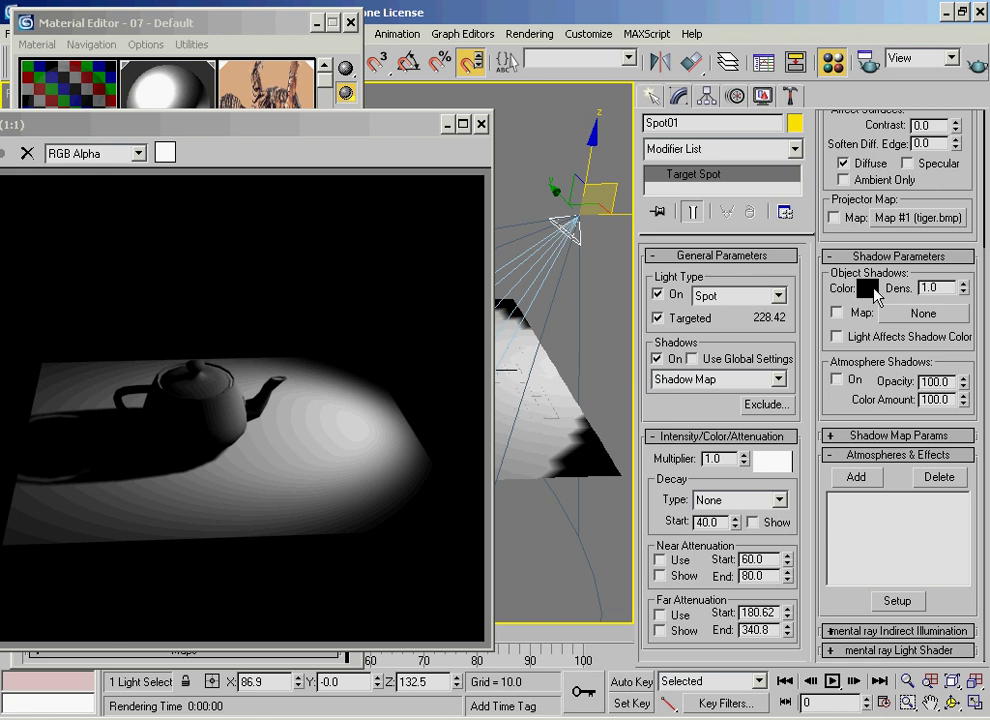
click(867, 288)
mouse_move(690, 128)
mouse_down()
mouse_move(718, 132)
mouse_move(681, 138)
mouse_up()
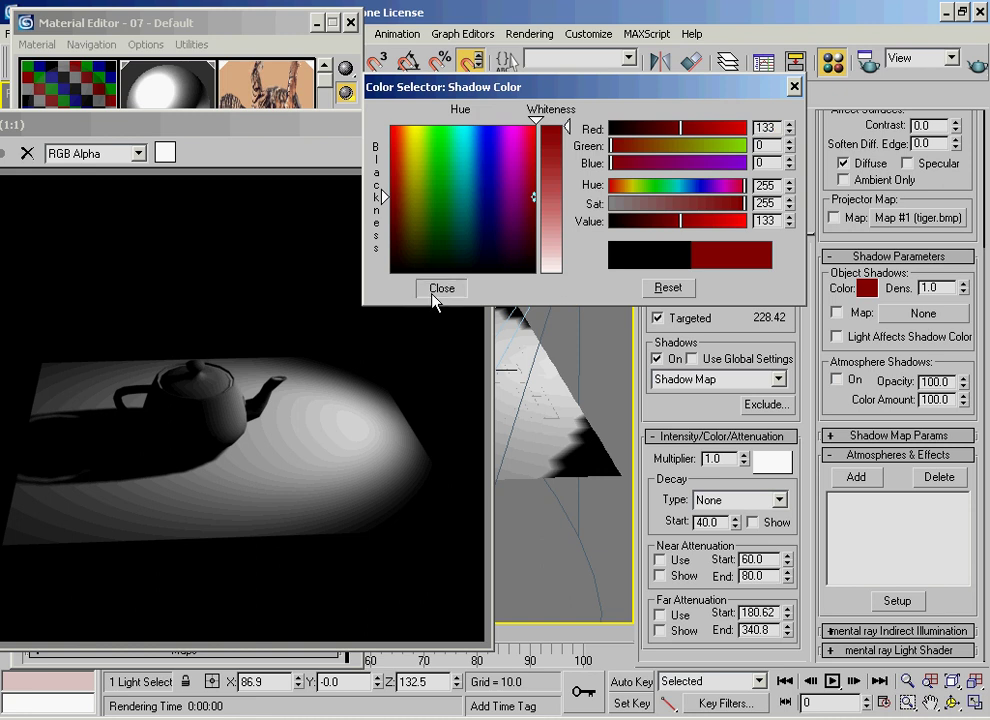
click(441, 288)
click(976, 65)
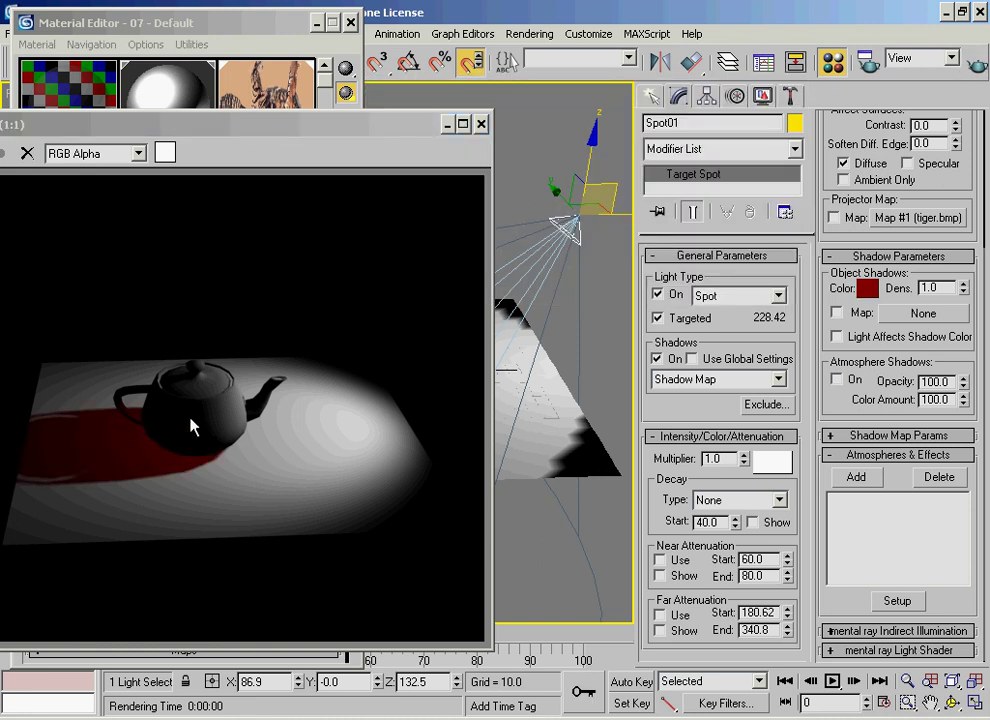
Assign a Checker map to the spotlight's object shadows and place it in the fifth Material Editor slot
click(922, 313)
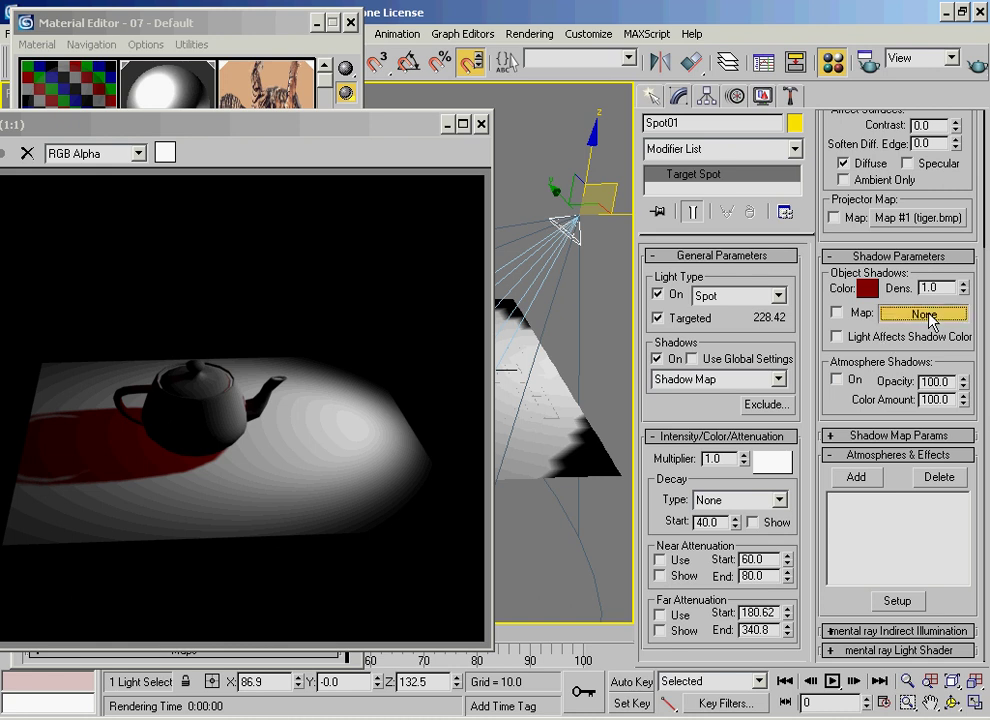
double_click(433, 217)
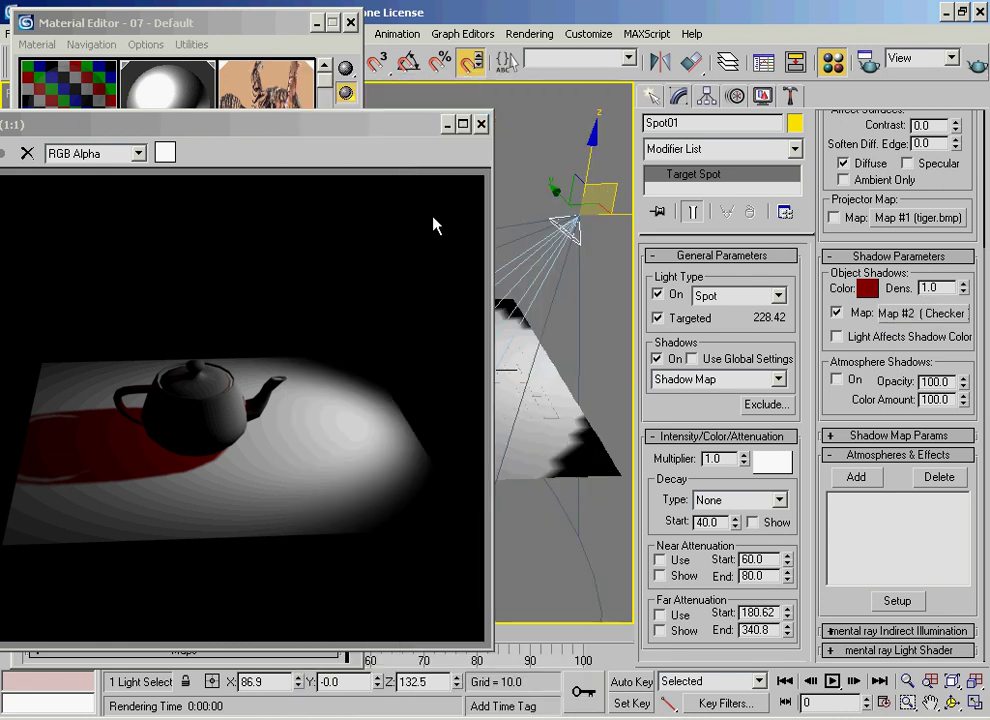
drag(214, 123, 574, 391)
drag(910, 313, 166, 228)
click(145, 403)
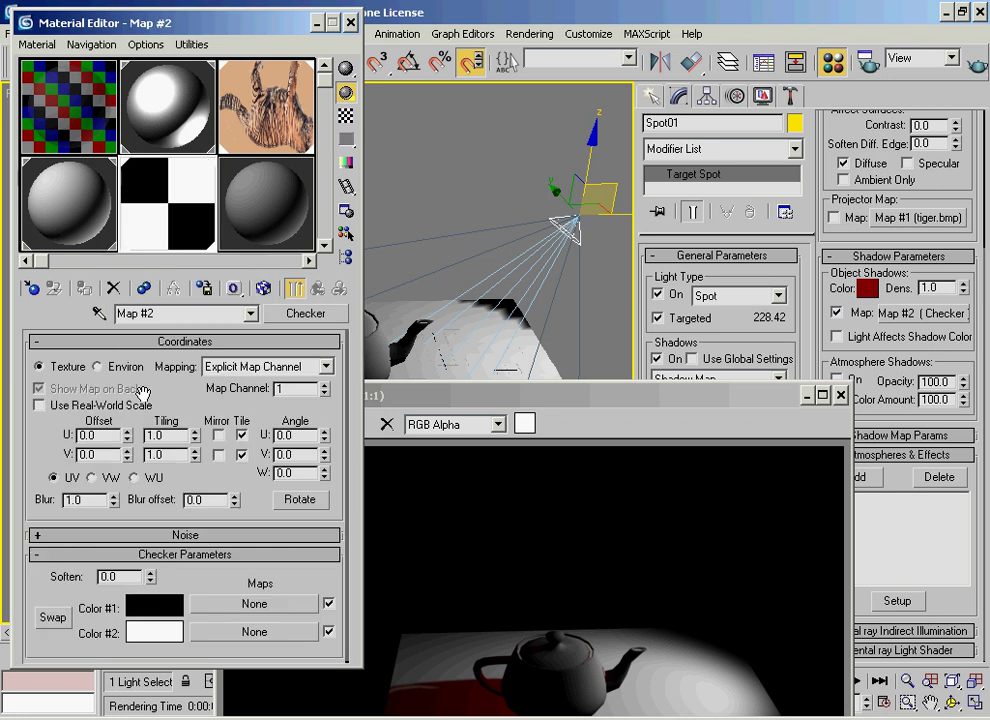
Set the Checker map's tiling to 9.8 in U and 5.5 in V, and render the shadow
drag(59, 595, 51, 539)
drag(195, 436, 185, 354)
drag(195, 455, 194, 420)
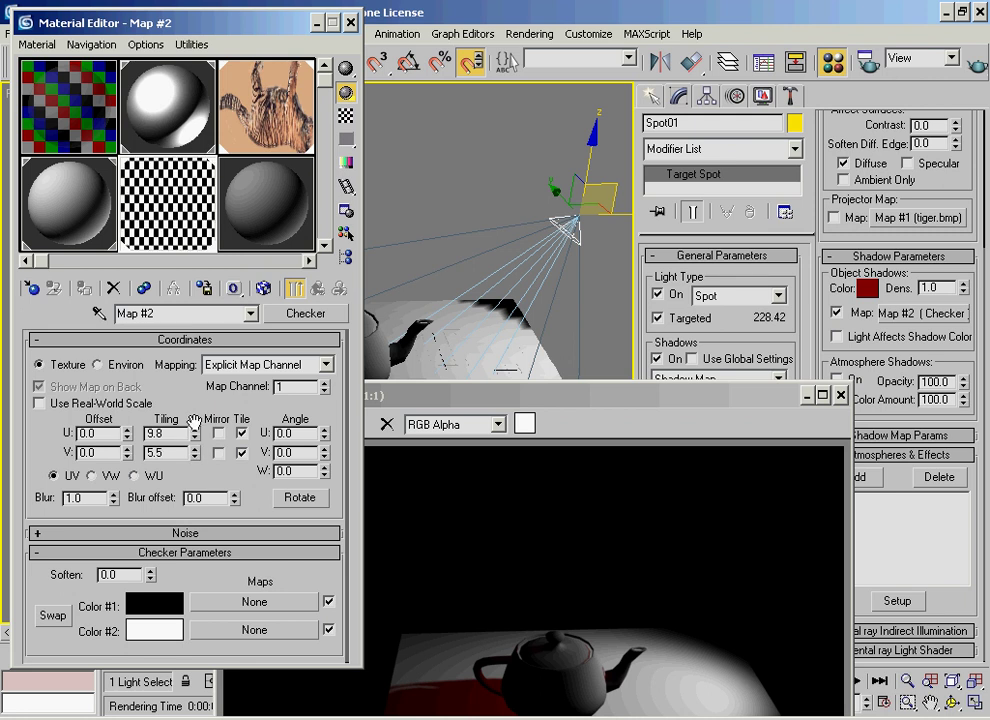
click(975, 66)
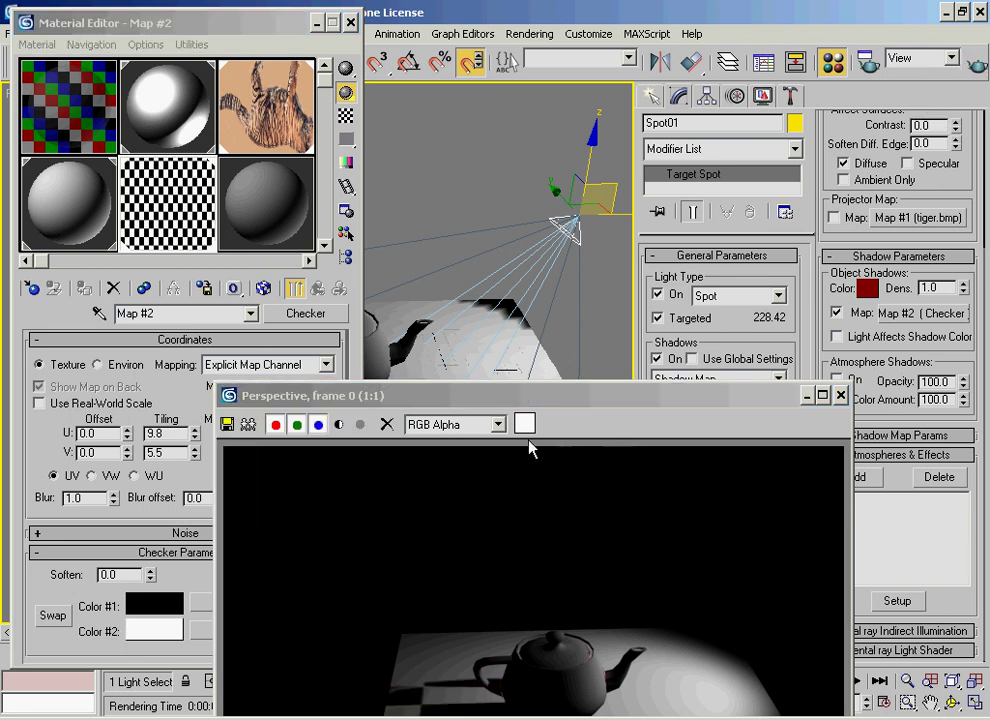
drag(526, 397, 500, 208)
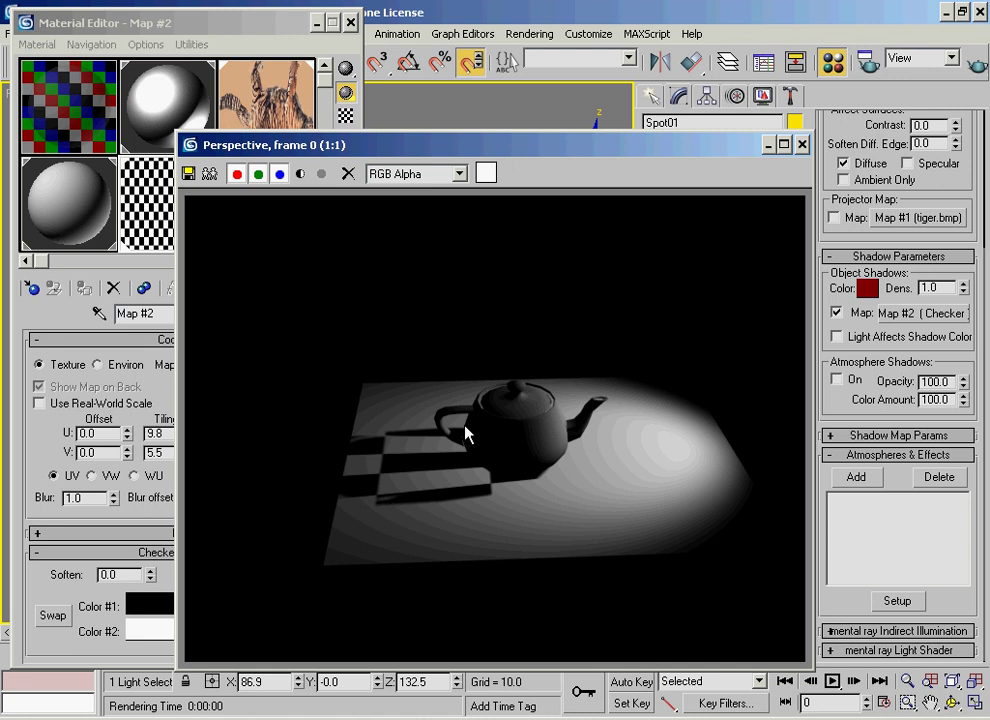
Set the spotlight's shadow color back to black
click(878, 340)
click(840, 337)
scroll(830, 200, up, 3)
drag(752, 147, 566, 132)
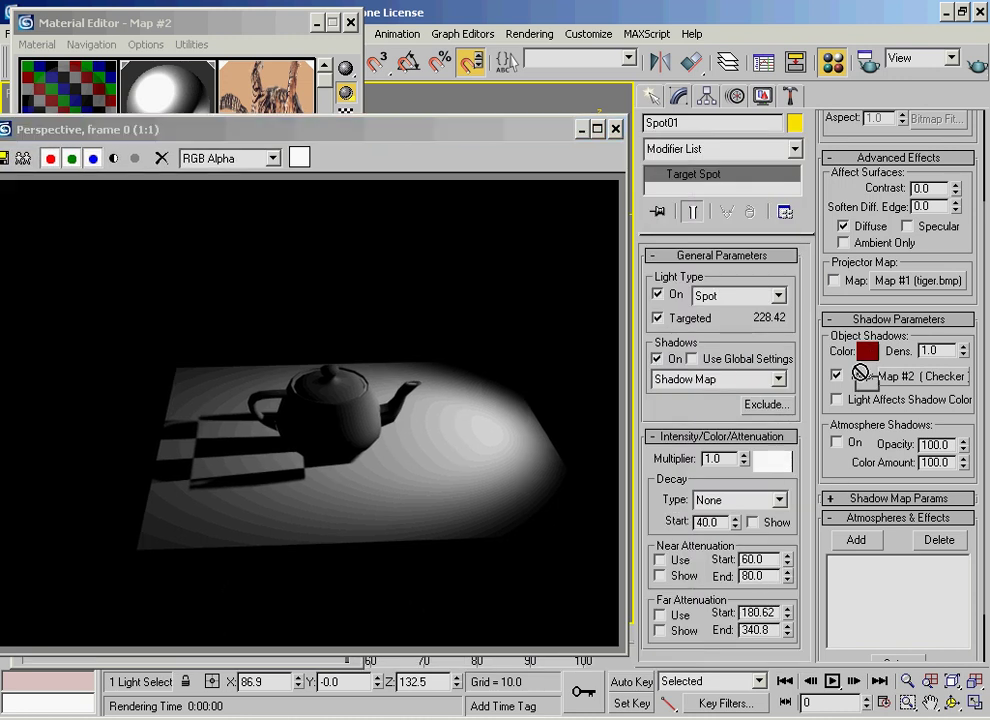
click(868, 352)
right_click(868, 352)
drag(648, 137, 504, 188)
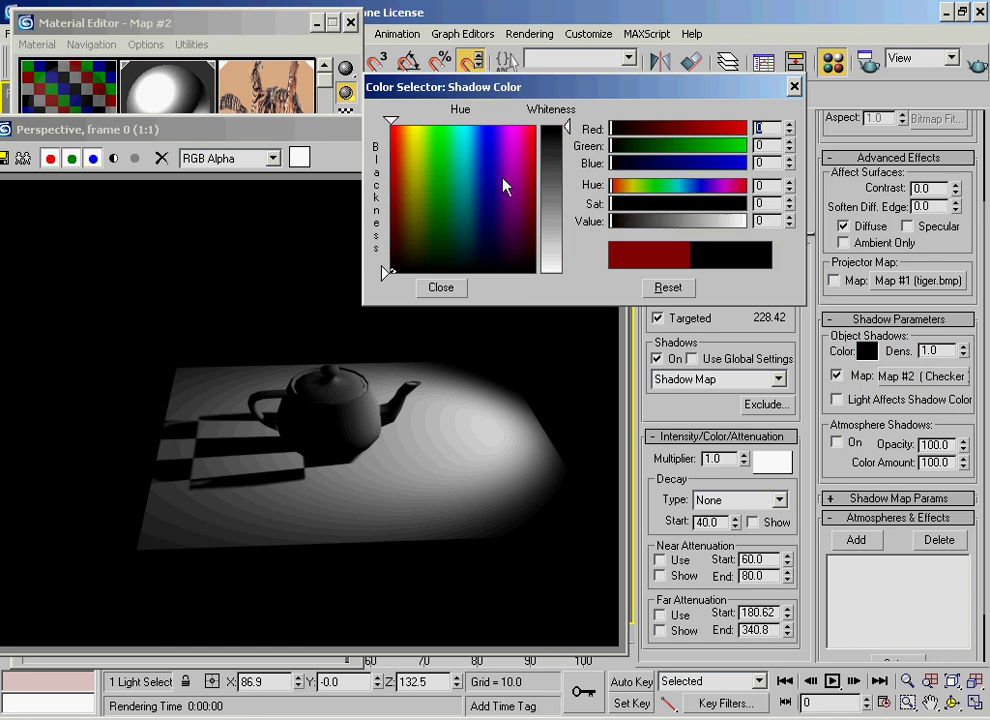
click(441, 287)
Set the spotlight's light color to magenta by reducing its green component to 0
click(764, 454)
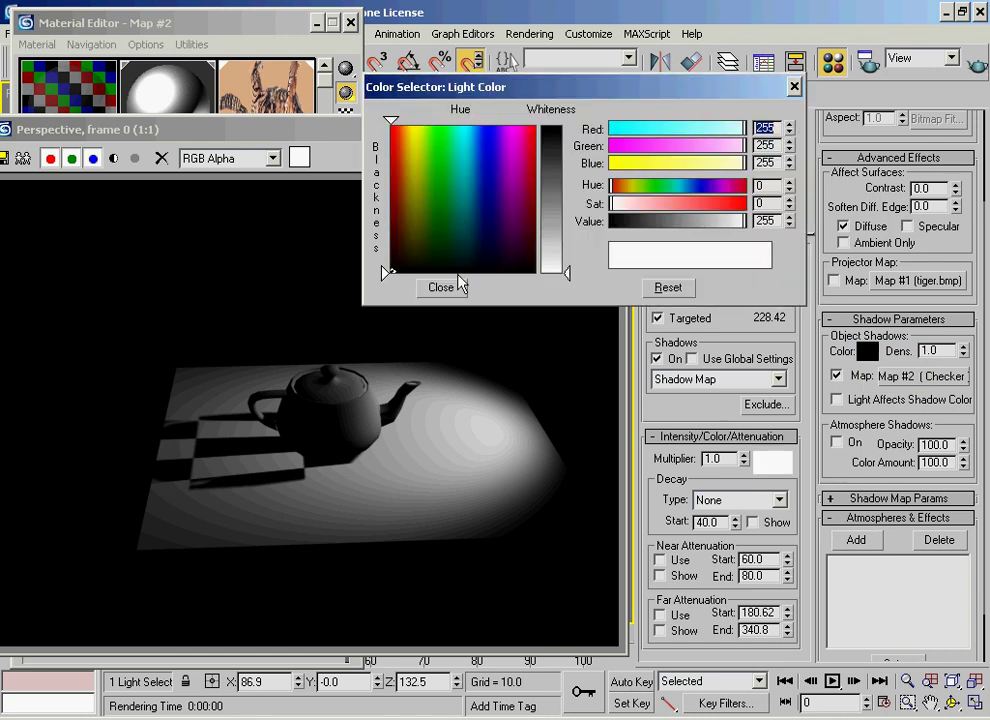
drag(703, 145, 612, 148)
click(441, 287)
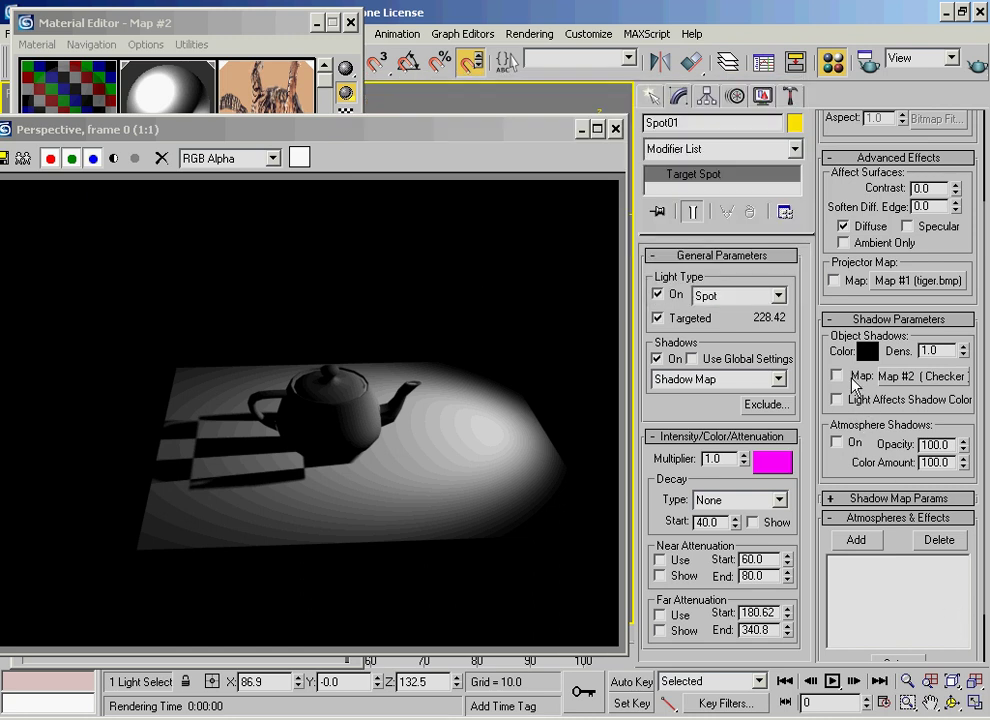
Clear the Checker map from the spotlight's object shadows and render the perspective view
right_click(880, 377)
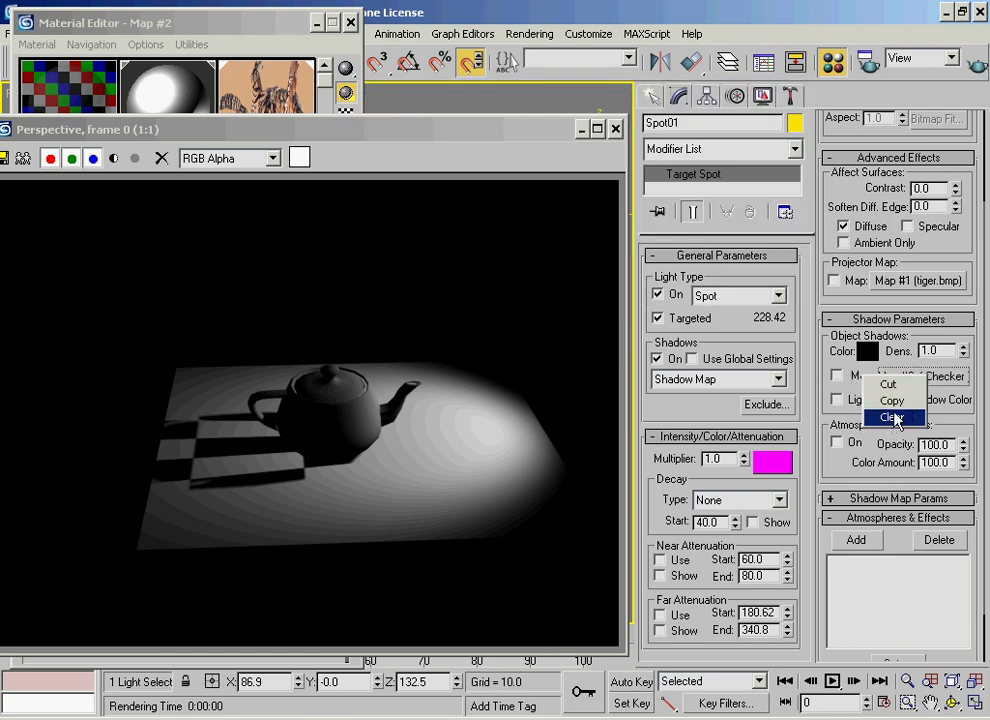
click(892, 417)
drag(495, 140, 586, 164)
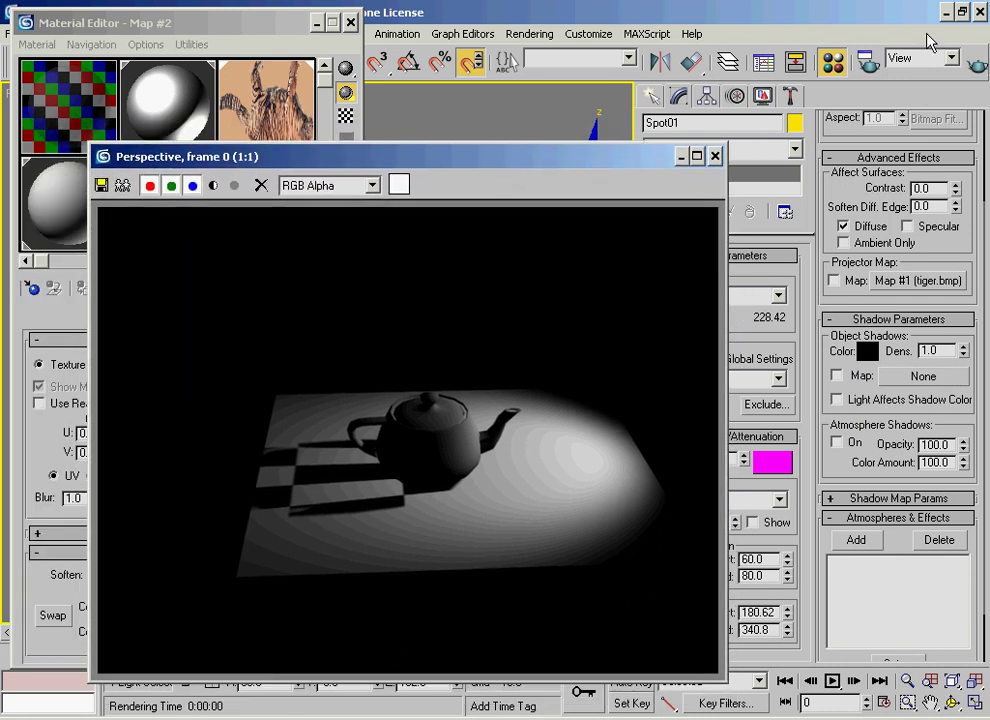
click(974, 66)
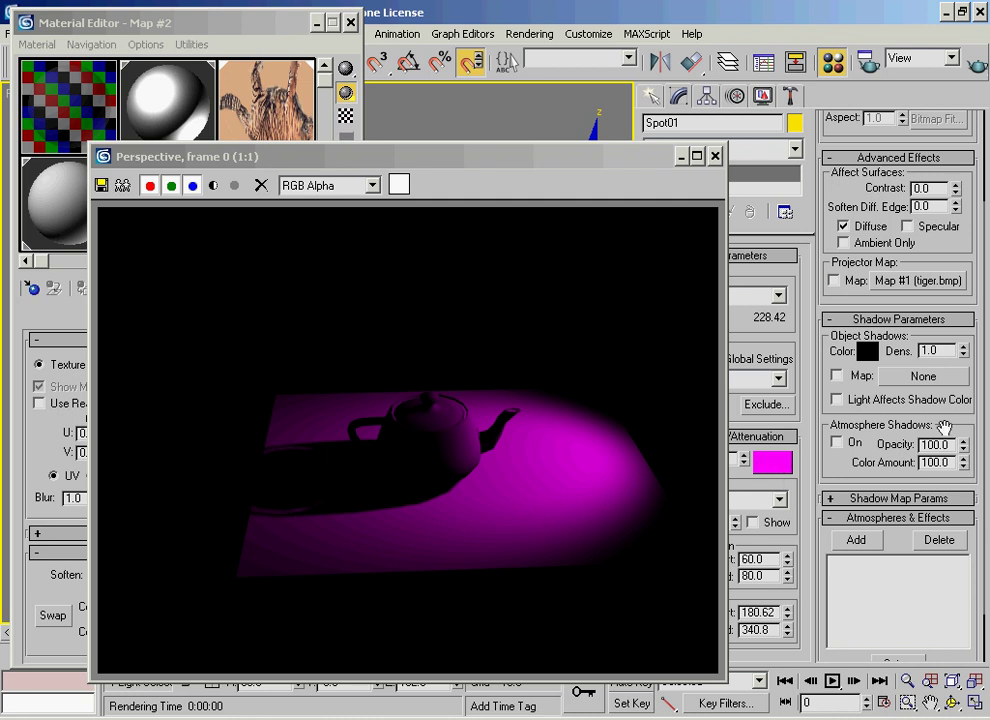
Try rendering with Light Affects Shadow Color enabled, then switch the option off and close the render
click(836, 399)
click(977, 64)
click(837, 399)
drag(493, 166, 490, 120)
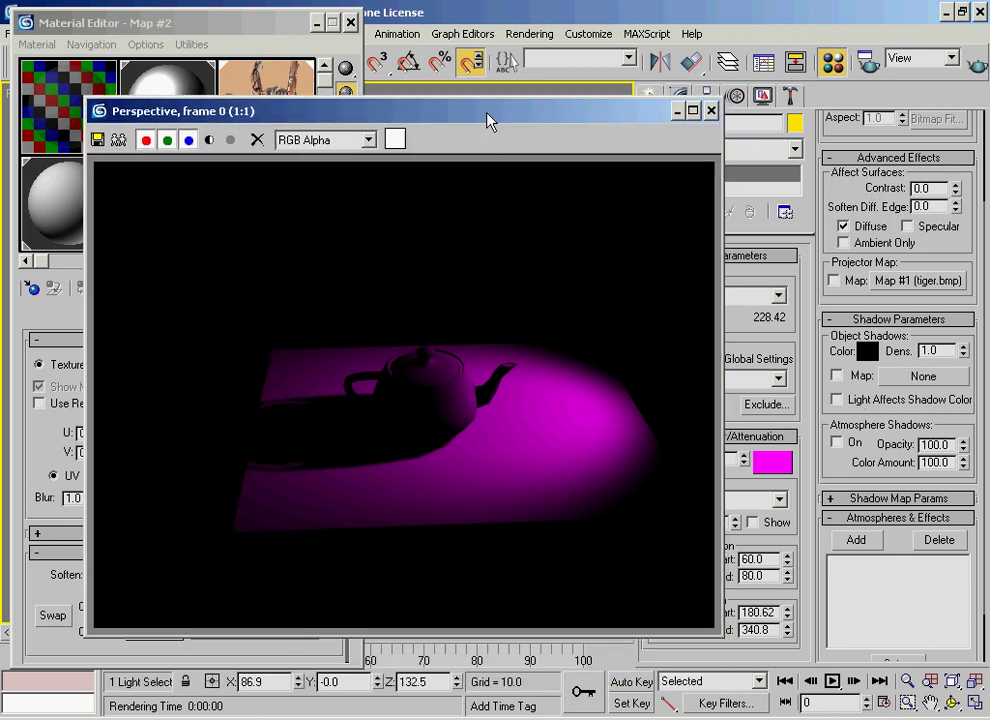
click(711, 110)
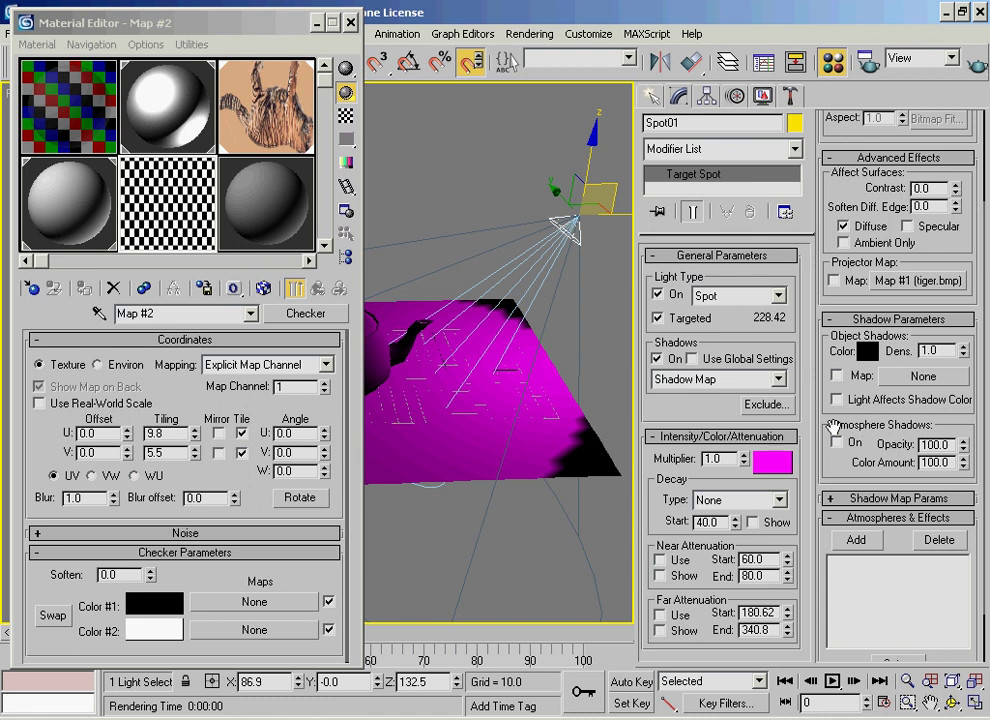
Minimize the Material Editor to clear the perspective view of the teapot and spotlight
drag(228, 25, 240, 37)
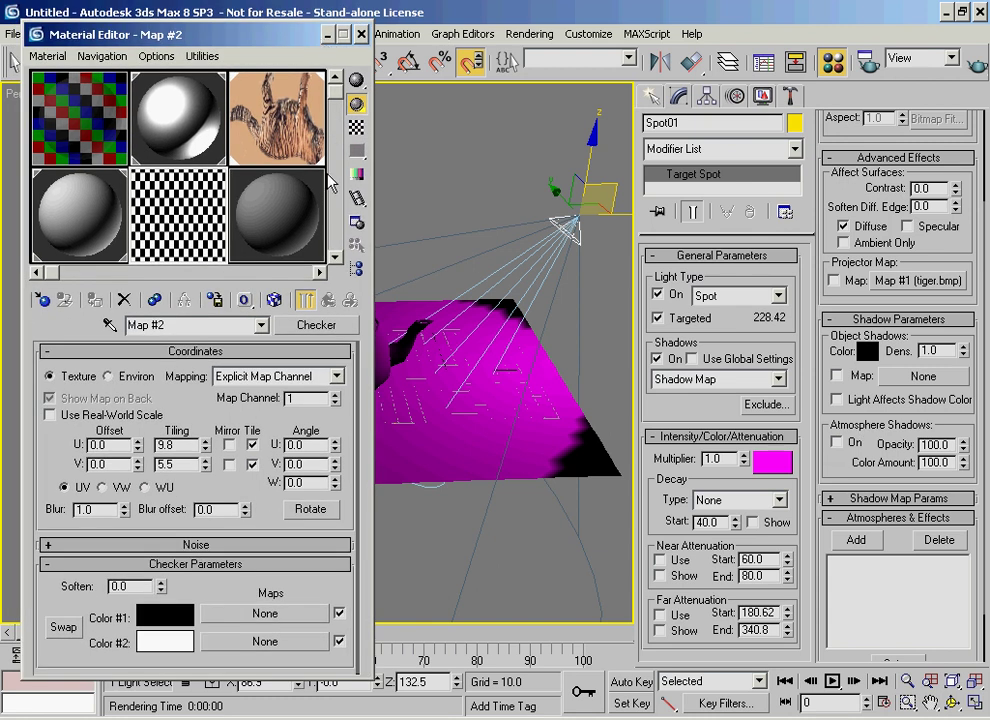
click(328, 36)
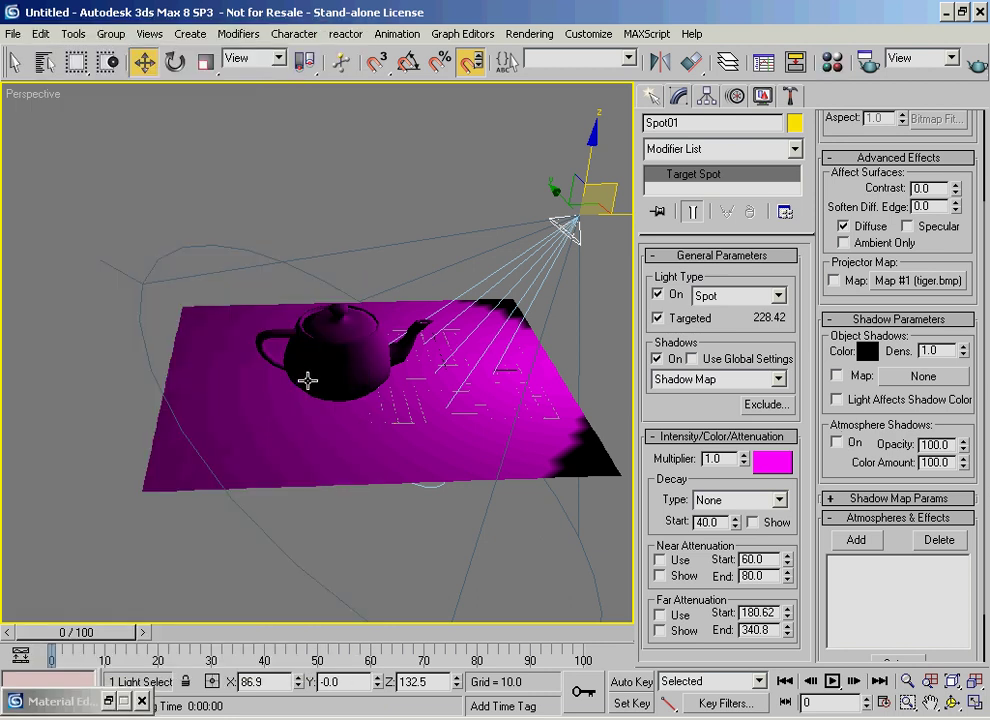
alt+middle_drag(308, 375, 322, 330)
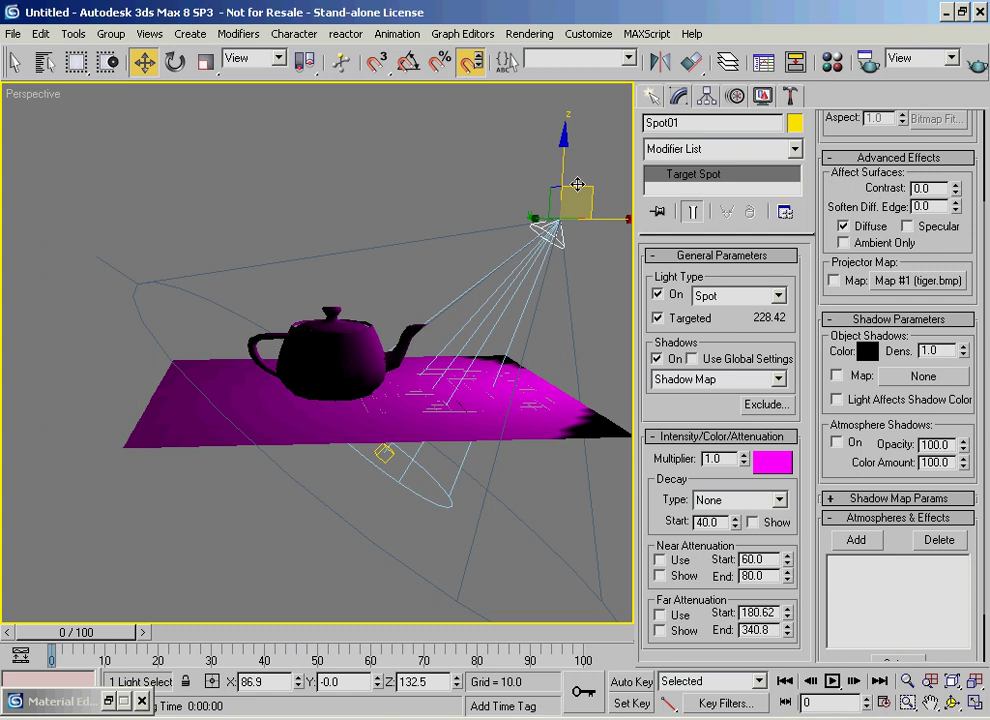
Add a Volume Fog atmospheric effect to the scene's environment and look over its volume parameters
click(529, 33)
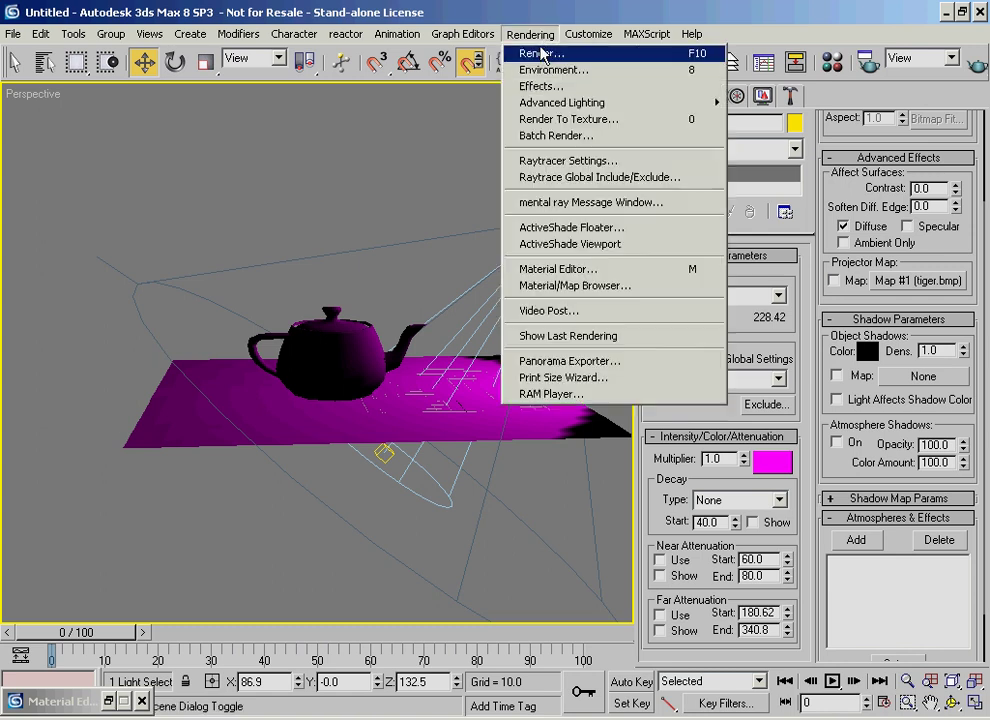
click(535, 135)
scroll(405, 480, down, 2)
click(569, 425)
click(390, 171)
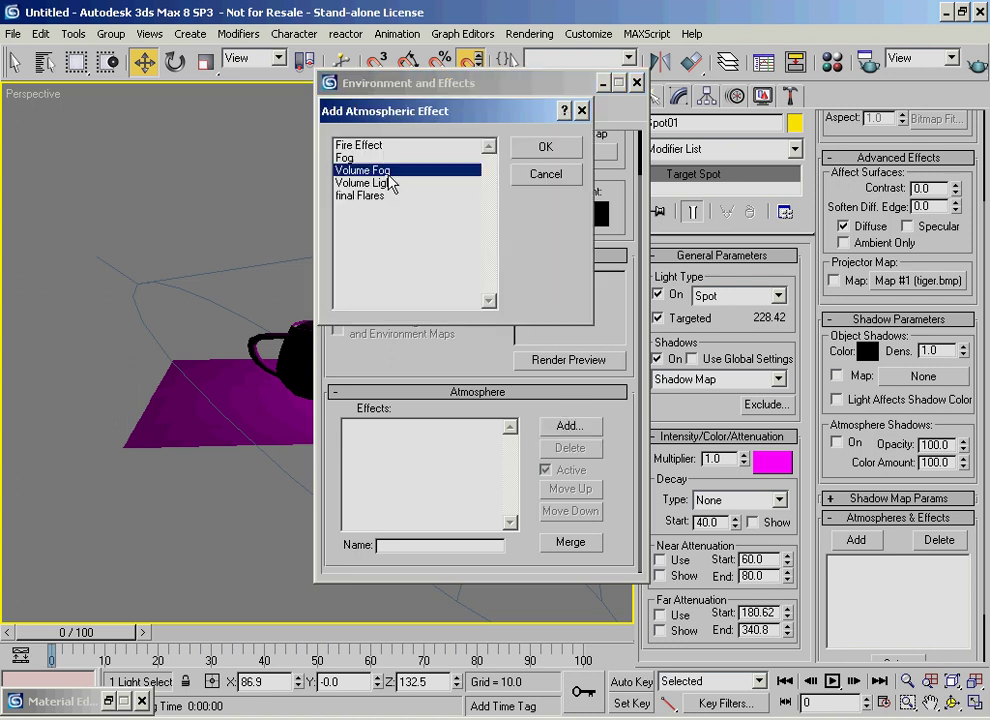
click(548, 148)
scroll(475, 150, down, 3)
drag(494, 89, 178, 109)
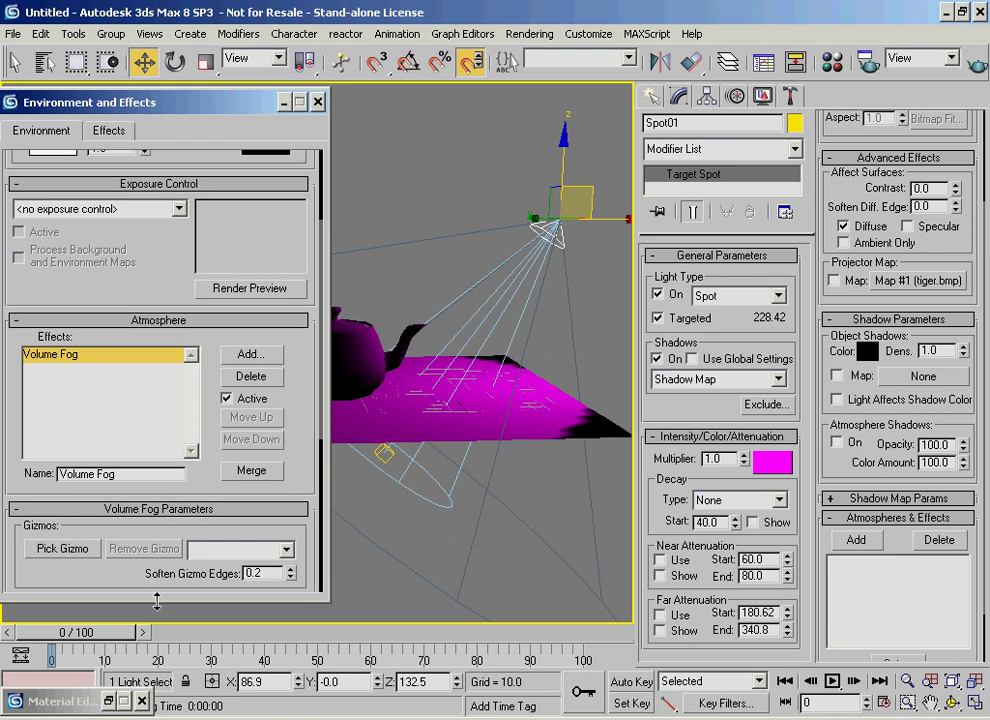
drag(157, 600, 157, 714)
drag(150, 579, 155, 544)
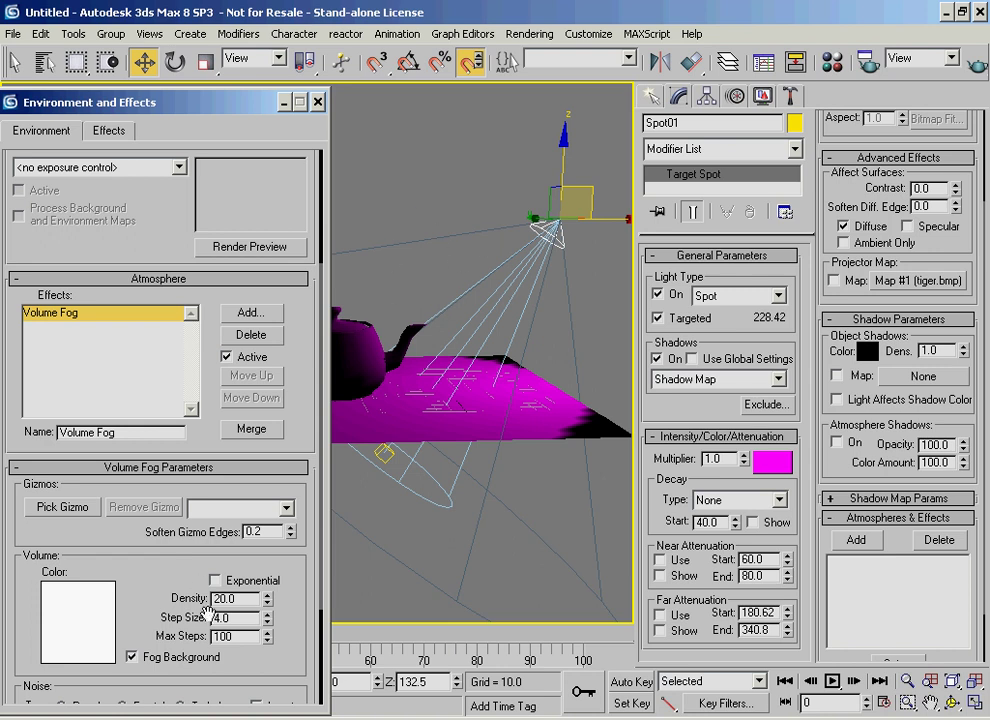
Set the spotlight's light color back to white
click(772, 461)
click(566, 270)
click(443, 287)
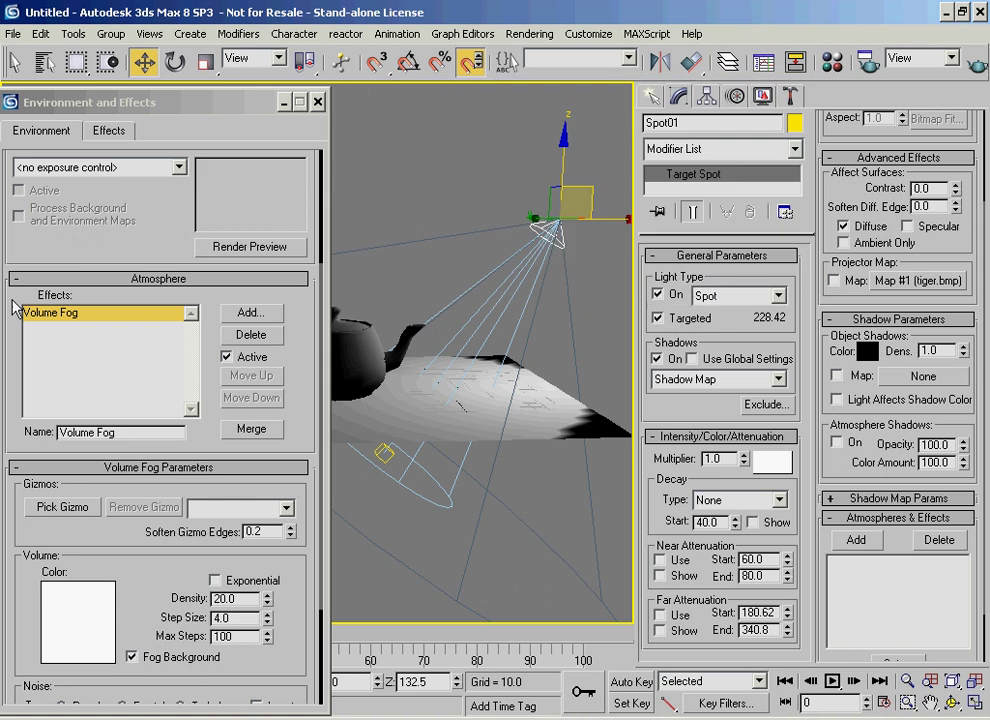
Expand the spotlight's Shadow Map Params and minimize the Environment and Effects window
scroll(849, 330, down, 2)
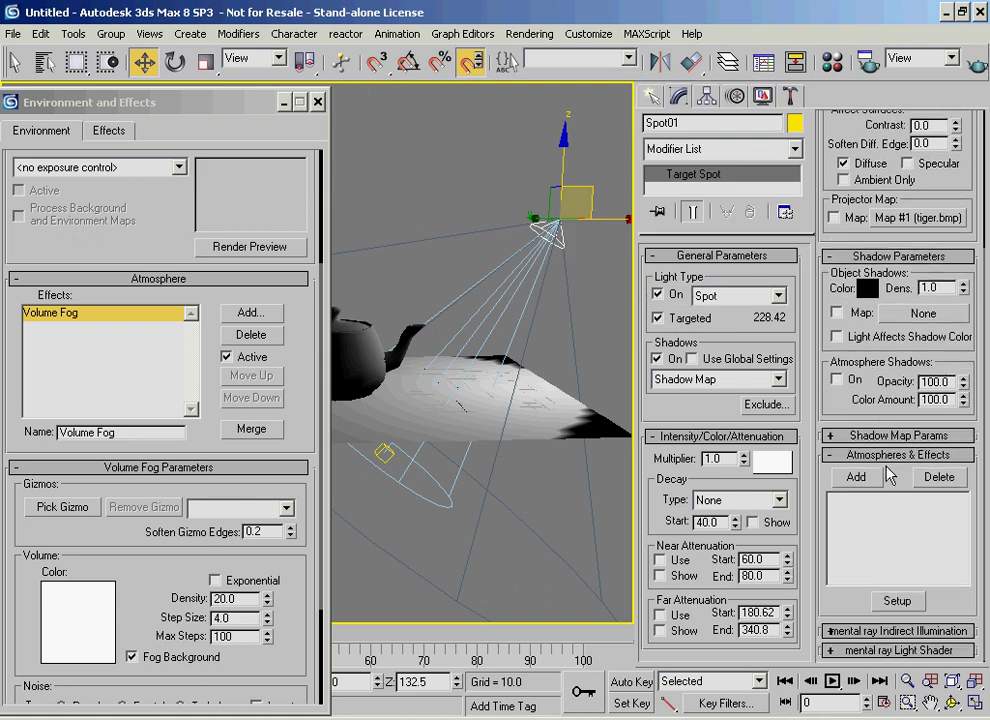
click(898, 435)
click(281, 102)
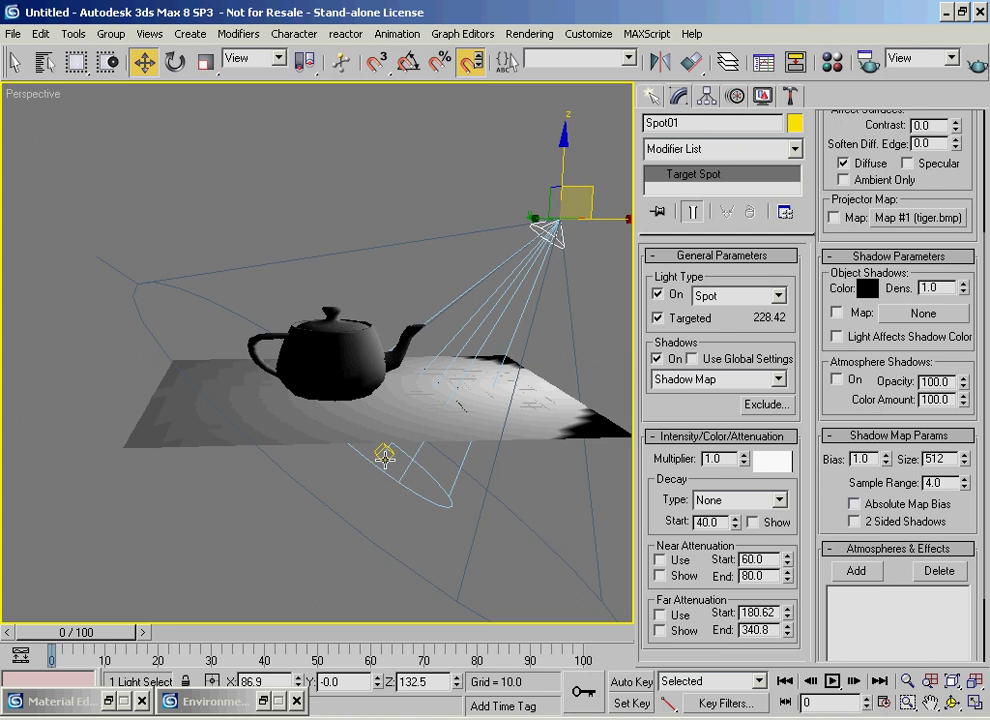
Move the spotlight's target past the teapot to about X -160, Z -53
click(384, 453)
drag(440, 466, 296, 424)
alt+middle_drag(296, 424, 358, 400)
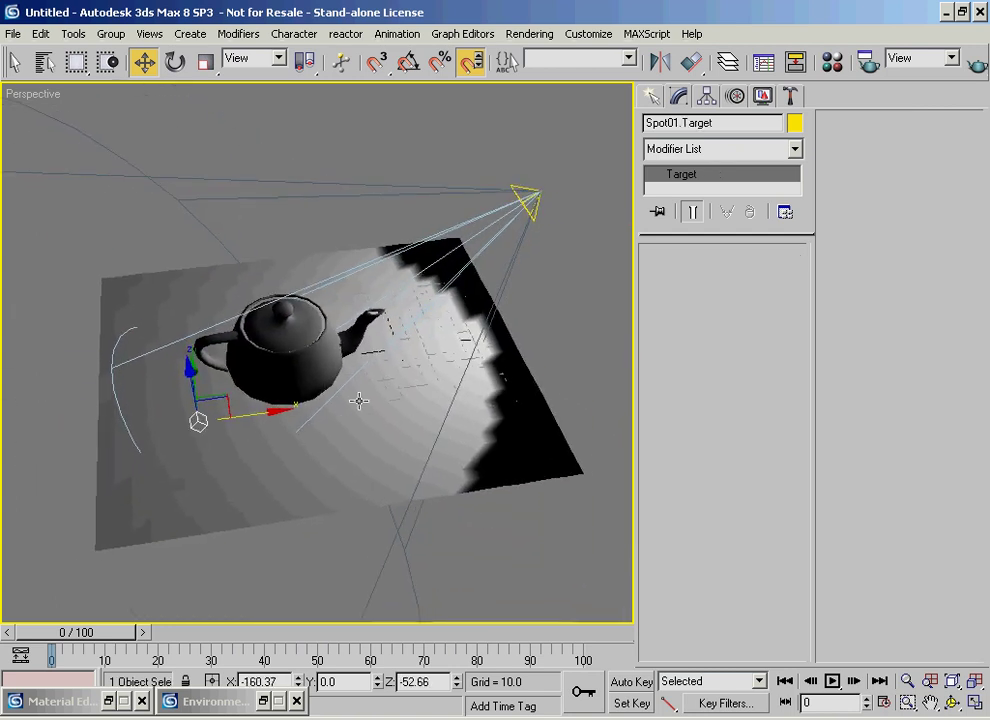
Move the teapot toward the spotlight, to about X -54.5, Y -10.7
click(512, 197)
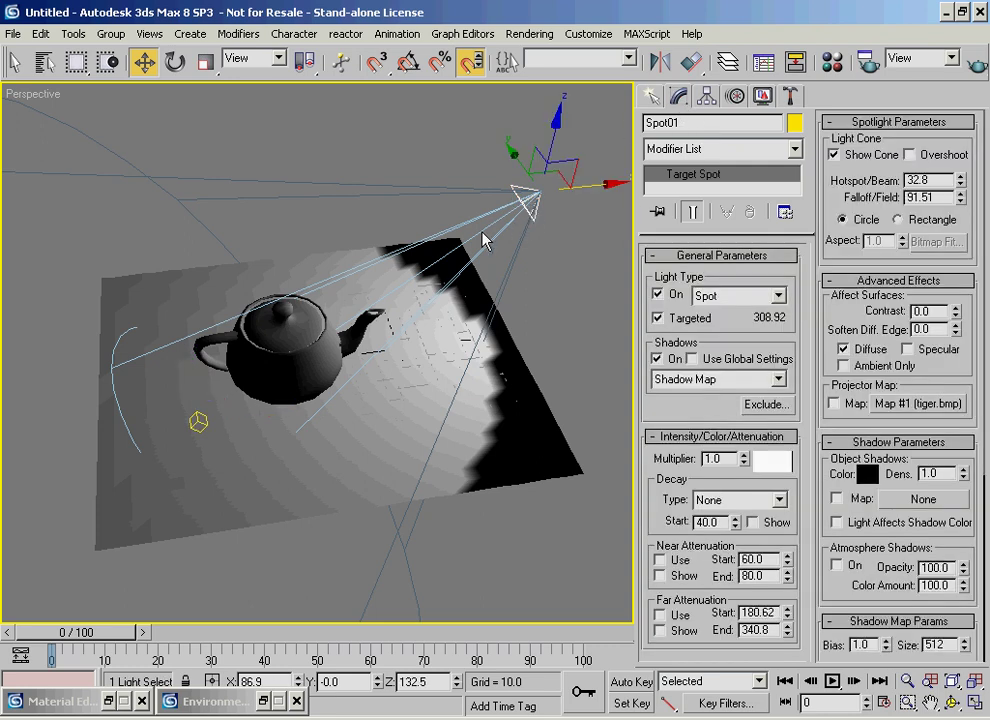
drag(850, 592, 833, 270)
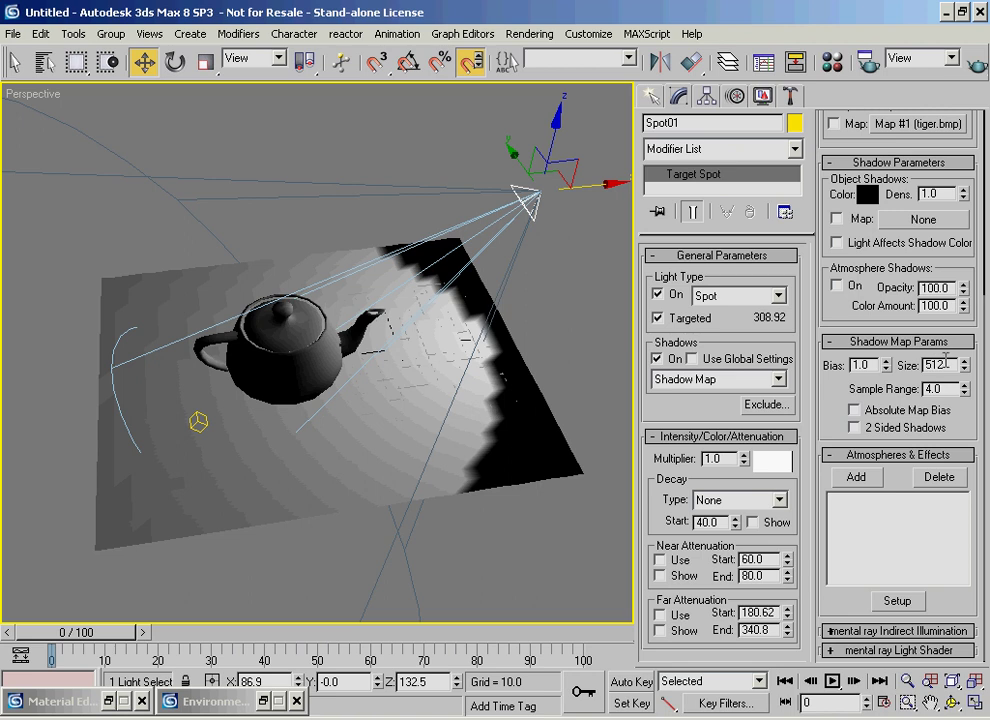
alt+middle_drag(305, 362, 463, 358)
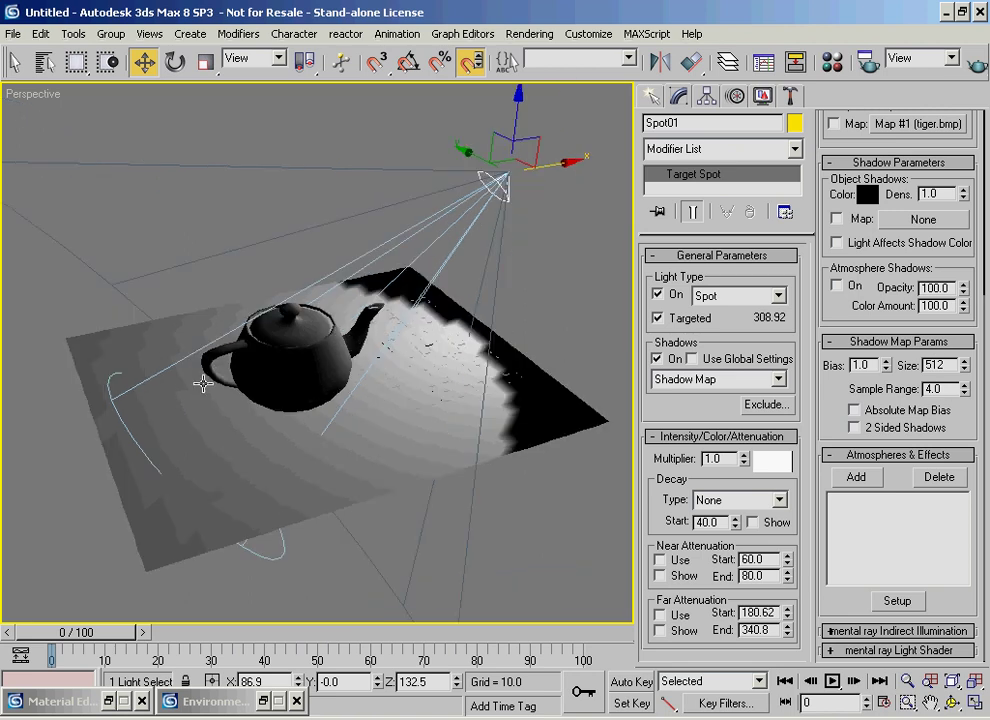
click(299, 361)
drag(353, 369, 435, 343)
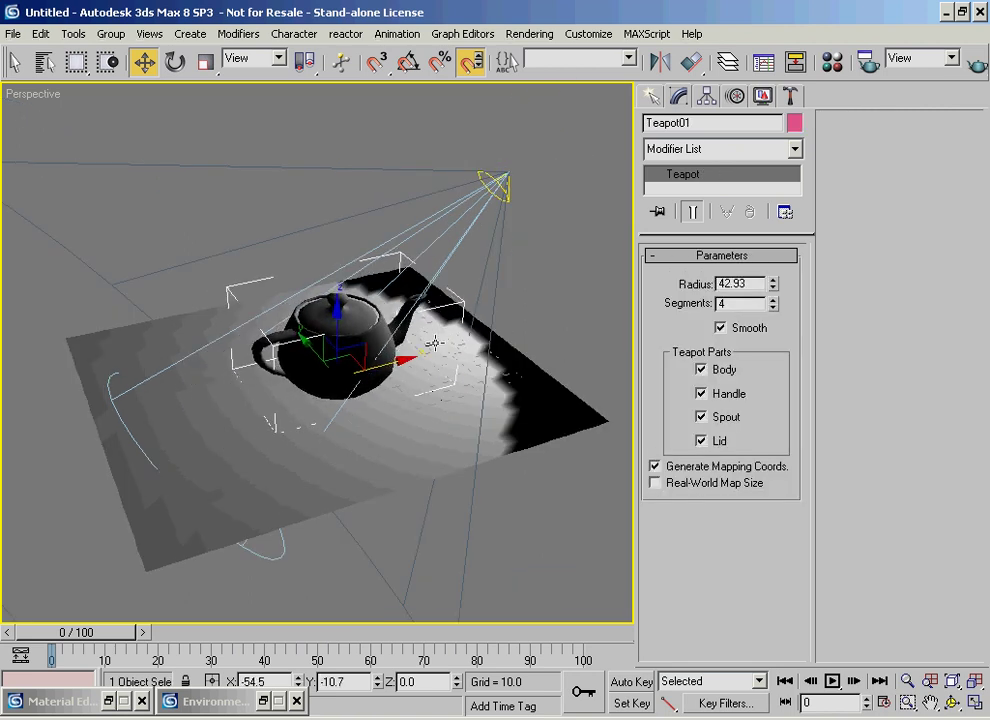
Reselect the spotlight and test-render the perspective view, then close the render
click(503, 214)
scroll(838, 374, down, 8)
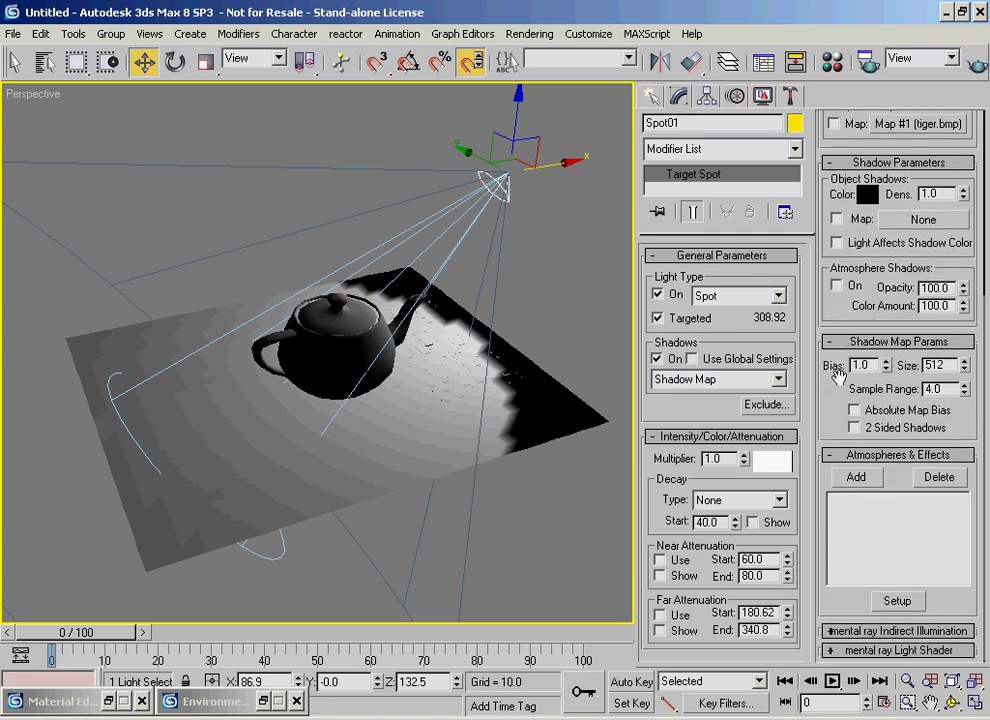
click(874, 365)
click(973, 67)
click(713, 110)
scroll(835, 380, up, 4)
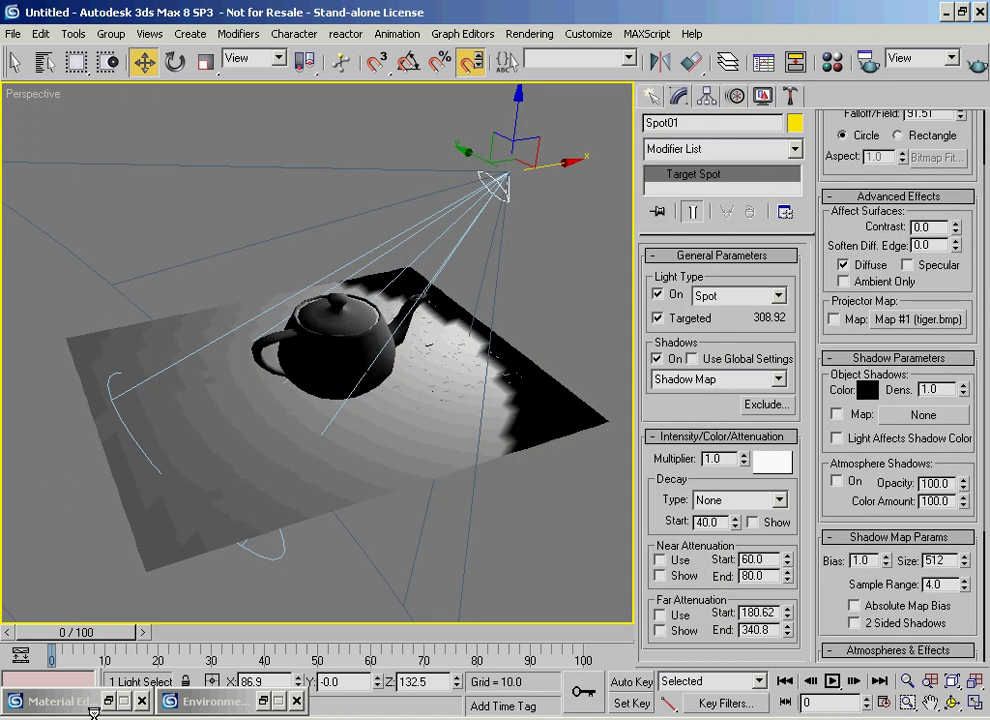
Delete the Volume Fog effect from the environment and render the perspective view again
double_click(236, 704)
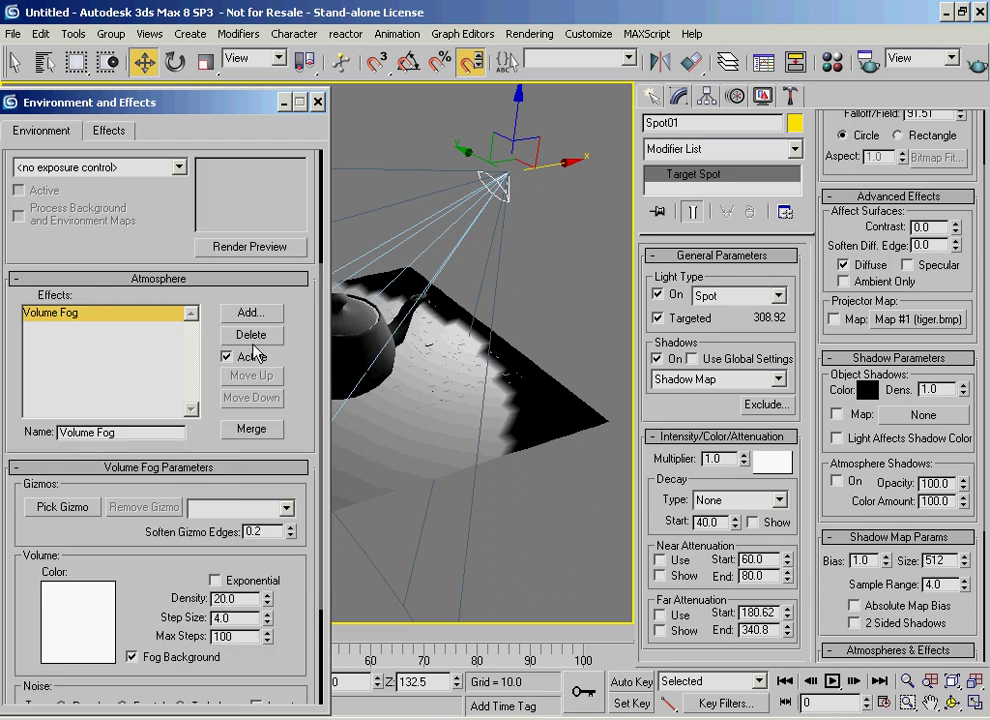
click(253, 339)
click(975, 64)
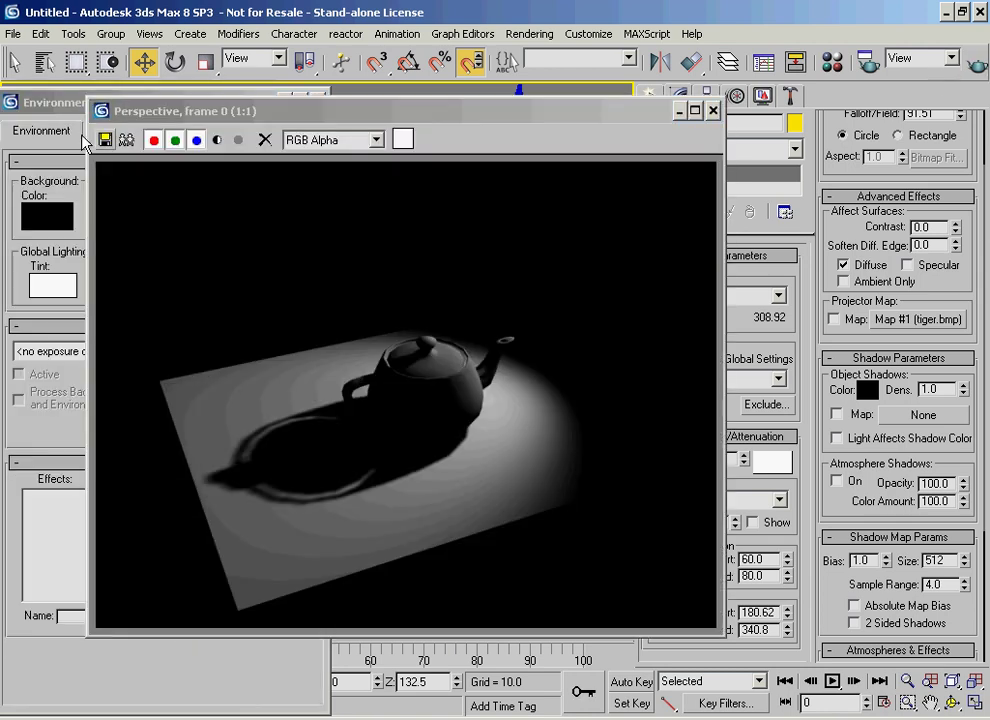
drag(502, 121, 426, 56)
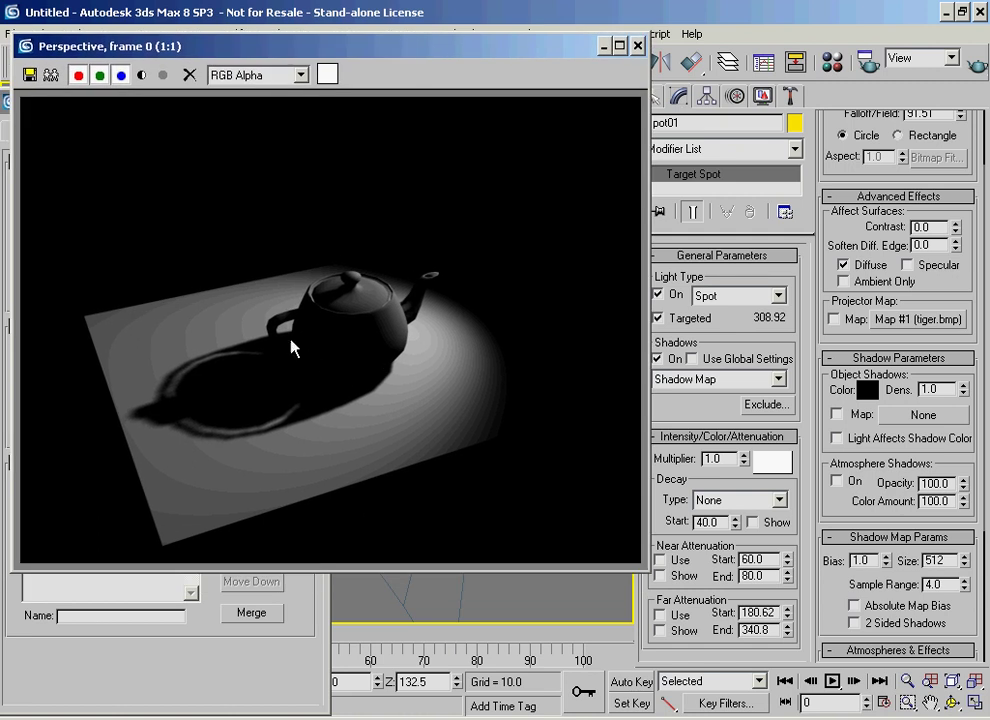
Try shadow map bias values of 81.8 and 7.36 on the spotlight, rendering the view for each
drag(885, 561, 801, 517)
click(976, 66)
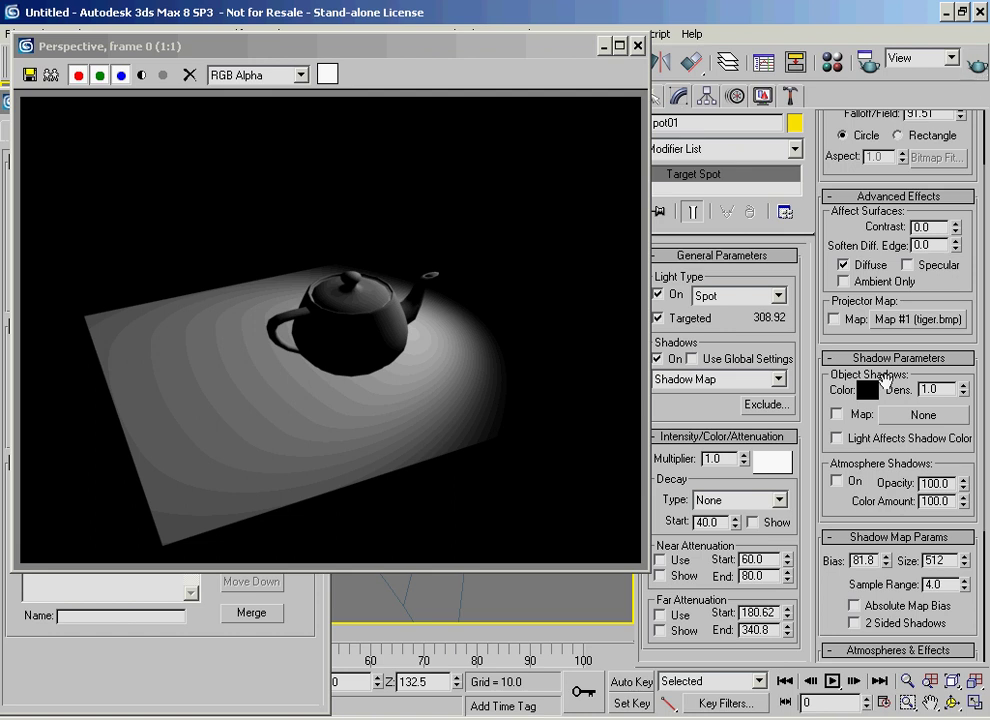
drag(885, 564, 884, 648)
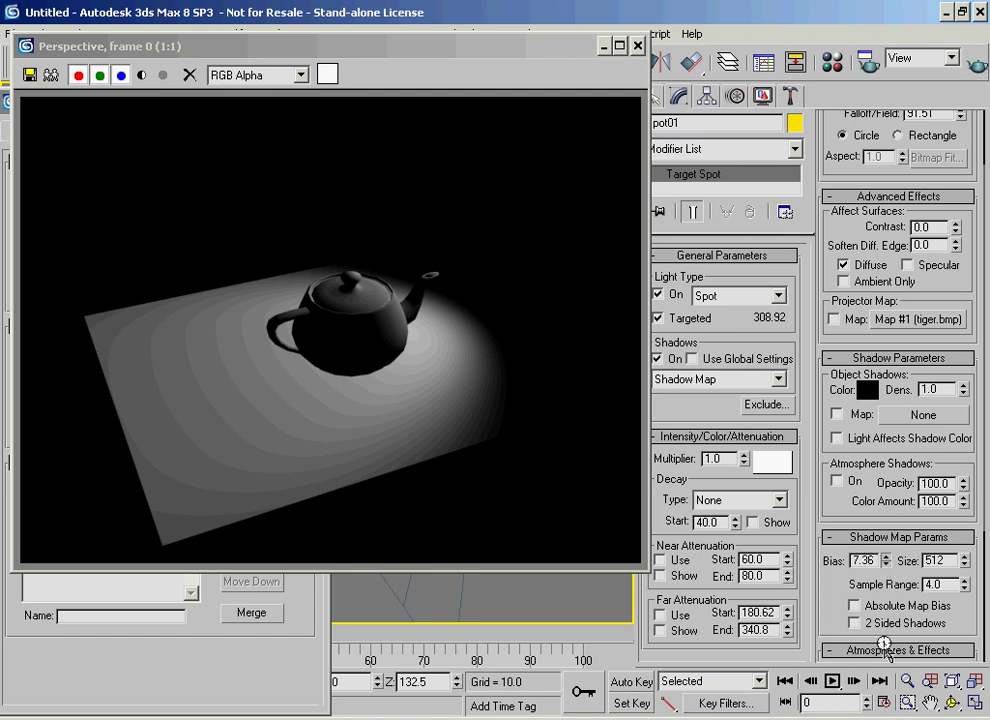
click(975, 66)
Try raising the spotlight's shadow map bias to 23.01 and render the perspective view
drag(885, 557, 882, 518)
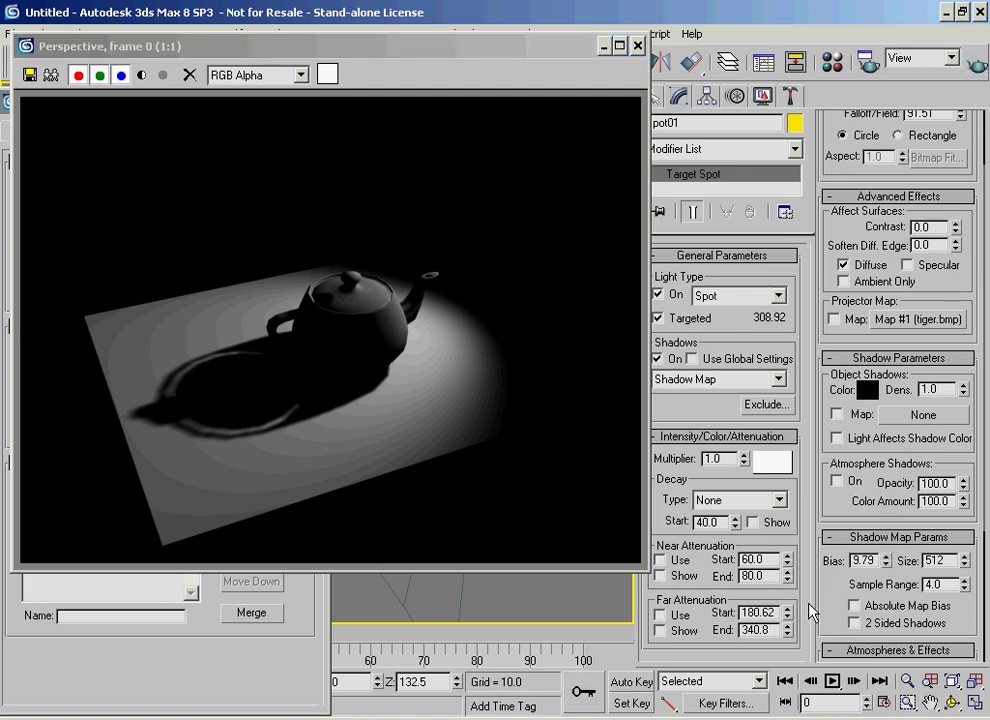
drag(893, 566, 893, 540)
click(975, 66)
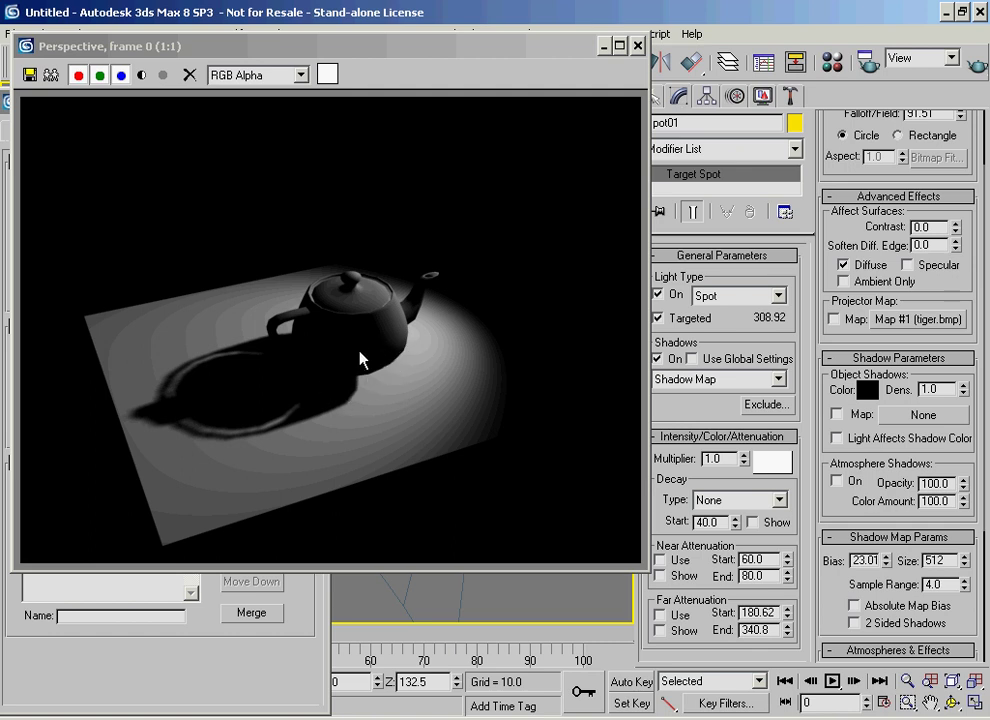
Set the spotlight's shadow map bias to 0.01 and render the perspective view
double_click(860, 560)
text(1.0)
key(Return)
click(975, 62)
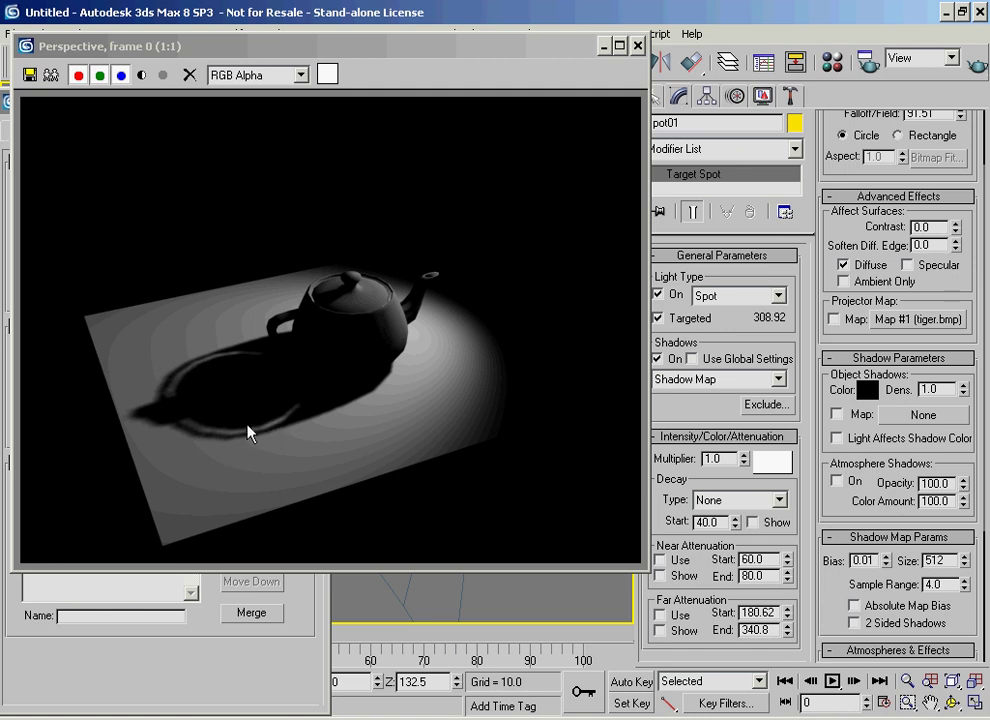
Minimize the render and environment windows and examine the extent of the spotlight's cone around the teapot
click(603, 47)
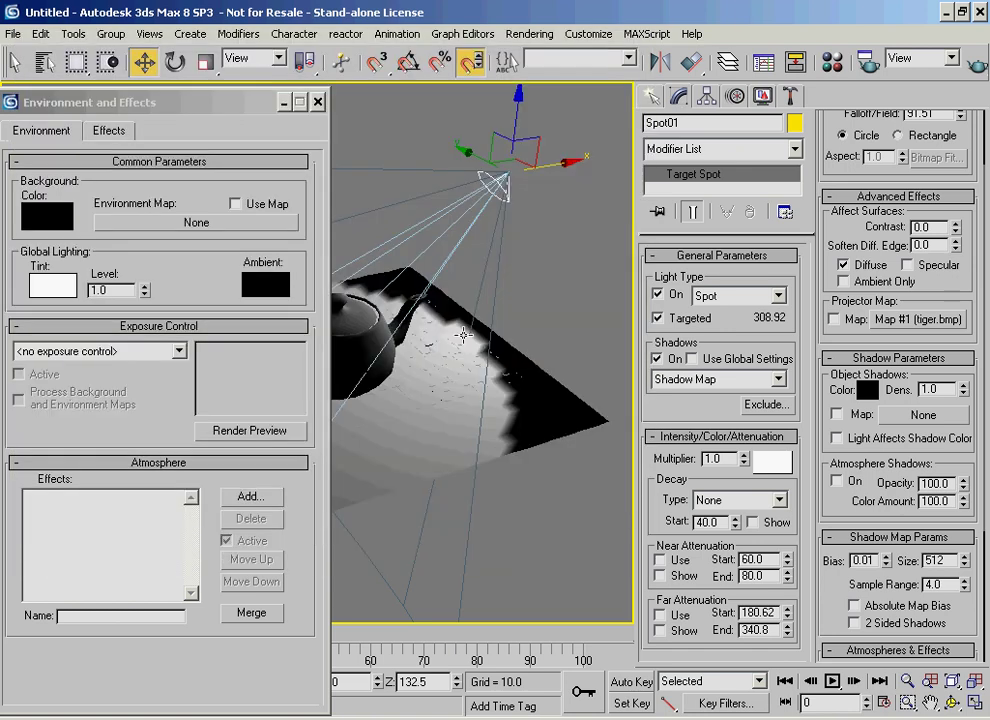
click(281, 102)
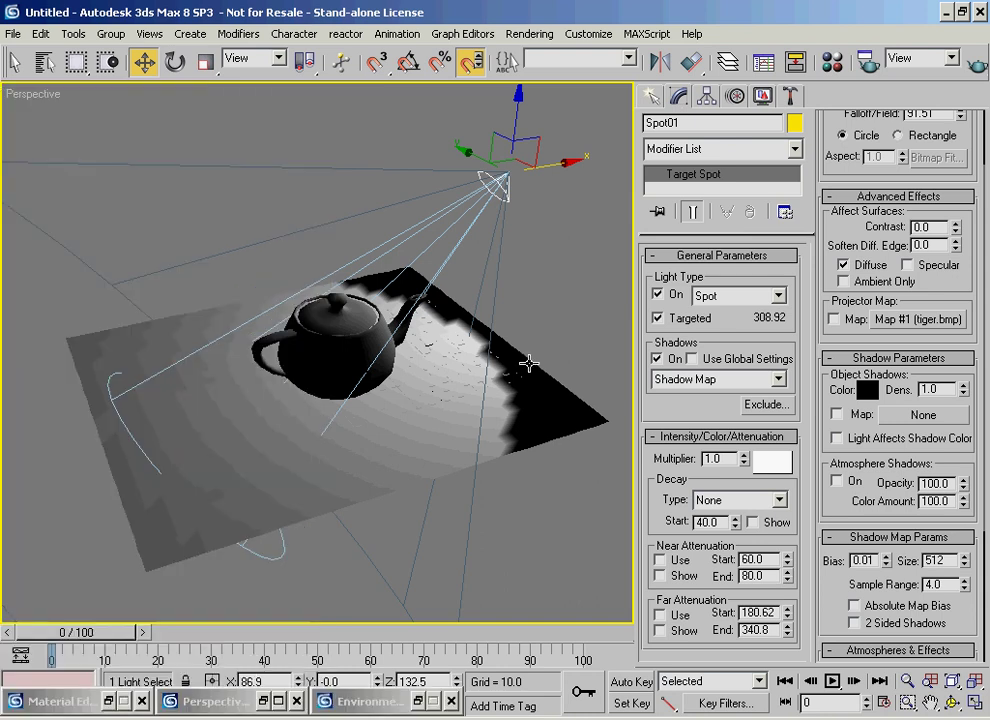
mouse_move(374, 365)
alt+middle_down()
mouse_move(493, 331)
mouse_move(362, 371)
alt+middle_up()
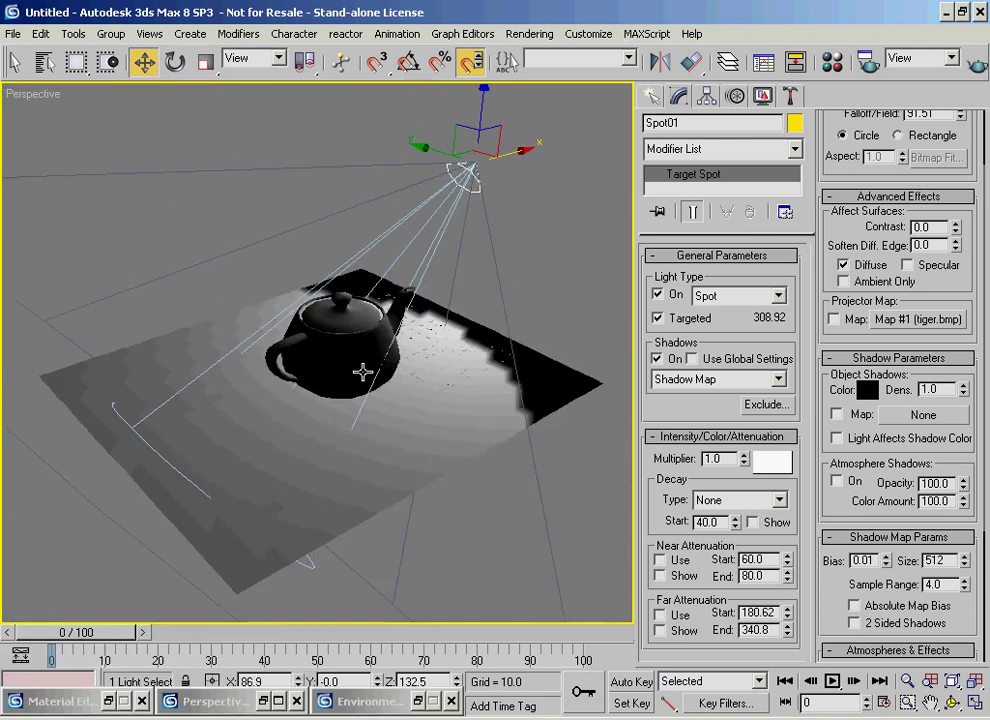
scroll(258, 336, down, 4)
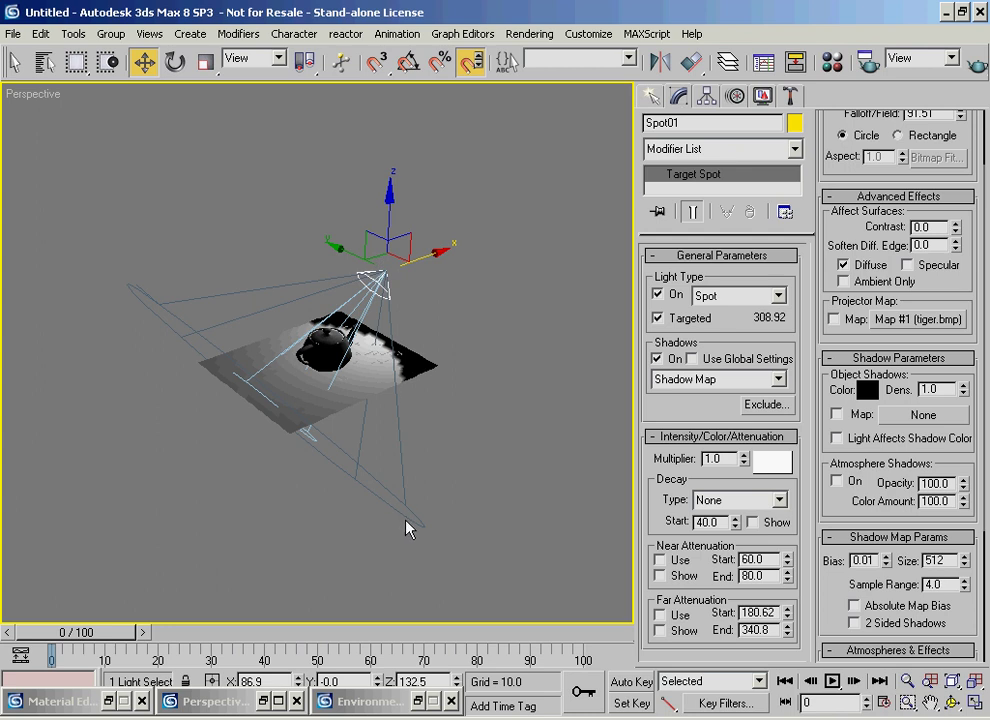
double_click(931, 559)
alt+middle_drag(128, 293, 397, 307)
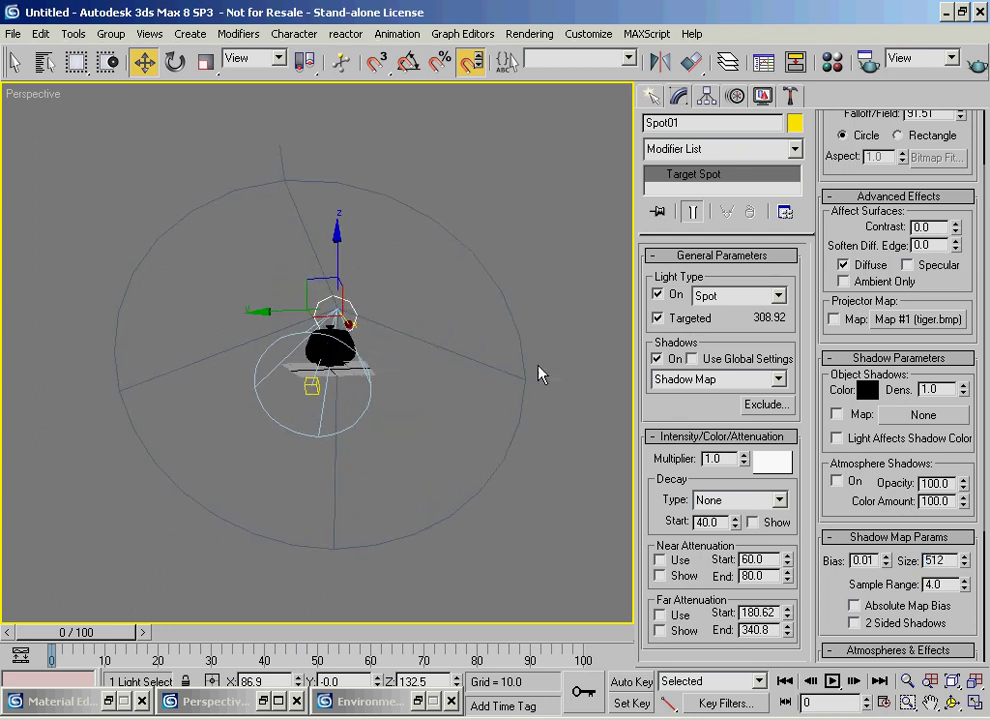
alt+middle_drag(510, 207, 283, 287)
scroll(283, 287, up, 3)
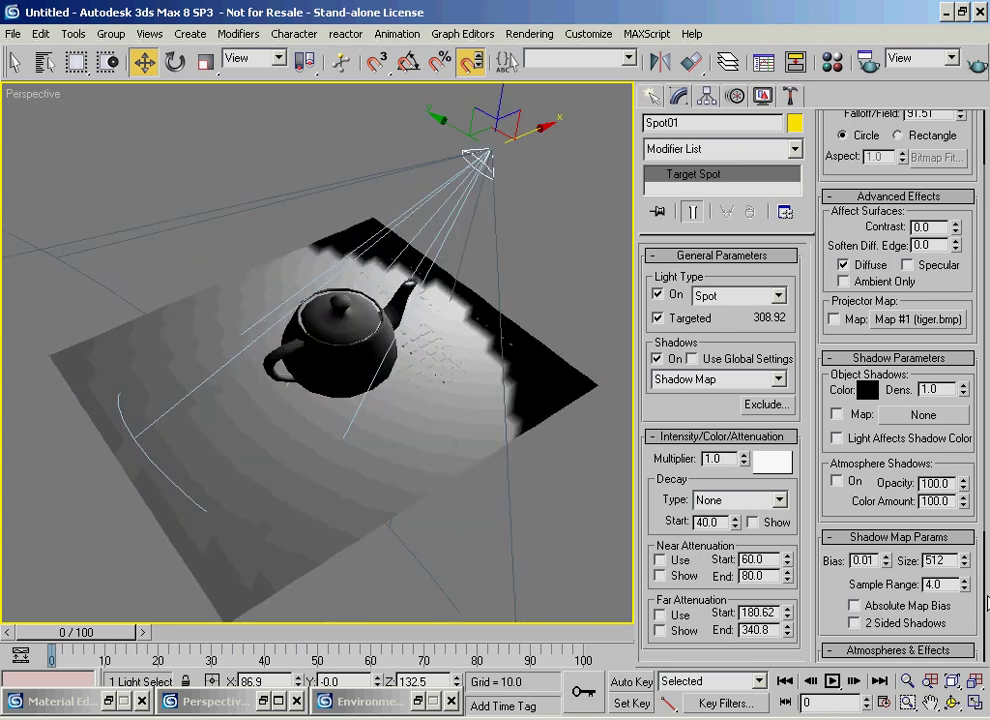
Render the perspective view from the new angle to check the teapot's shadow
drag(838, 596, 832, 485)
drag(843, 136, 839, 221)
key(shift+q)
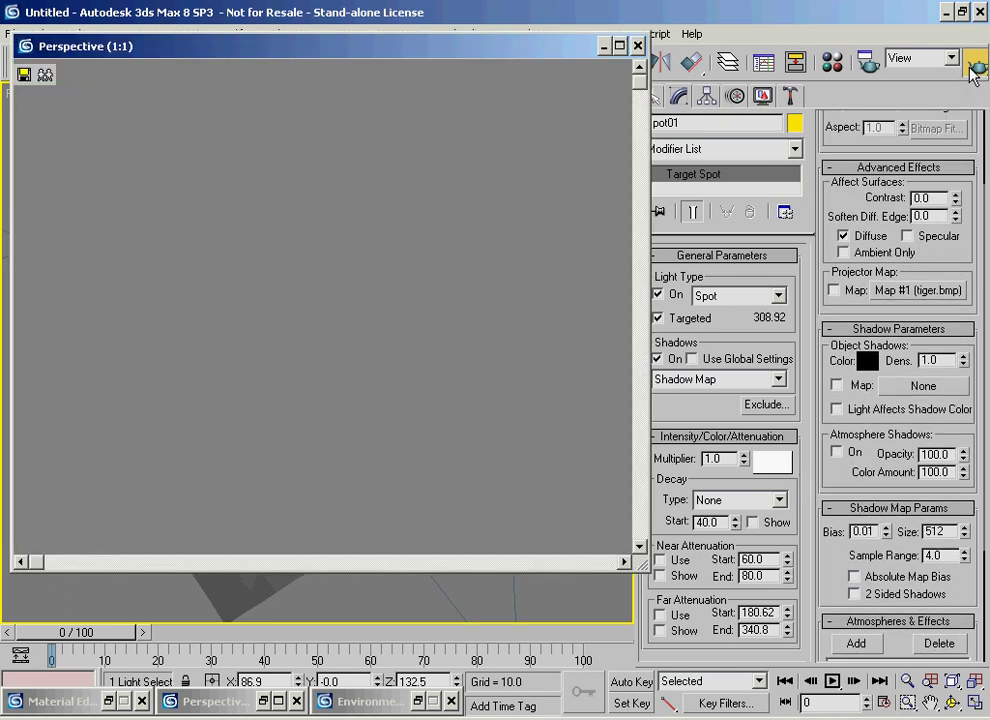
Narrow the spotlight's Falloff/Field to 51.11, render the view and move the render window clear of the viewport
drag(838, 208, 884, 314)
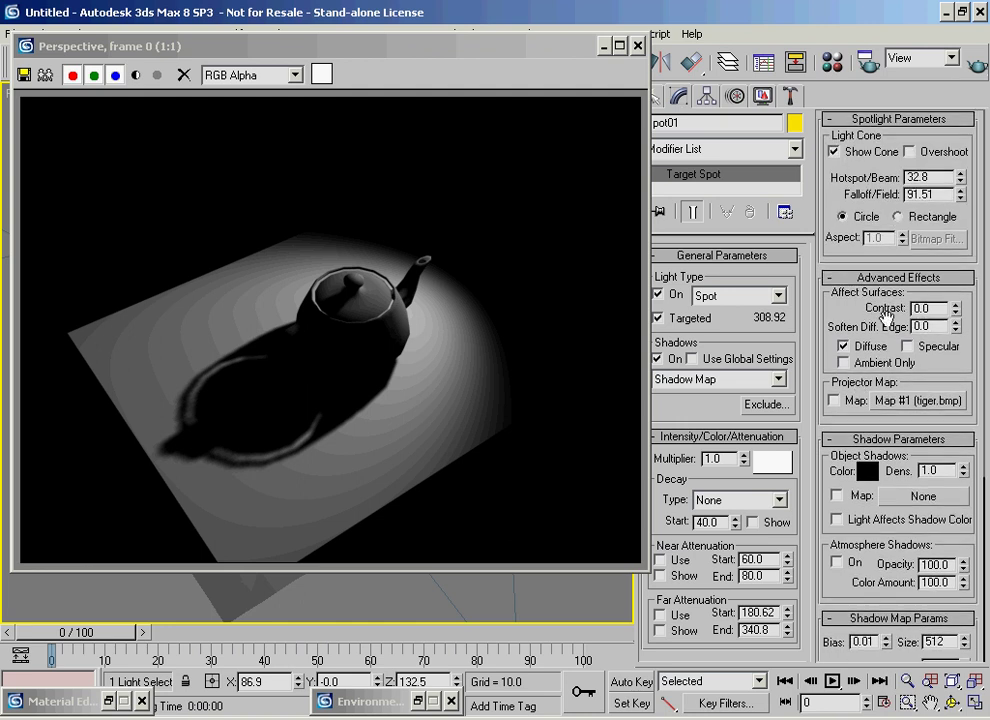
drag(961, 197, 955, 576)
click(975, 70)
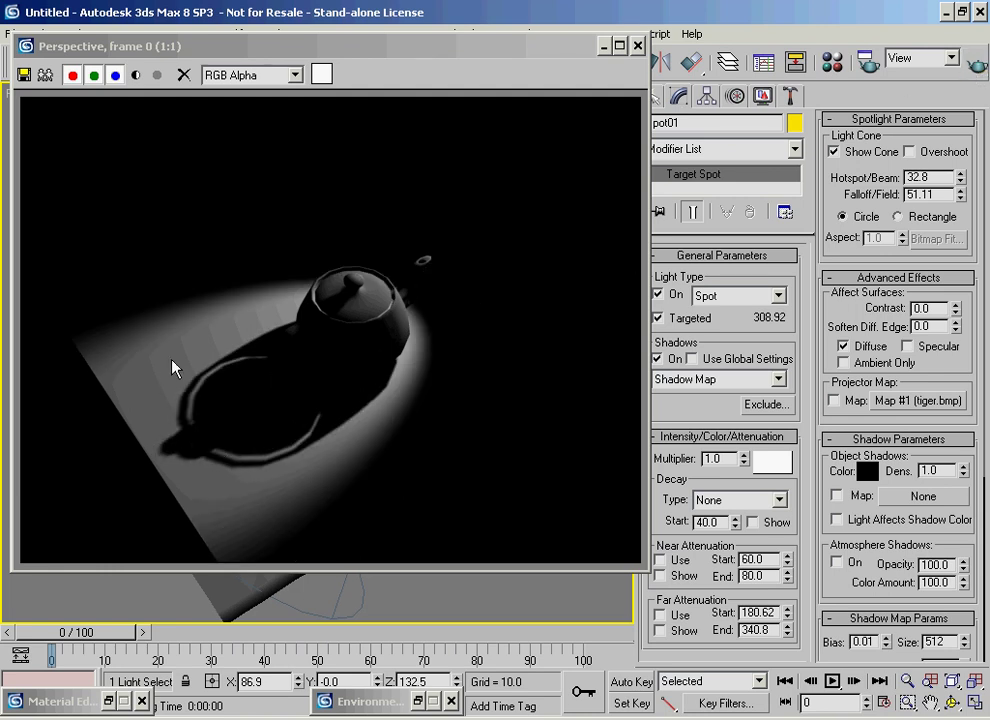
drag(270, 53, 581, 532)
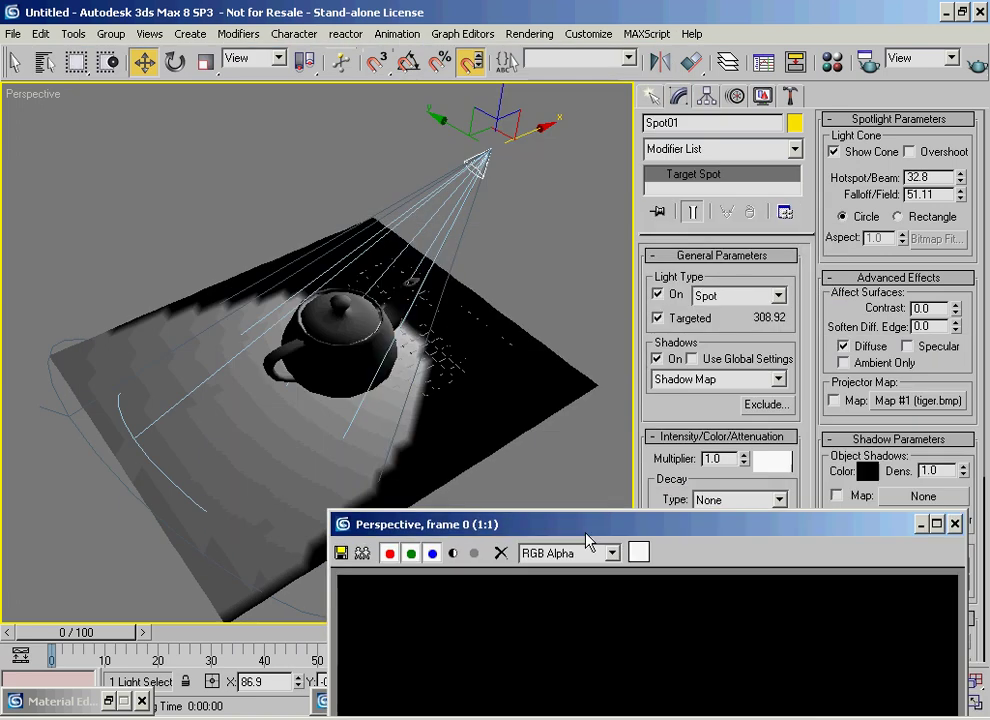
Undo the spotlight's last Falloff/Field change and reposition the render window over the viewport
click(140, 330)
key(ctrl+z)
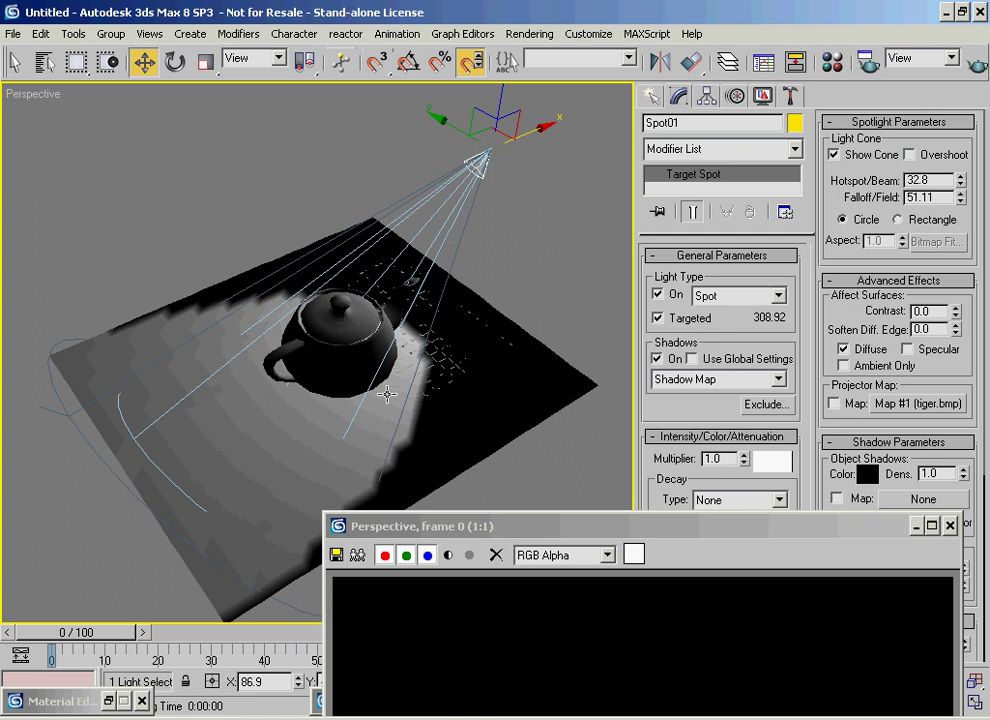
drag(526, 527, 229, 96)
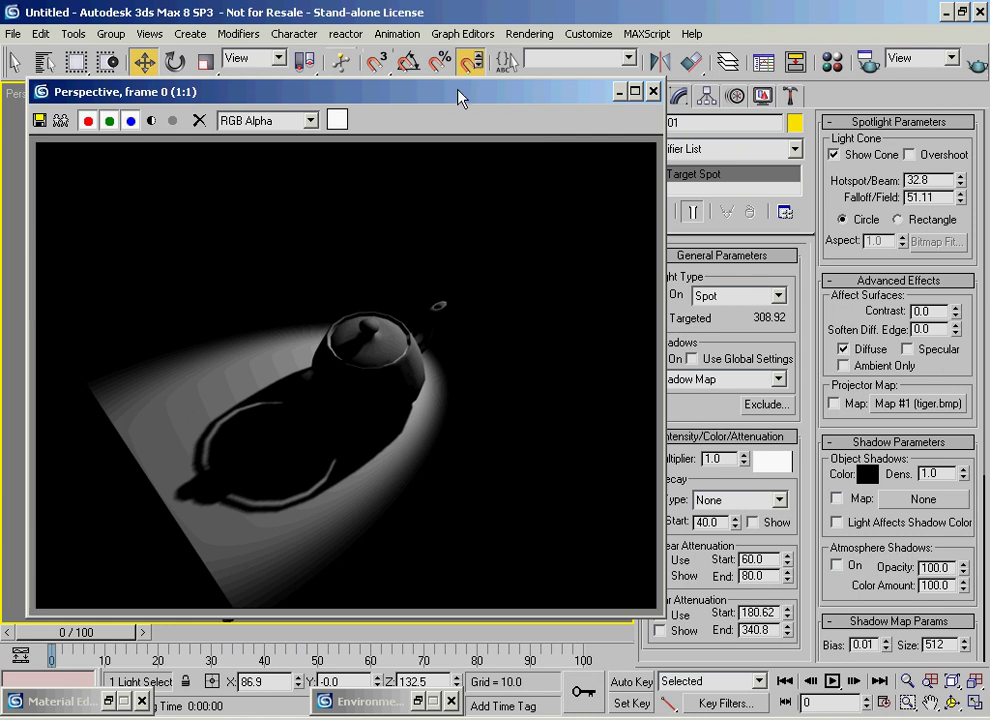
drag(464, 95, 612, 622)
click(328, 6)
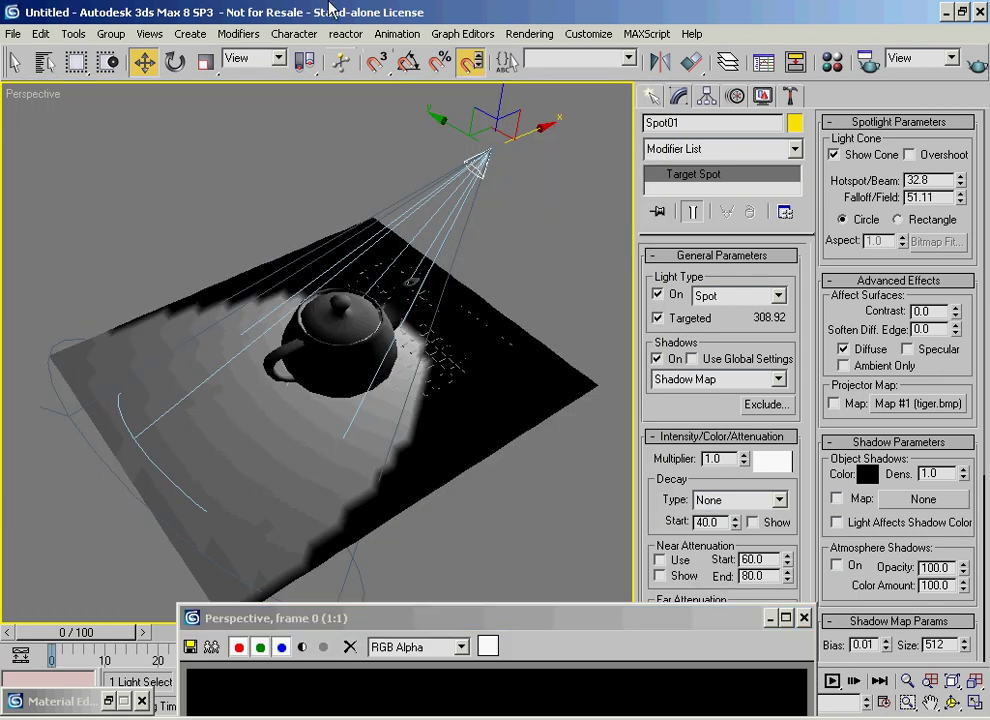
key(ctrl+z)
drag(692, 625, 569, 123)
Set the spotlight's shadow map size to 1024 and shift the render window slightly
scroll(855, 590, down, 5)
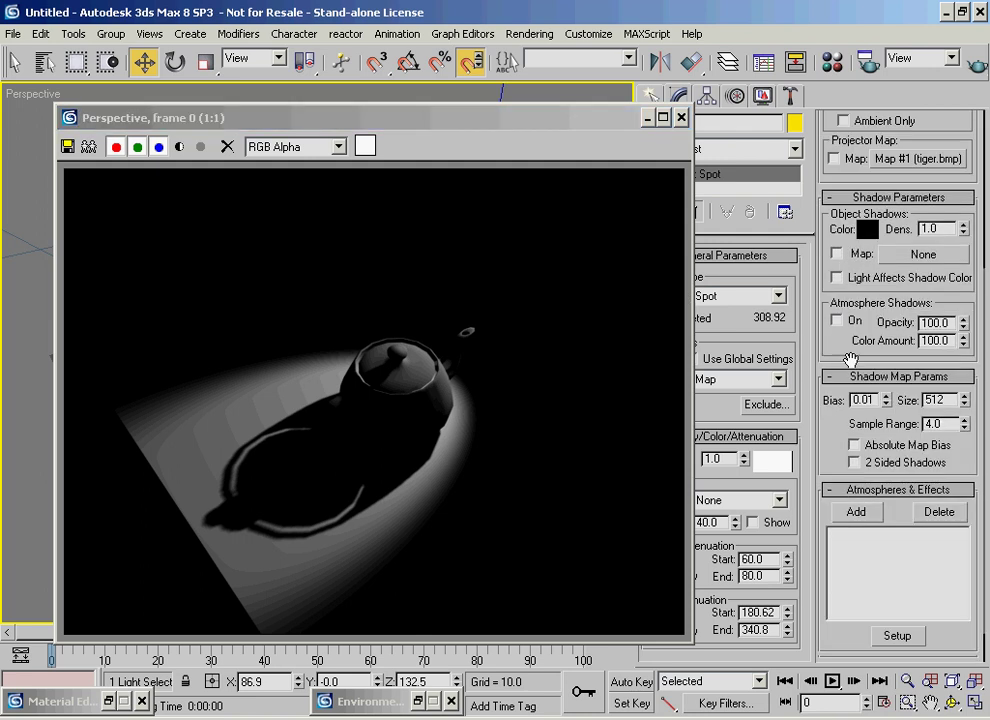
double_click(949, 366)
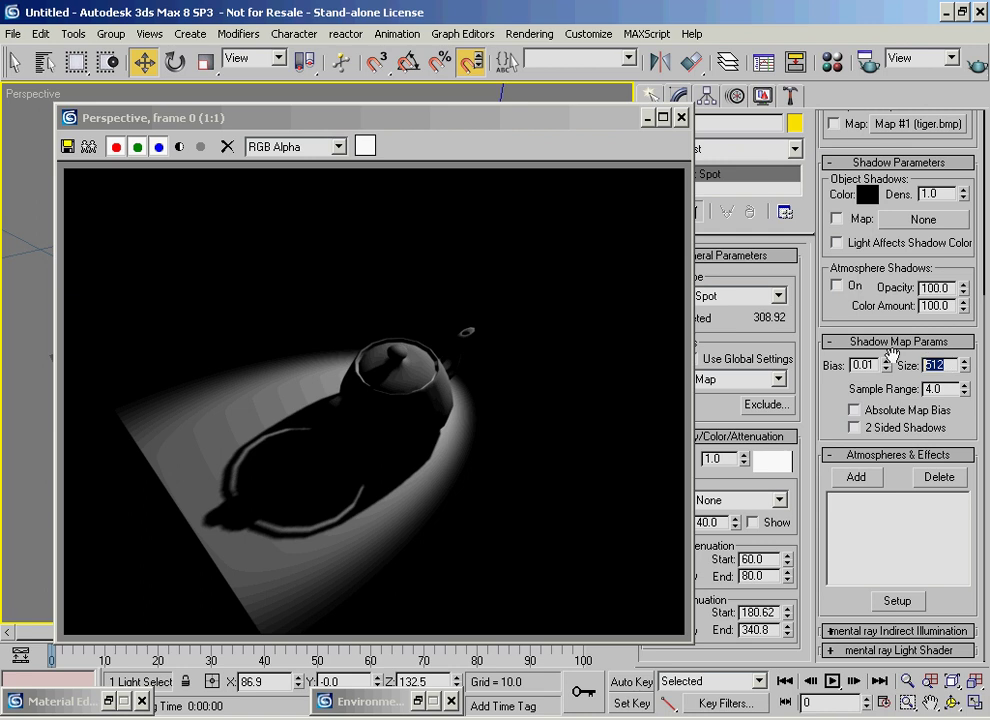
click(965, 362)
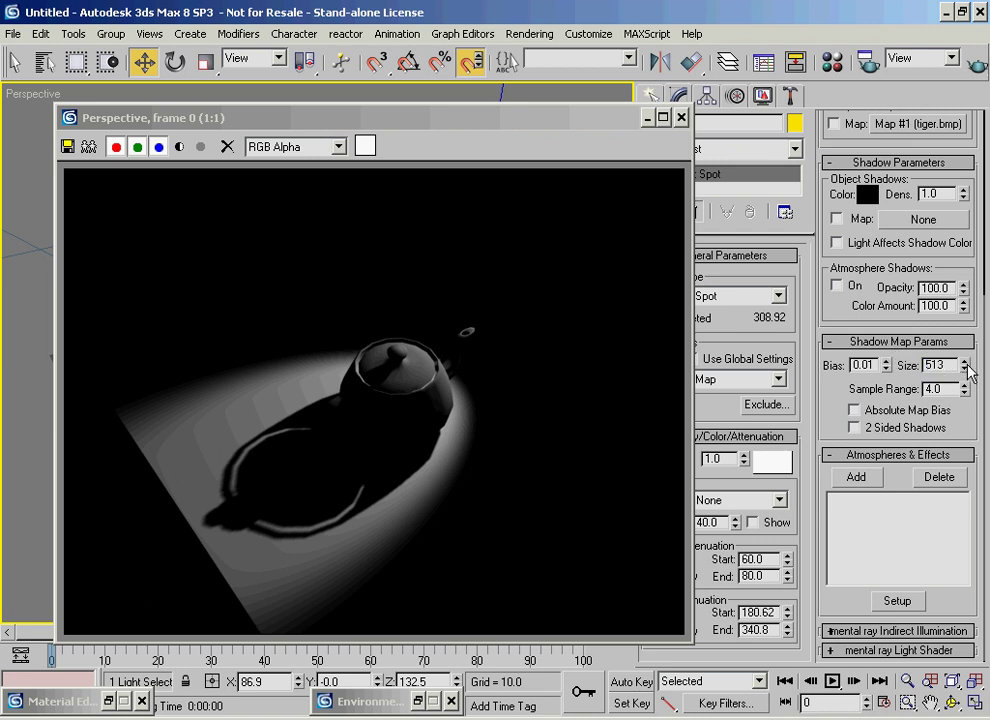
double_click(951, 364)
text(1024)
key(Return)
drag(557, 120, 592, 127)
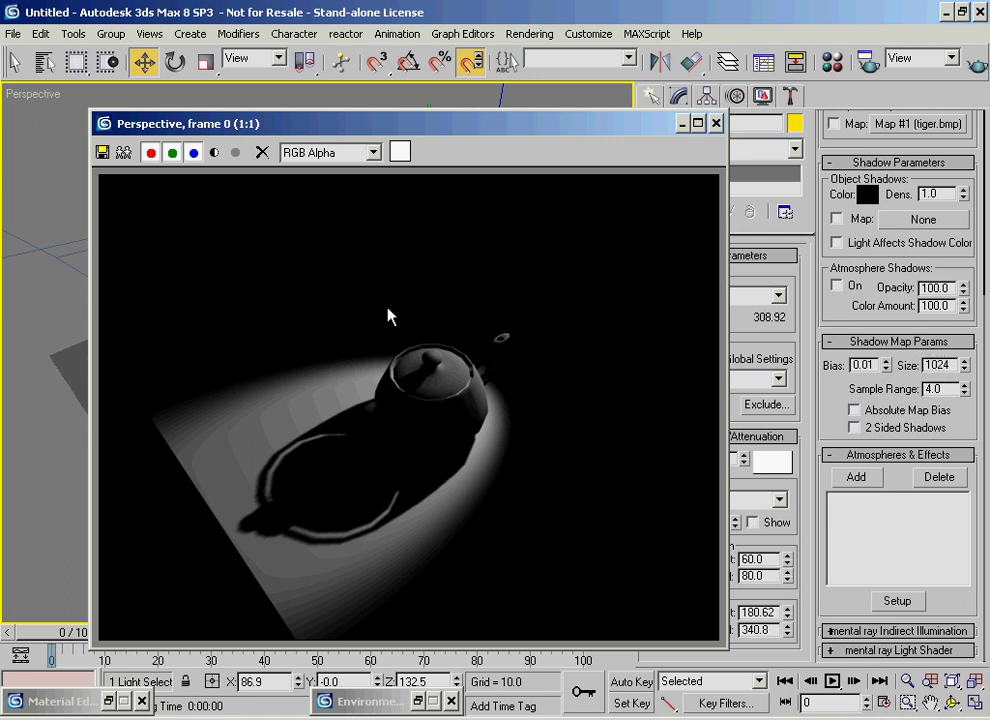
Set the shadow map size to 512 and render the perspective view with the wider cone
double_click(940, 365)
text(5)
key(Return)
click(975, 65)
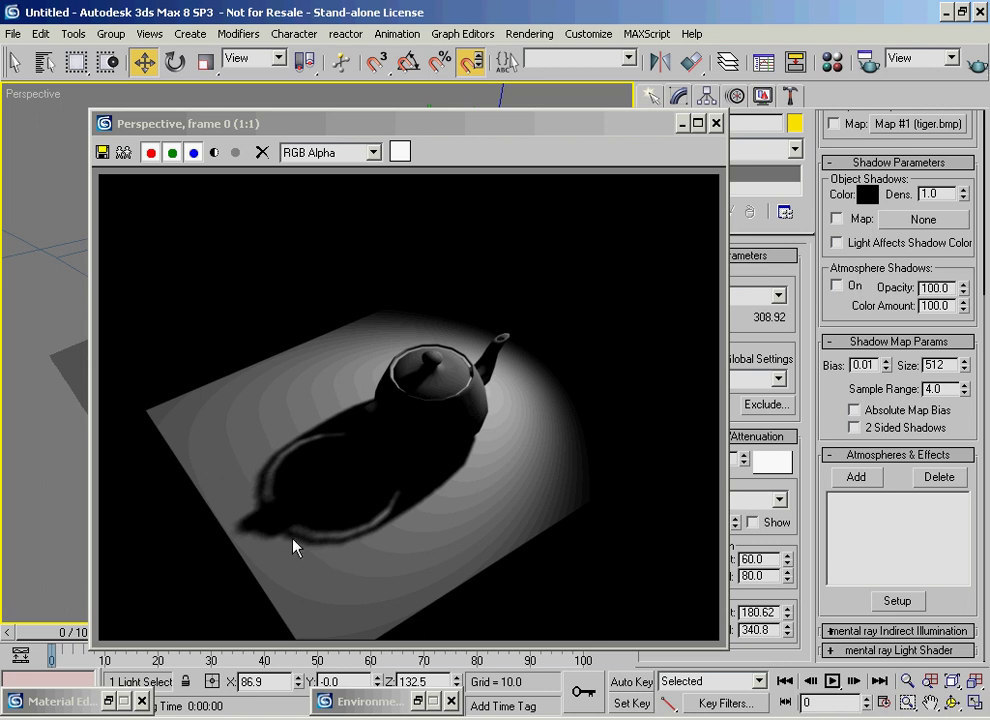
Raise the shadow map size to 1024 and render the view to compare shadow sharpness
double_click(940, 365)
text(1024)
key(Return)
click(975, 66)
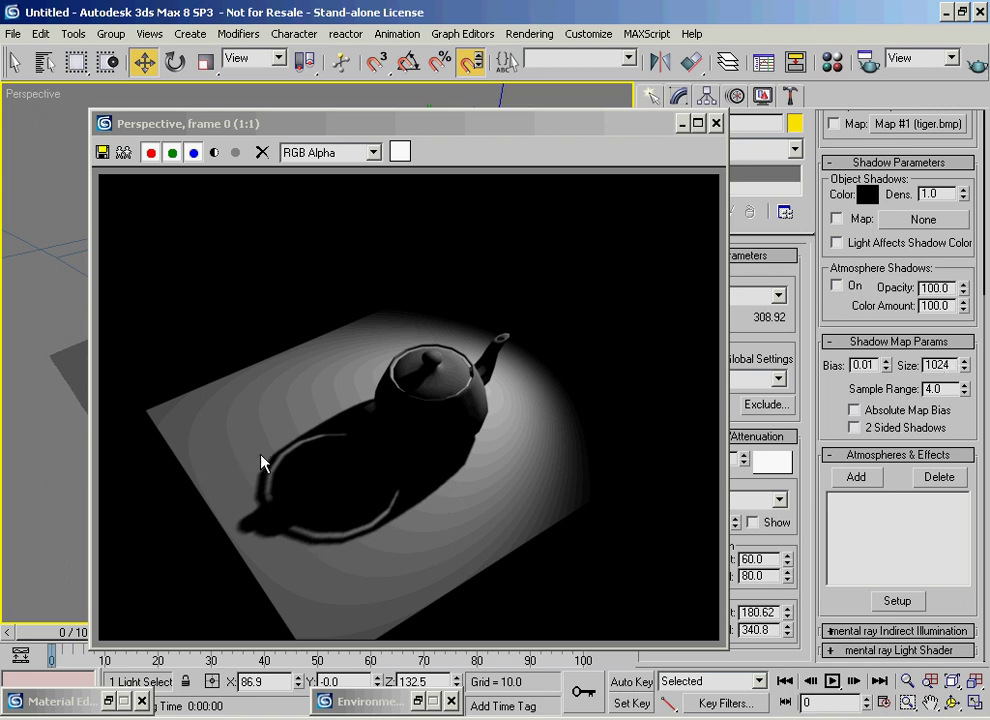
Return the shadow map size to 512 and render the perspective view again
drag(952, 365, 792, 388)
text(512)
key(Return)
click(971, 62)
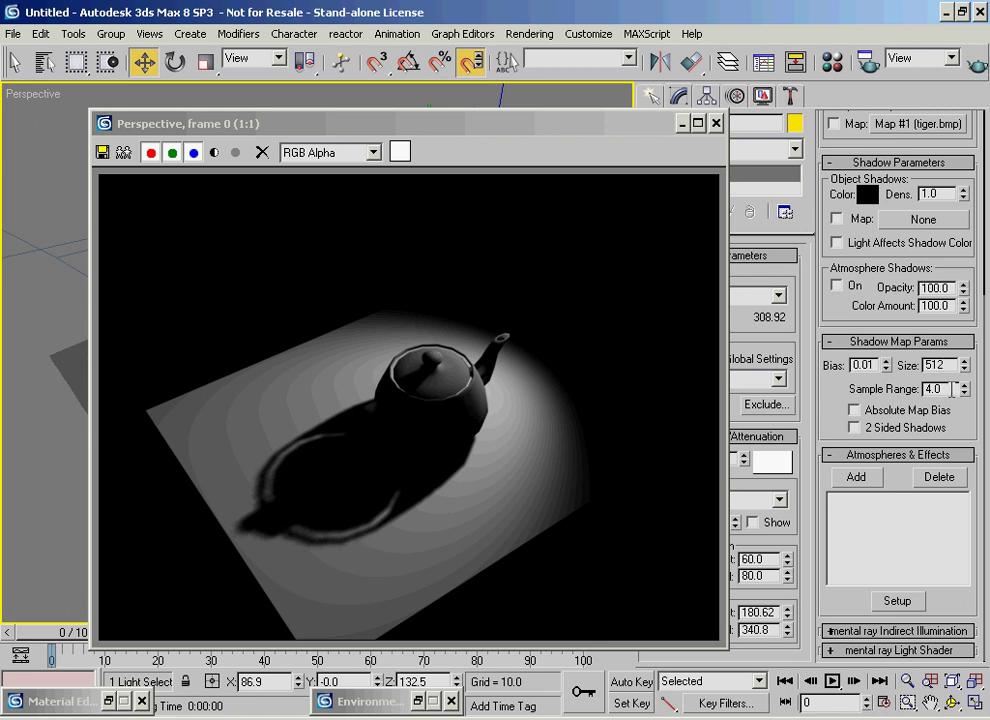
Set the shadow map size to 1024 with a sample range of 8 and render the perspective view
double_click(948, 367)
key(Tab)
key(shift+Tab)
text(10)
key(Tab)
text(8)
key(Return)
click(972, 66)
Set the shadow map size to 512 with a sample range of 4 and render the perspective view
drag(944, 365, 833, 366)
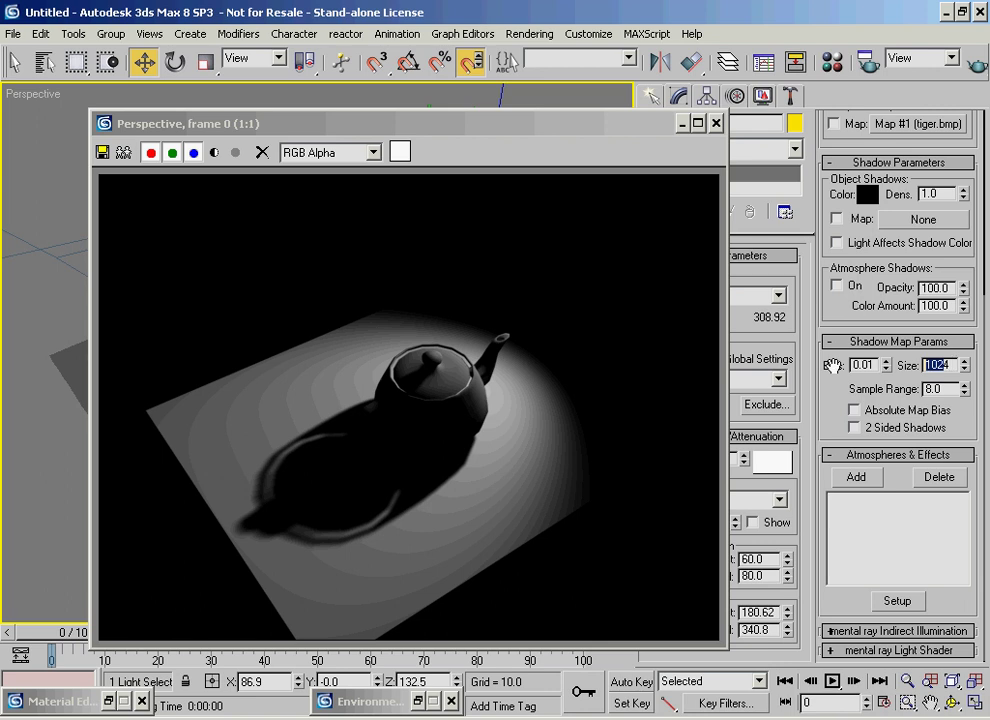
text(512)
key(Tab)
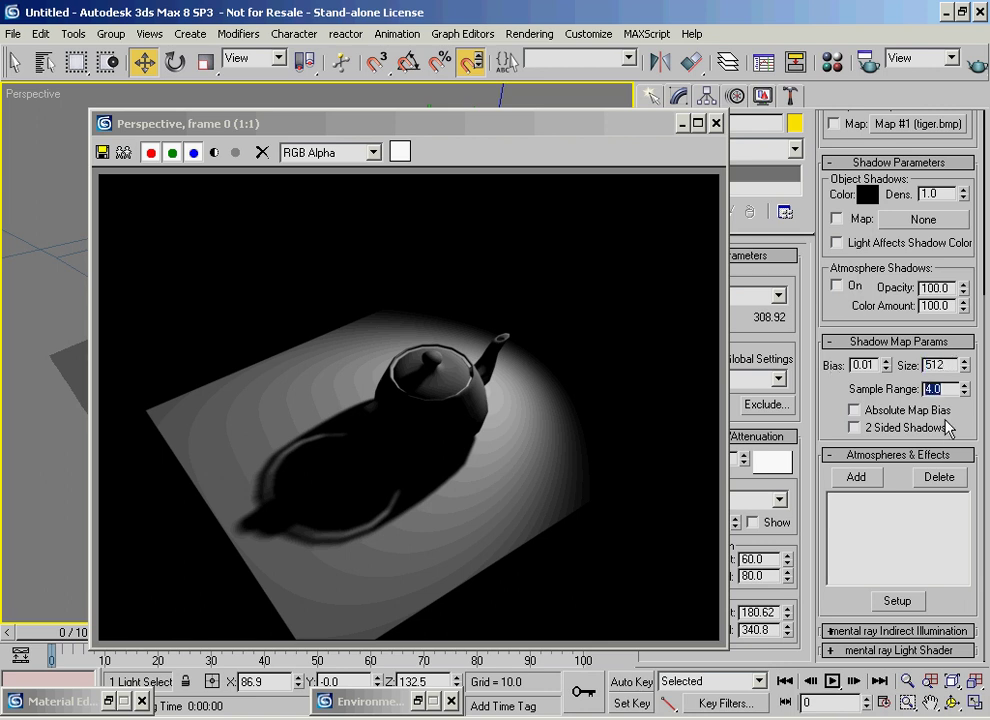
click(964, 66)
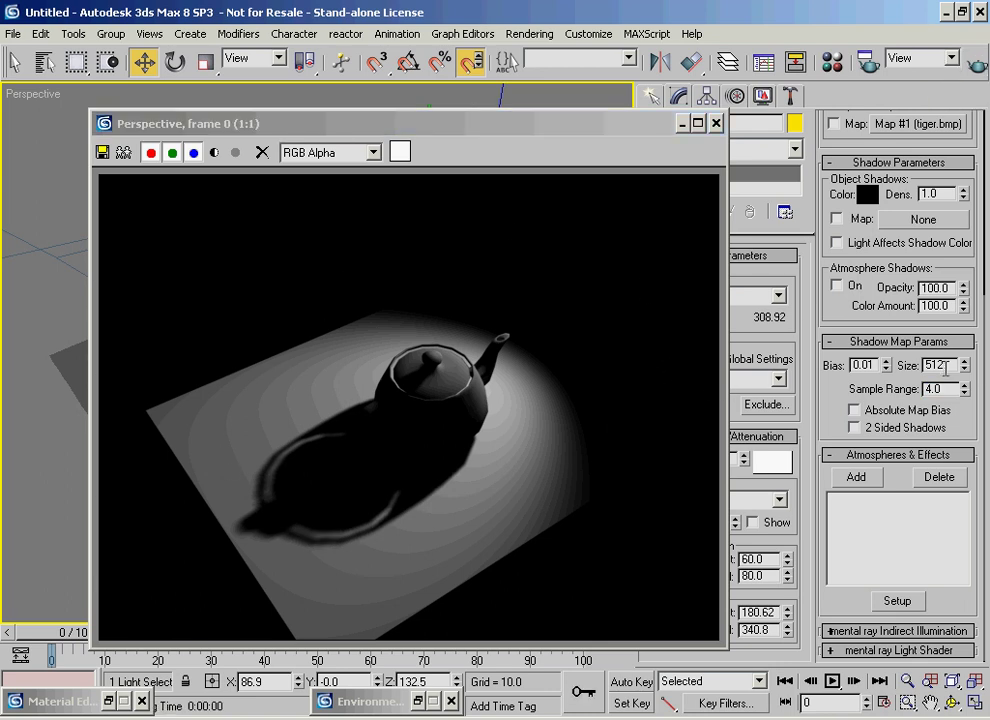
Lower the shadow map size to 256 and the sample range to 2, and render the perspective view
double_click(938, 366)
text(256)
key(Tab)
text(2)
key(Return)
click(970, 66)
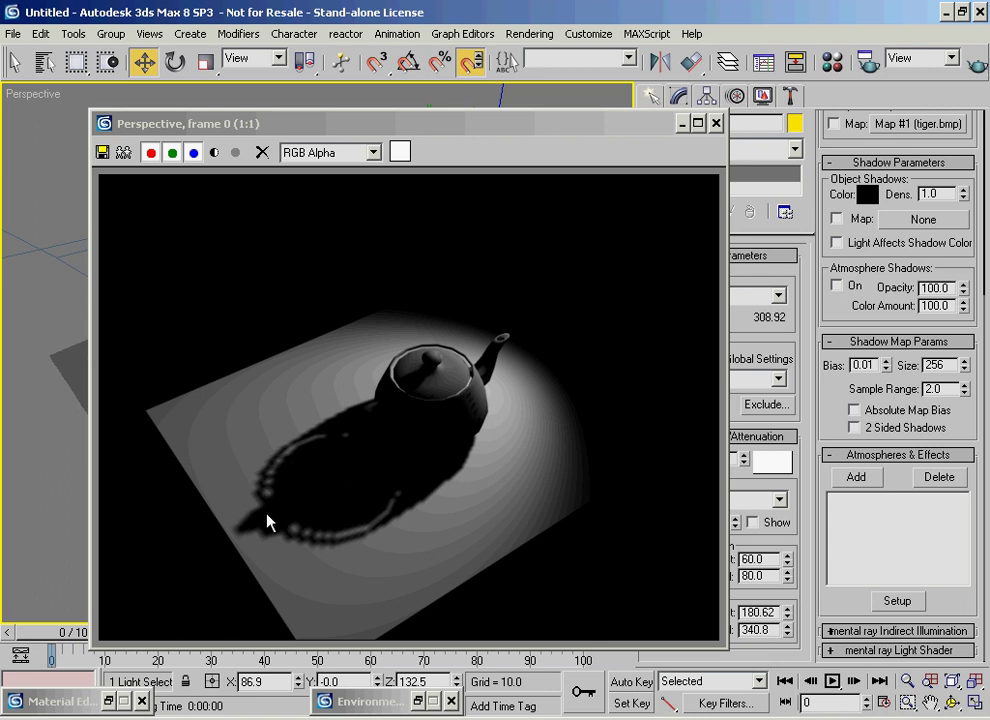
Restore the shadow map size to 512 and the sample range to 4
double_click(940, 365)
text(512)
key(Tab)
text(4)
key(Return)
Switch the spotlight's 2 Sided Shadows option on and back off, and nudge the render window upward
click(842, 400)
click(853, 427)
click(853, 427)
click(856, 427)
click(856, 427)
mouse_move(815, 404)
mouse_down()
mouse_move(810, 451)
mouse_move(810, 404)
mouse_up()
mouse_move(484, 118)
mouse_down()
mouse_move(495, 104)
mouse_move(484, 104)
mouse_up()
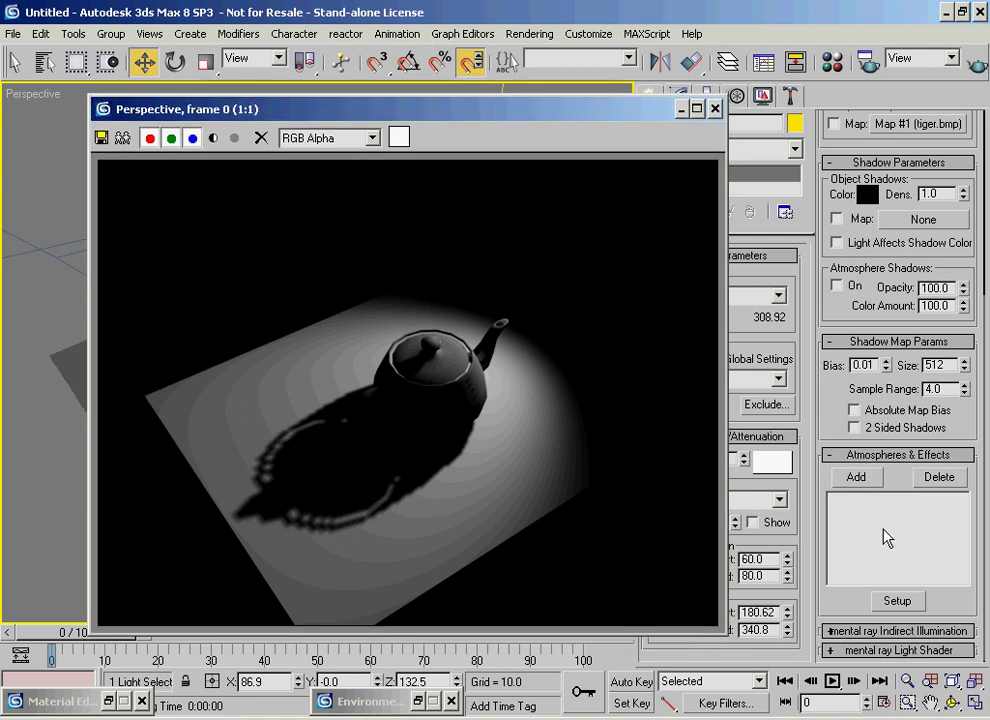
Review the atmospheres and effects that can be added to the spotlight, such as final Flares and Lens Effects, without adding any
click(862, 479)
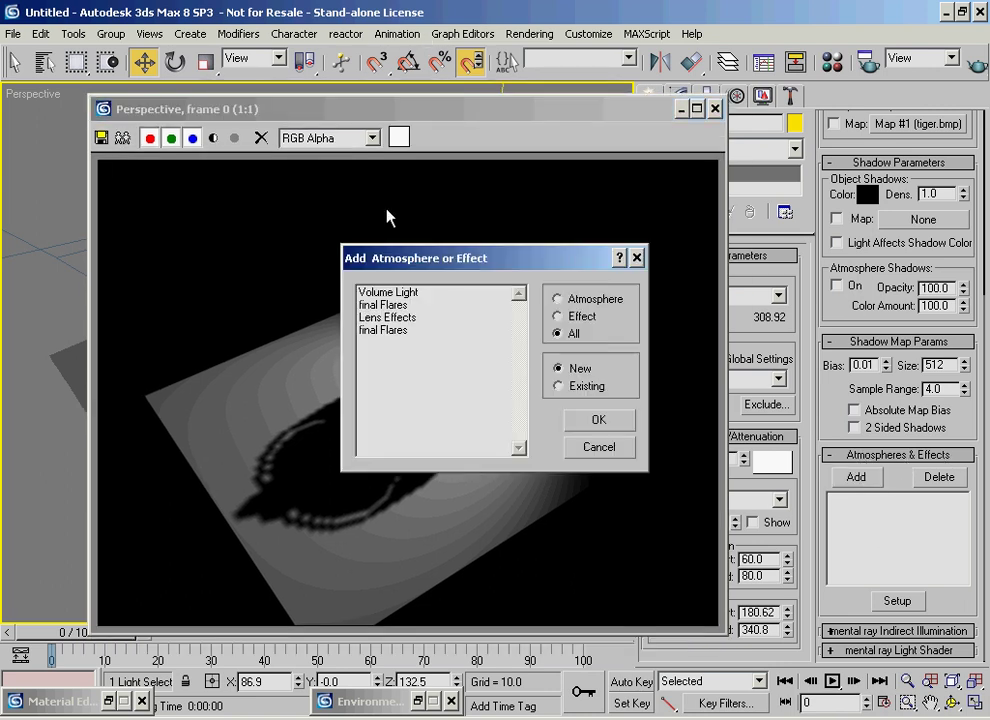
click(430, 304)
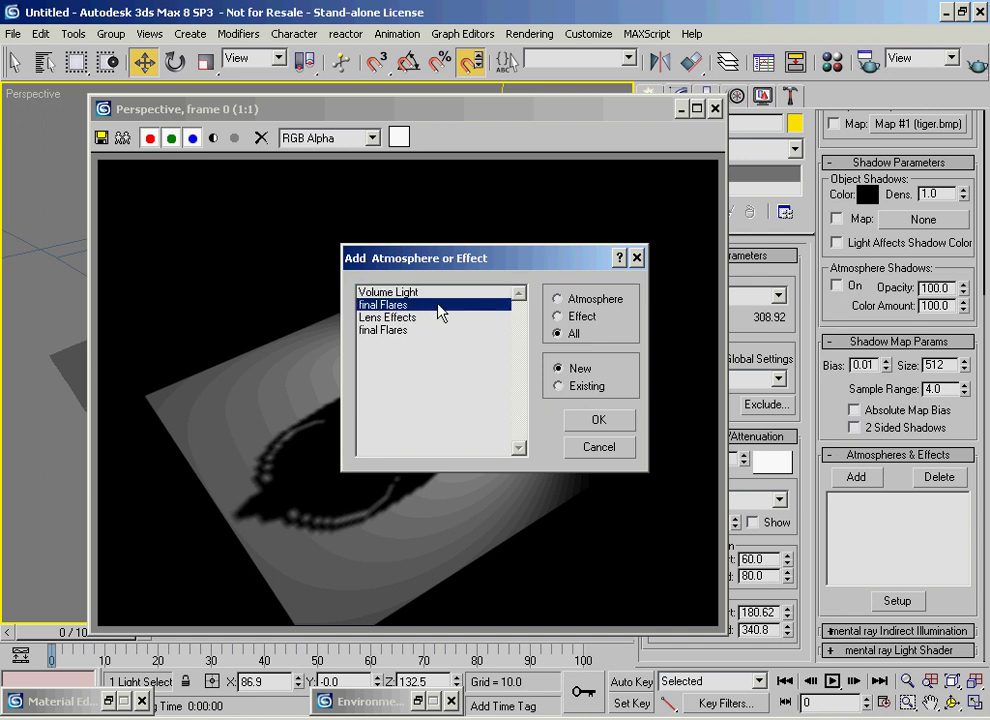
click(387, 318)
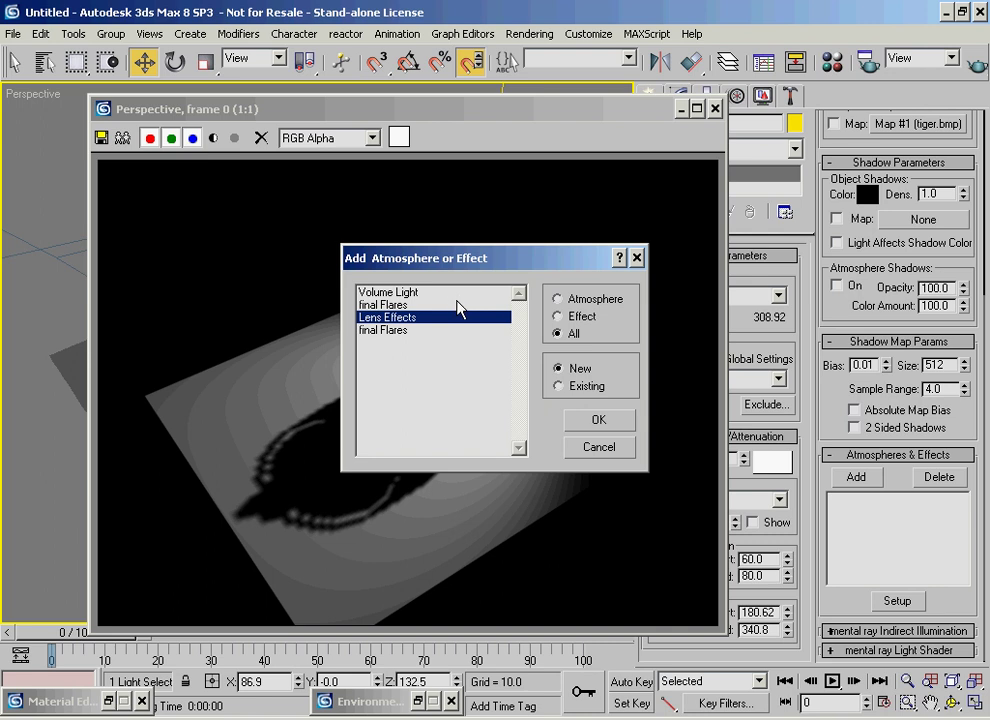
drag(465, 255, 461, 236)
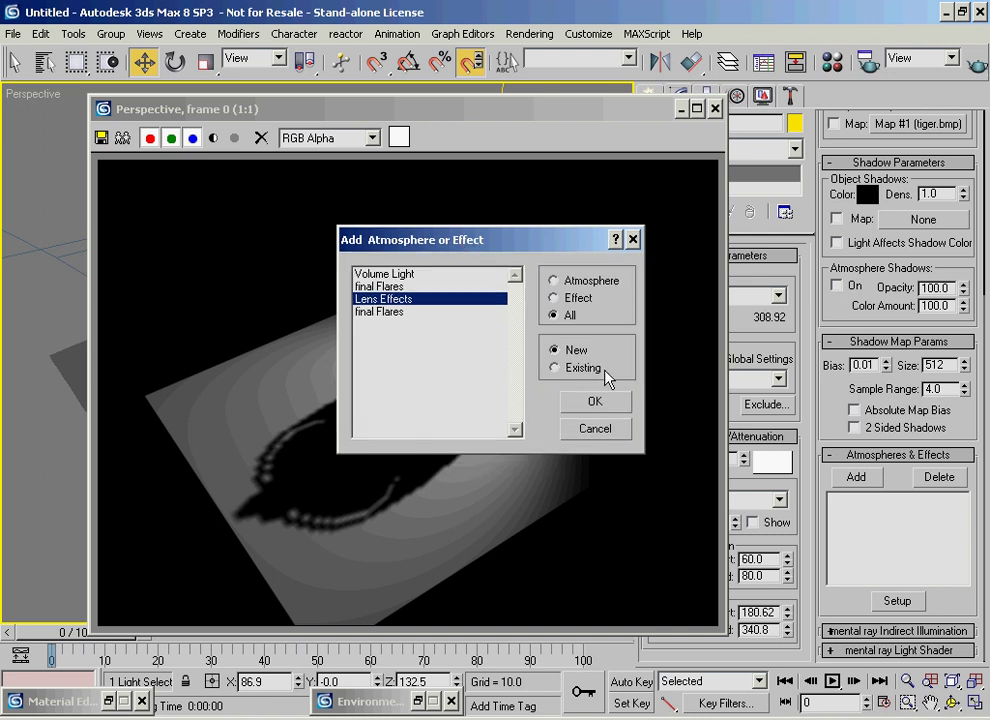
click(601, 421)
Restore the Environment and Effects window and add a Volume Light atmospheric effect
click(365, 702)
click(354, 693)
double_click(357, 697)
drag(150, 102, 227, 90)
click(326, 484)
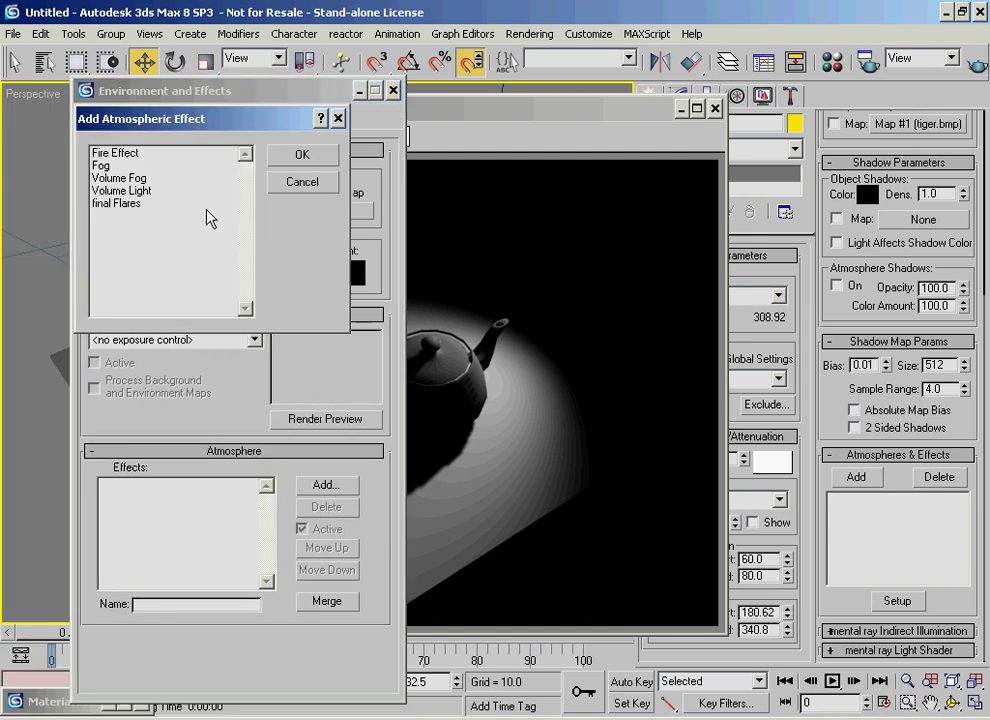
click(145, 191)
click(336, 156)
Assign Spot01 to the Volume Light effect by name, and delete the effect from the atmosphere list
drag(278, 607, 213, 352)
click(138, 319)
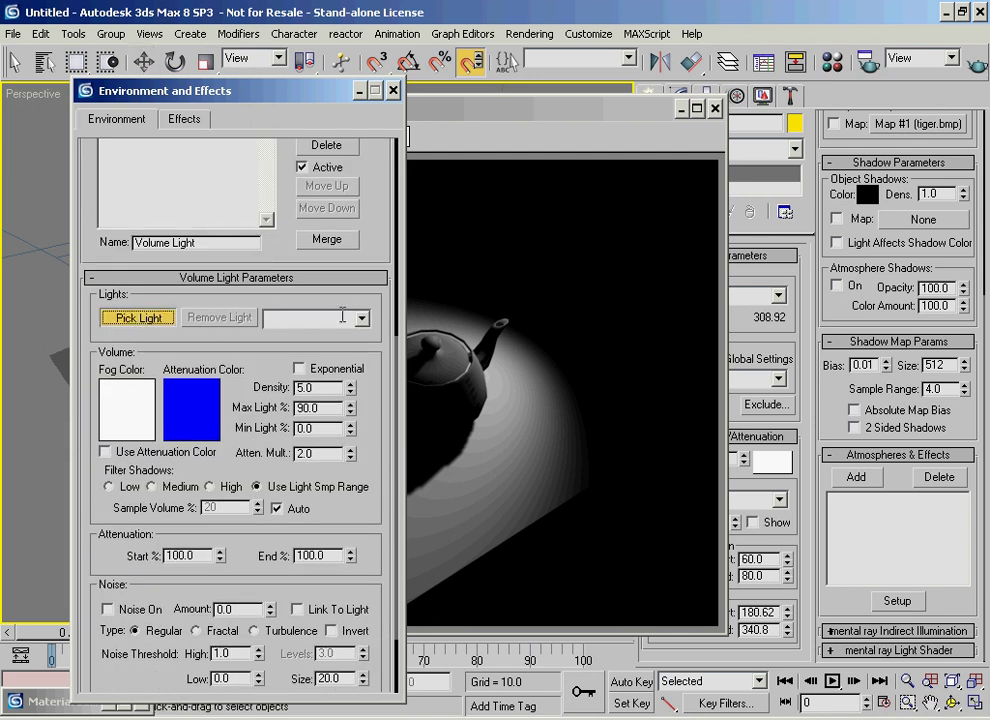
key(h)
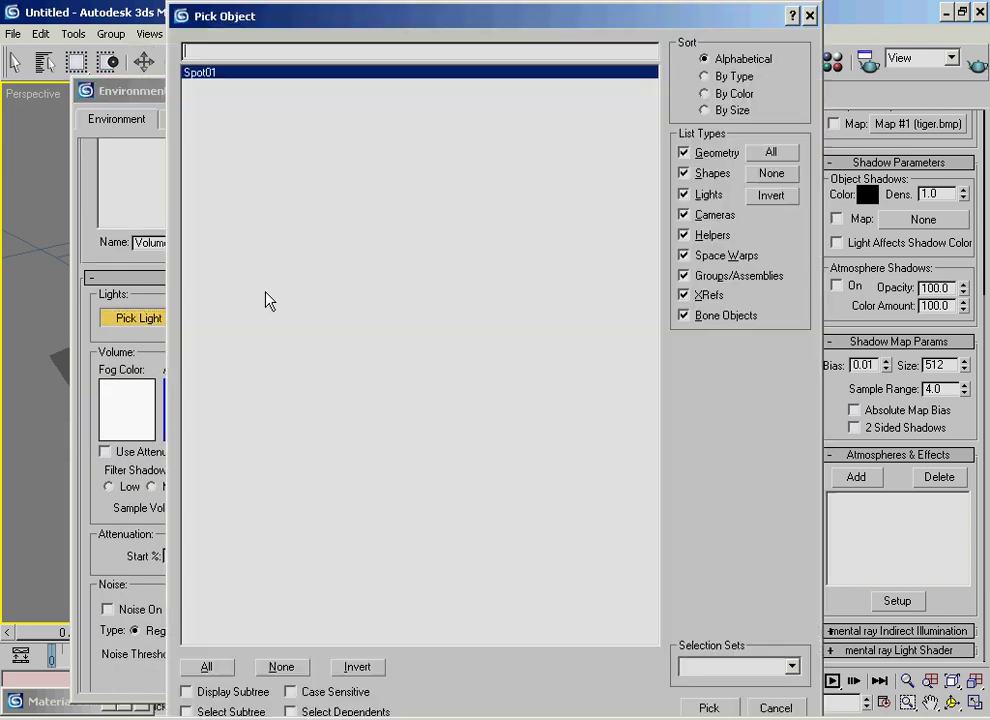
double_click(205, 73)
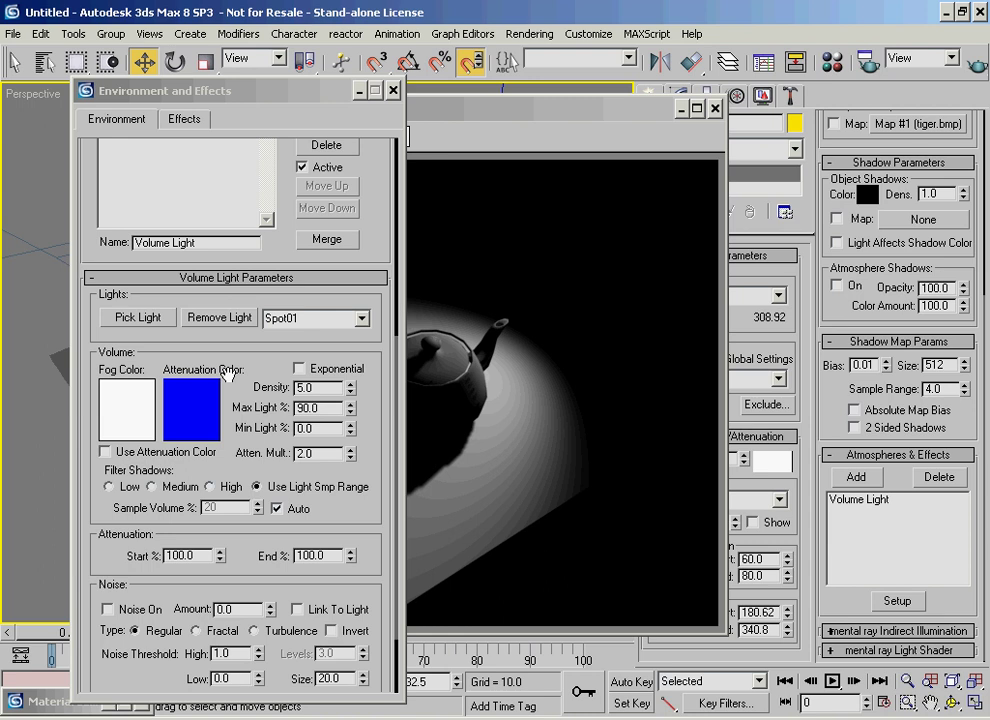
drag(294, 155, 329, 214)
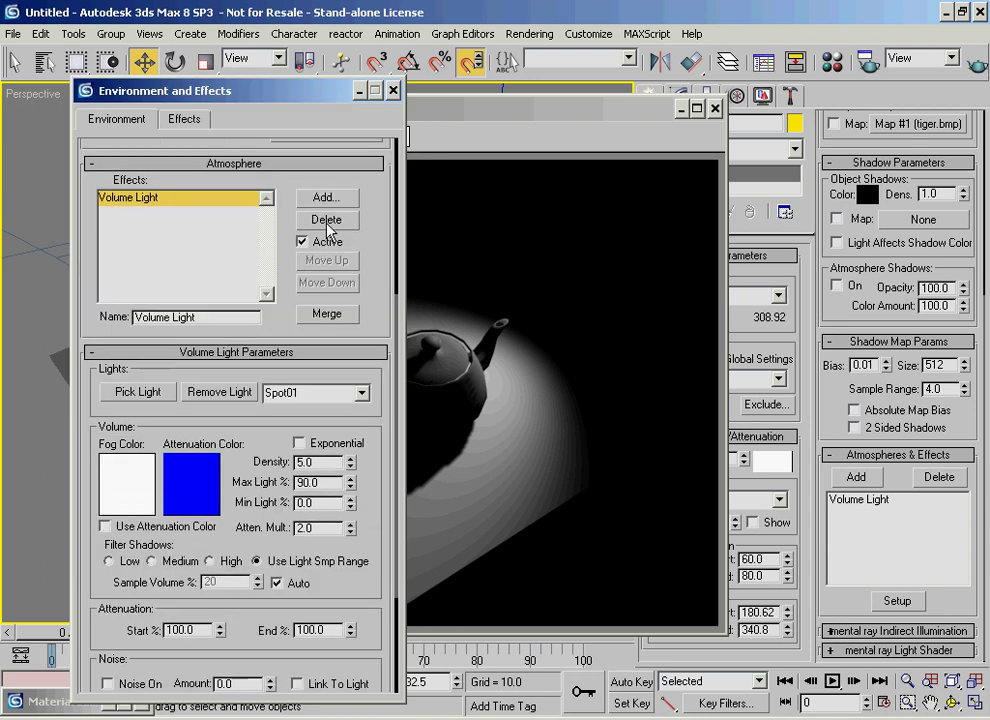
click(327, 219)
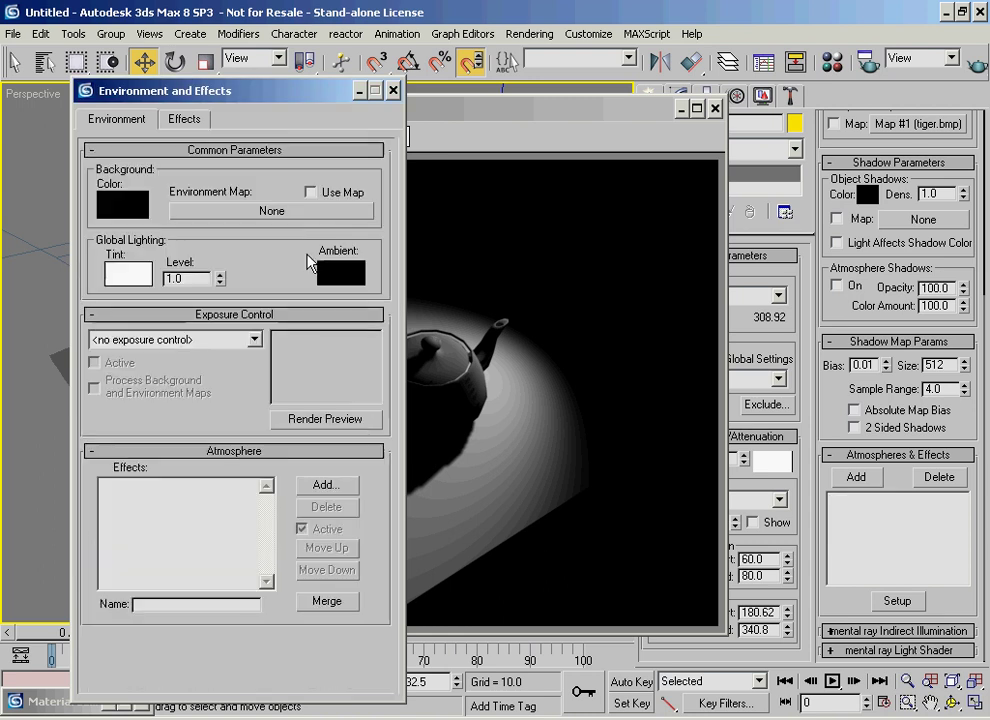
Add a new Volume Light from the spotlight's own Atmospheres & Effects settings and check which light it is assigned to
click(855, 477)
click(388, 292)
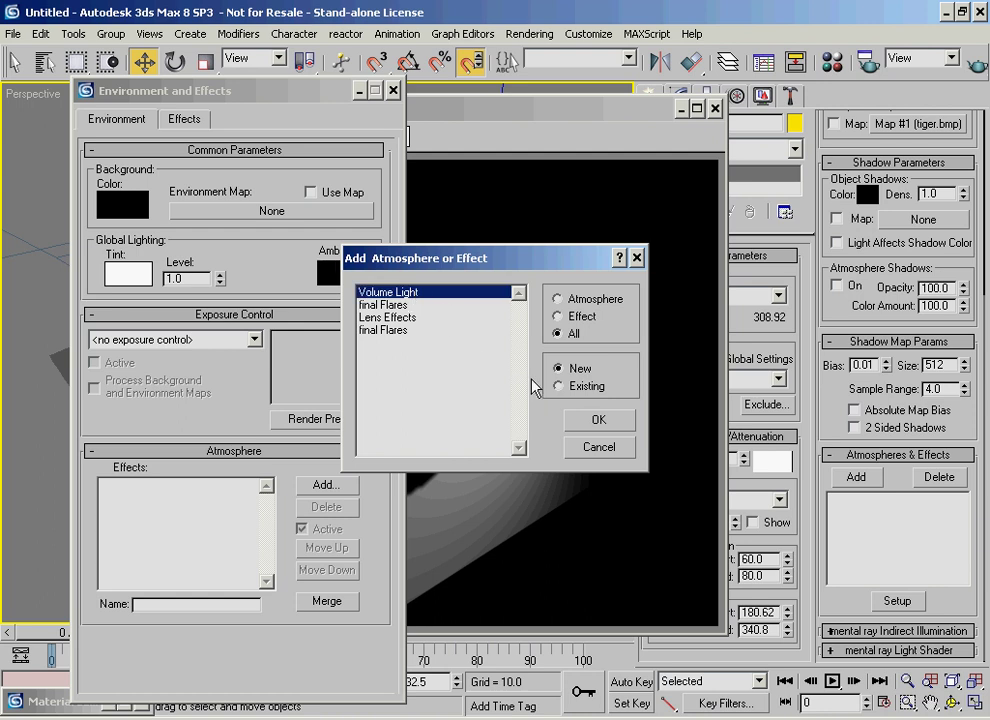
click(598, 420)
click(178, 487)
drag(190, 455, 199, 93)
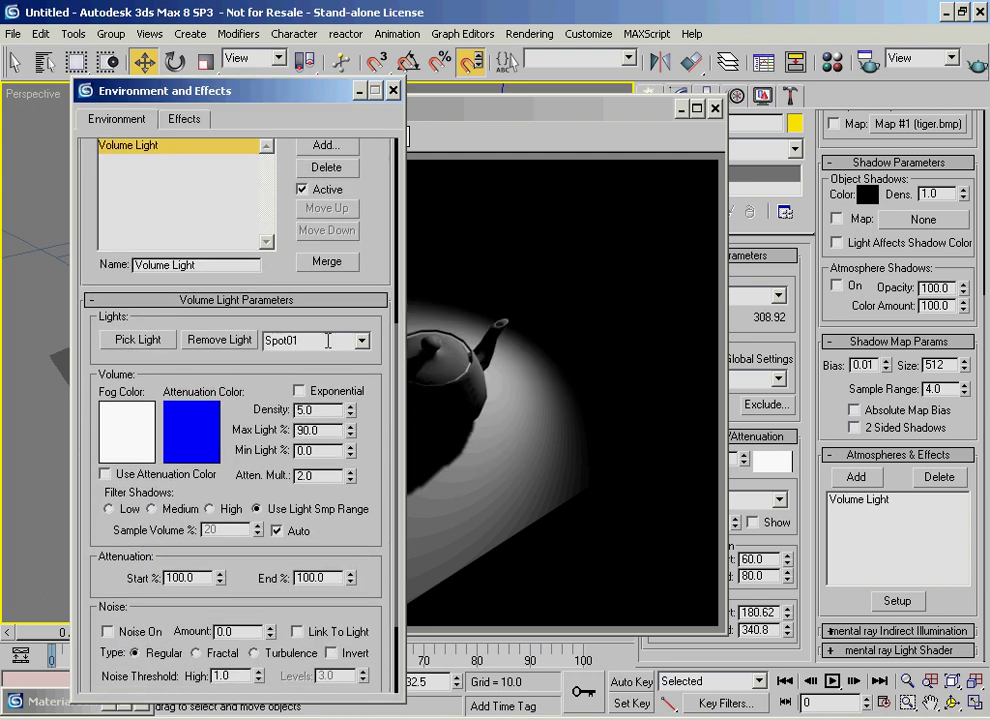
click(366, 342)
click(366, 350)
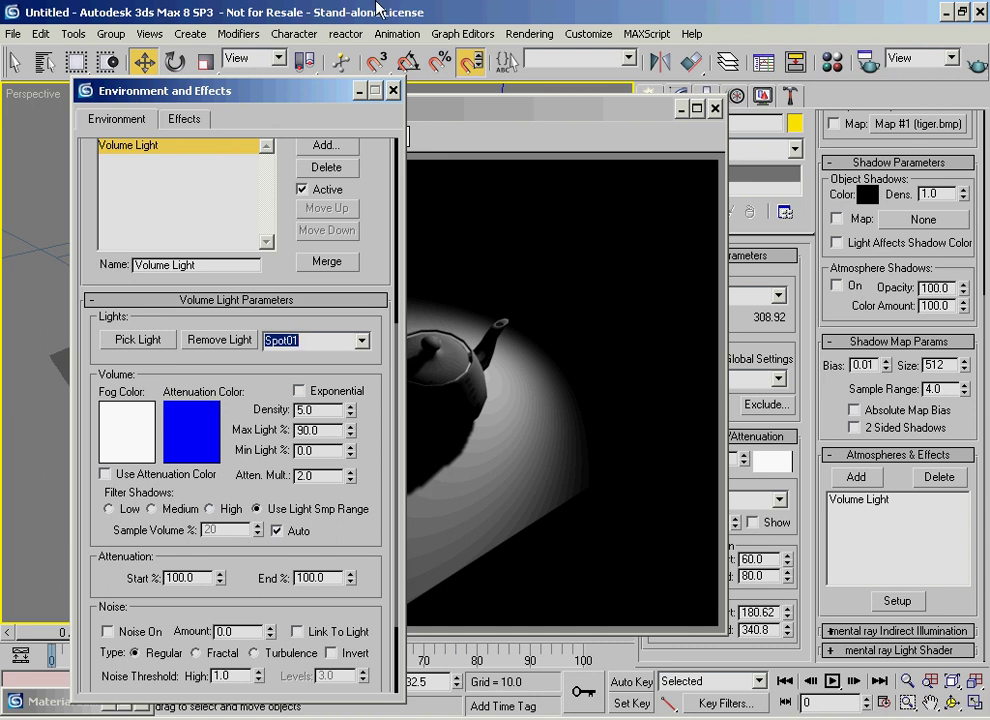
Delete the Volume Light effect and close the Environment and Effects window
click(328, 168)
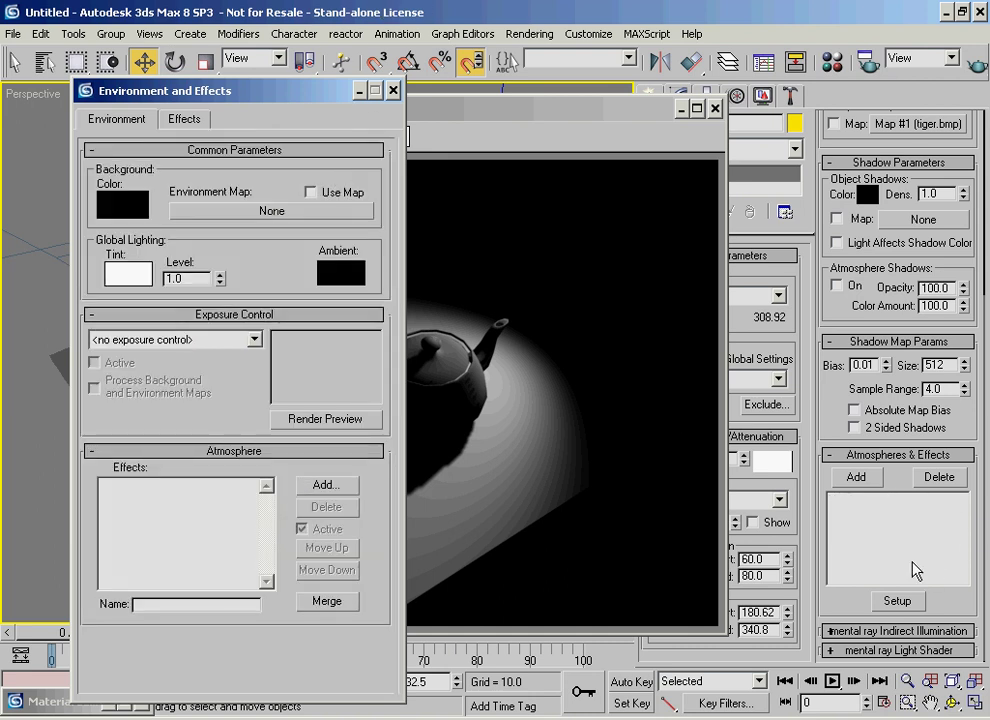
click(393, 90)
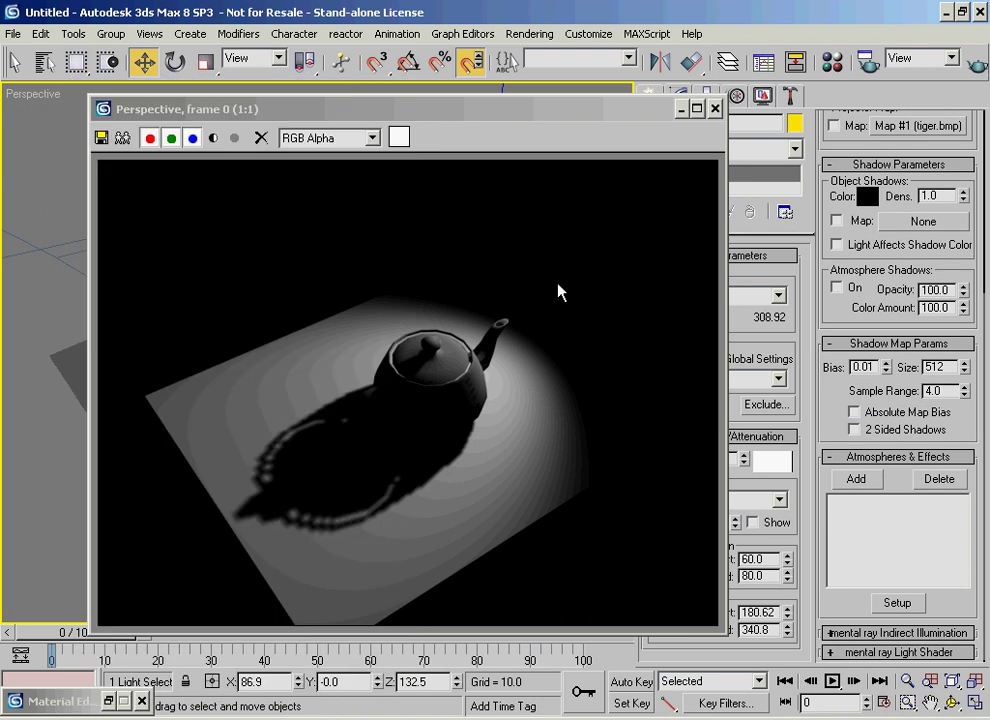
Examine the spotlight's mental ray Indirect Illumination and Light Shader settings, and minimize the render window to inspect the light in the viewport
scroll(869, 640, down, 5)
scroll(853, 504, down, 1)
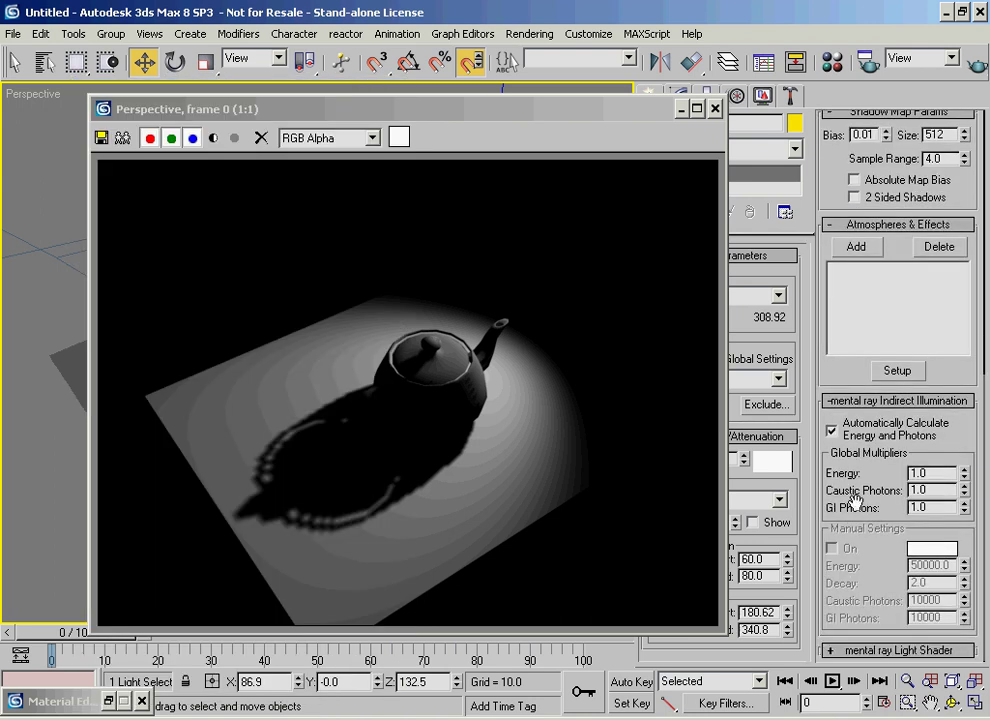
scroll(856, 495, down, 2)
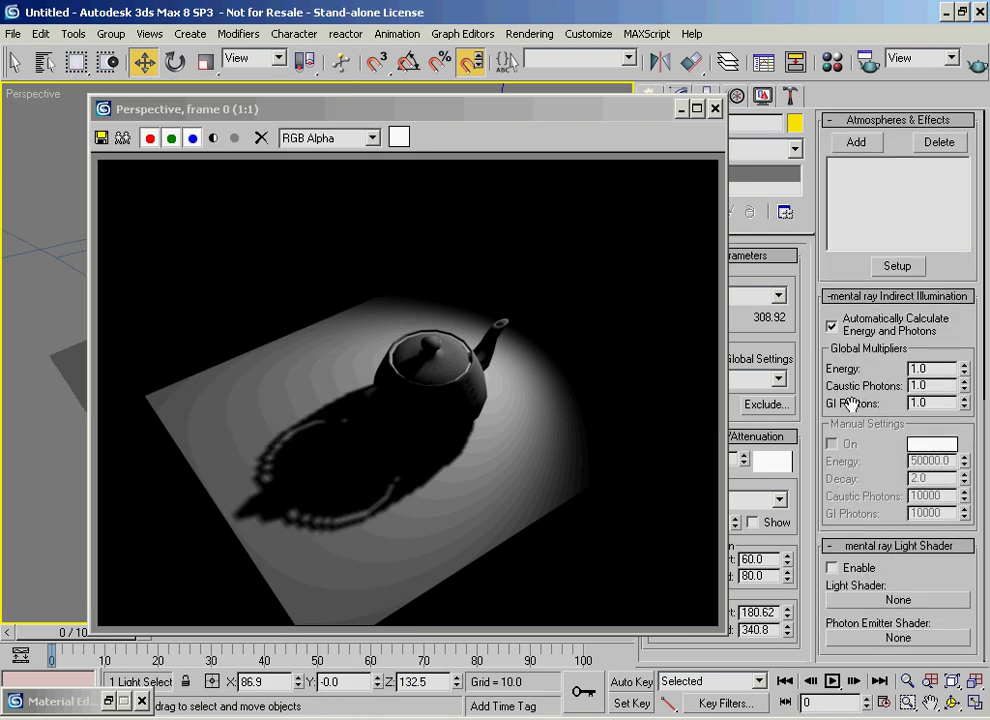
click(681, 108)
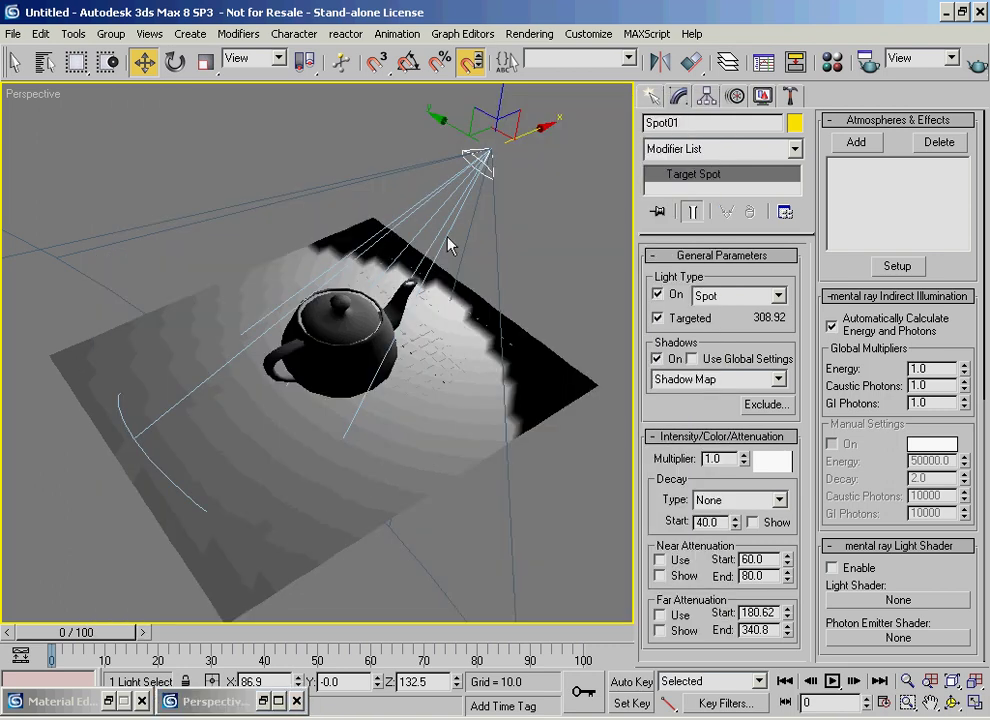
click(942, 371)
click(927, 402)
scroll(864, 360, up, 5)
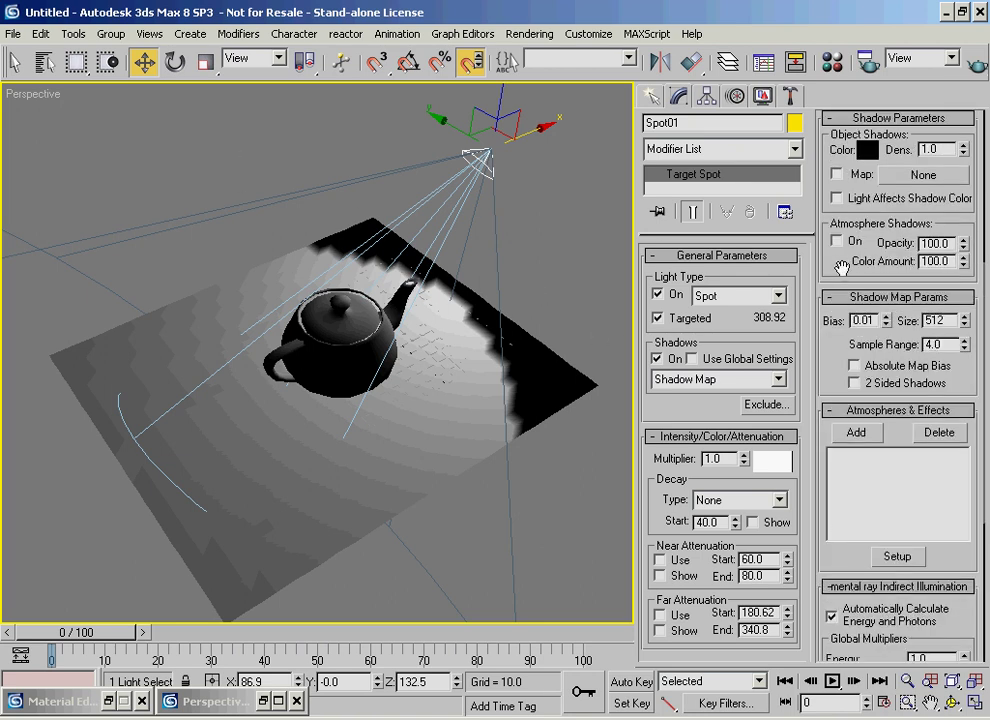
scroll(840, 258, up, 5)
alt+middle_drag(408, 296, 464, 328)
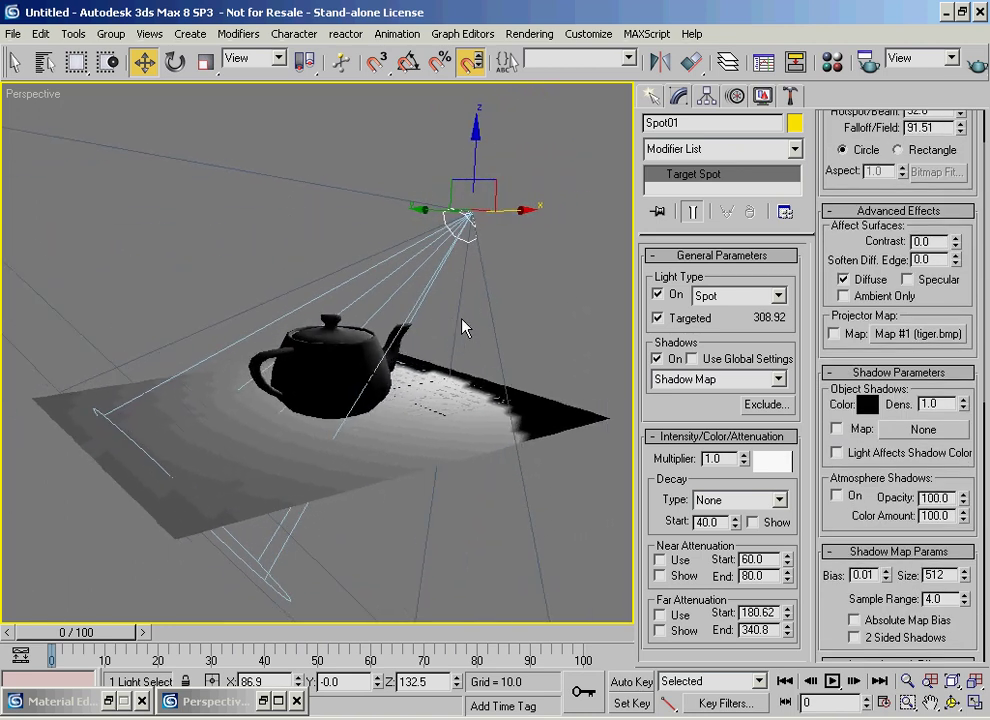
Try the Directional light type on the spotlight, inspect its beam in the viewport, and undo the change
click(778, 296)
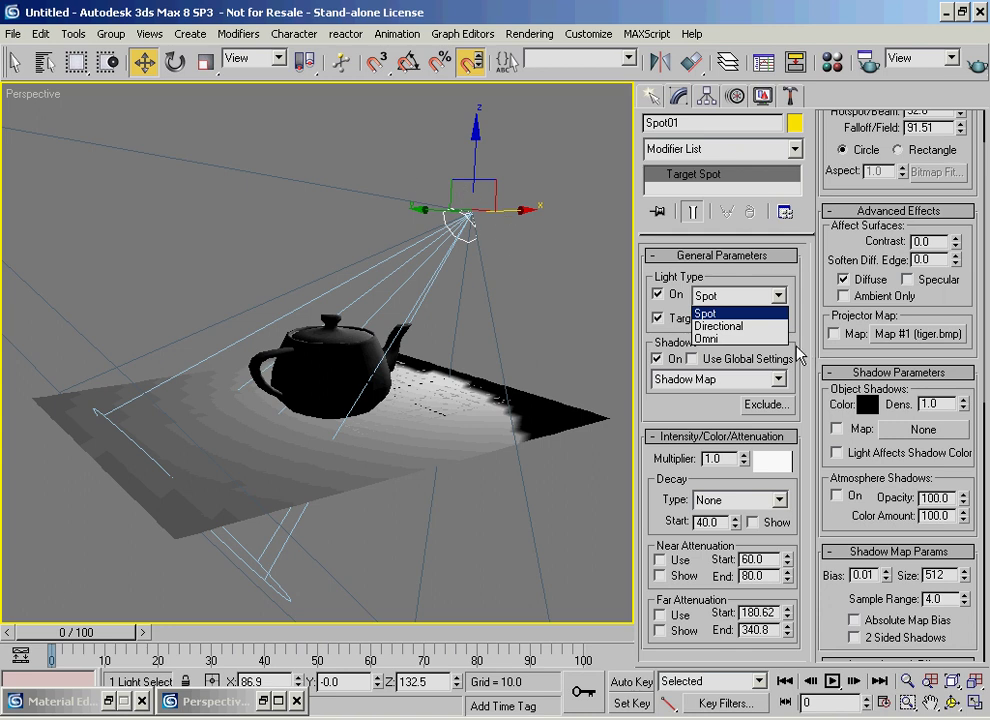
click(750, 327)
alt+middle_drag(294, 292, 355, 317)
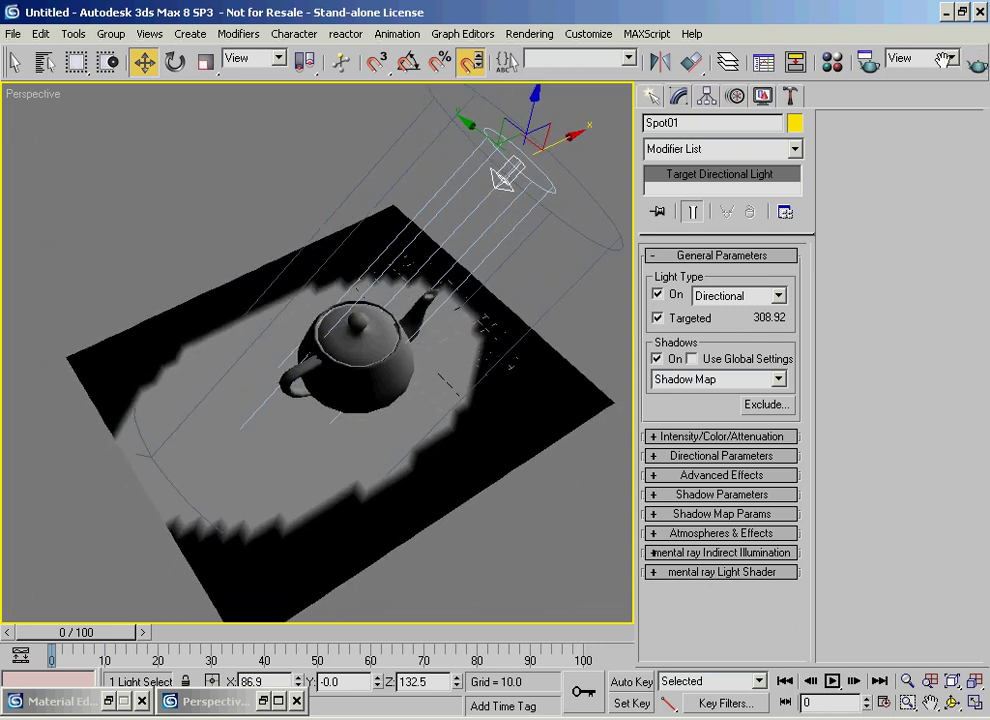
middle_drag(419, 213, 371, 181)
scroll(371, 181, down, 4)
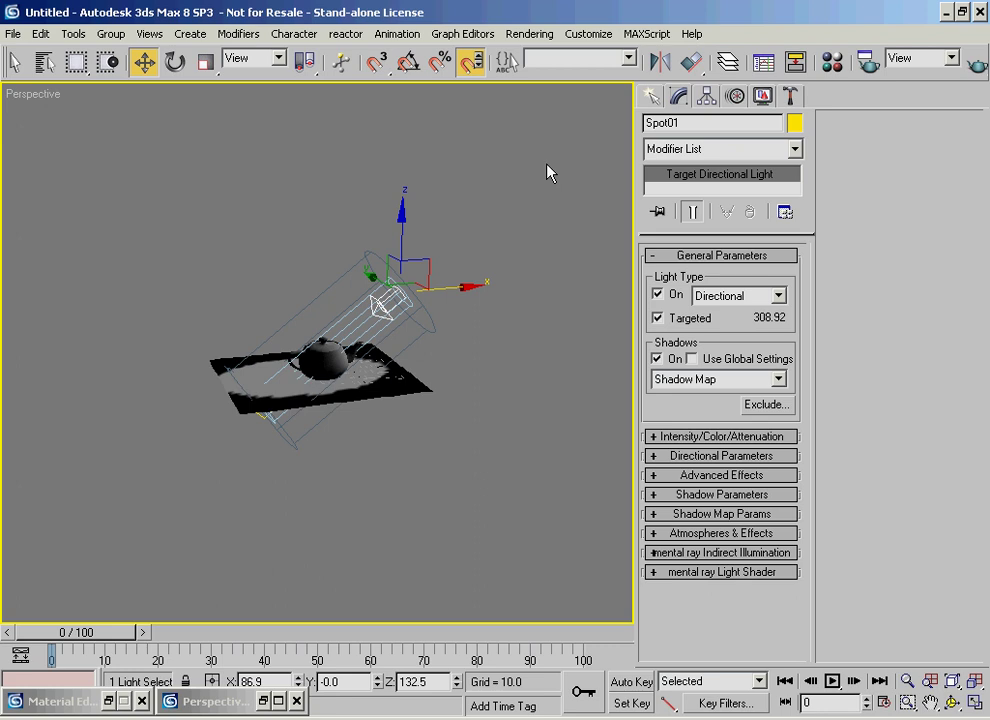
alt+middle_drag(329, 399, 354, 385)
key(ctrl+z)
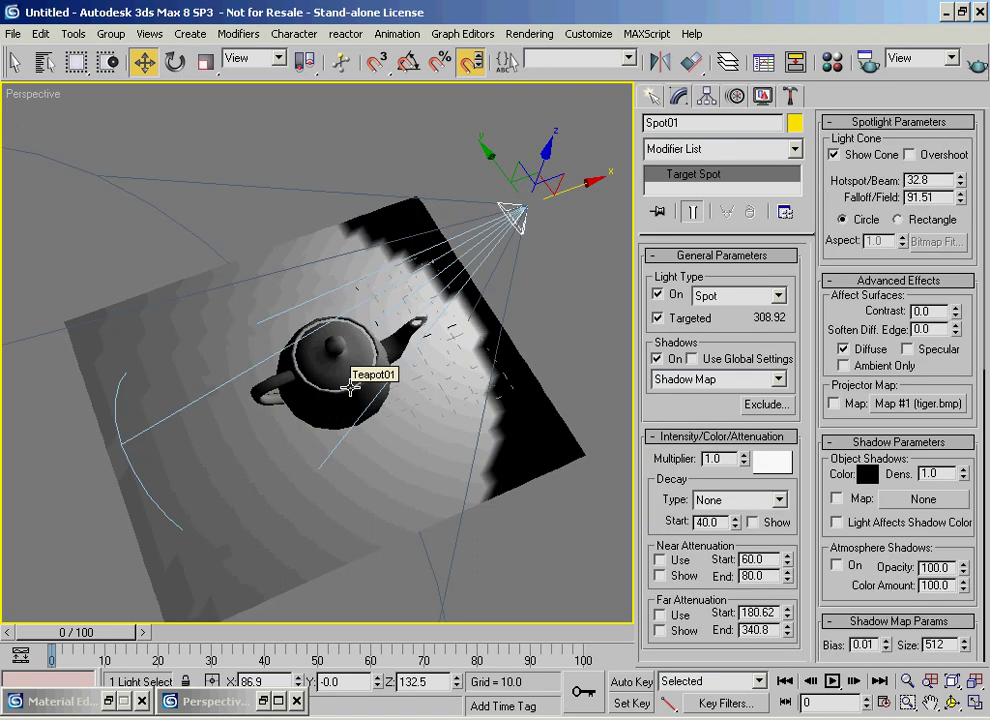
Set the spotlight's Falloff/Field to 56.51, test render the Perspective view, and close the render window
drag(960, 198, 987, 506)
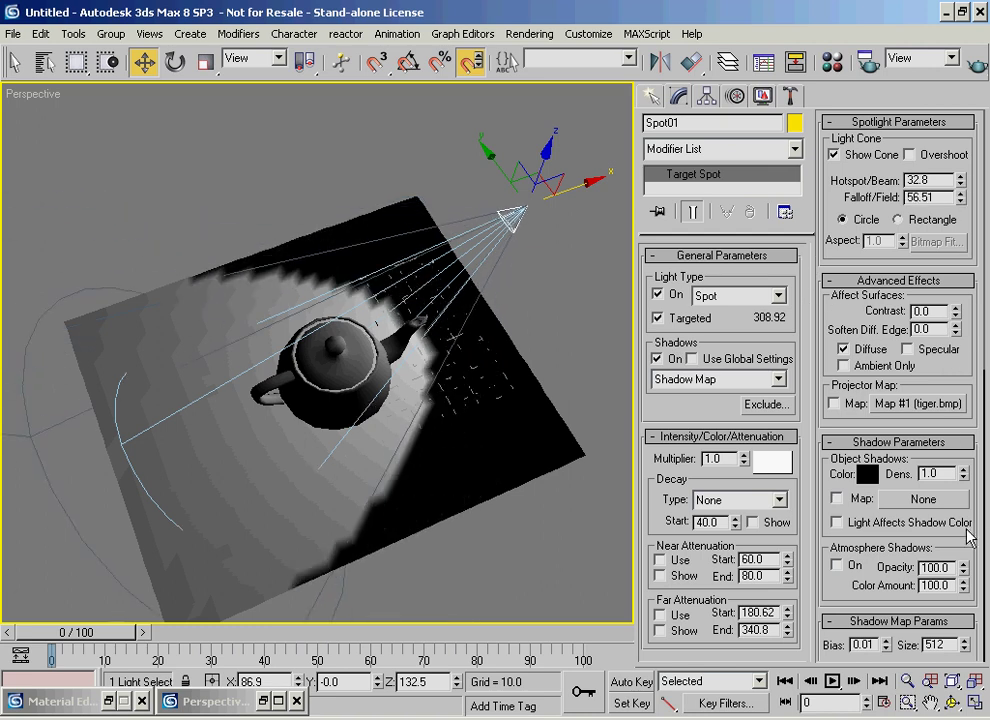
click(975, 63)
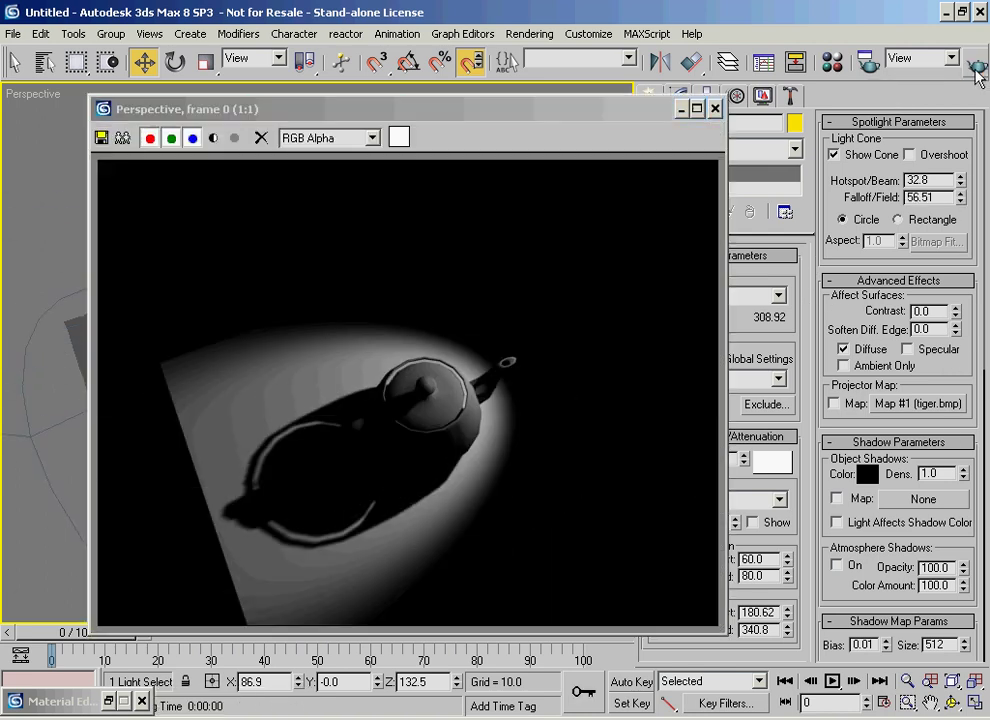
click(716, 110)
Move the spotlight to about X 80.17, Z 118.63, and its target to about X -88.23, Z -52.66
drag(484, 108, 474, 281)
mouse_move(324, 259)
alt+middle_down()
mouse_move(429, 393)
mouse_move(513, 446)
mouse_move(422, 377)
mouse_move(342, 342)
mouse_move(281, 181)
alt+middle_up()
key(F3)
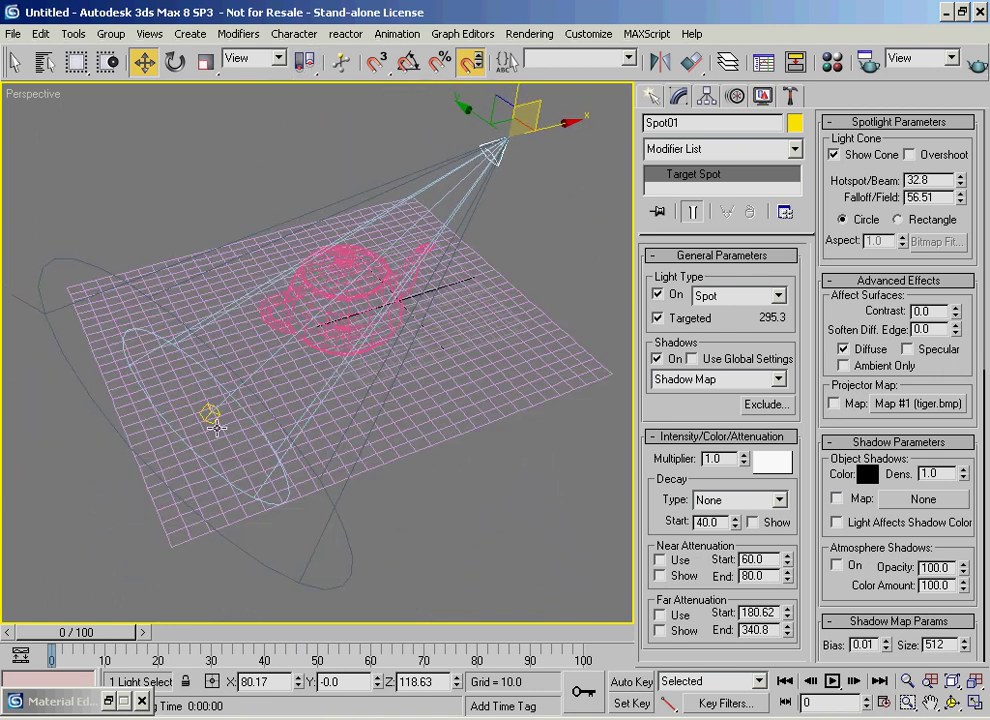
click(167, 325)
click(209, 413)
drag(256, 404, 345, 371)
key(F3)
alt+middle_drag(345, 376, 406, 411)
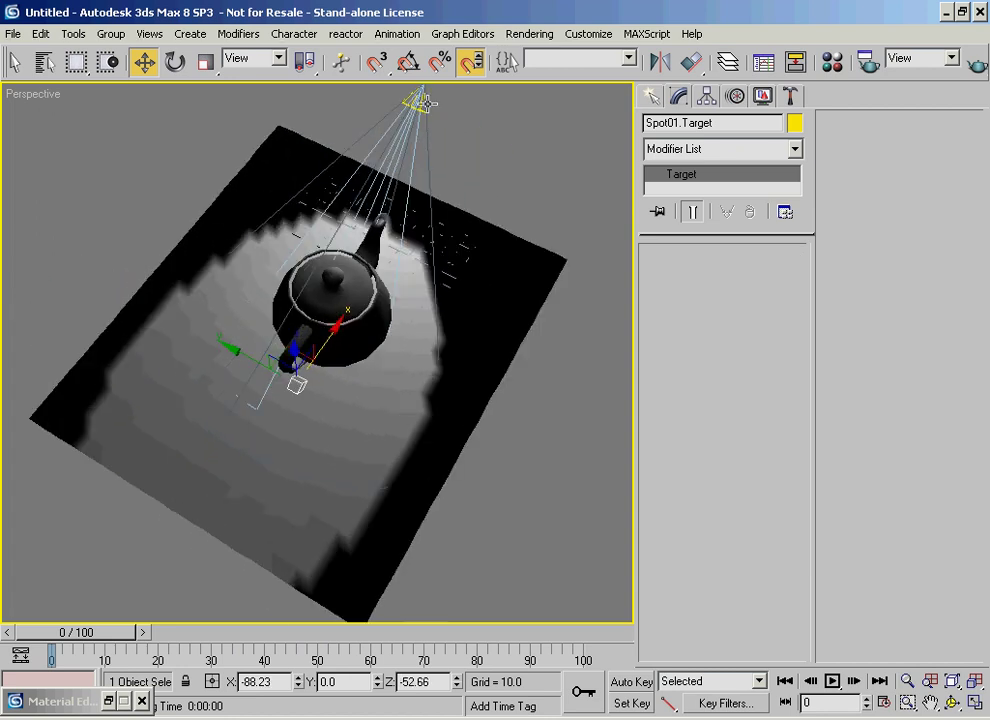
Move the spotlight closer to the teapot, to about X 50.89, Z 107.52, and test render the shadow
click(417, 104)
alt+middle_drag(416, 110, 280, 104)
drag(515, 137, 470, 166)
alt+middle_drag(470, 166, 560, 178)
middle_drag(444, 223, 489, 263)
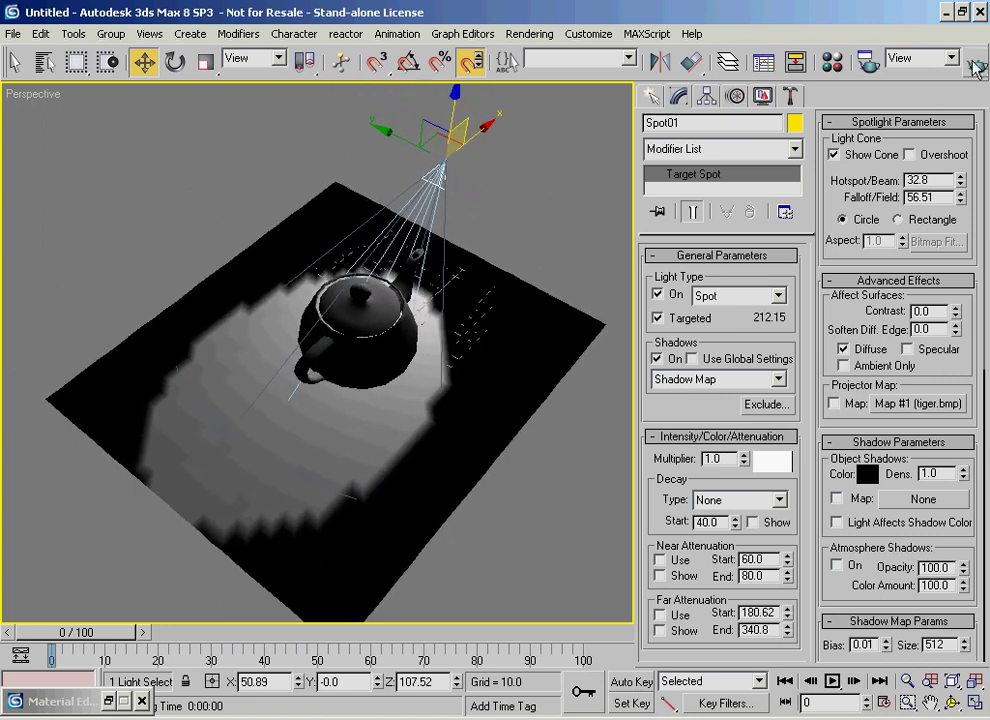
key(shift+q)
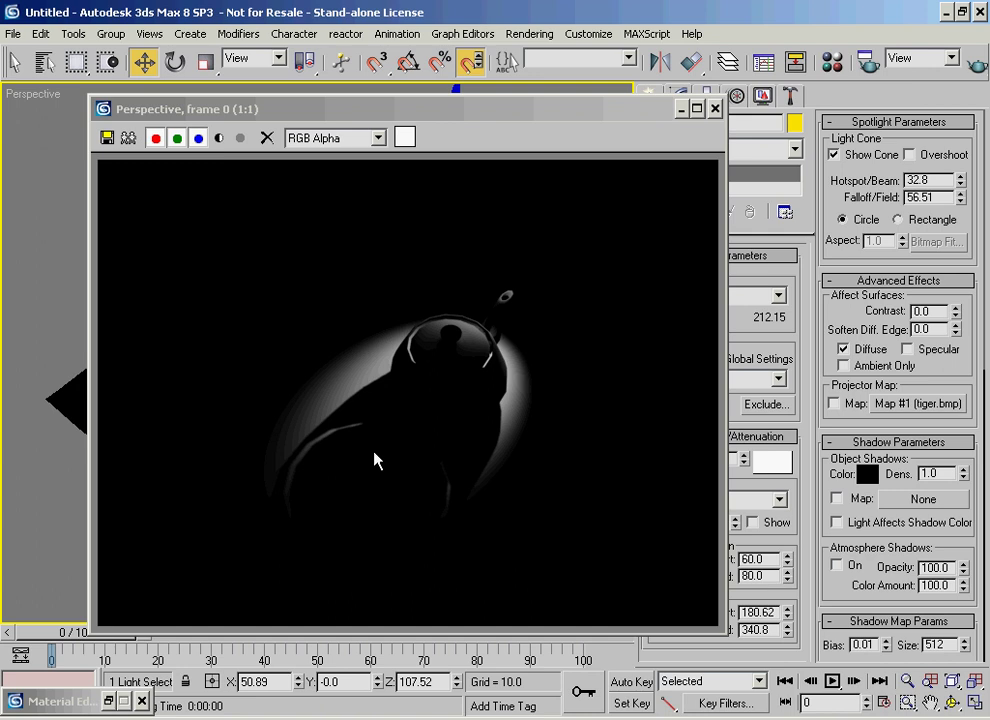
mouse_move(654, 115)
mouse_down()
mouse_move(623, 104)
mouse_move(648, 110)
mouse_up()
click(680, 101)
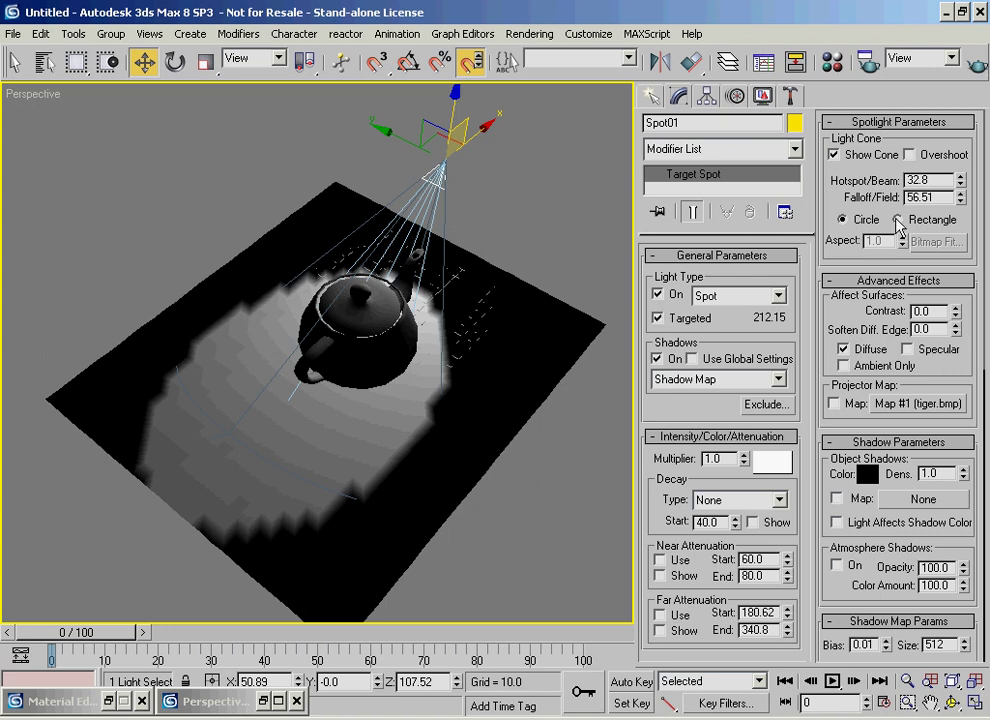
Change the light's type to Directional, show the last rendering for comparison, and render the Perspective view again
scroll(846, 330, down, 2)
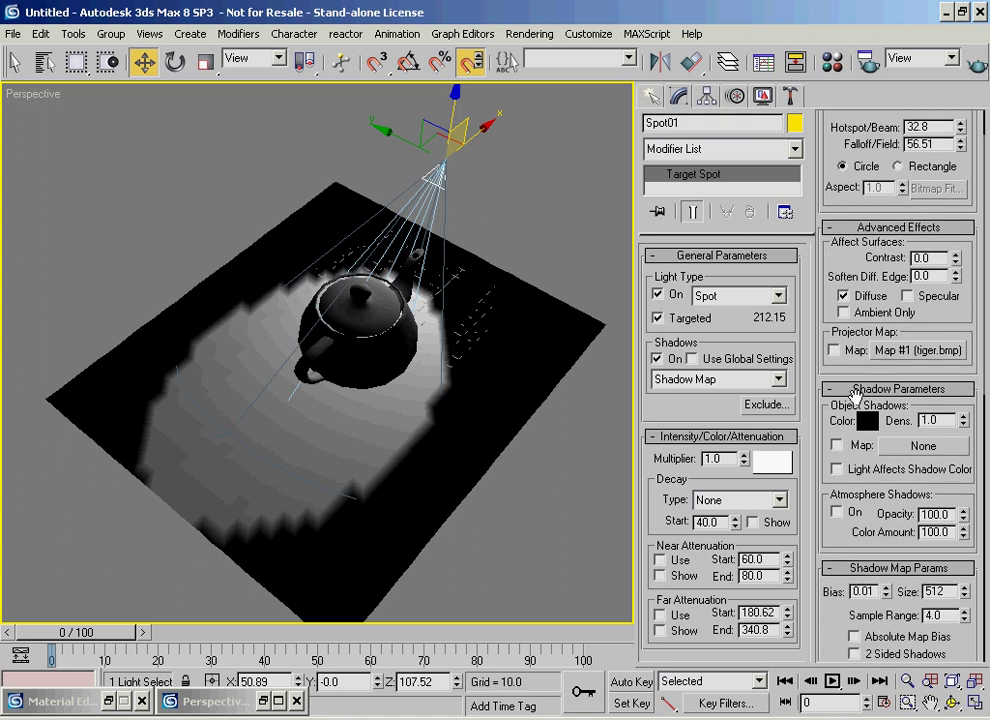
click(776, 295)
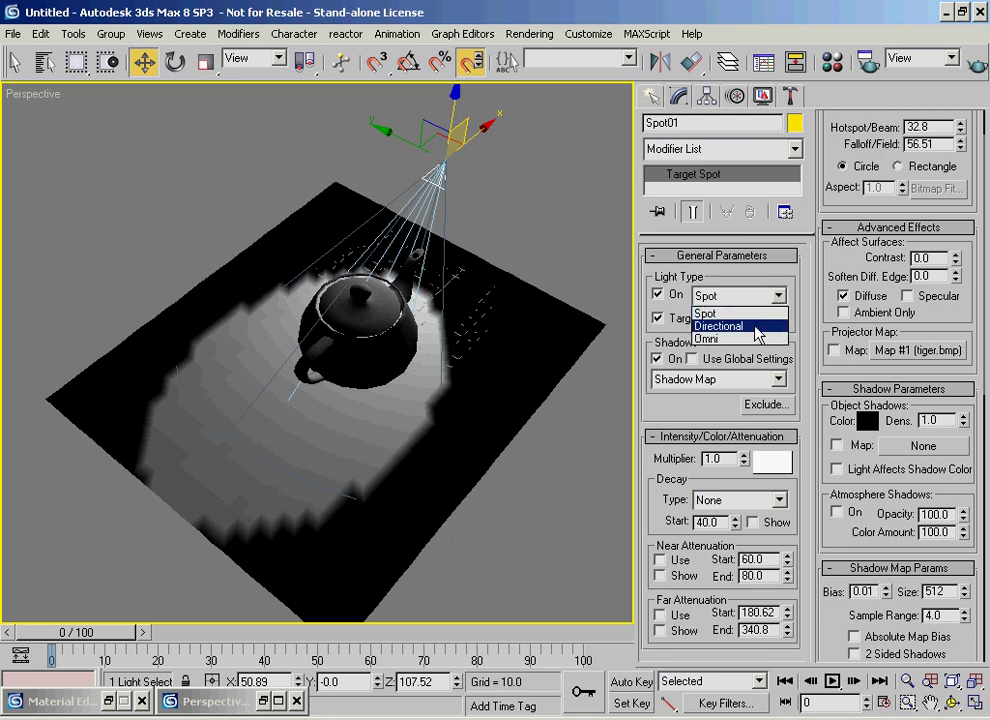
click(720, 326)
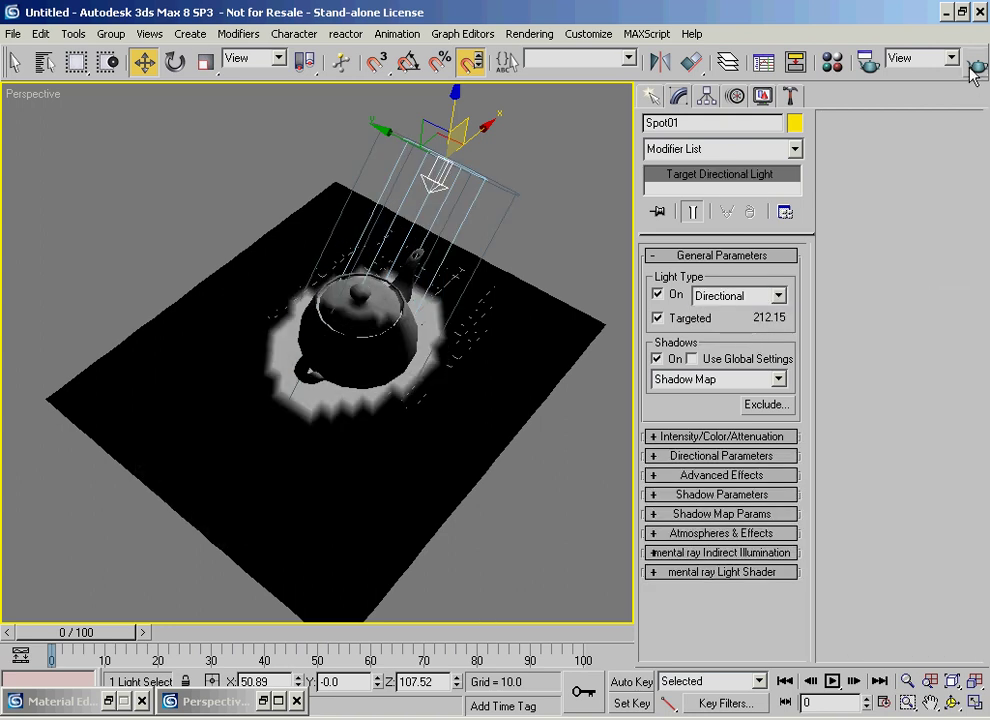
click(530, 34)
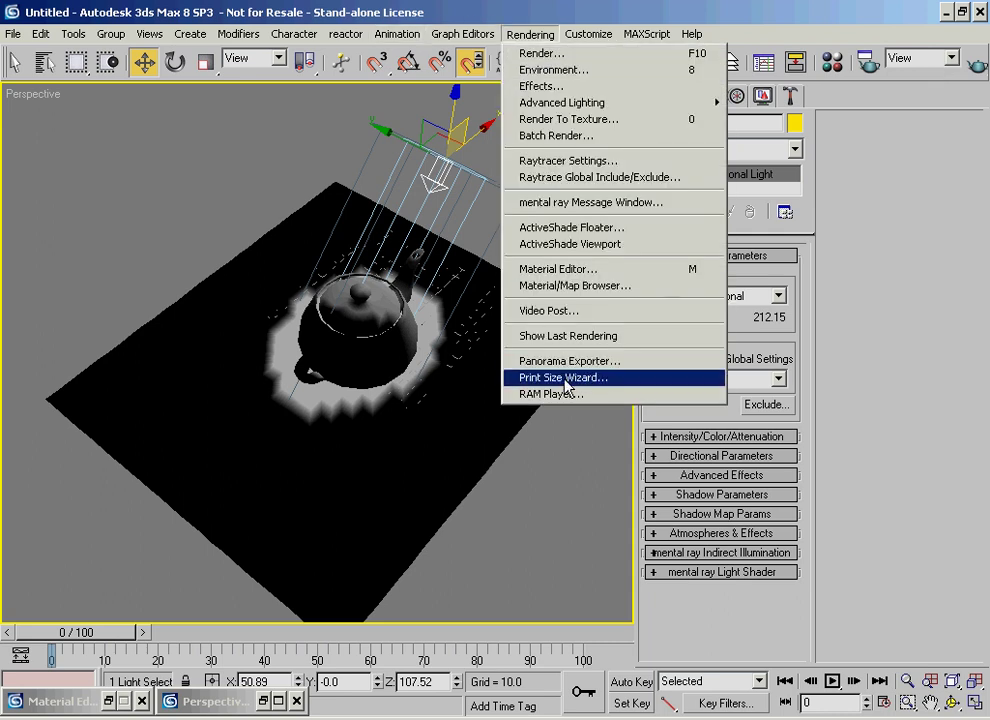
click(588, 338)
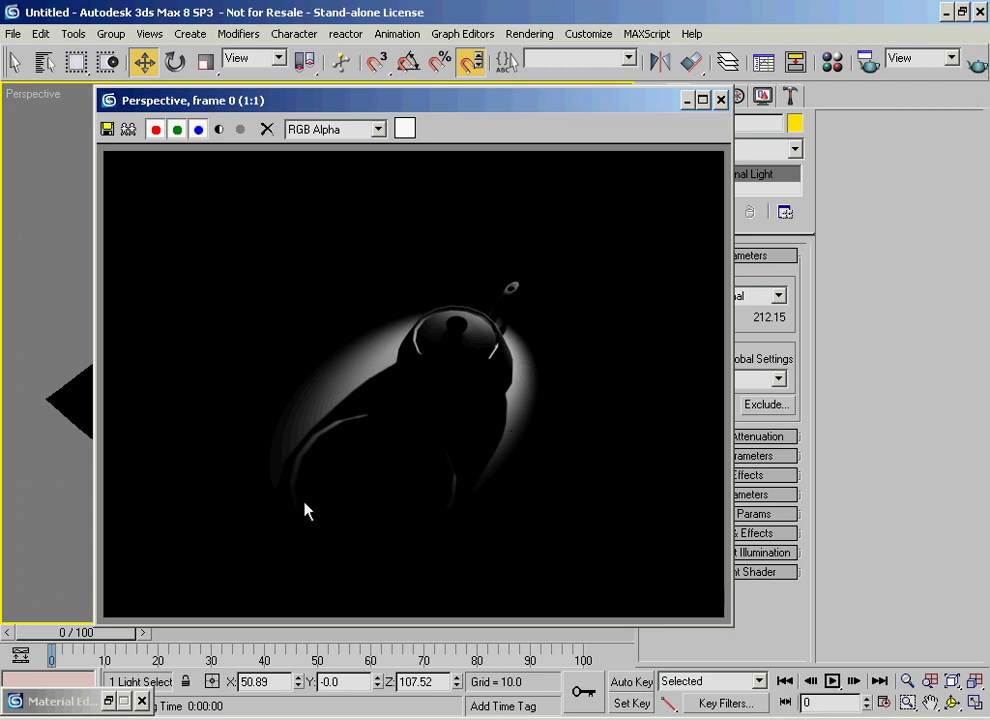
click(975, 65)
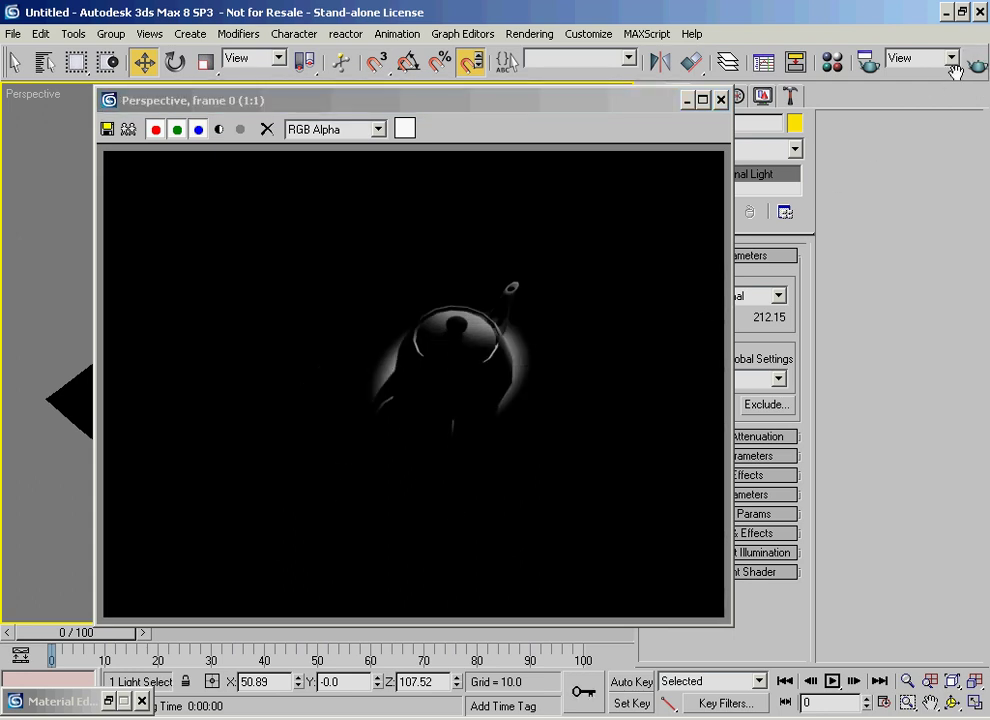
click(688, 100)
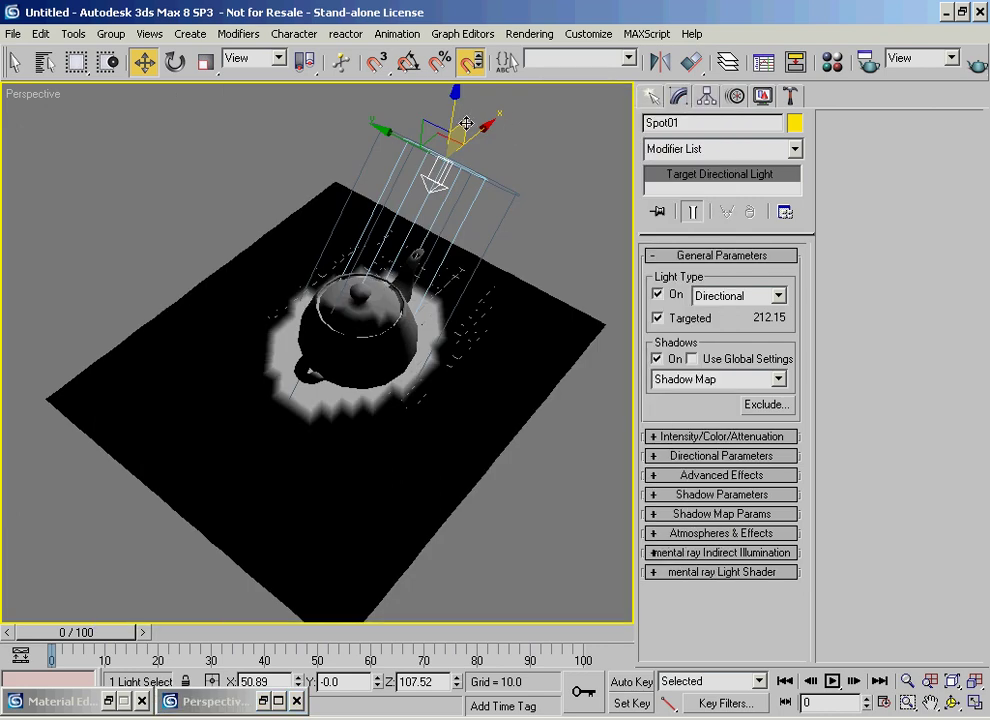
Set the directional light's Falloff/Field to 110.51 and test render the Perspective view
click(721, 436)
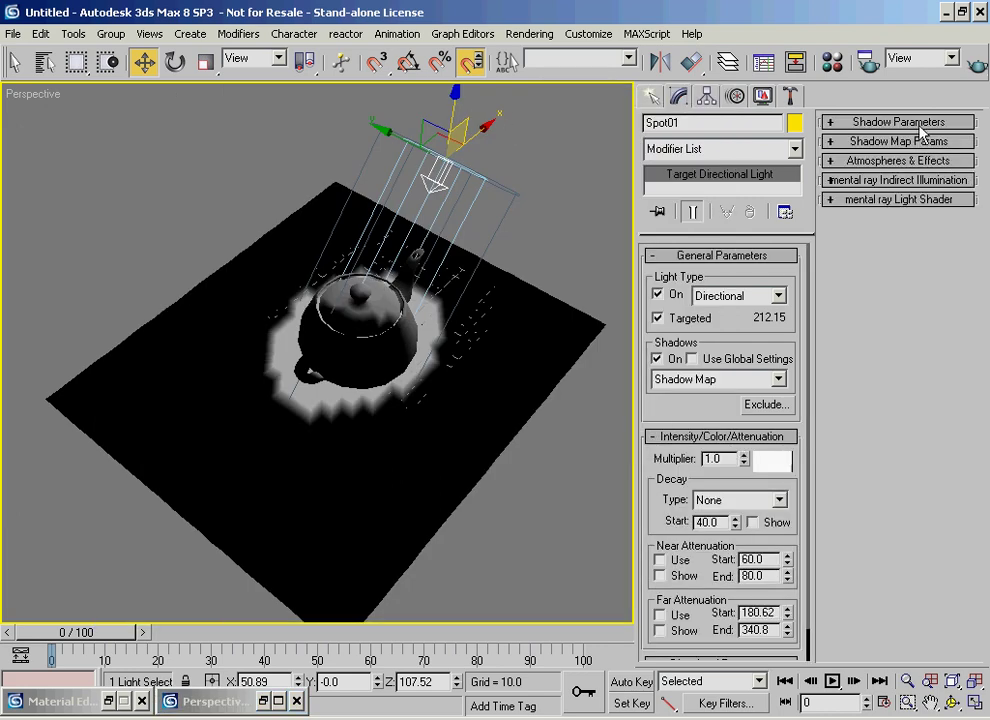
scroll(720, 500, down, 2)
click(720, 630)
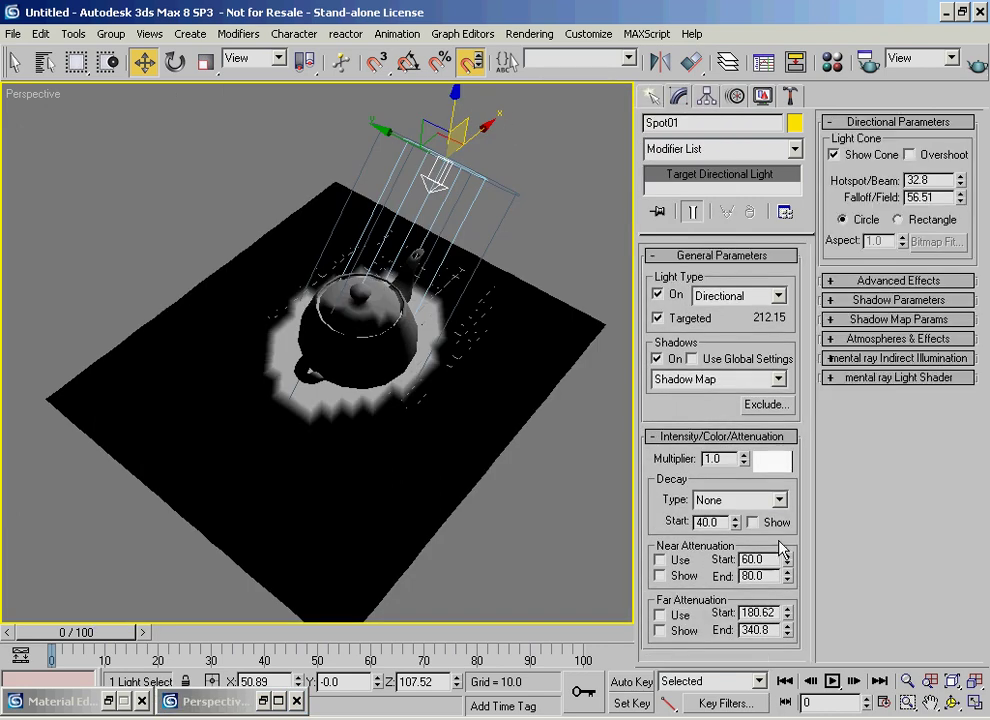
drag(962, 198, 951, 143)
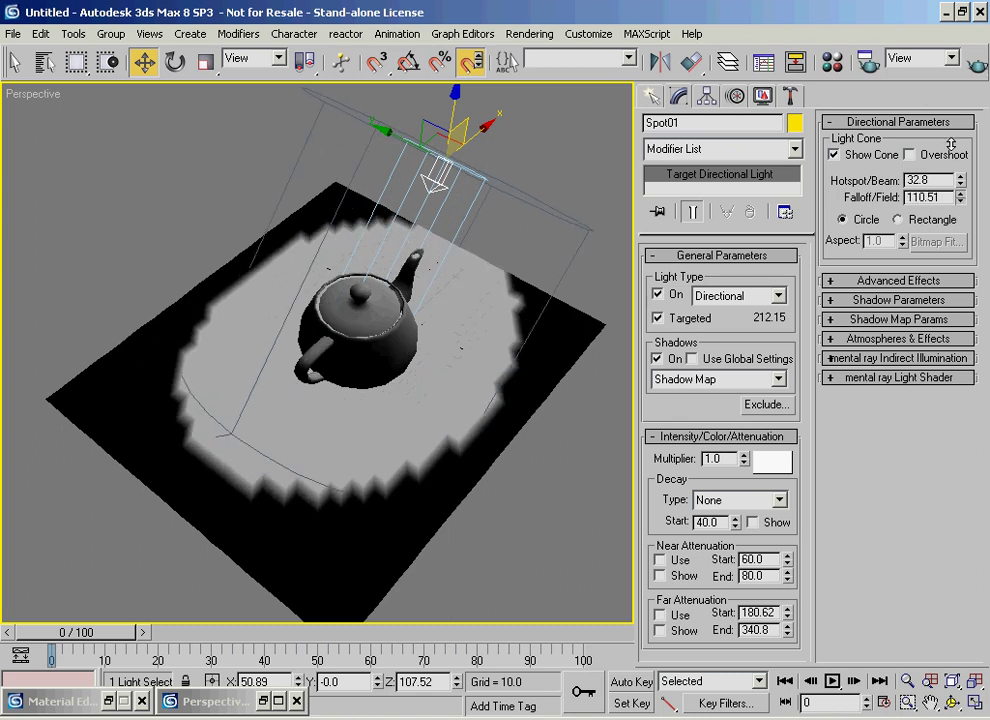
click(973, 64)
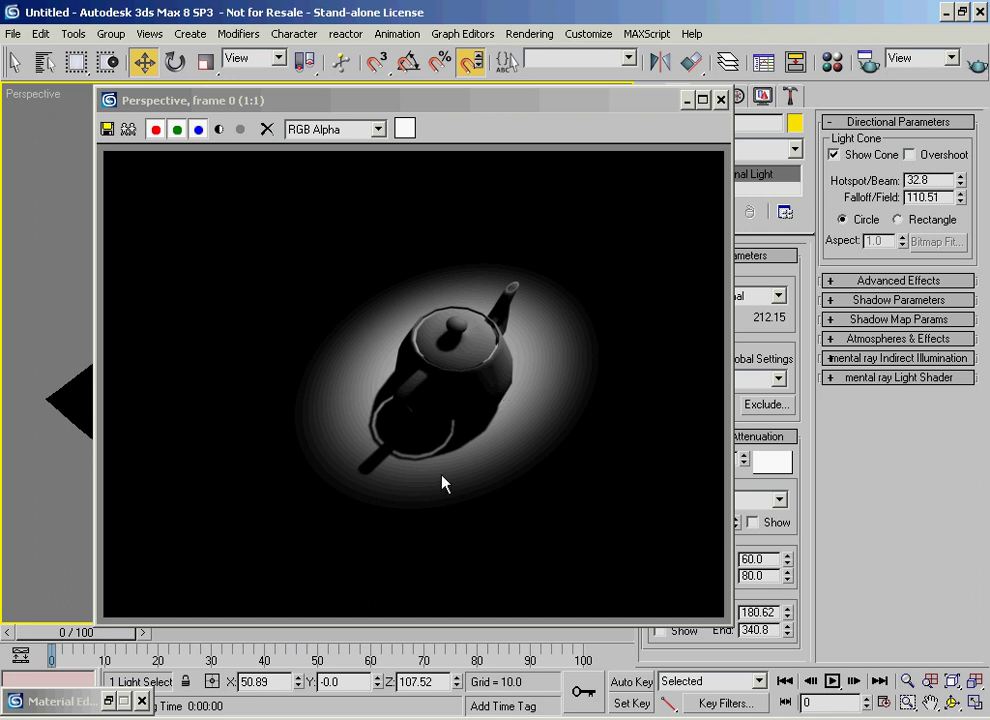
click(686, 100)
Inspect the directional light's parallel beam around the teapot from several angles, and check its cone parameters
alt+middle_drag(331, 394, 164, 420)
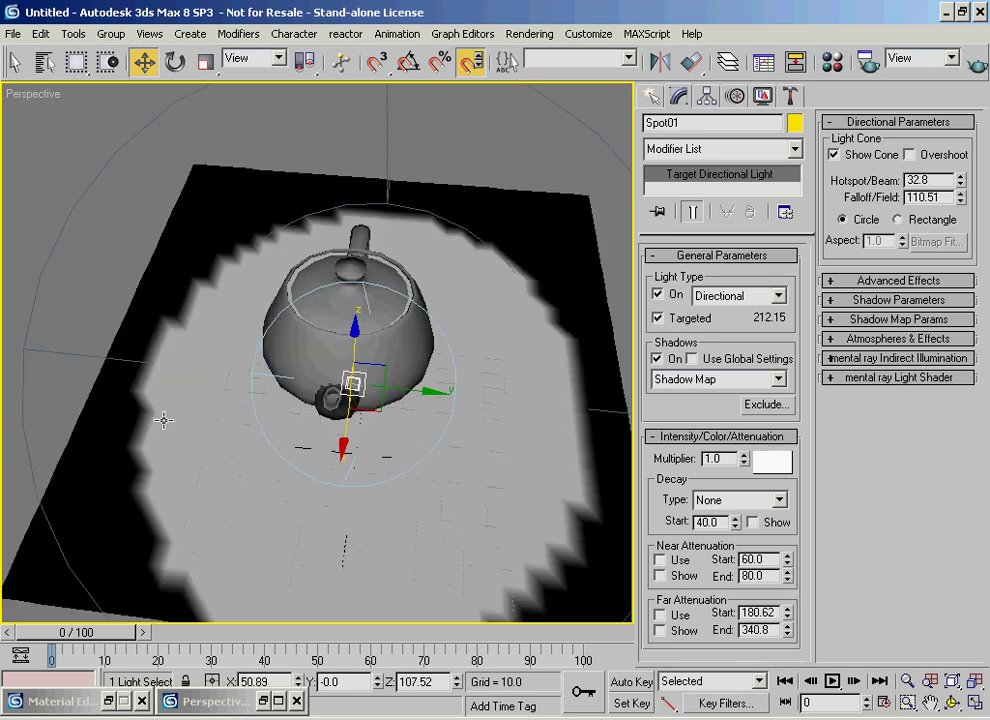
alt+middle_drag(226, 424, 231, 331)
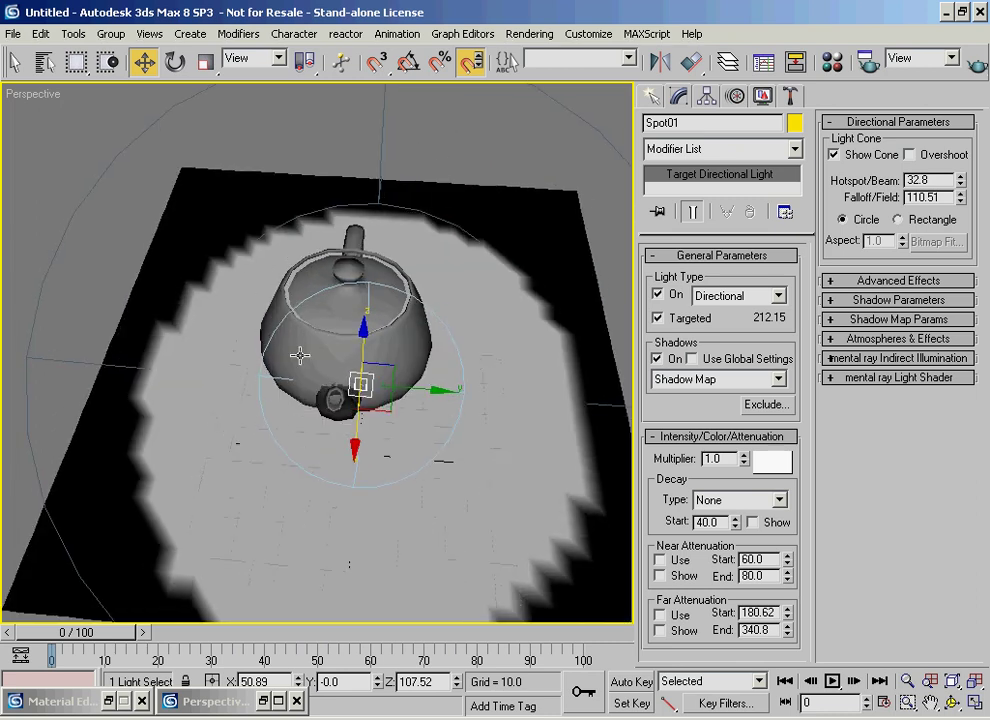
alt+middle_drag(262, 405, 457, 405)
scroll(508, 407, down, 4)
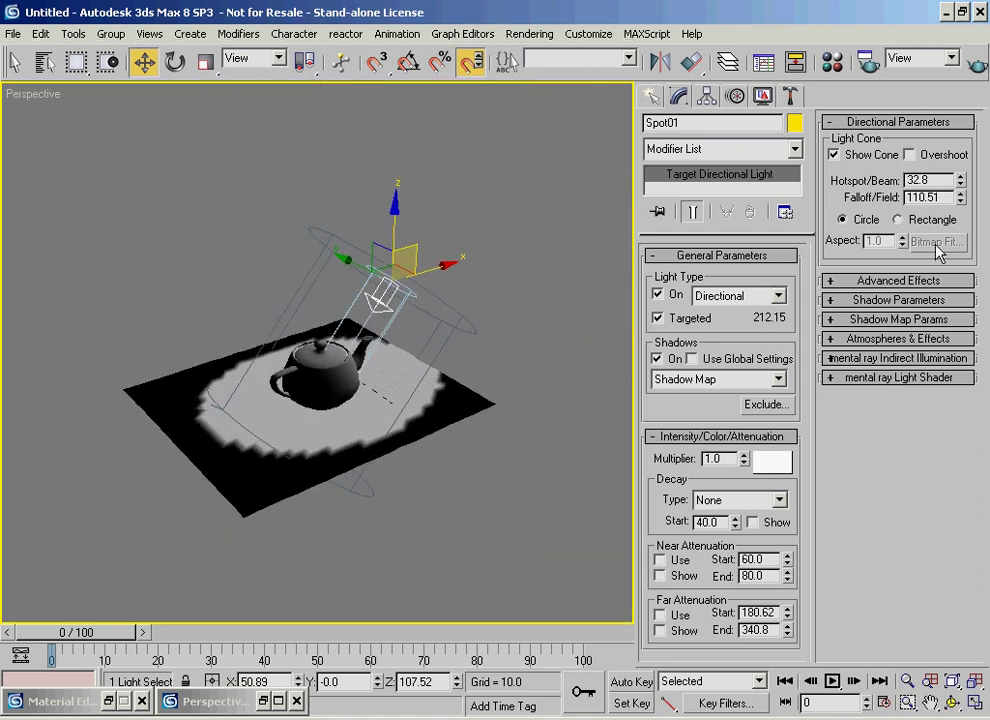
click(938, 180)
drag(898, 280, 877, 375)
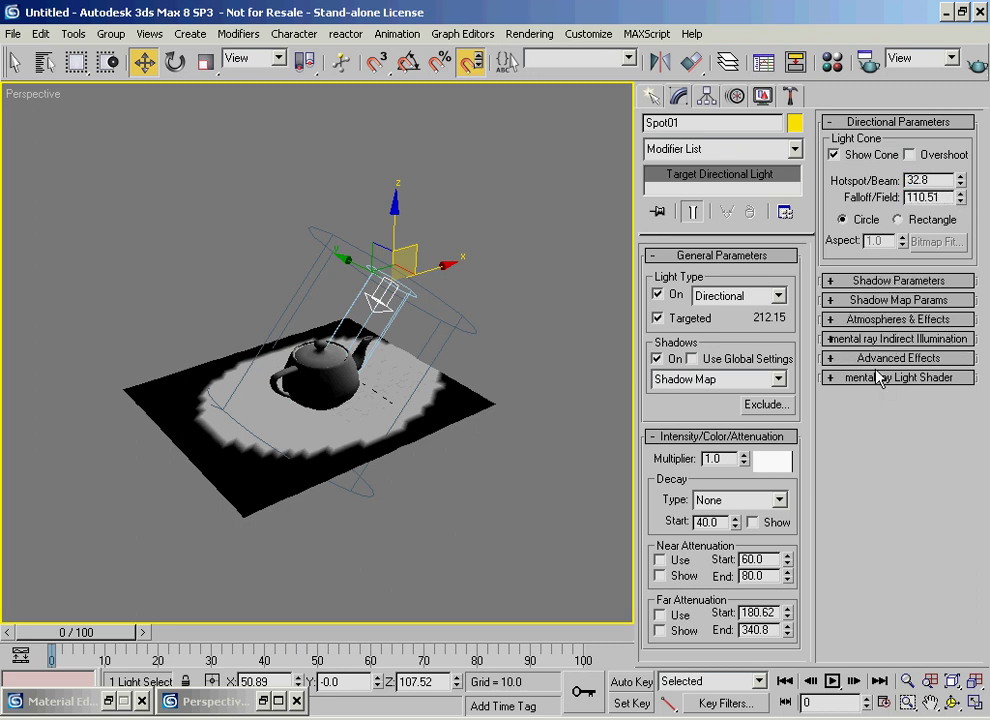
right_click(844, 240)
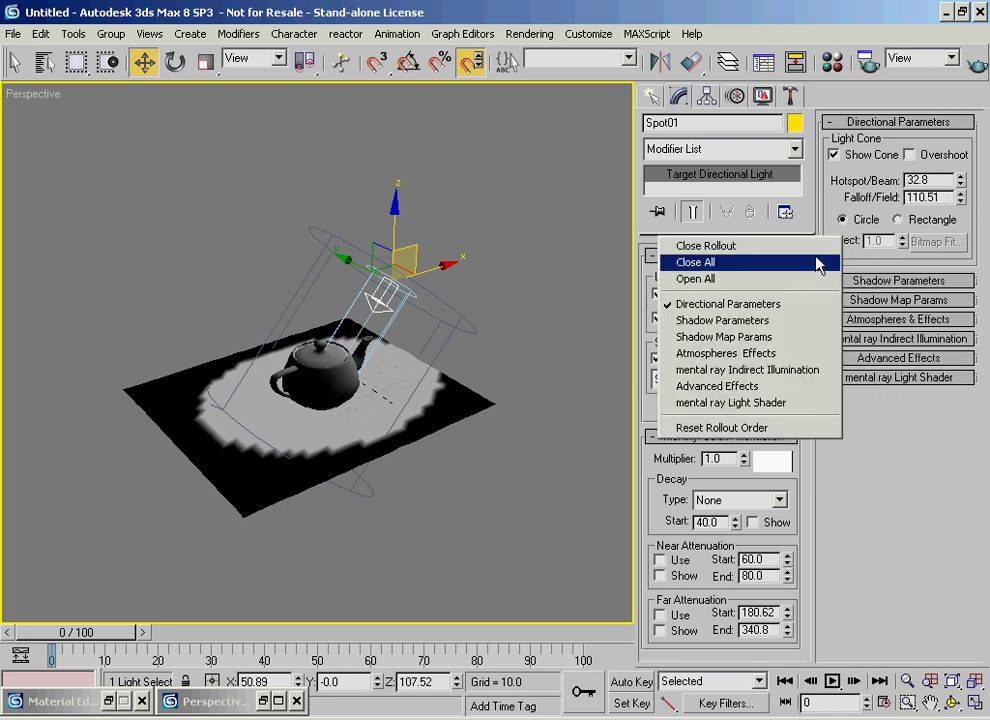
click(760, 428)
Review the directional light's Advanced Effects settings, and change the light's type to Omni
click(886, 282)
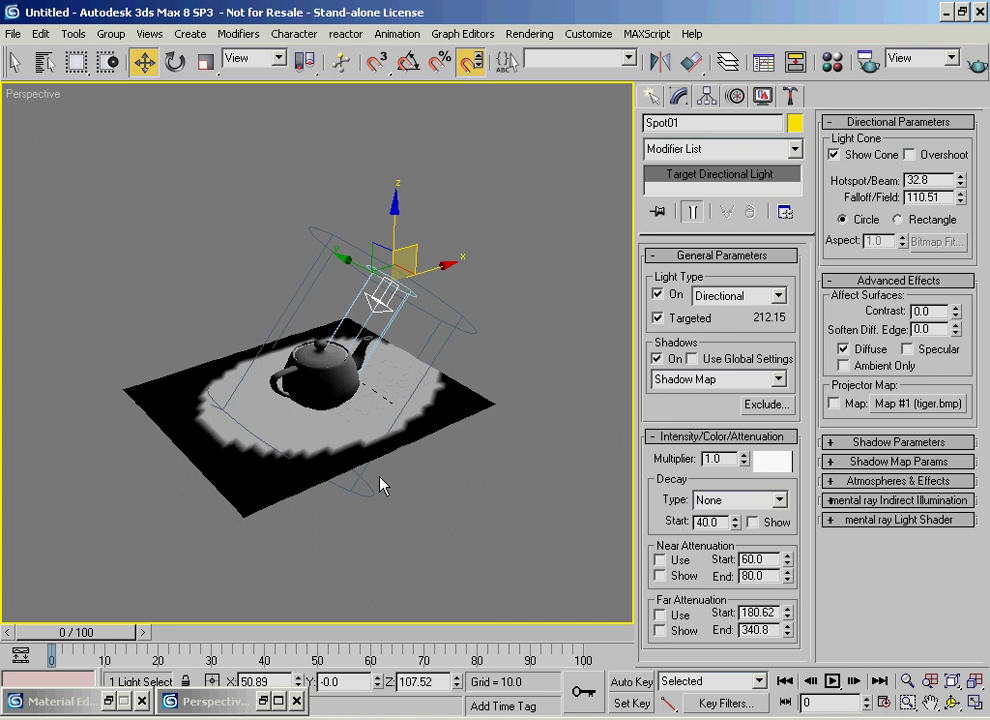
middle_drag(350, 421, 360, 441)
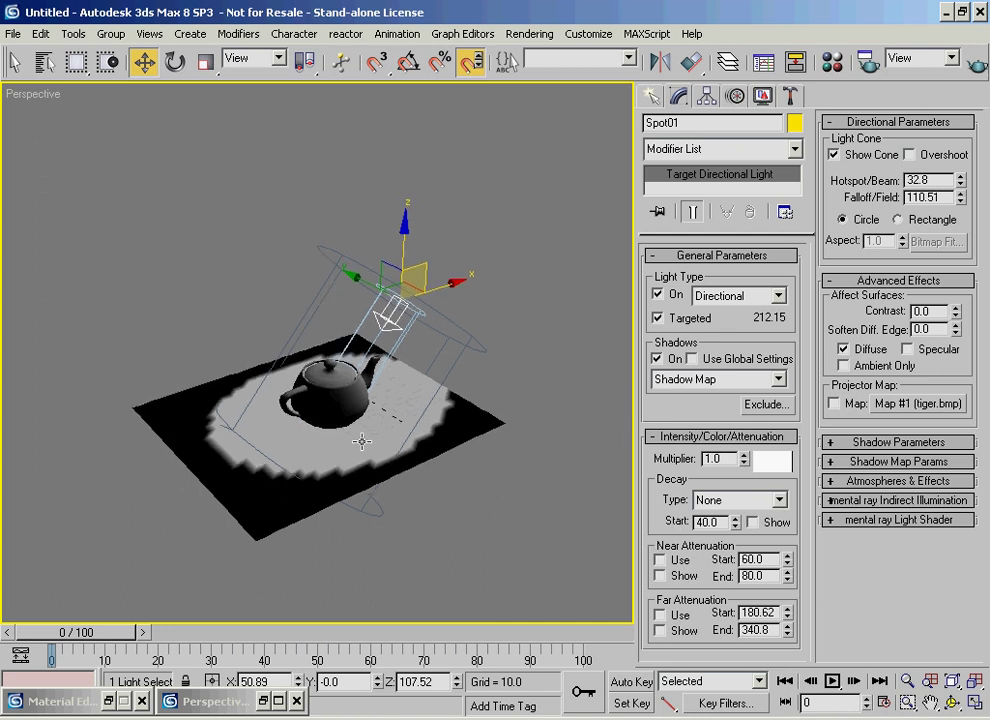
click(779, 298)
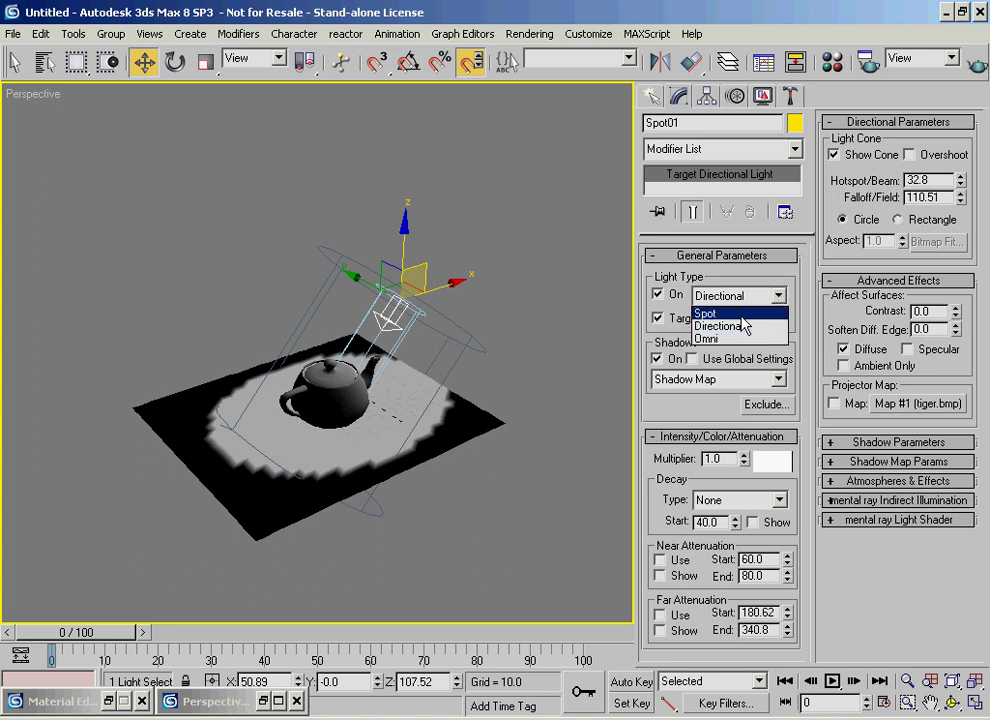
click(722, 339)
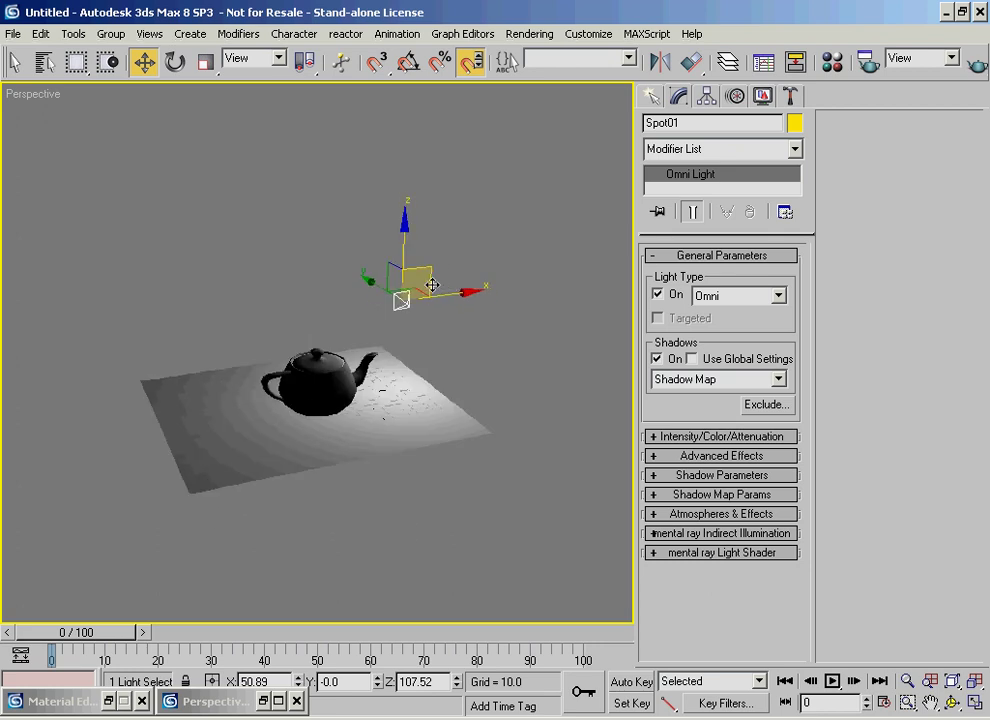
scroll(432, 282, up, 3)
scroll(519, 261, down, 2)
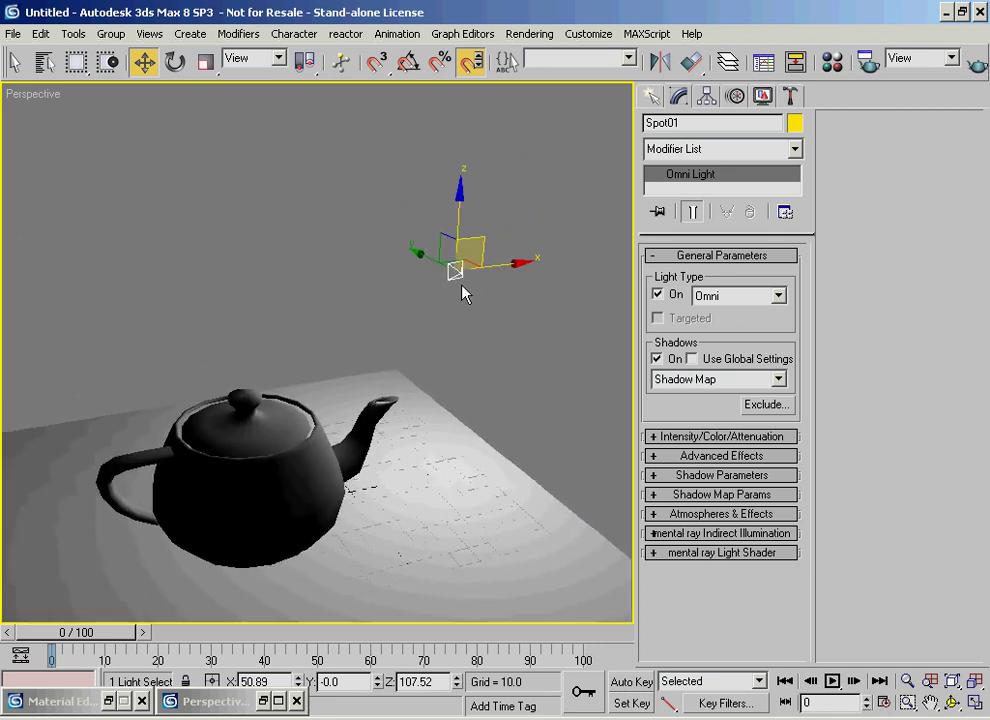
Reset the omni light's rotation to 0 on the X, Y and Z axes
click(175, 62)
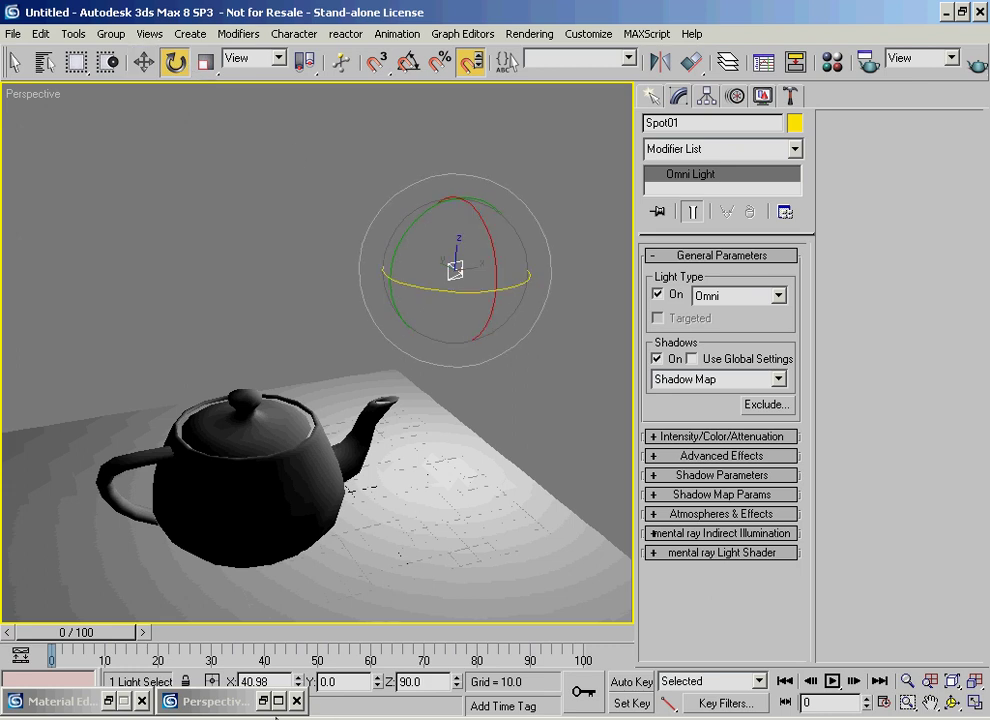
double_click(262, 681)
right_click(298, 683)
right_click(456, 684)
middle_drag(432, 308, 459, 259)
scroll(470, 270, down, 3)
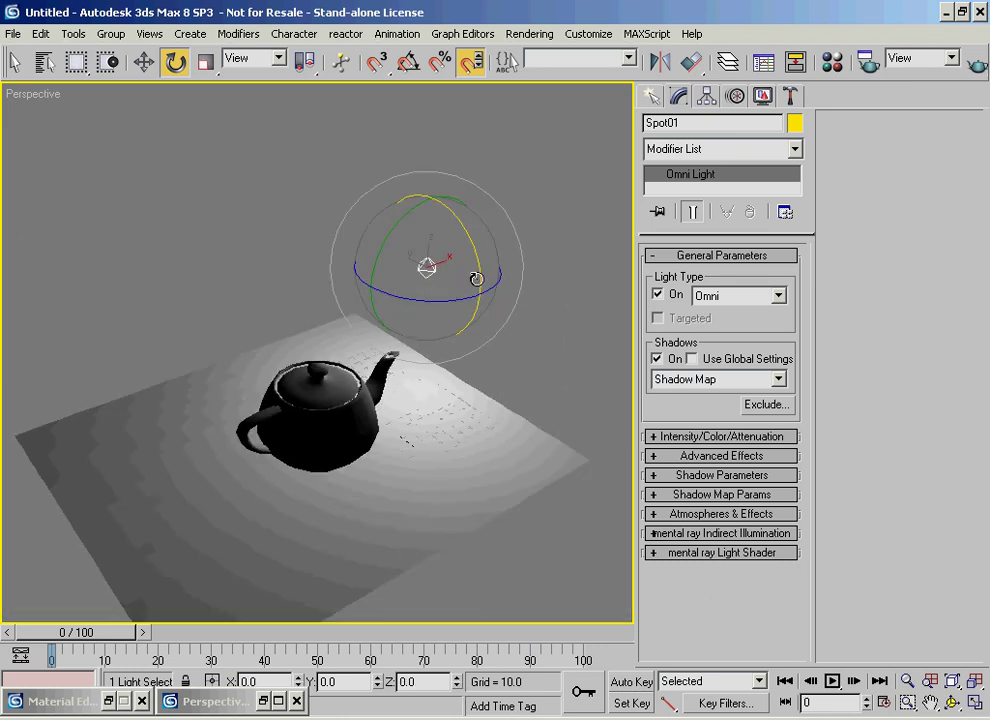
Review the omni light's Intensity/Color/Attenuation settings and look at the teapot scene from a lower angle
click(690, 437)
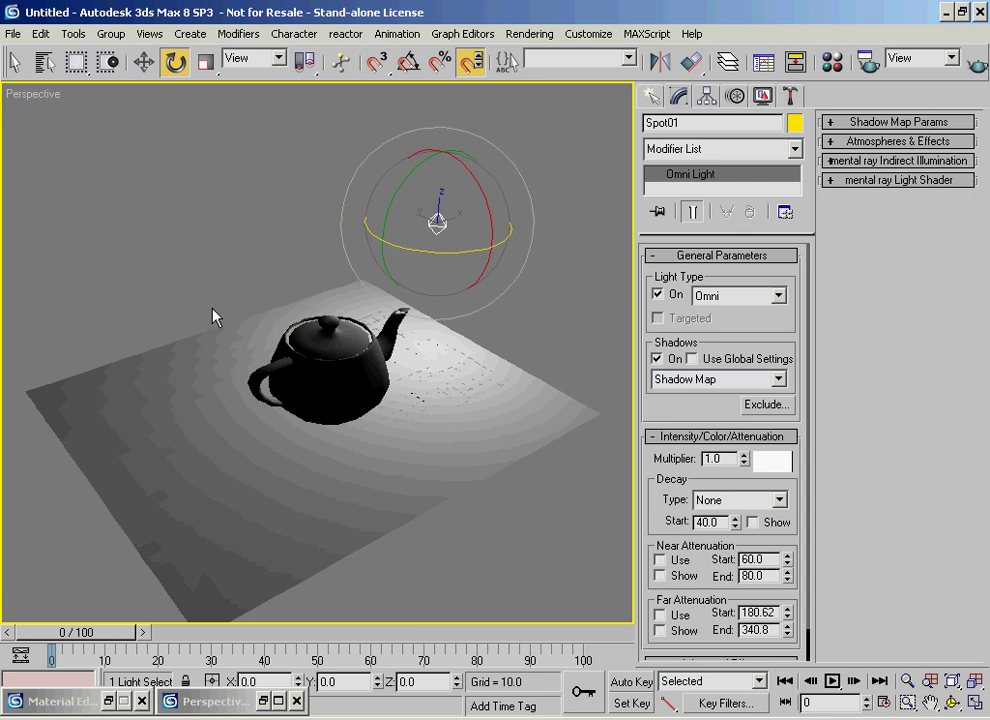
mouse_move(397, 327)
alt+middle_down()
mouse_move(420, 300)
mouse_move(376, 276)
alt+middle_up()
key(ctrl+shift+d)
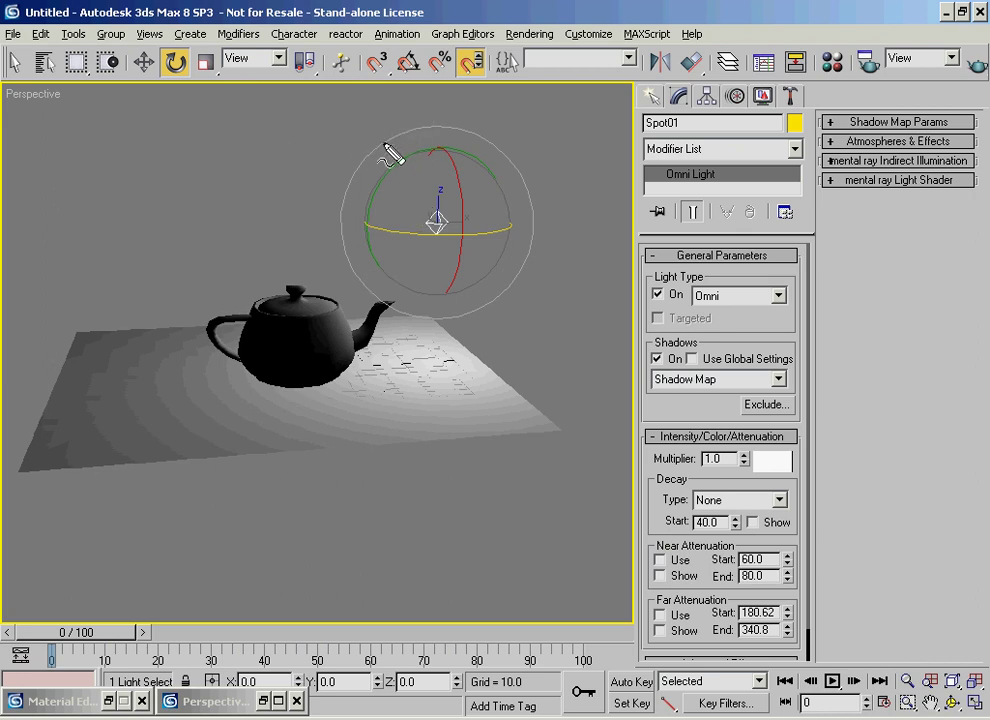
mouse_move(371, 116)
mouse_down()
mouse_move(431, 221)
mouse_move(488, 152)
mouse_move(512, 103)
mouse_up()
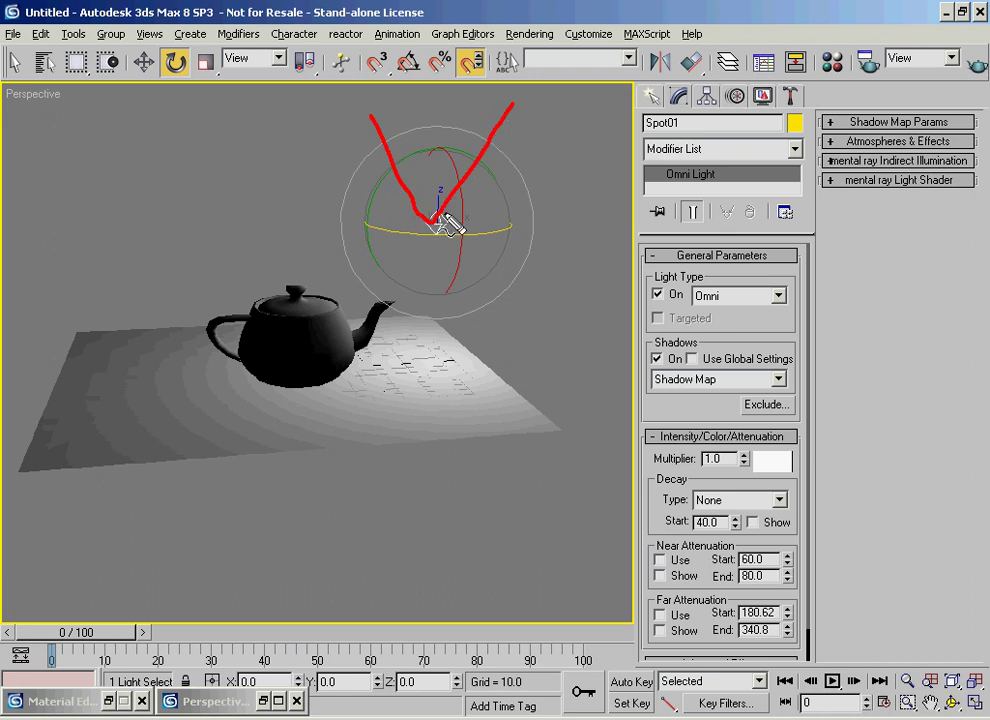
mouse_move(428, 216)
mouse_down()
mouse_move(436, 222)
mouse_move(376, 140)
mouse_move(424, 216)
mouse_move(370, 286)
mouse_move(356, 288)
mouse_move(404, 250)
mouse_move(377, 296)
mouse_up()
drag(430, 247, 346, 333)
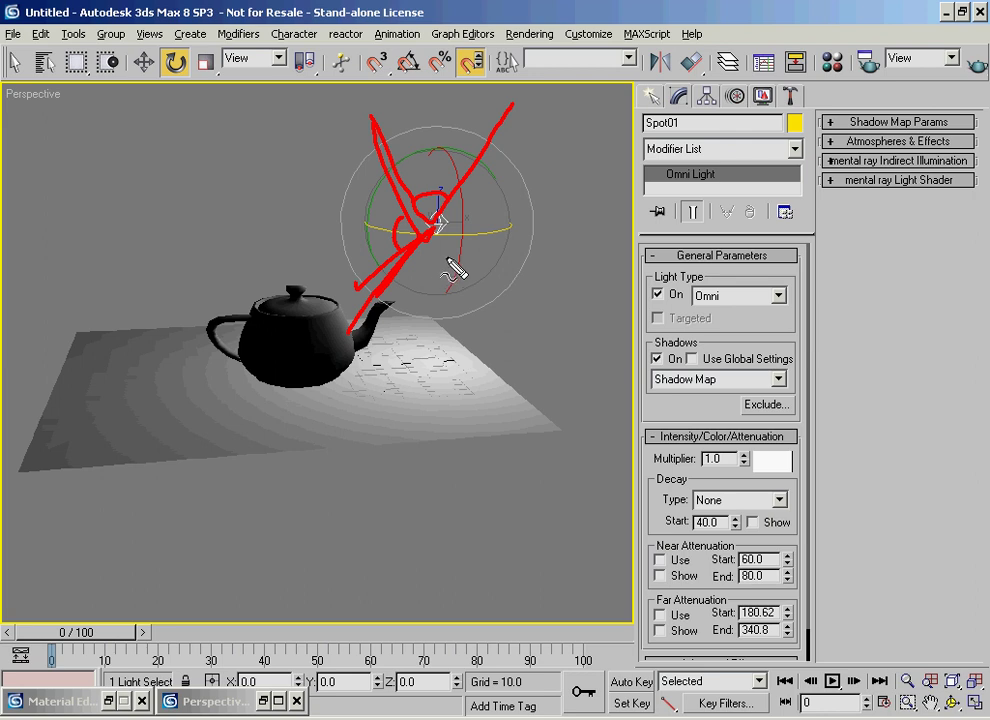
drag(439, 271, 493, 360)
mouse_move(411, 247)
mouse_down()
mouse_move(439, 252)
mouse_move(521, 148)
mouse_up()
mouse_move(436, 233)
mouse_down()
mouse_move(477, 264)
mouse_move(471, 221)
mouse_move(431, 221)
mouse_move(420, 285)
mouse_move(452, 228)
mouse_move(400, 178)
mouse_move(382, 284)
mouse_up()
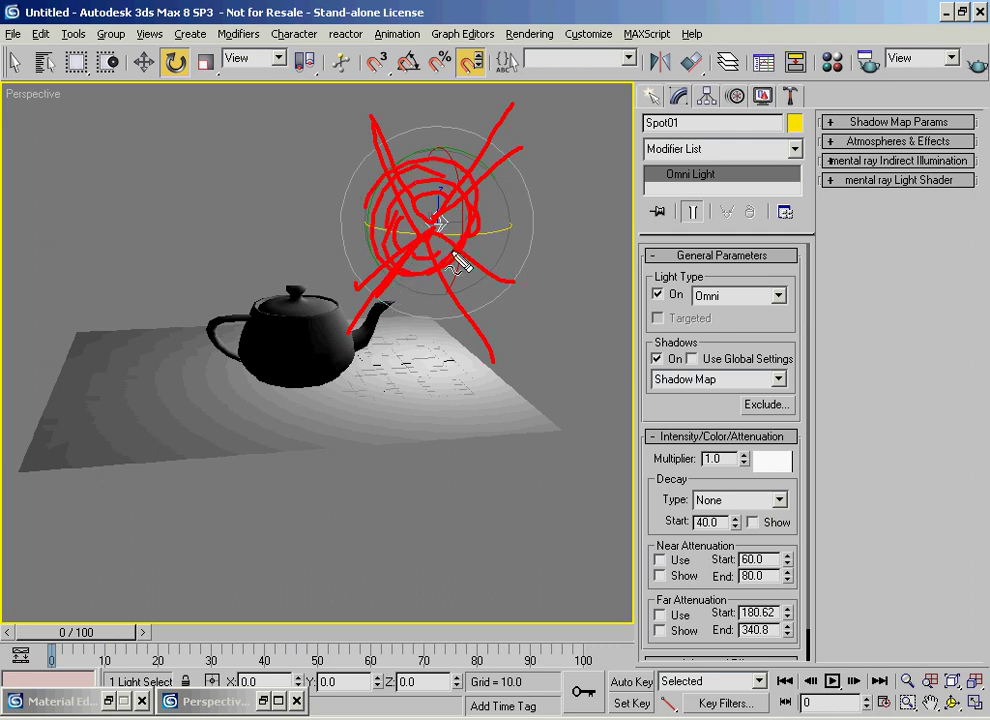
key(Escape)
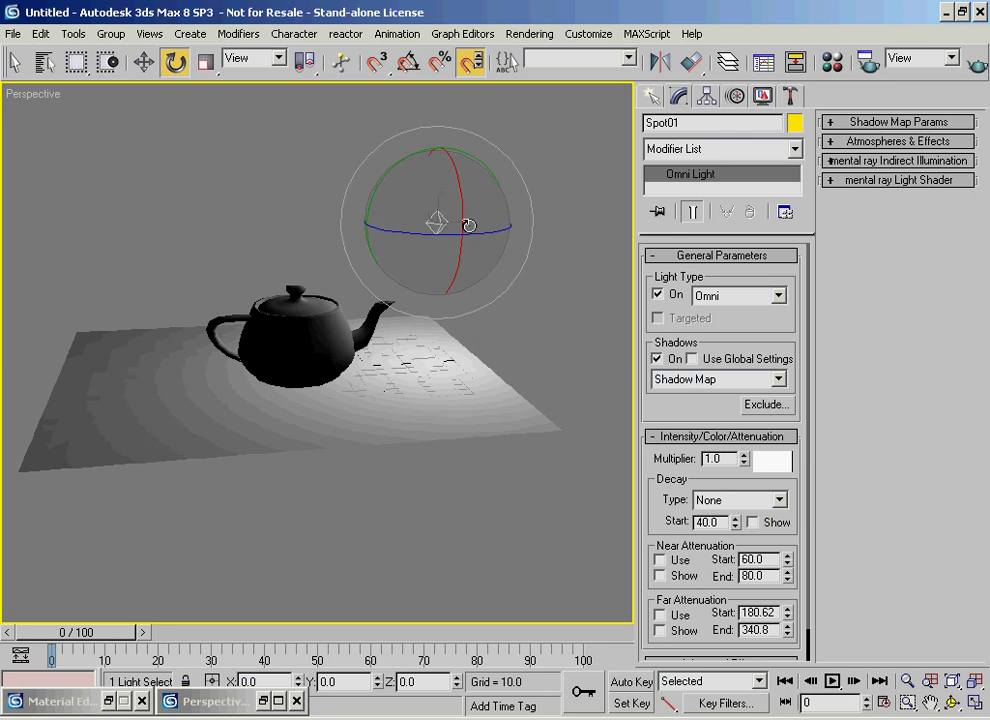
drag(437, 218, 371, 126)
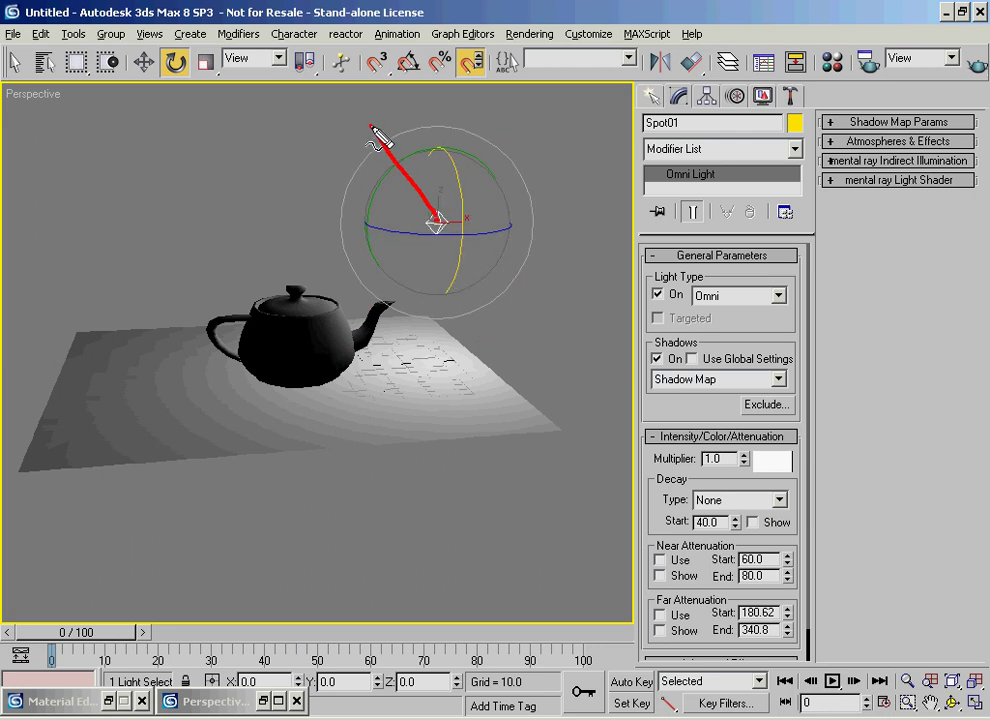
drag(436, 220, 341, 293)
mouse_move(441, 215)
mouse_down()
mouse_move(533, 140)
mouse_move(516, 289)
mouse_up()
mouse_move(444, 210)
mouse_down()
mouse_move(453, 214)
mouse_move(435, 243)
mouse_move(398, 245)
mouse_move(366, 274)
mouse_up()
drag(386, 160, 435, 210)
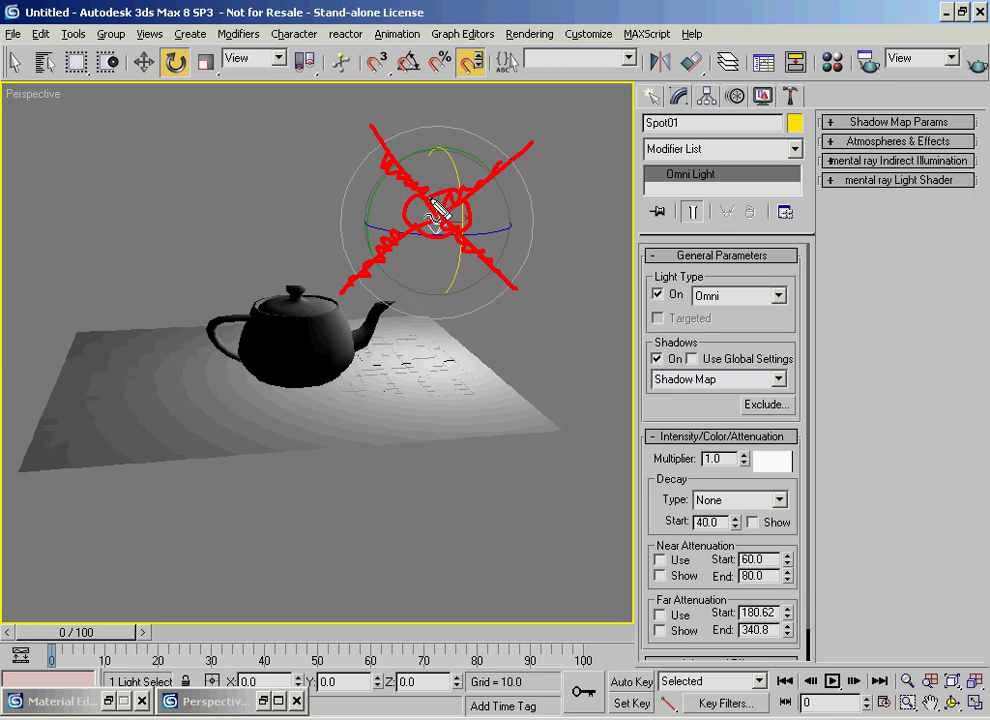
key(Escape)
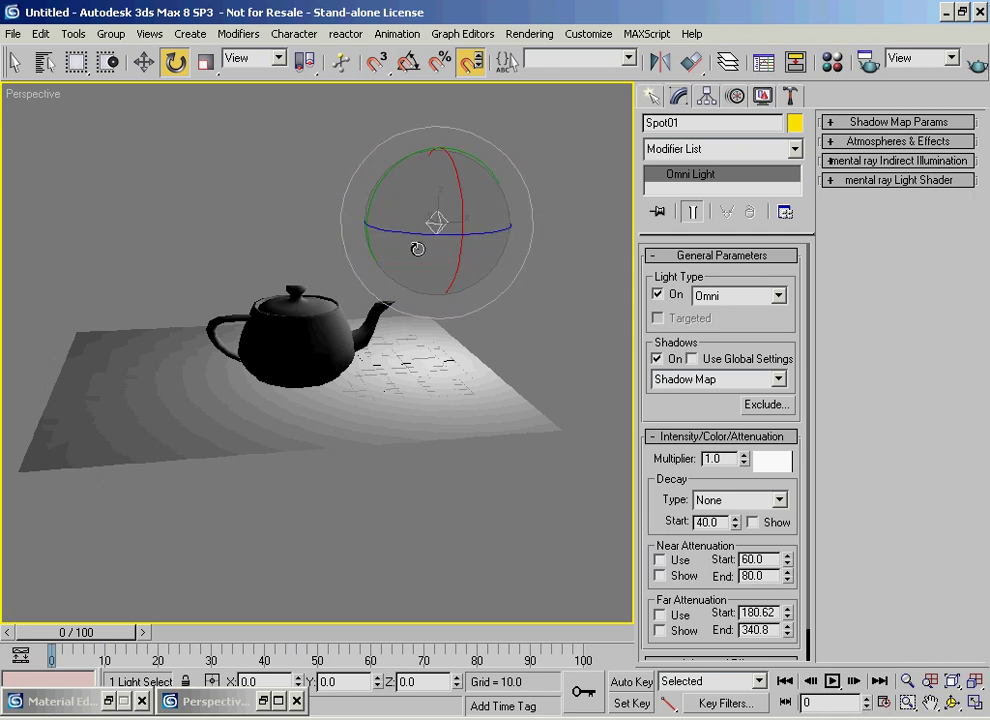
Inspect the omni light's effect on the teapot from several angles, and bring up its Shadow Map Params
alt+middle_drag(417, 249, 555, 320)
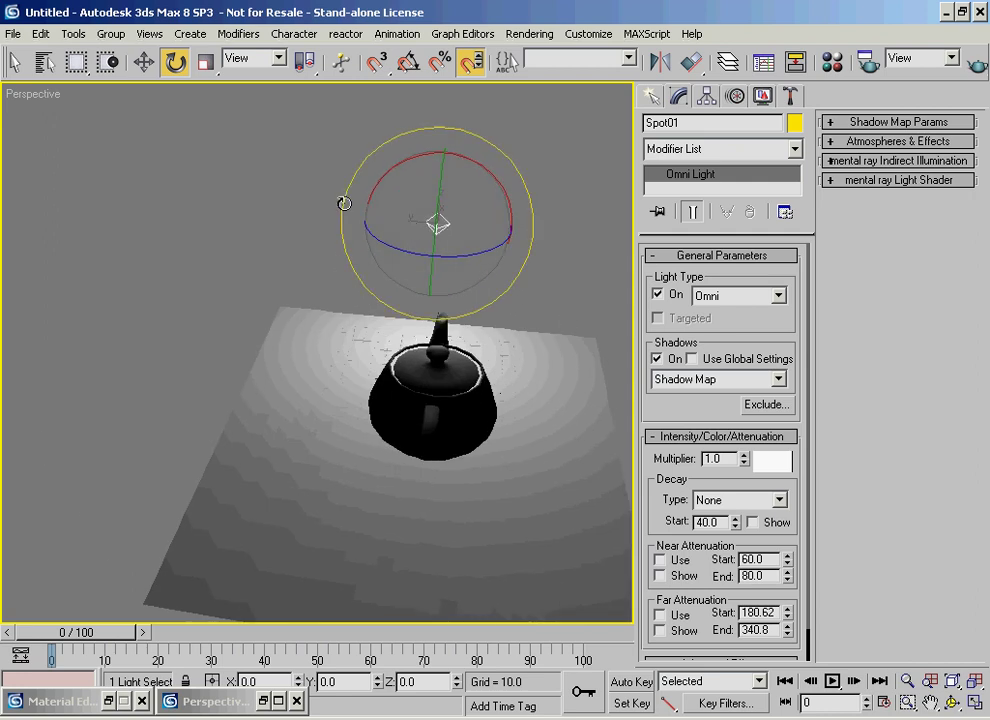
alt+middle_drag(378, 270, 298, 287)
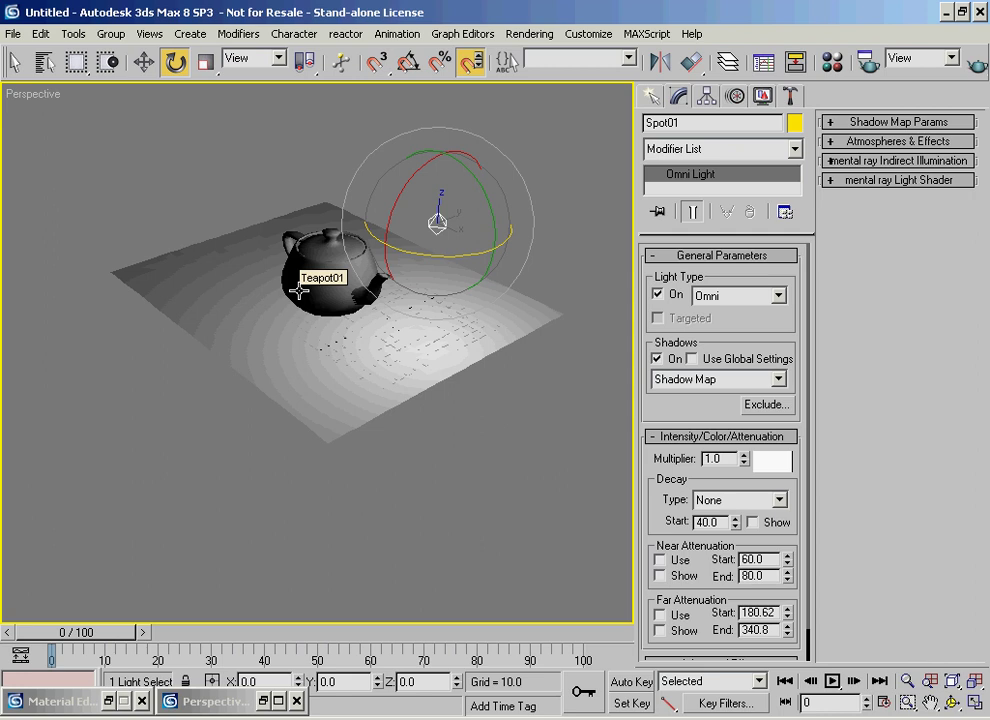
click(888, 122)
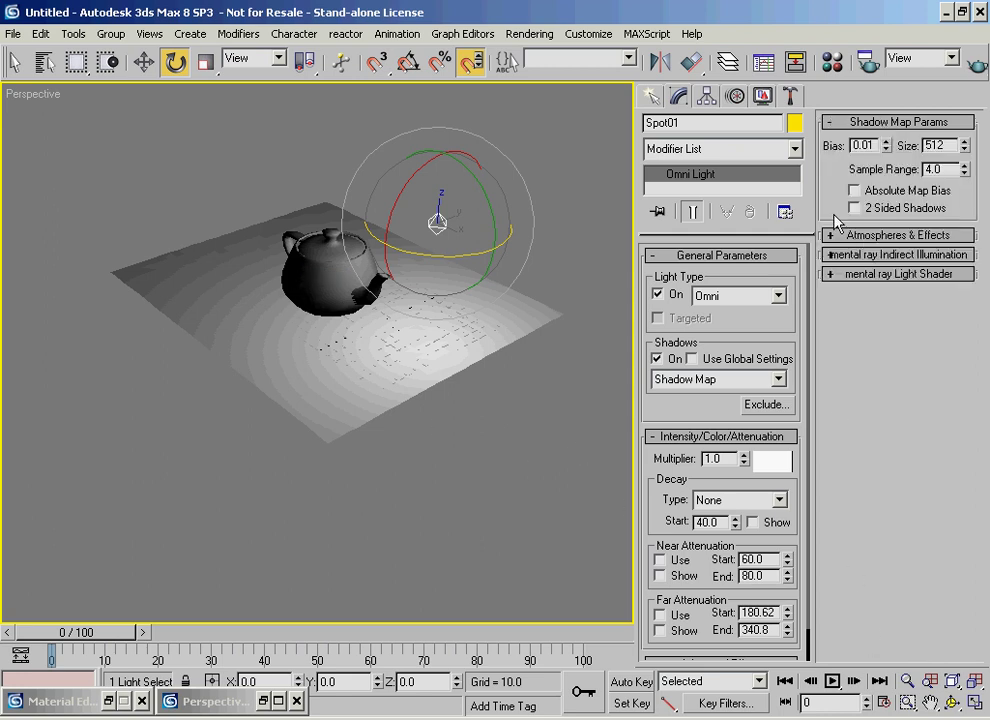
middle_drag(300, 205, 370, 306)
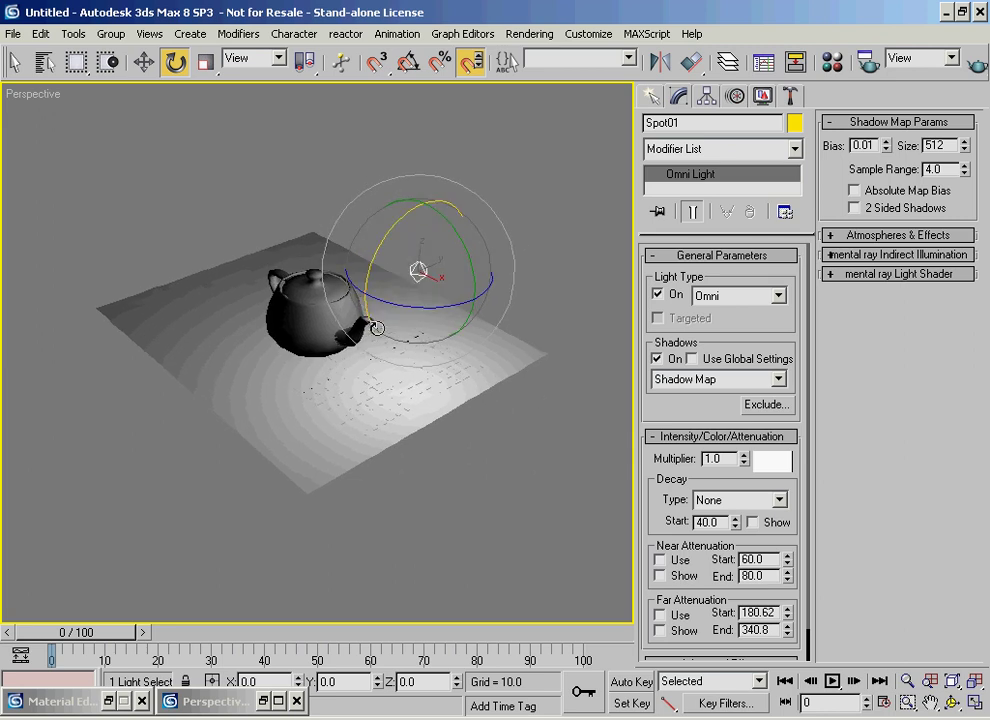
alt+middle_drag(415, 274, 446, 299)
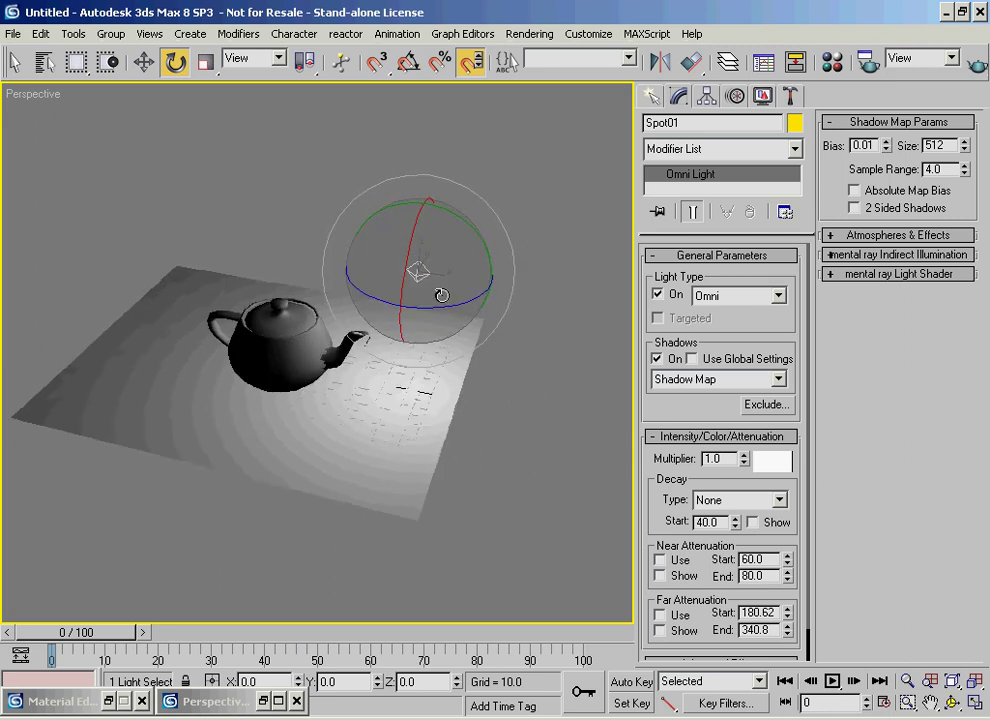
alt+middle_drag(541, 276, 397, 339)
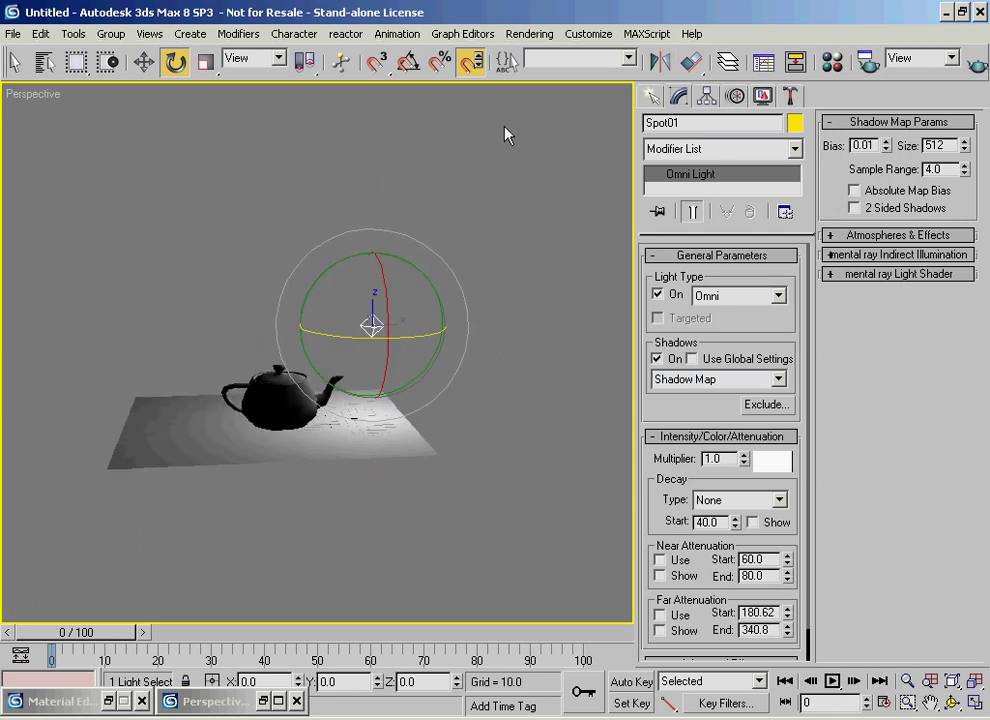
Move the omni light up and away from the teapot to about X 196, Z 263, and test render the Perspective view
middle_drag(203, 325, 198, 334)
key(w)
drag(398, 302, 518, 174)
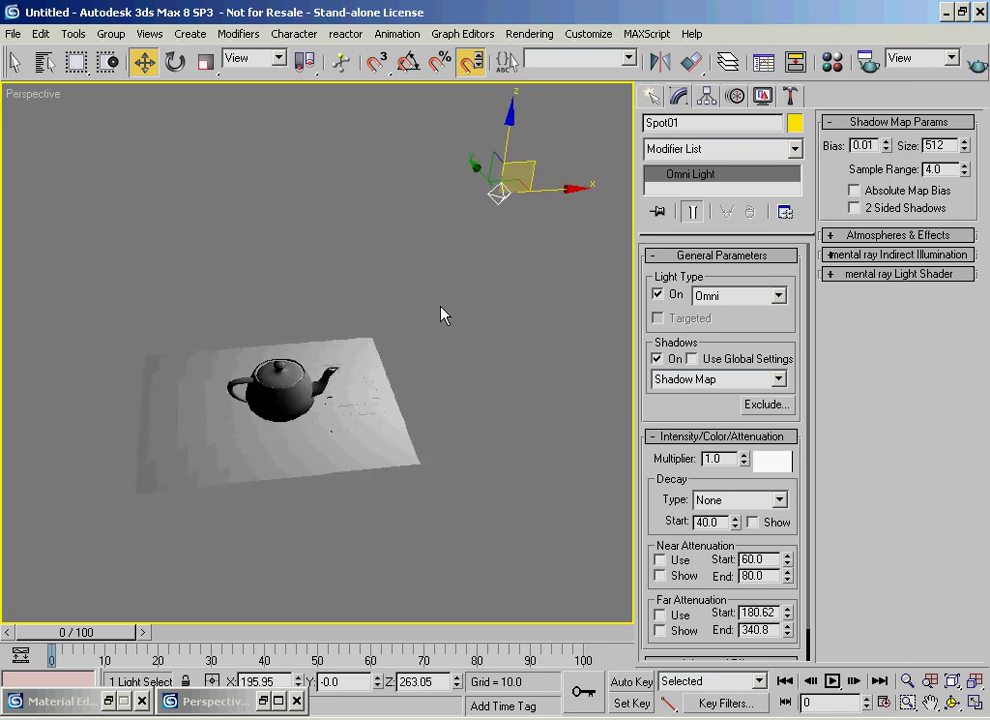
alt+middle_drag(245, 361, 283, 361)
drag(908, 75, 908, 75)
click(973, 66)
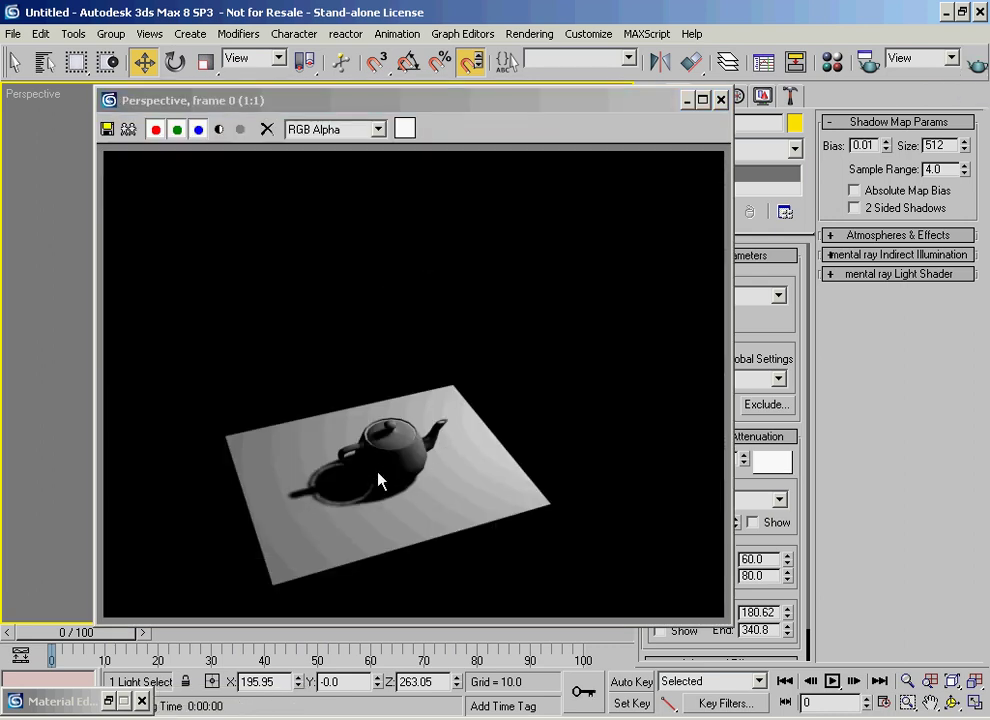
Move the rendered image out of the way and examine the omni light's position relative to the teapot in the Front view
drag(617, 101, 548, 442)
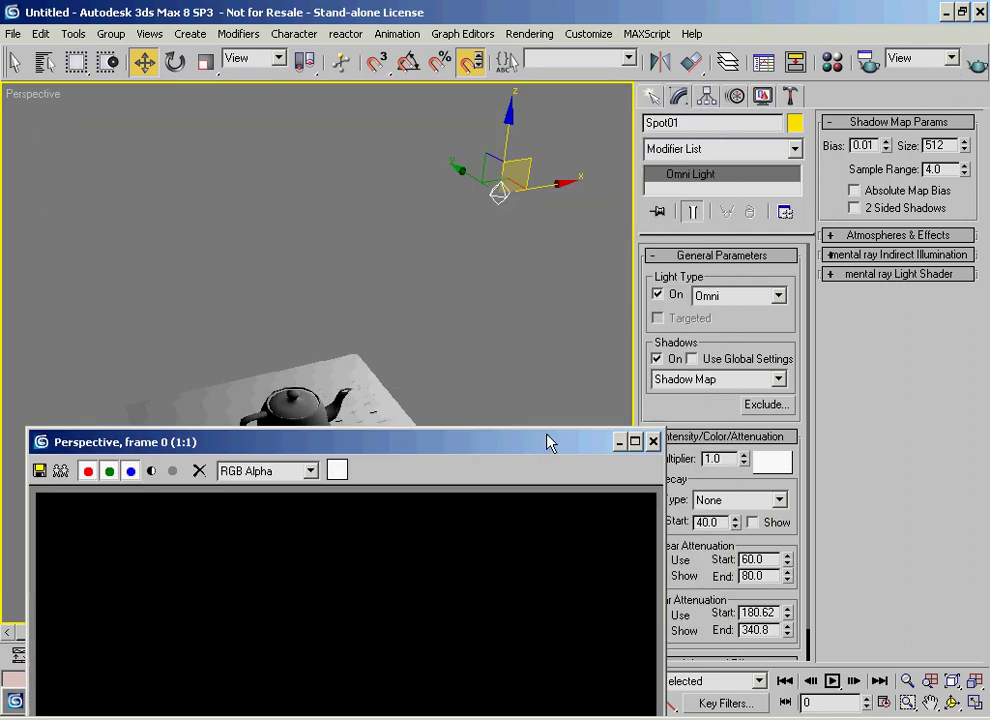
middle_drag(494, 228, 500, 212)
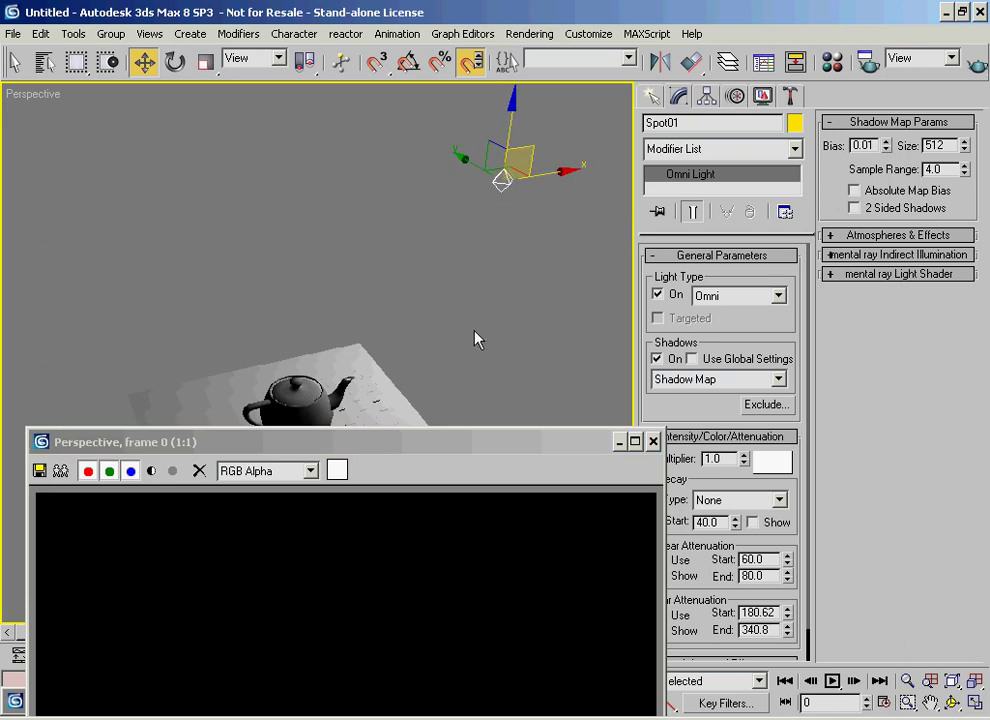
drag(255, 450, 344, 626)
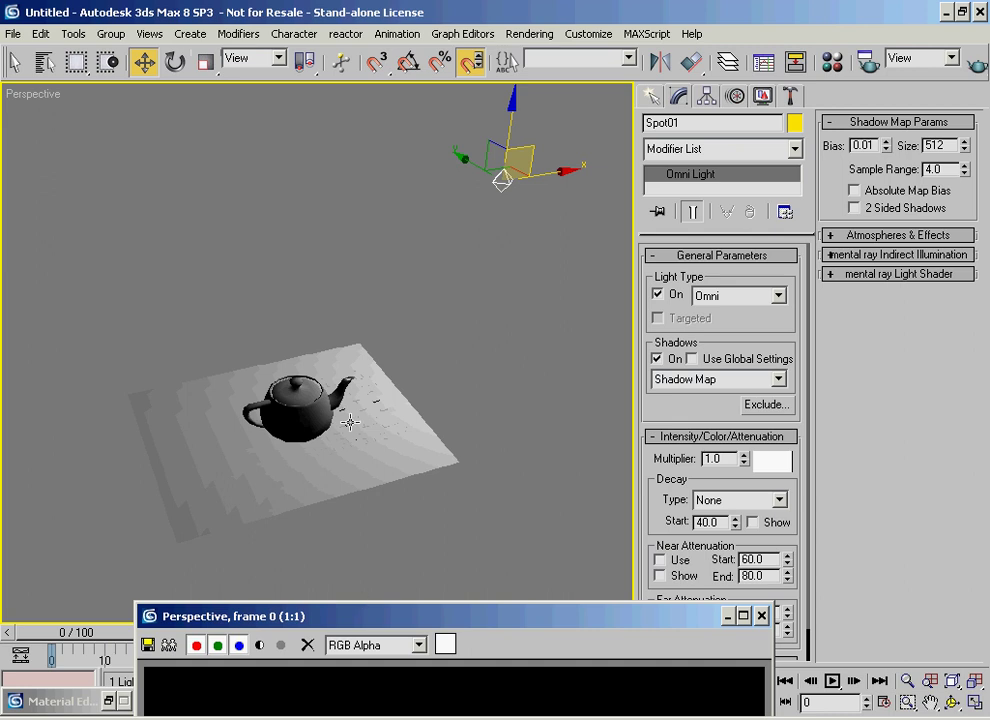
key(f)
scroll(277, 373, down, 8)
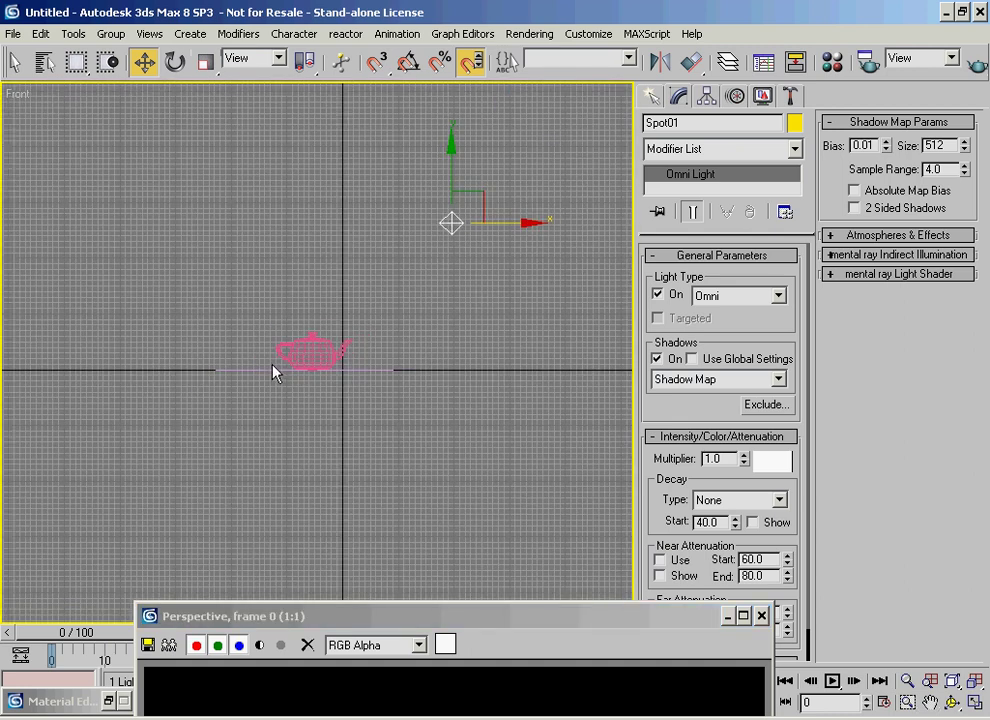
middle_drag(329, 360, 343, 415)
scroll(360, 413, up, 2)
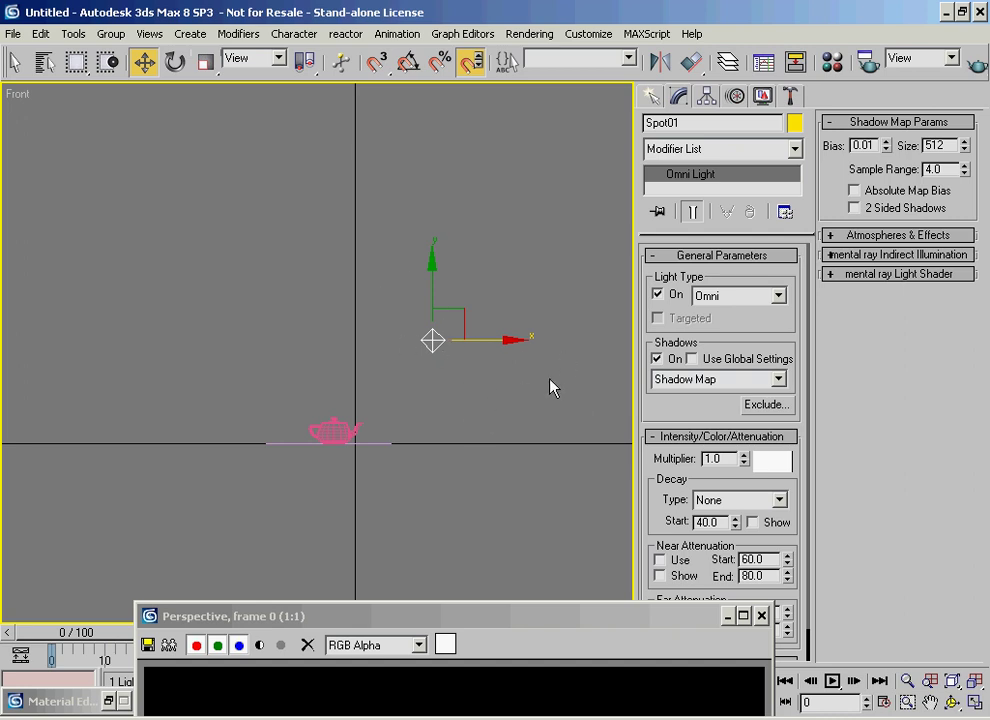
Set the omni light's shadow map Size to 256 and its Sample Range to 2
drag(948, 146, 856, 144)
text(256)
key(Tab)
text(2)
key(Return)
click(965, 173)
drag(966, 171, 965, 165)
right_click(965, 165)
click(949, 167)
double_click(952, 169)
Set the shadow map Size to 512 and try Sample Range values of 4, 10 and 20
drag(947, 145, 883, 133)
text(512)
key(Tab)
text(4)
key(Return)
text(10)
key(Return)
text(20)
key(Return)
Review the shadow in the existing render, and return to the Perspective view framed closely on the teapot
drag(477, 621, 466, 126)
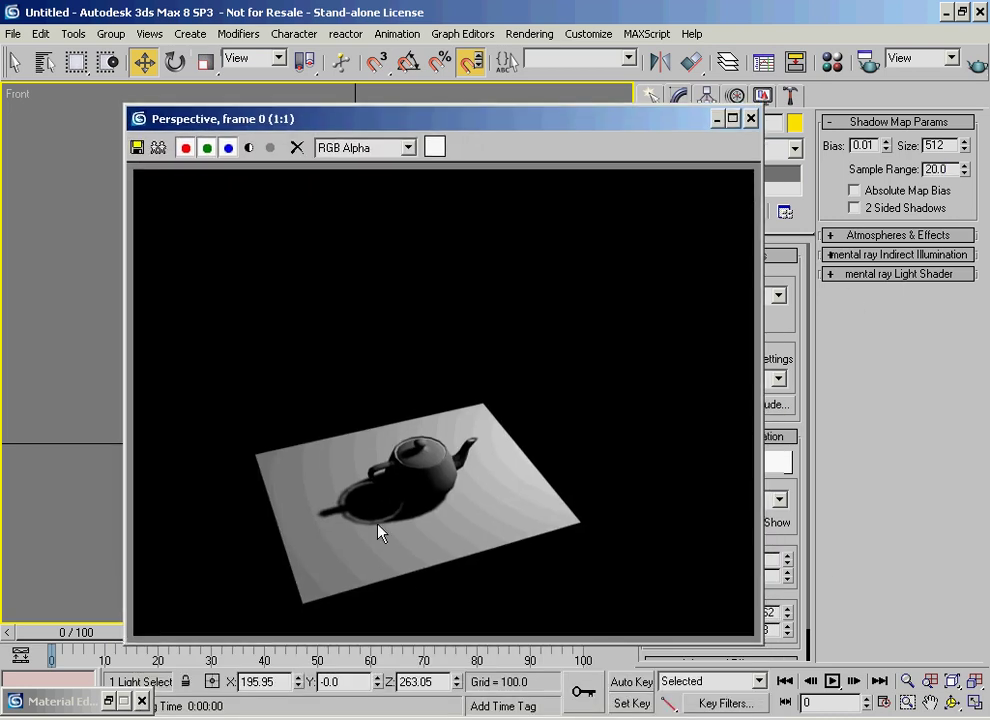
click(317, 93)
drag(399, 122, 448, 447)
mouse_move(354, 330)
alt+middle_down()
mouse_move(389, 342)
mouse_move(417, 85)
alt+middle_up()
scroll(389, 342, up, 3)
mouse_move(459, 300)
middle_down()
mouse_move(373, 354)
mouse_move(357, 279)
mouse_move(440, 388)
middle_up()
key(p)
scroll(377, 313, up, 3)
Set the shadow map's Sample Range to 4 and test render the close-up of the teapot
drag(946, 170, 867, 157)
text(4)
key(Return)
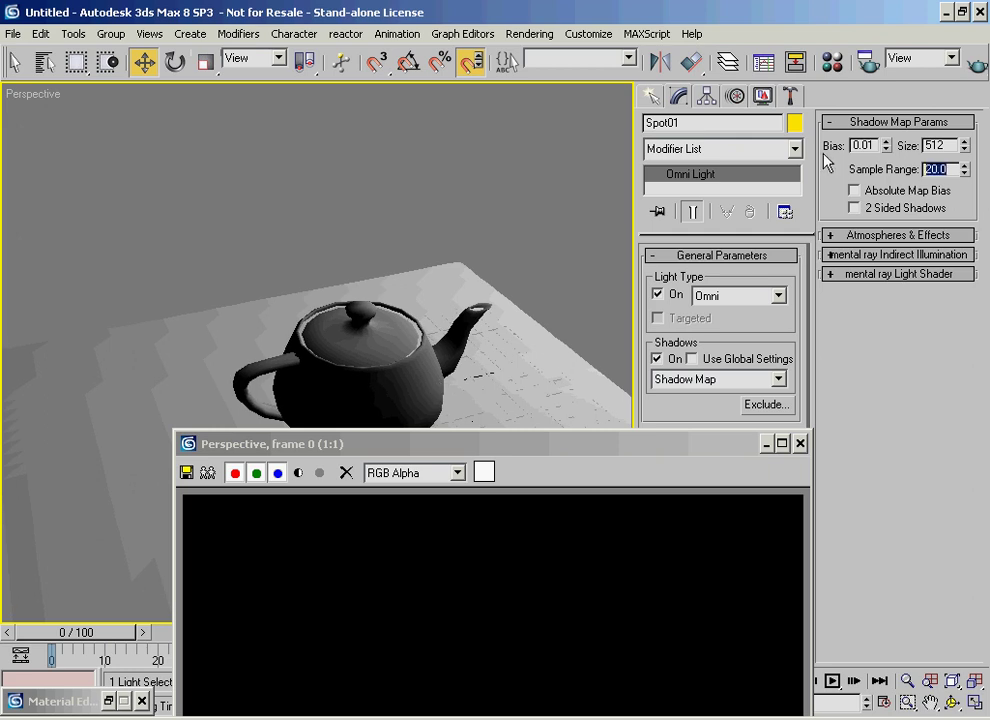
click(975, 65)
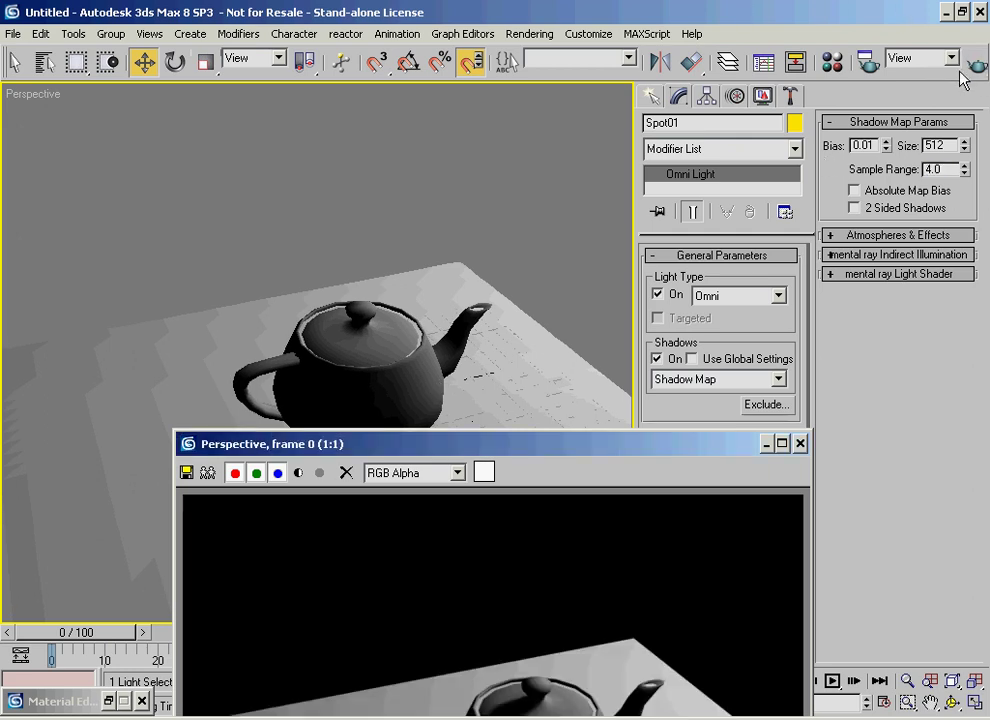
mouse_move(654, 444)
mouse_down()
mouse_move(499, 157)
mouse_move(487, 108)
mouse_move(490, 121)
mouse_up()
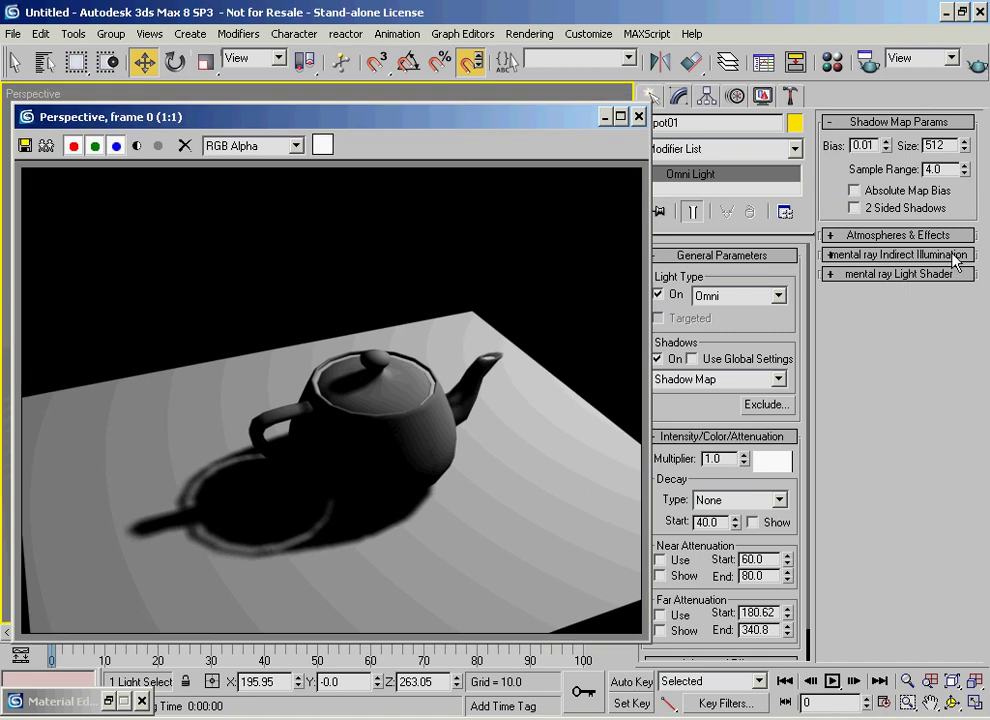
Set the Sample Range to 10 and render the Perspective view again to compare the shadow's softness
double_click(866, 169)
text(10)
key(Return)
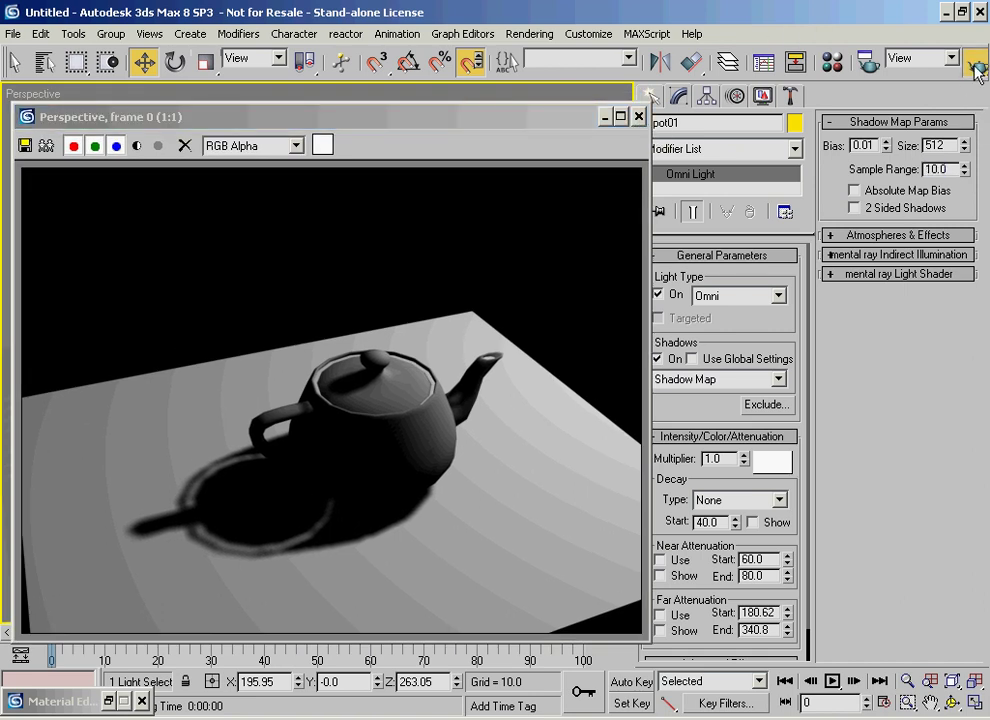
click(975, 65)
Increase the Sample Range to 20 and re-render the teapot's shadow
double_click(936, 169)
text(20)
key(Return)
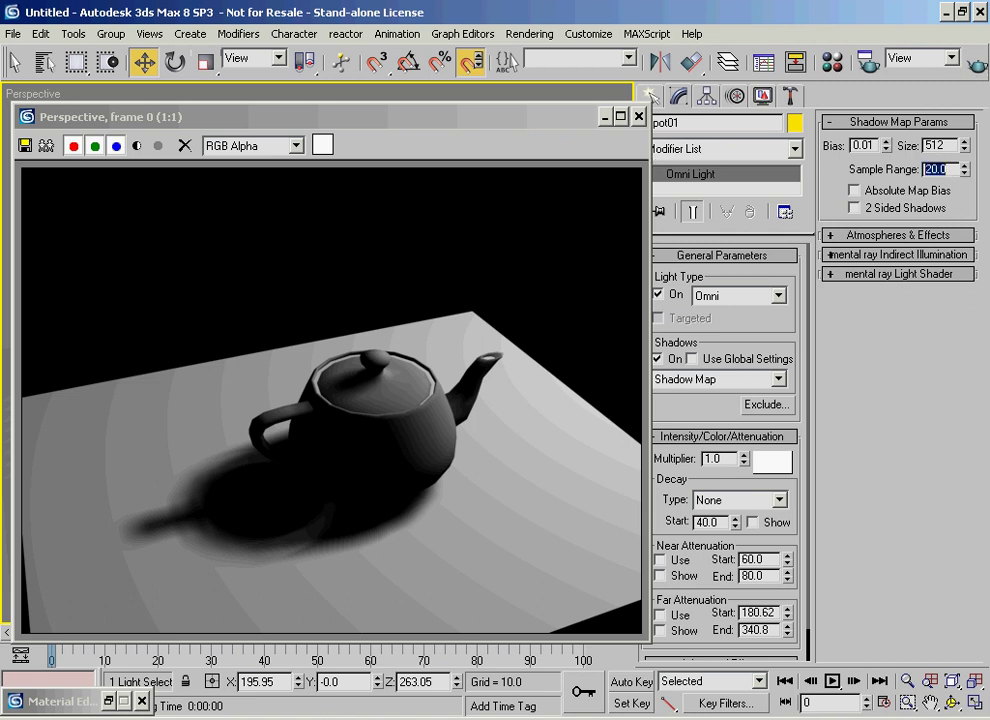
click(971, 70)
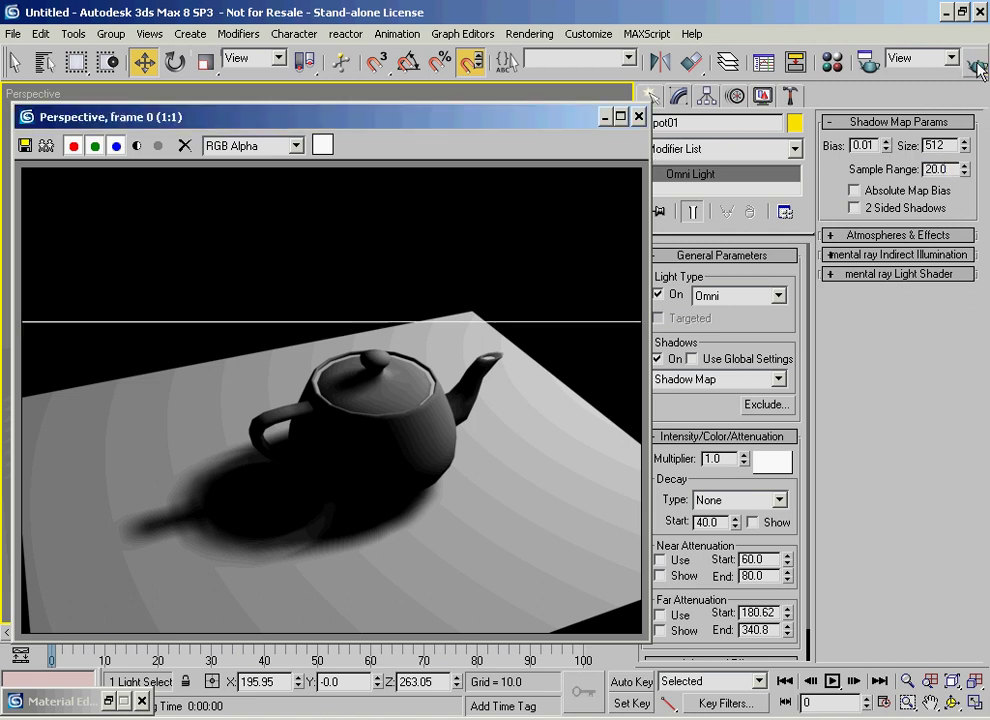
Raise the Sample Range to 50 and make another test render of the Perspective view
double_click(945, 171)
text(50)
key(Return)
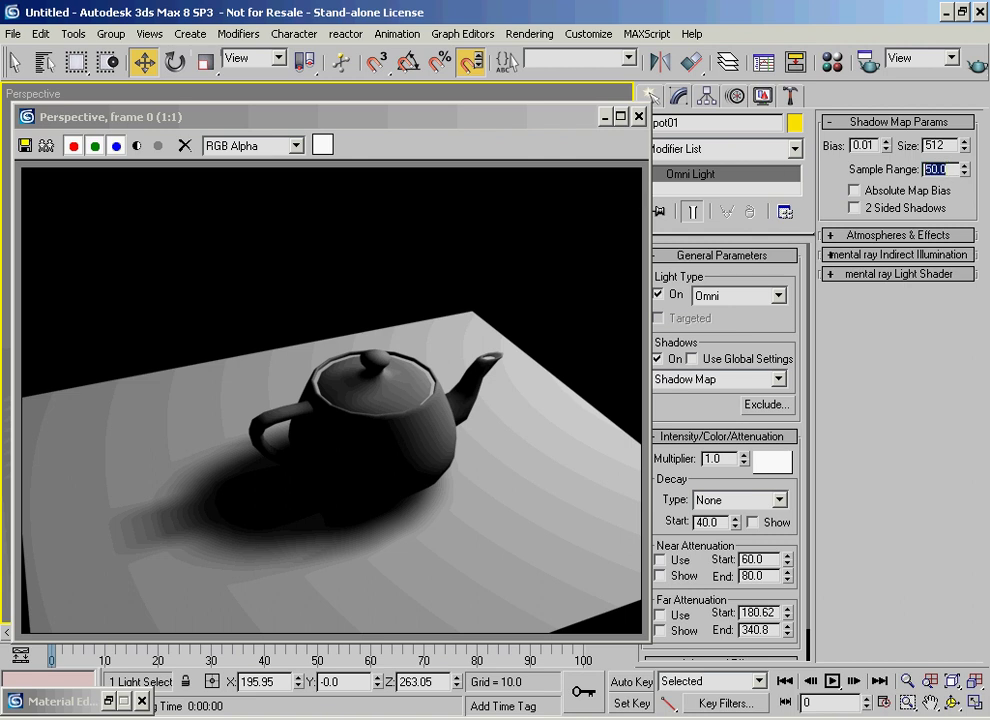
click(971, 70)
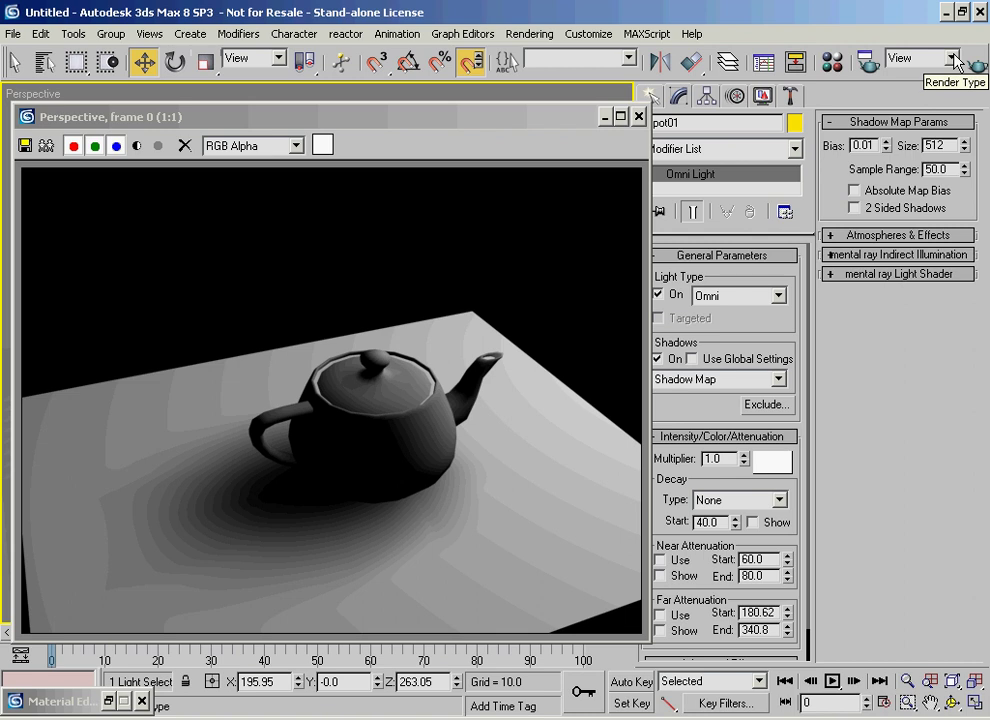
Close the rendered image and delete the omni light from the teapot scene
click(638, 116)
middle_drag(505, 382, 488, 352)
scroll(502, 334, down, 3)
middle_drag(489, 303, 491, 331)
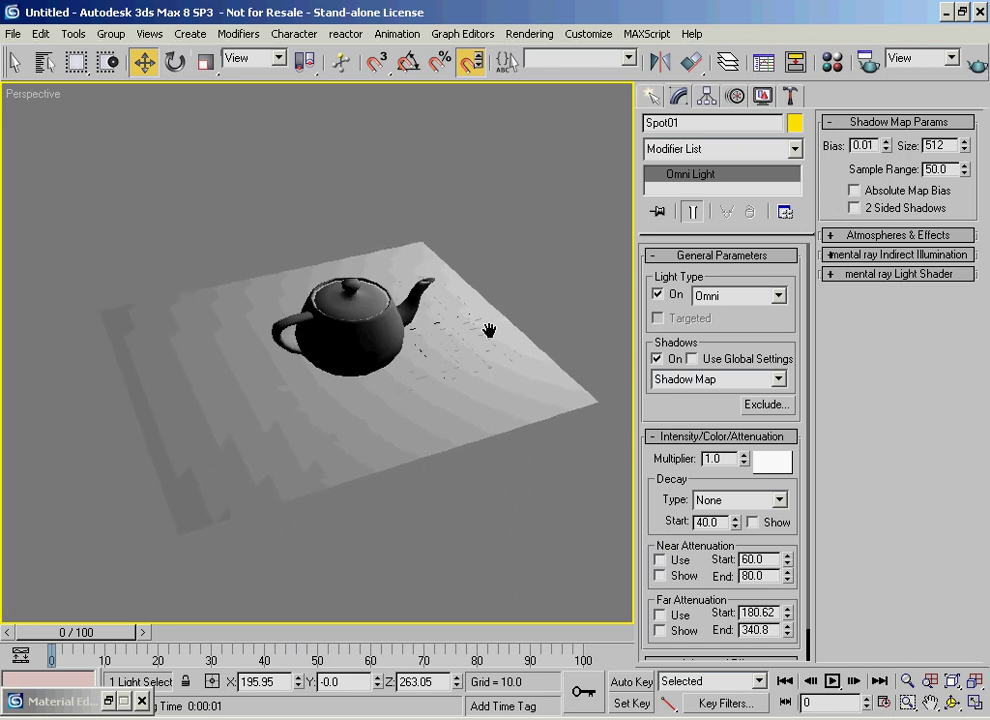
drag(906, 73, 902, 73)
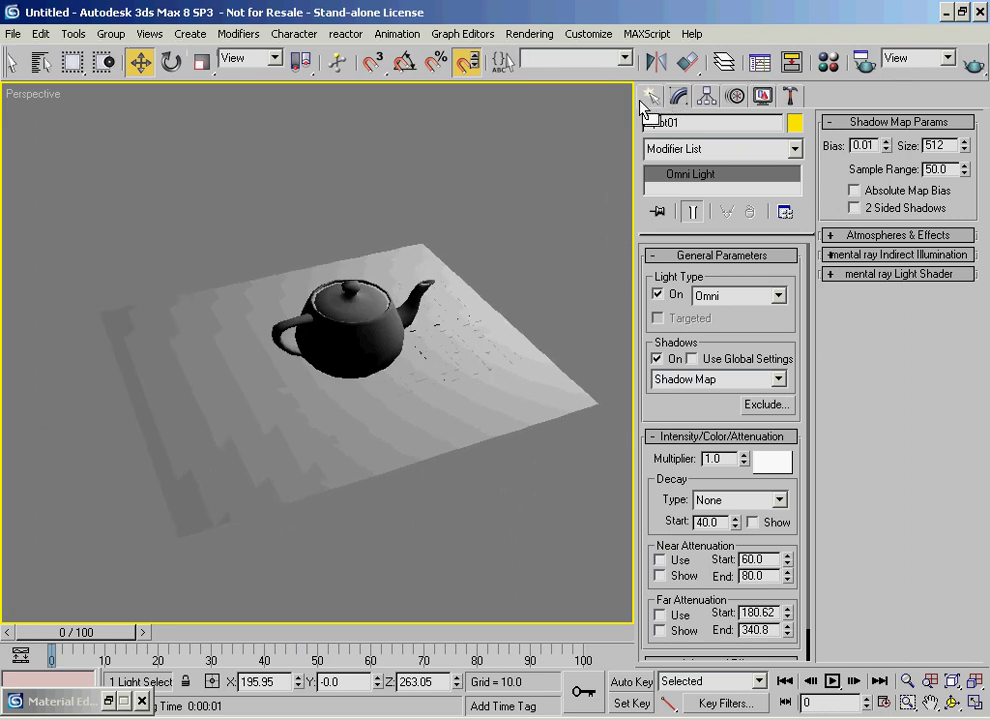
middle_drag(339, 284, 304, 314)
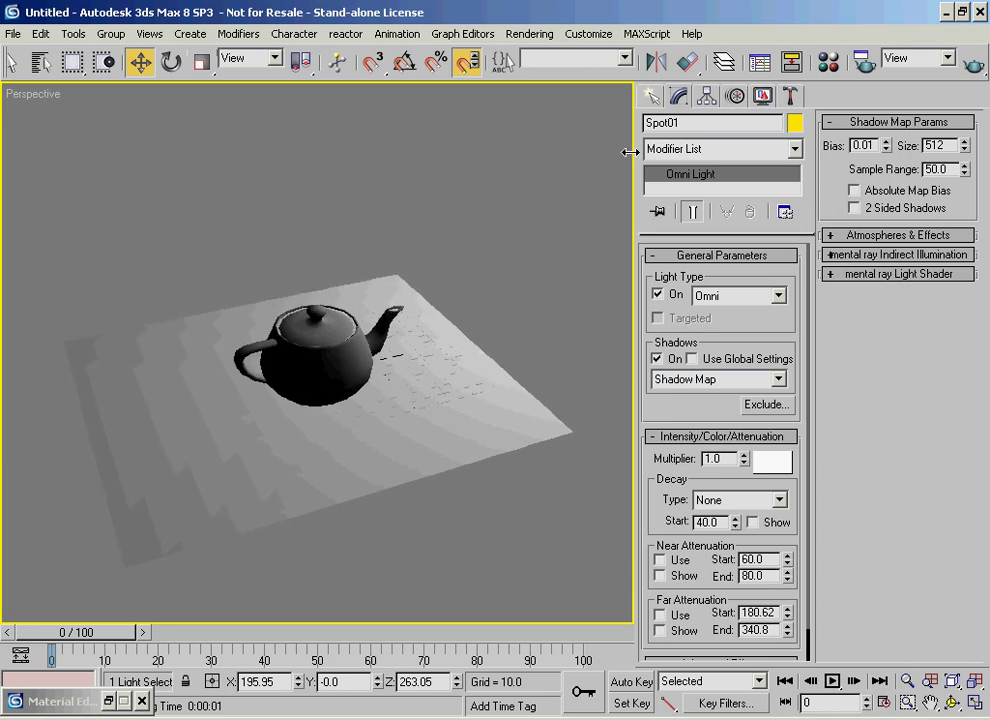
click(651, 96)
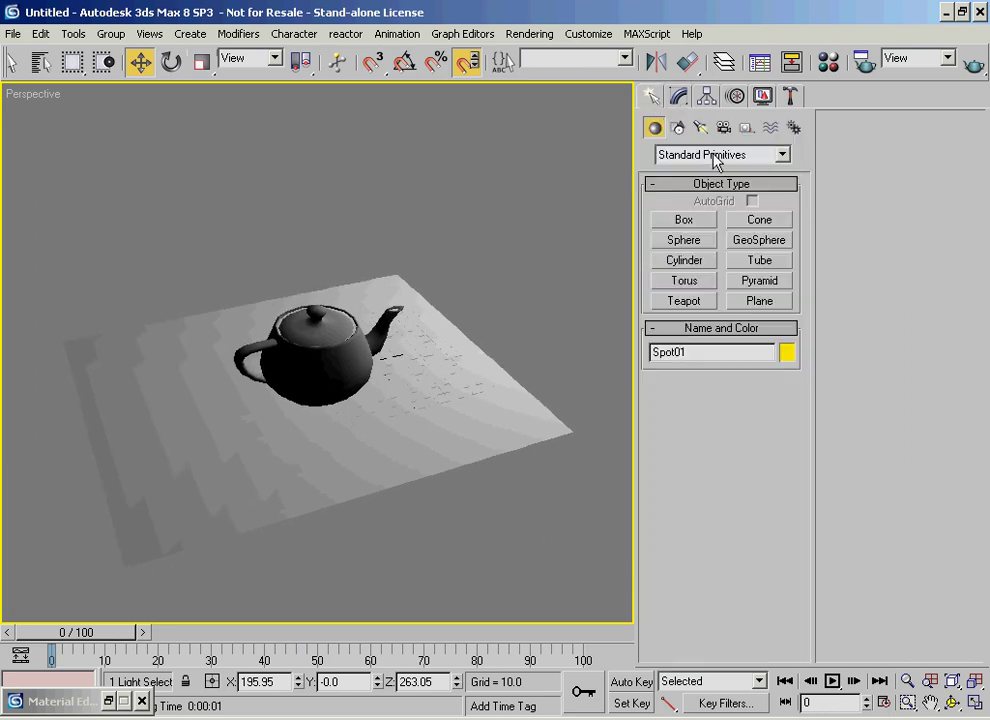
click(681, 97)
click(760, 296)
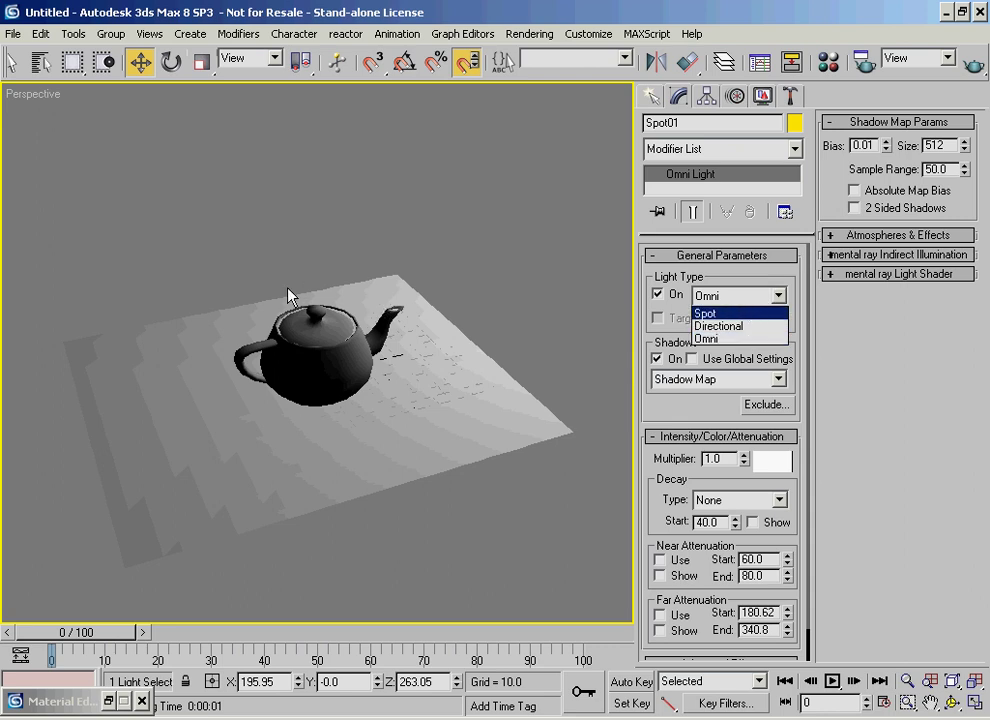
click(186, 245)
key(Delete)
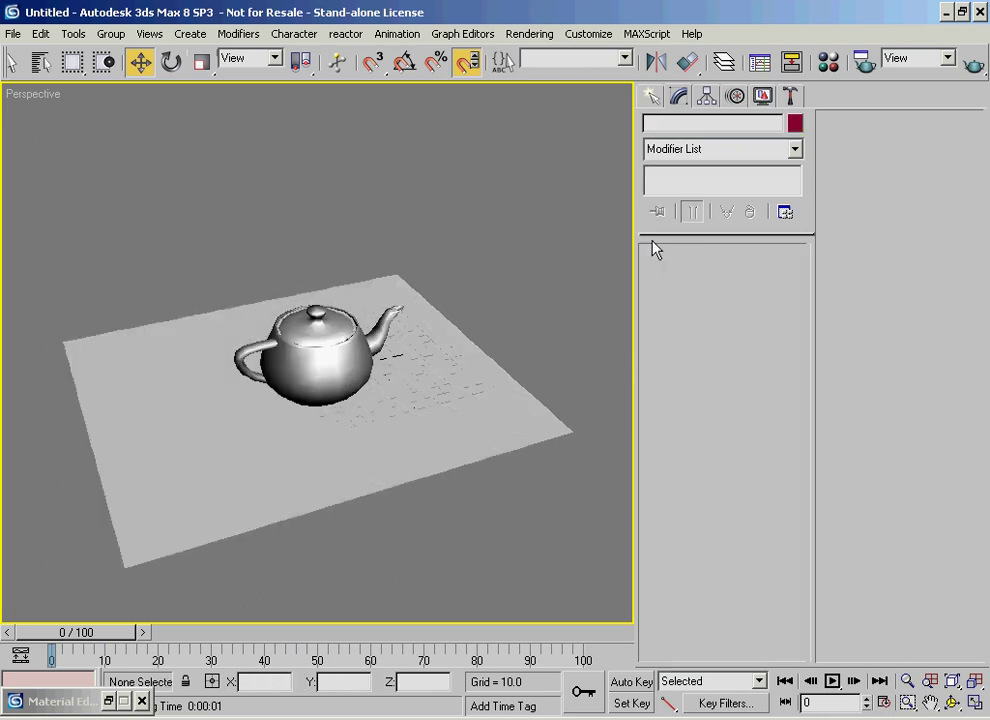
Create a standard Skylight beside the ground plane at about X 140, Y -56, and test render the Perspective view
click(654, 98)
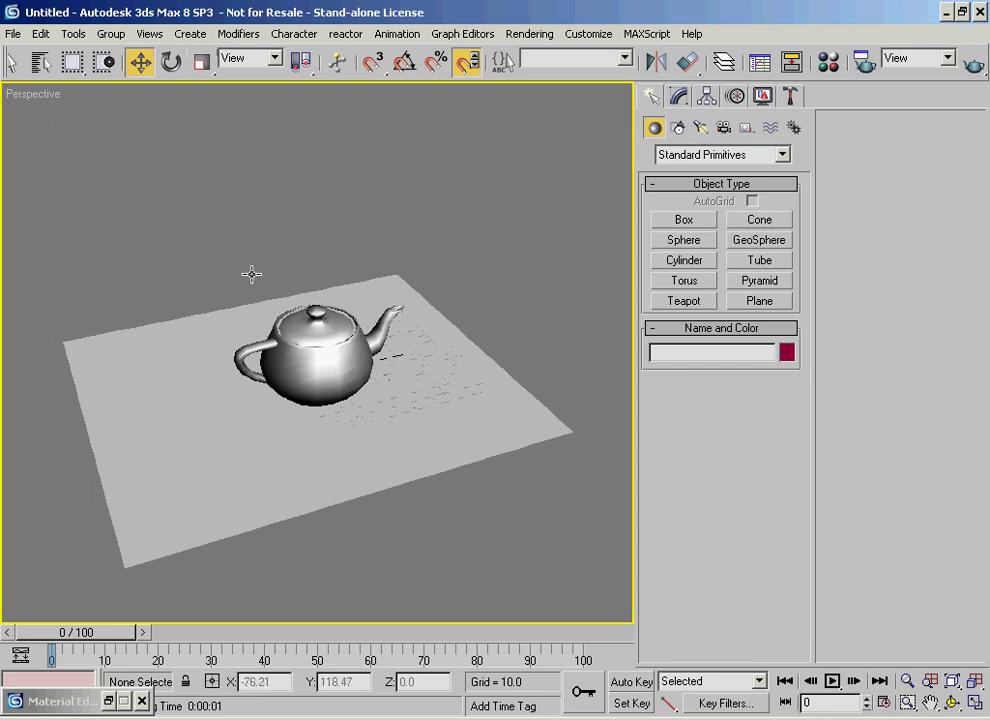
middle_drag(251, 274, 220, 256)
click(700, 127)
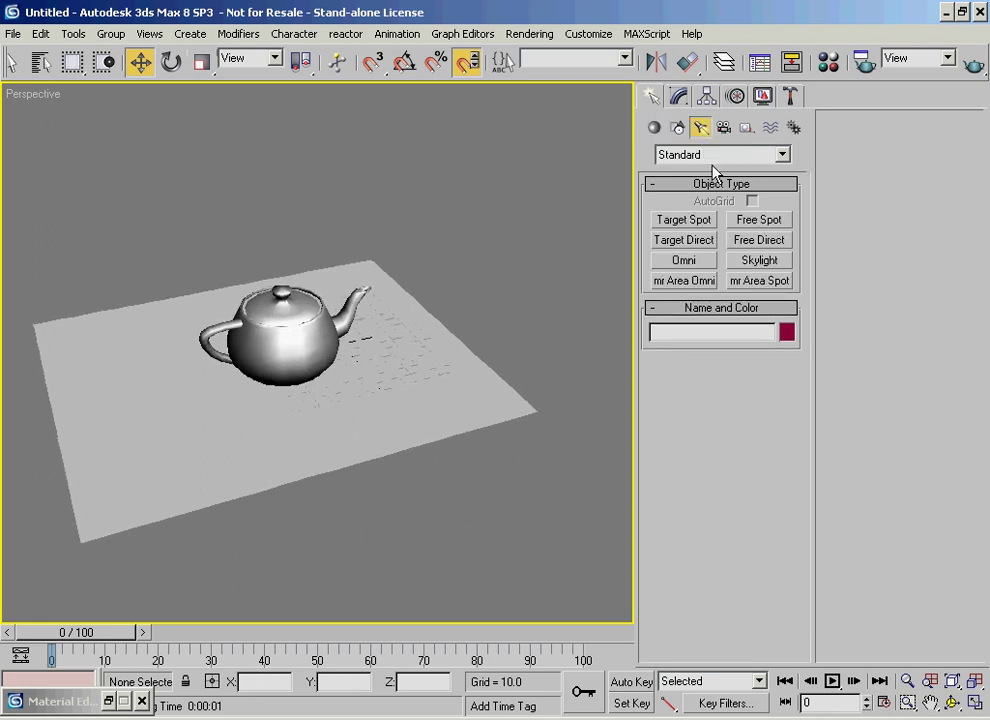
click(748, 262)
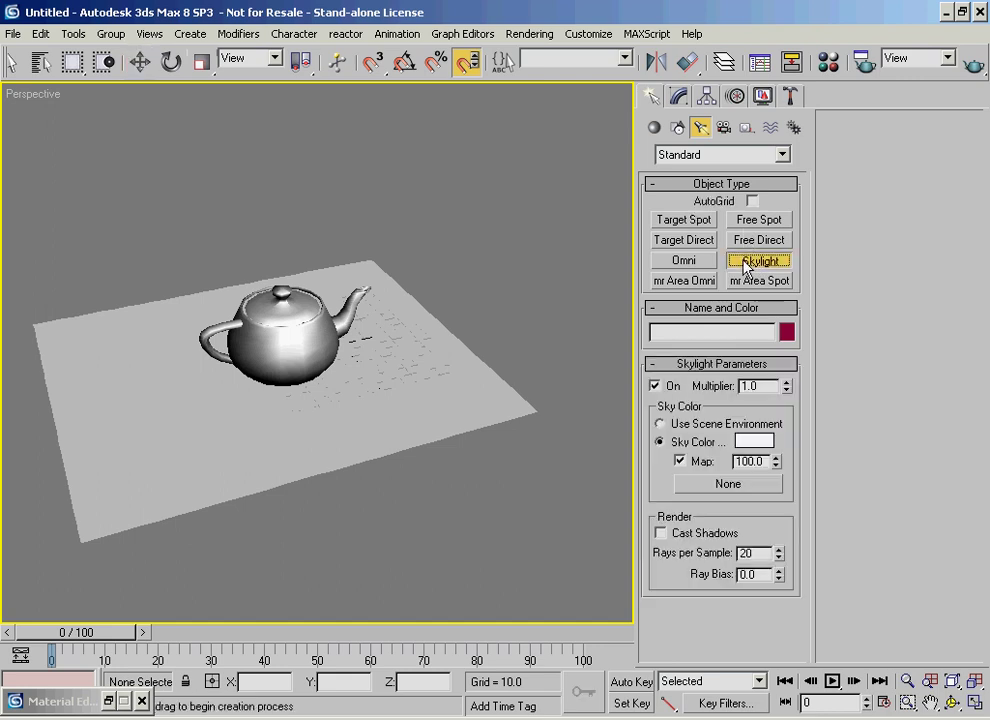
click(518, 340)
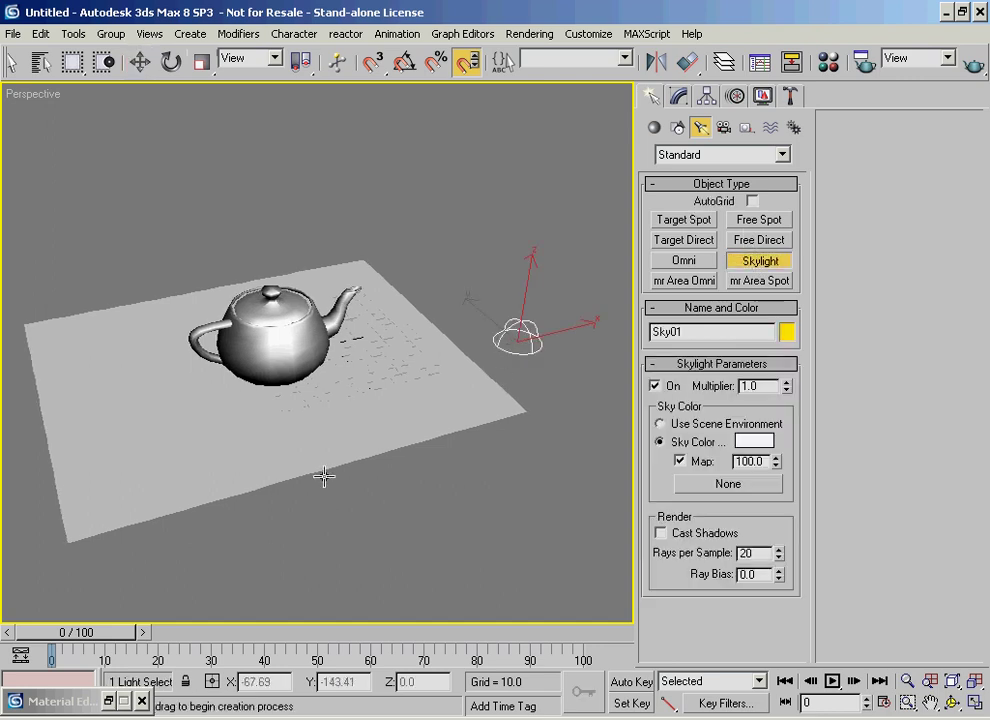
click(969, 65)
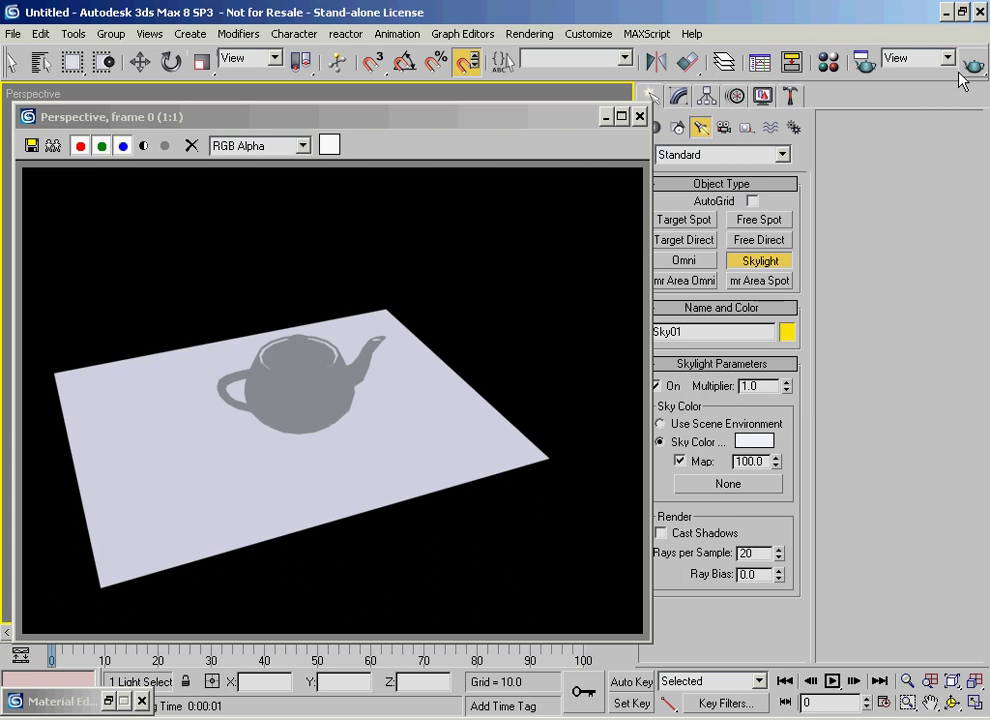
Enable Cast Shadows for the skylight and render the Perspective view again
click(680, 95)
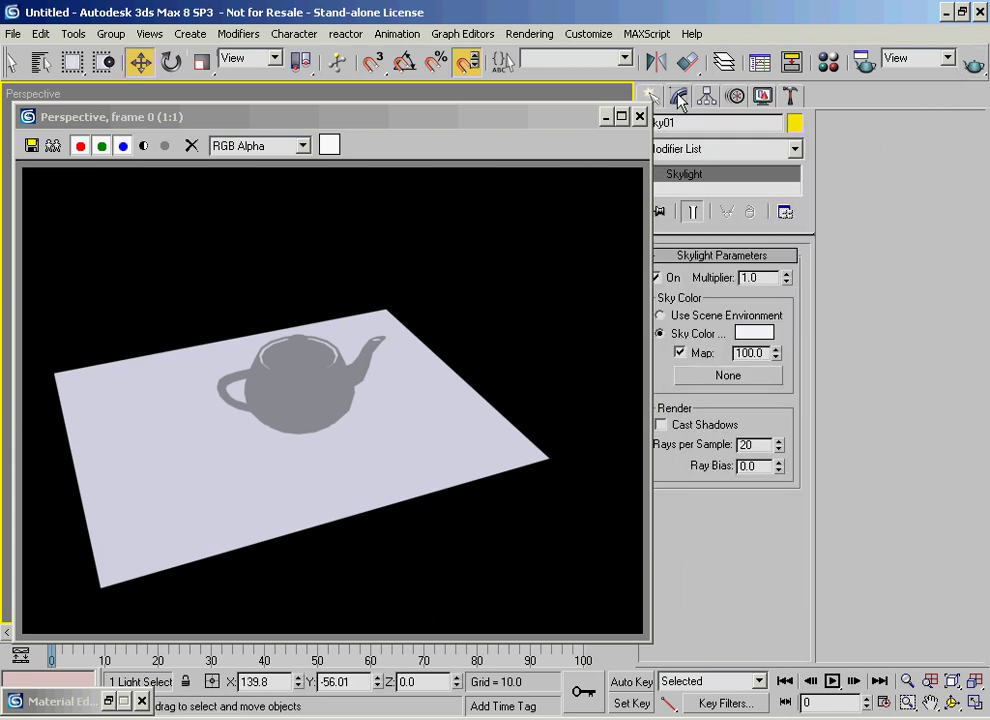
click(690, 426)
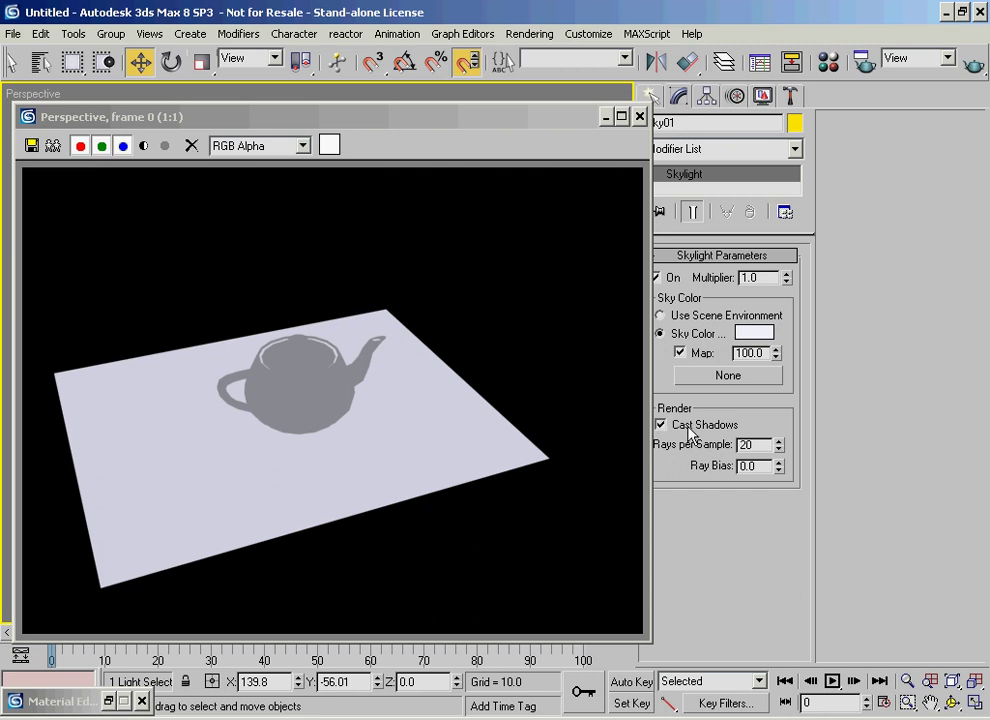
click(970, 64)
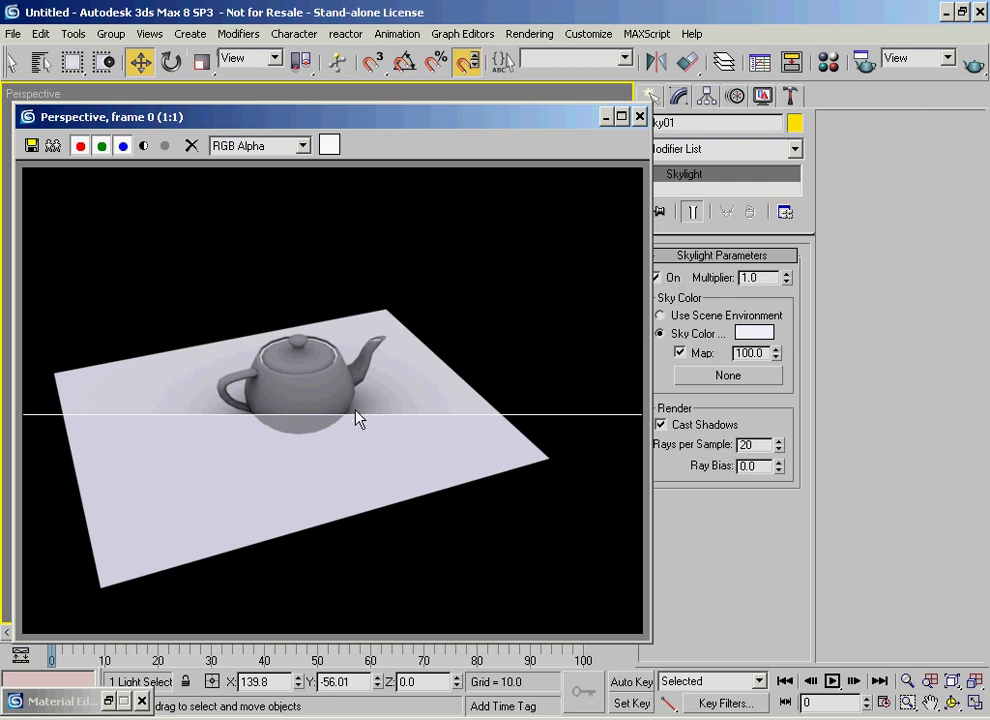
click(746, 466)
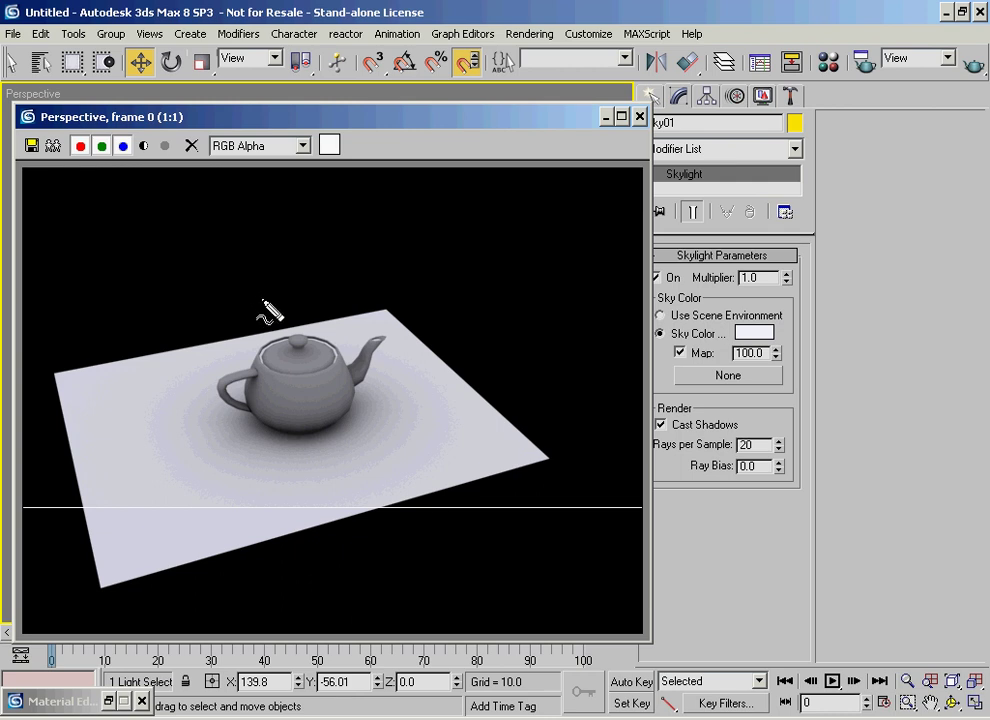
drag(127, 279, 378, 292)
mouse_move(250, 283)
mouse_down()
mouse_move(270, 260)
mouse_move(274, 283)
mouse_up()
drag(145, 189, 231, 240)
drag(222, 174, 234, 229)
drag(289, 170, 257, 227)
drag(334, 182, 283, 224)
mouse_move(375, 210)
mouse_down()
mouse_move(308, 240)
mouse_move(332, 249)
mouse_up()
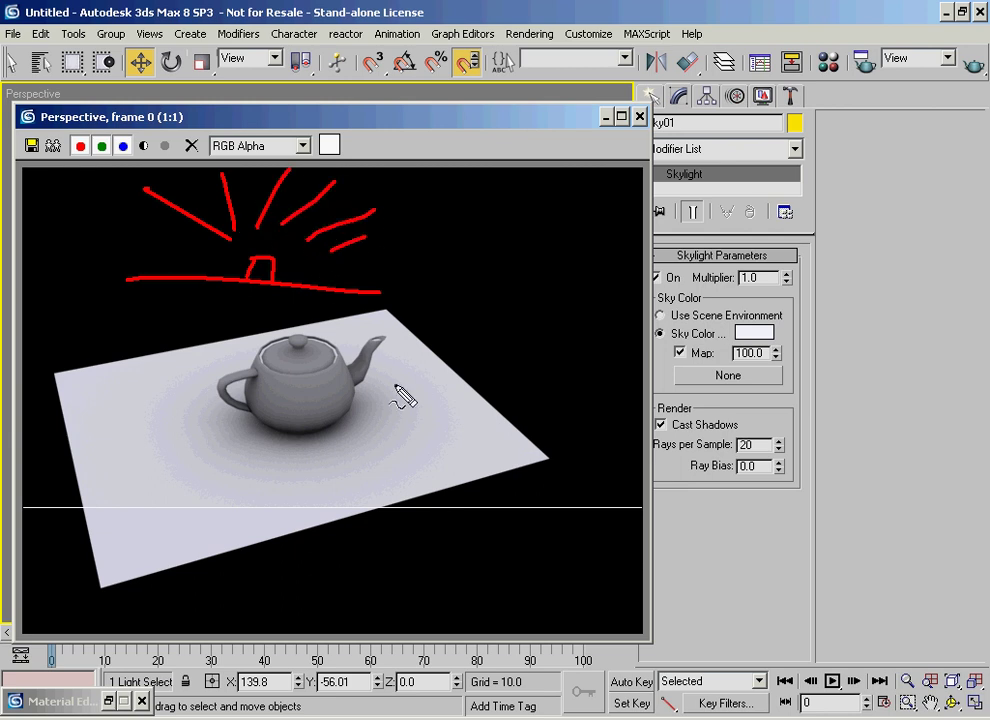
mouse_move(553, 259)
mouse_down()
mouse_move(506, 256)
mouse_move(632, 325)
mouse_move(553, 258)
mouse_up()
drag(524, 332, 526, 334)
drag(495, 265, 507, 316)
drag(570, 278, 526, 319)
mouse_move(609, 322)
mouse_down()
mouse_move(546, 336)
mouse_move(597, 403)
mouse_up()
drag(508, 416, 531, 379)
drag(464, 400, 499, 350)
drag(455, 298, 506, 325)
mouse_move(510, 308)
mouse_down()
mouse_move(506, 325)
mouse_move(522, 328)
mouse_up()
mouse_move(522, 328)
mouse_down()
mouse_move(539, 320)
mouse_move(497, 356)
mouse_up()
drag(523, 358, 542, 368)
mouse_move(546, 364)
mouse_down()
mouse_move(552, 340)
mouse_move(500, 390)
mouse_move(553, 364)
mouse_up()
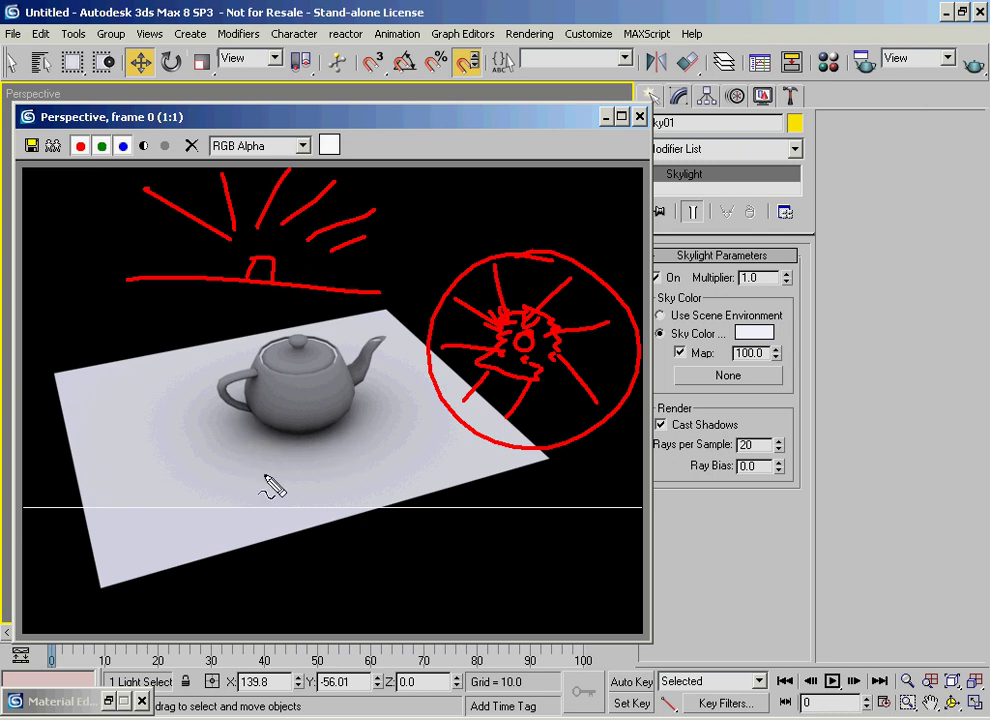
key(Escape)
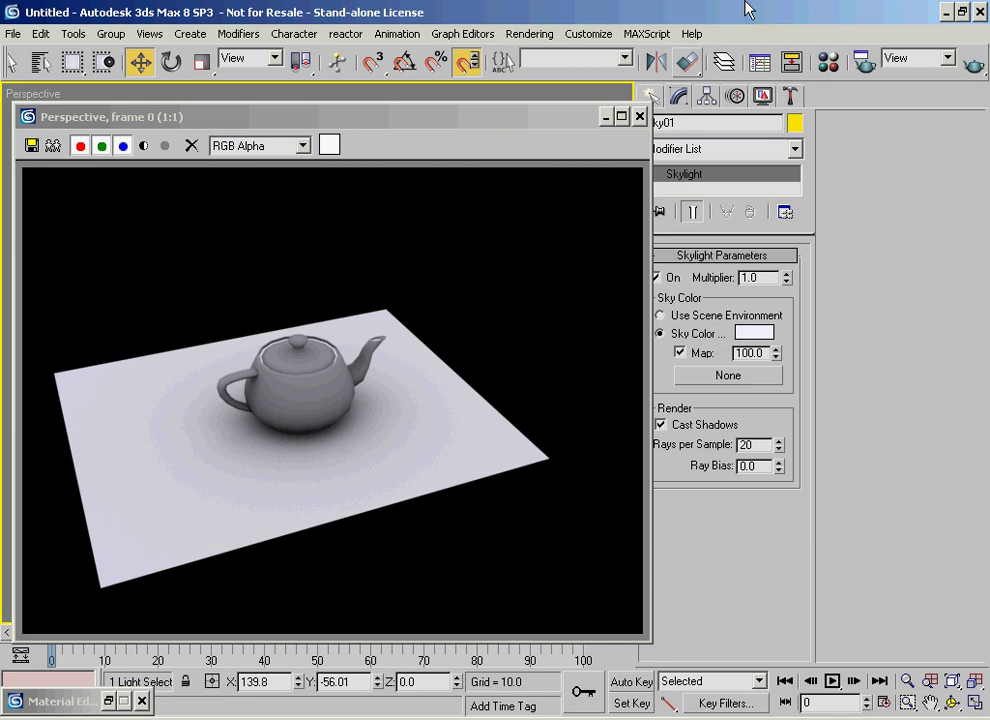
Move the rendered skylight image aside and close it
drag(425, 125, 539, 155)
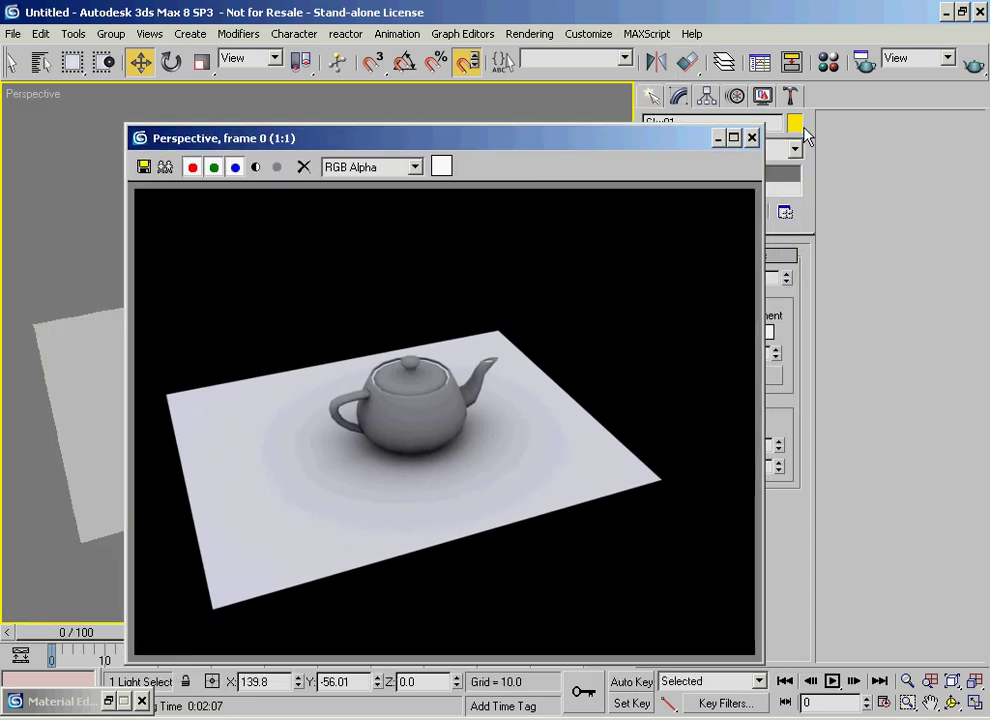
click(752, 138)
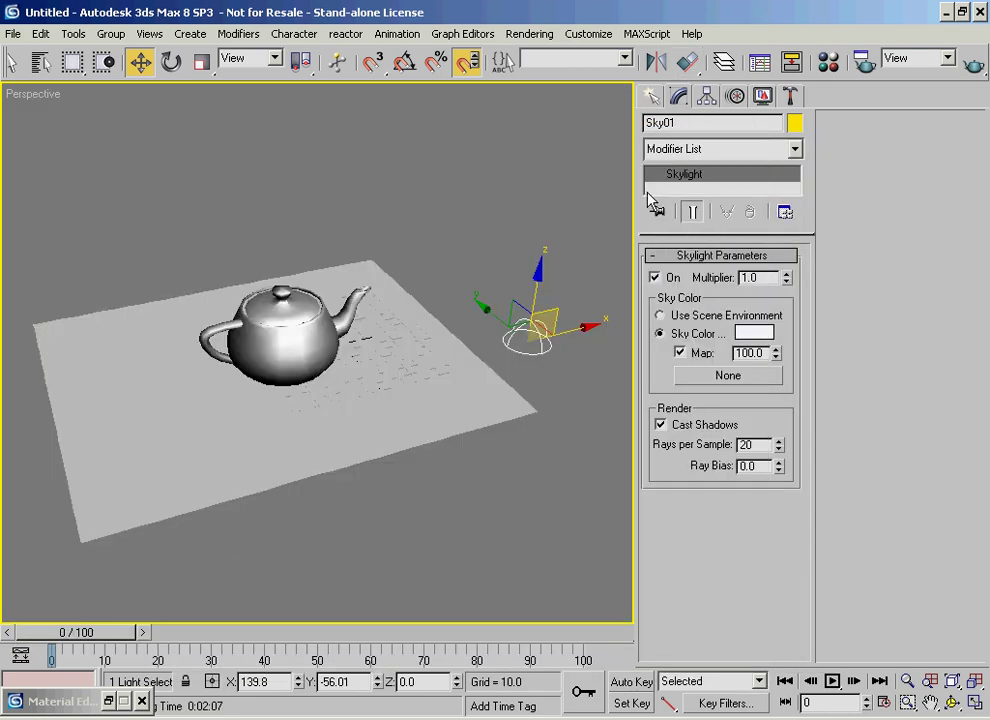